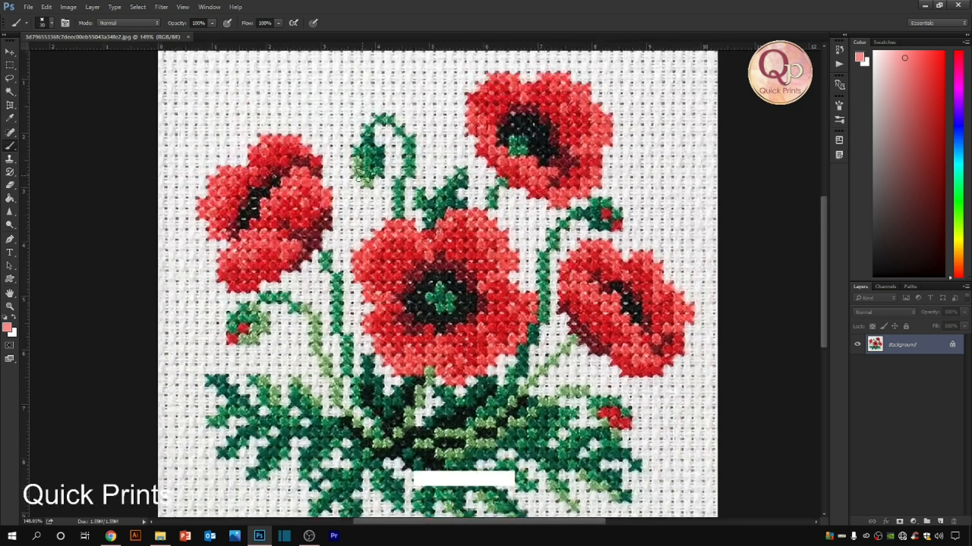
Examine the stitch texture and shading of the cross-stitch poppy image, both close up and as a whole
key(space)
drag(355, 358, 269, 269)
scroll(269, 269, down, 2)
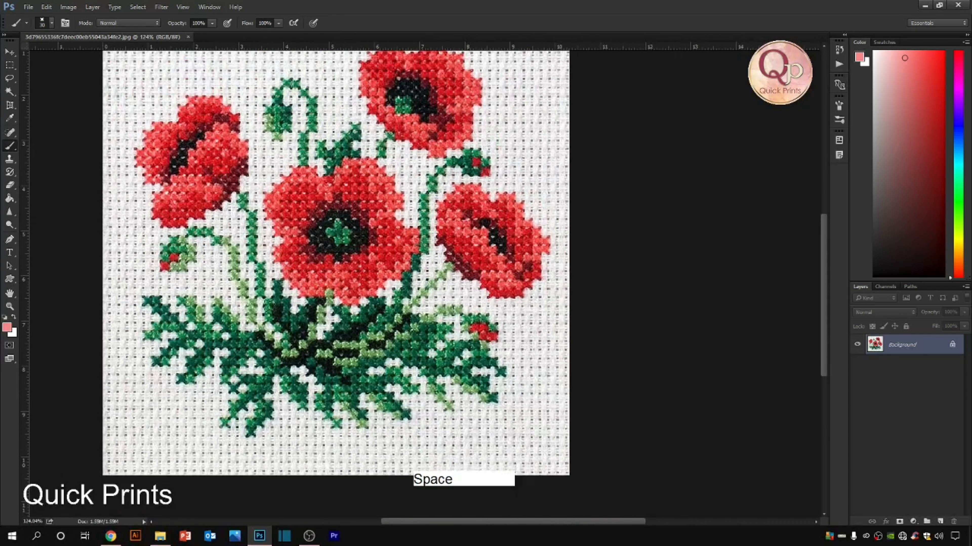
scroll(286, 318, up, 1)
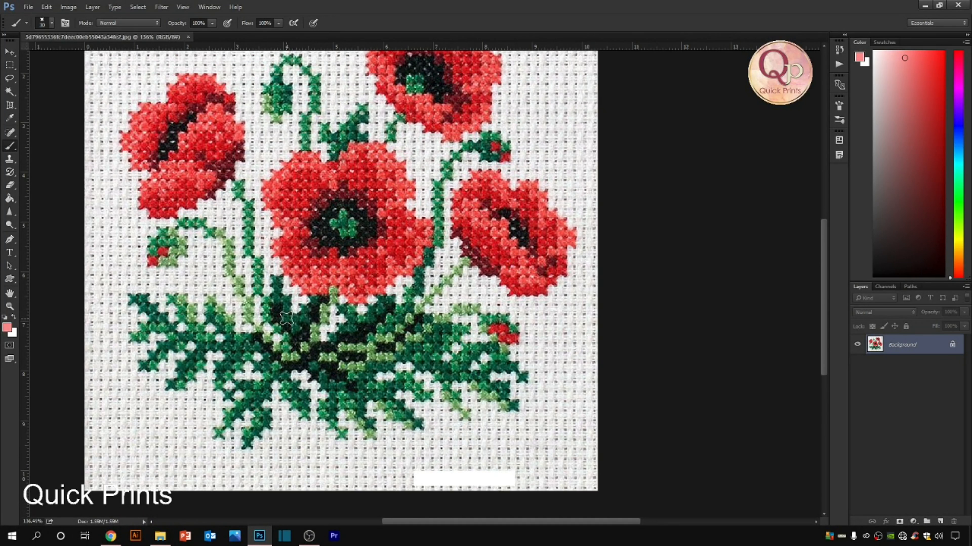
scroll(286, 317, up, 3)
scroll(285, 291, down, 2)
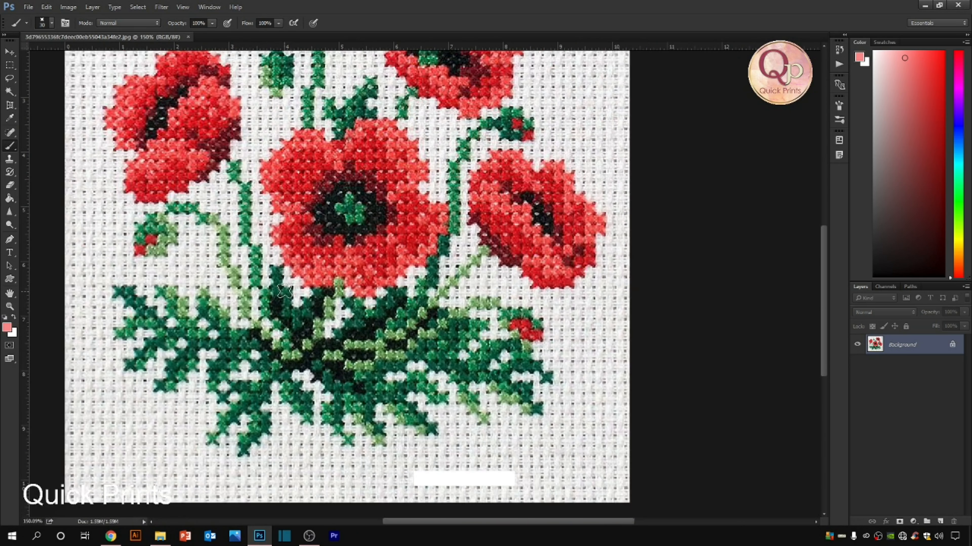
scroll(285, 291, down, 2)
drag(352, 228, 335, 295)
scroll(335, 295, up, 2)
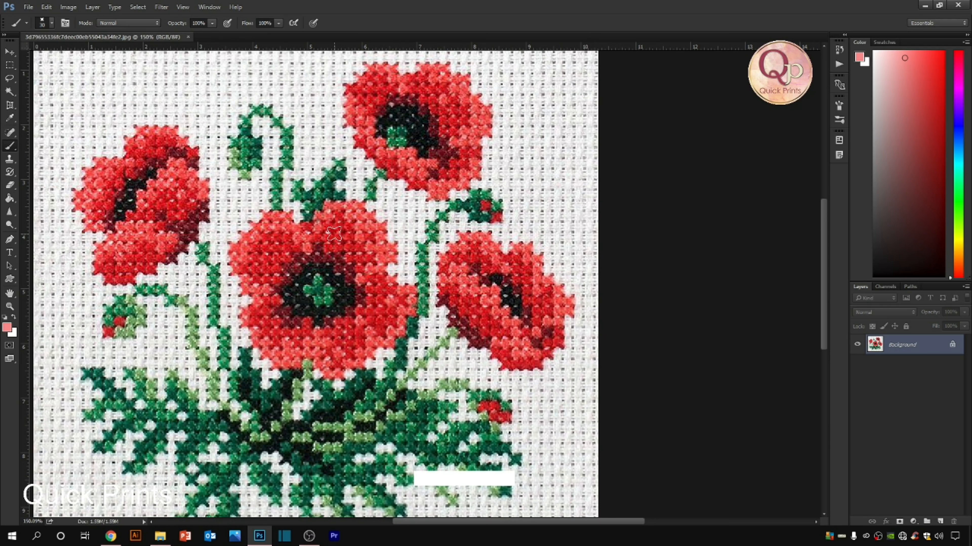
scroll(334, 234, down, 2)
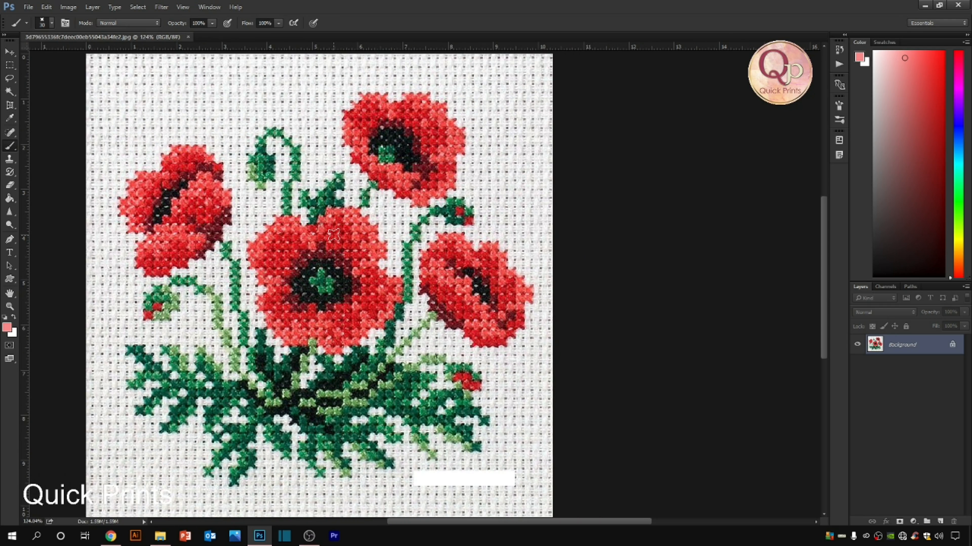
scroll(334, 234, down, 1)
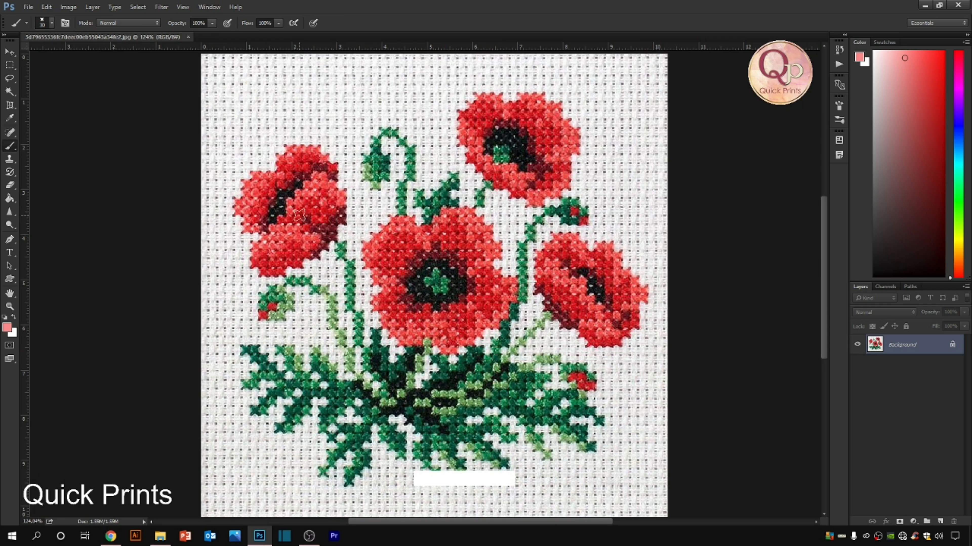
key(ctrl)
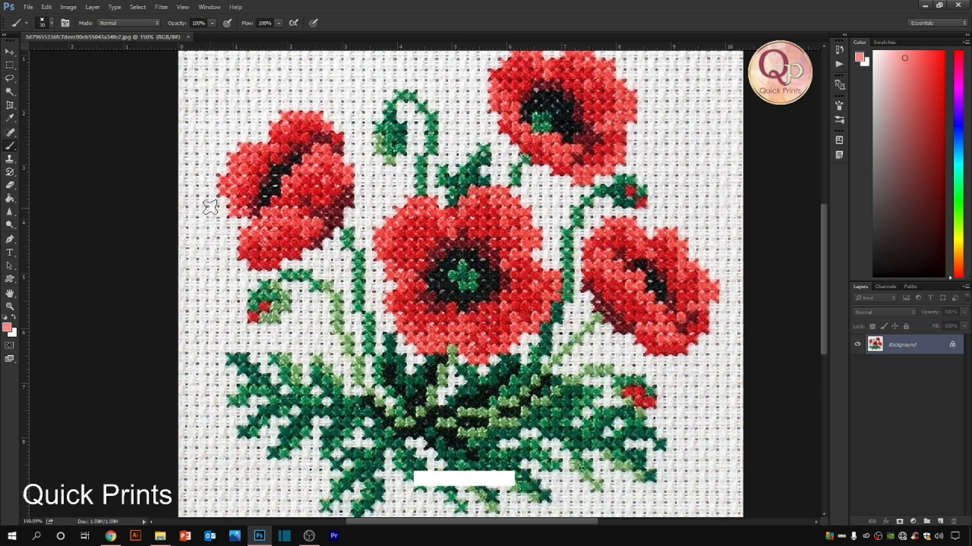
scroll(301, 286, up, 3)
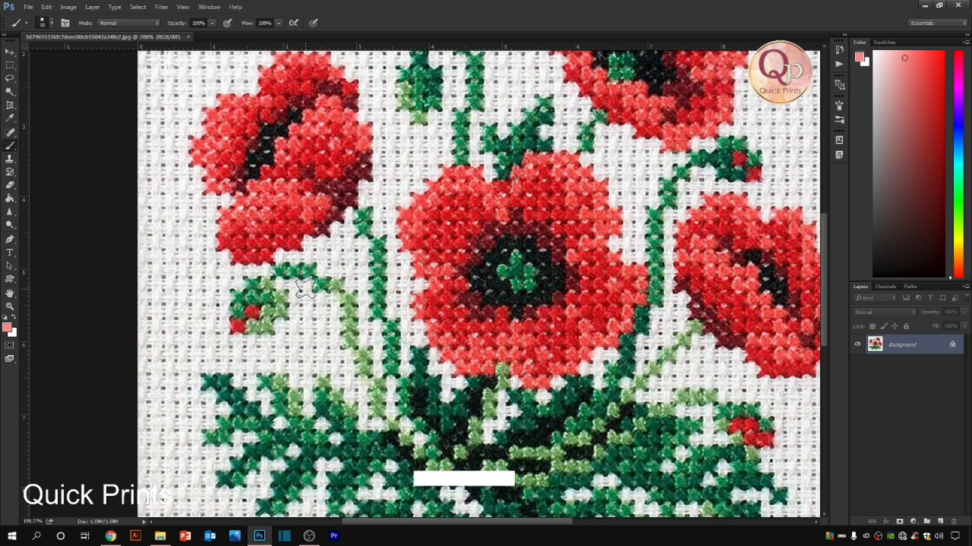
scroll(305, 288, down, 2)
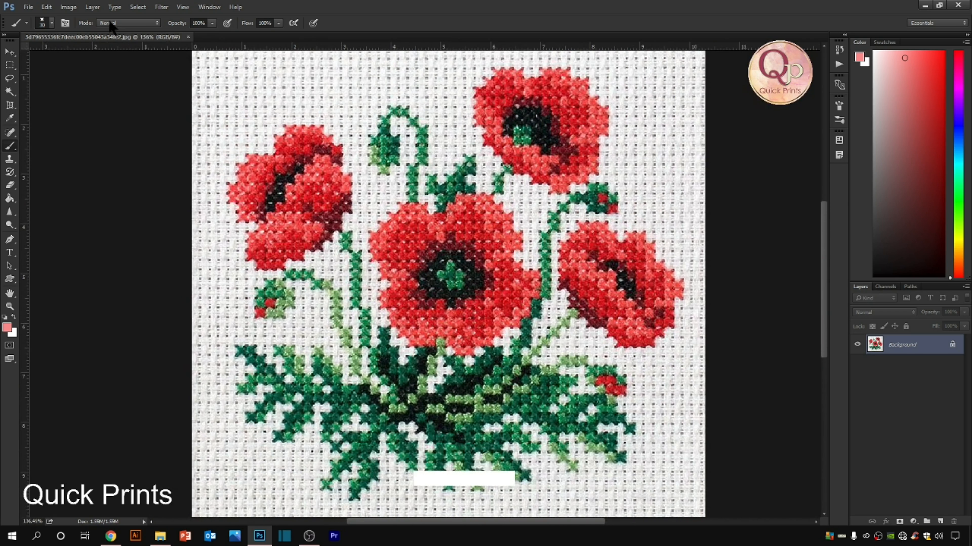
Open the red rose vector JPG from the Desktop folder as a second document
click(28, 7)
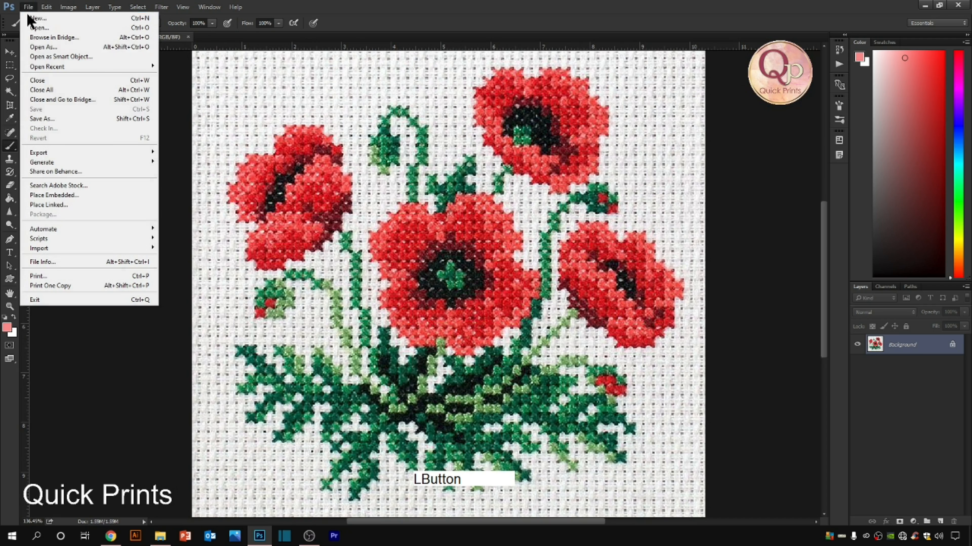
click(42, 27)
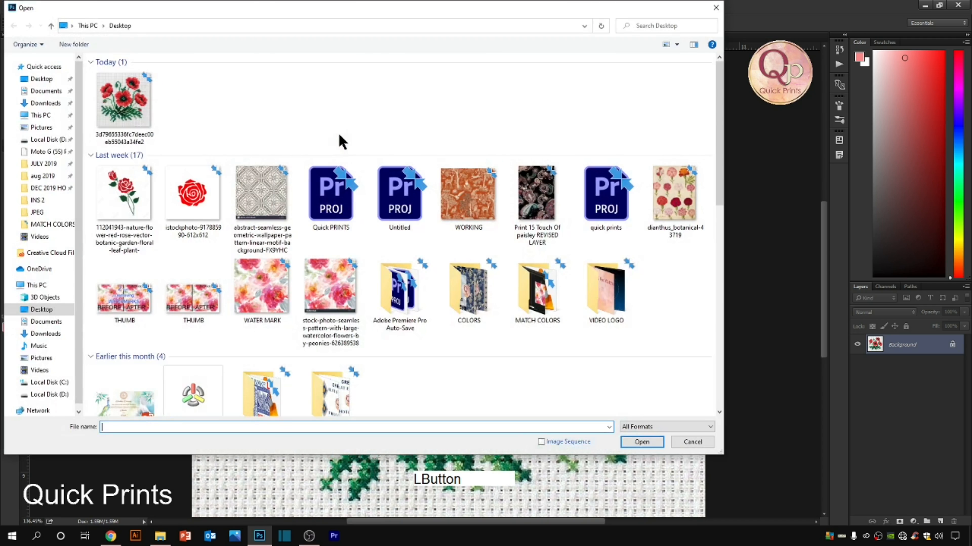
double_click(134, 173)
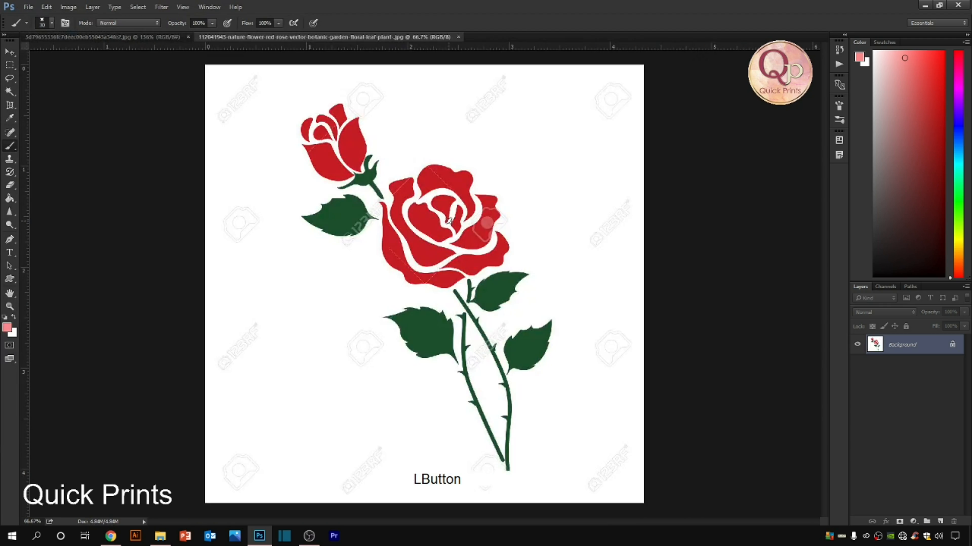
Crop the rose image to a rectangle of about 826 × 1121 px around the bud, bloom, leaves and stem, and deselect
scroll(490, 287, up, 3)
scroll(490, 289, down, 5)
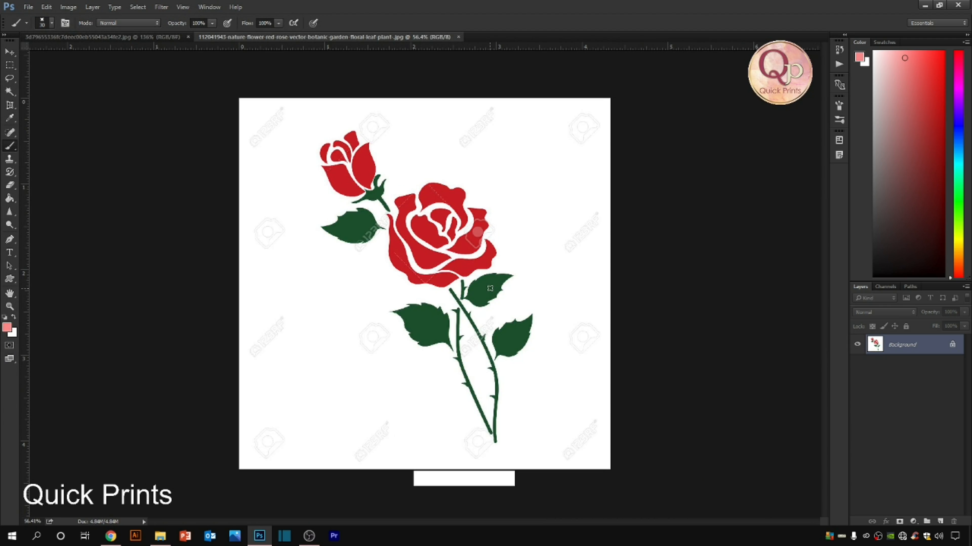
scroll(490, 288, up, 1)
scroll(490, 288, down, 2)
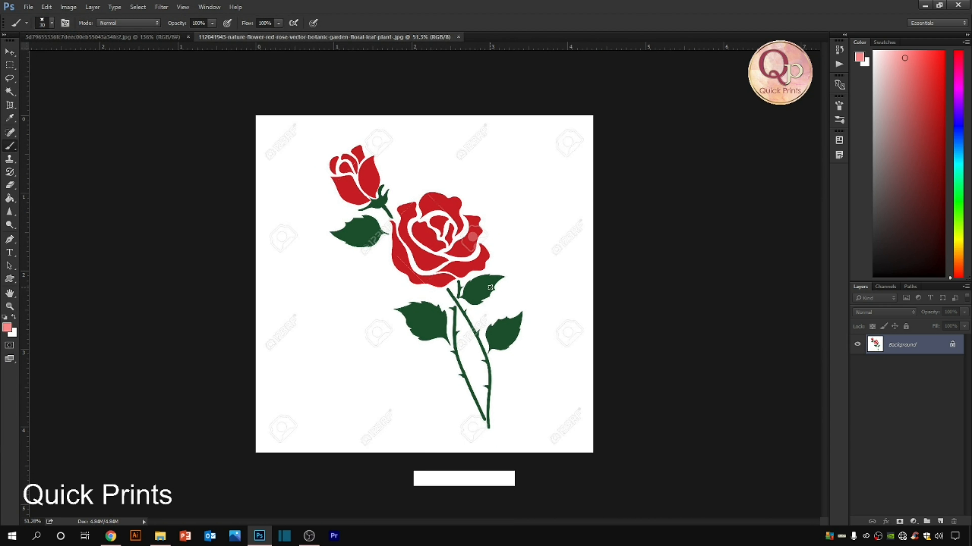
scroll(490, 286, up, 1)
key(m)
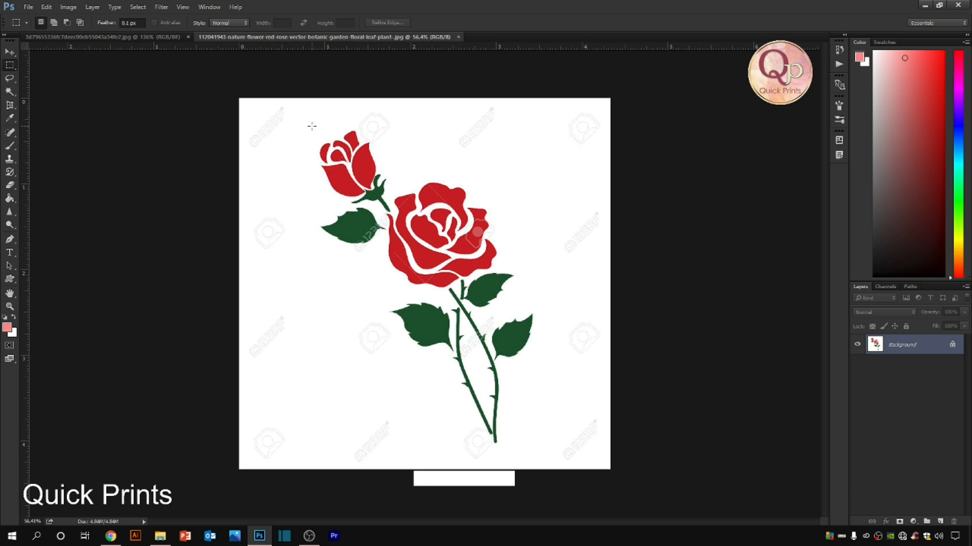
drag(307, 127, 542, 448)
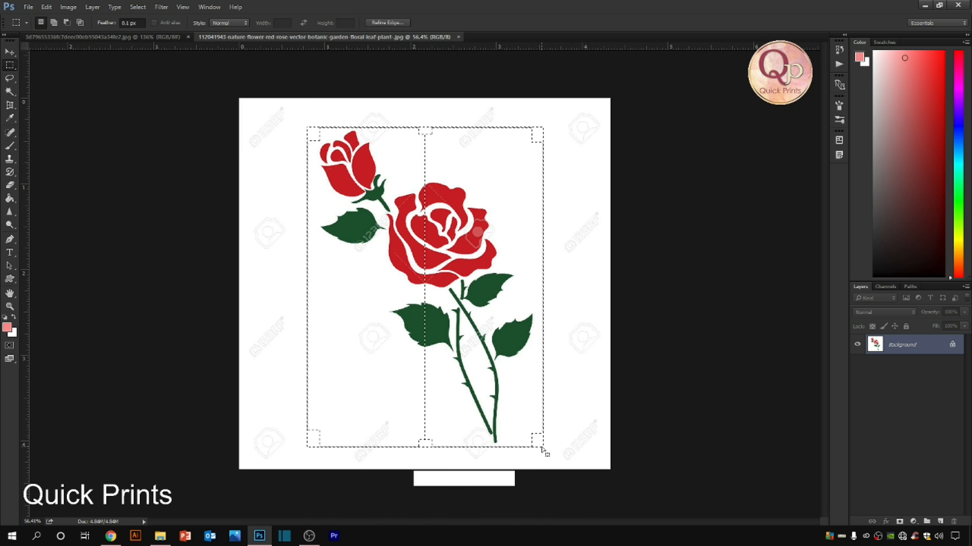
key(alt+i)
key(alt+p)
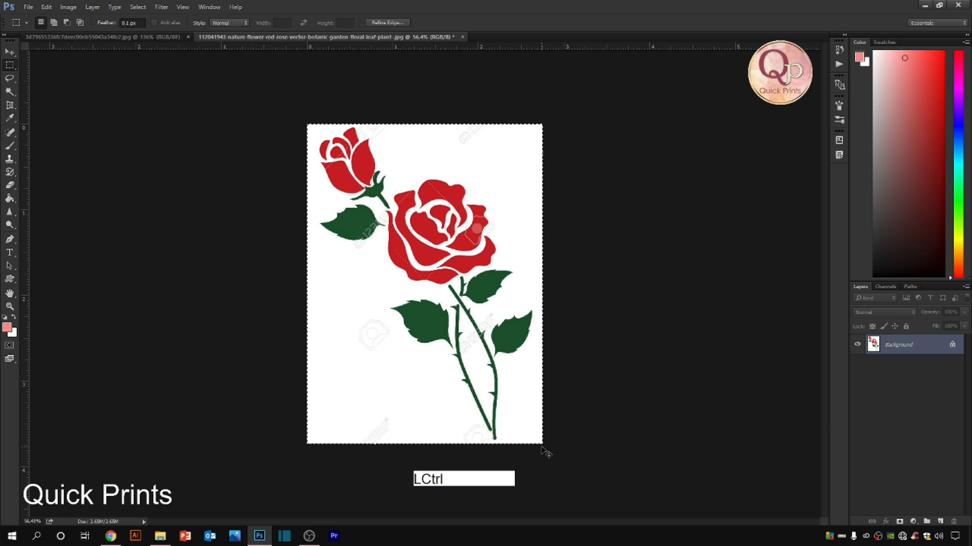
key(ctrl+d)
Compare the flat rose artwork with the cross-stitch poppy reference image and inspect the rose's shapes
ctrl+click(340, 168)
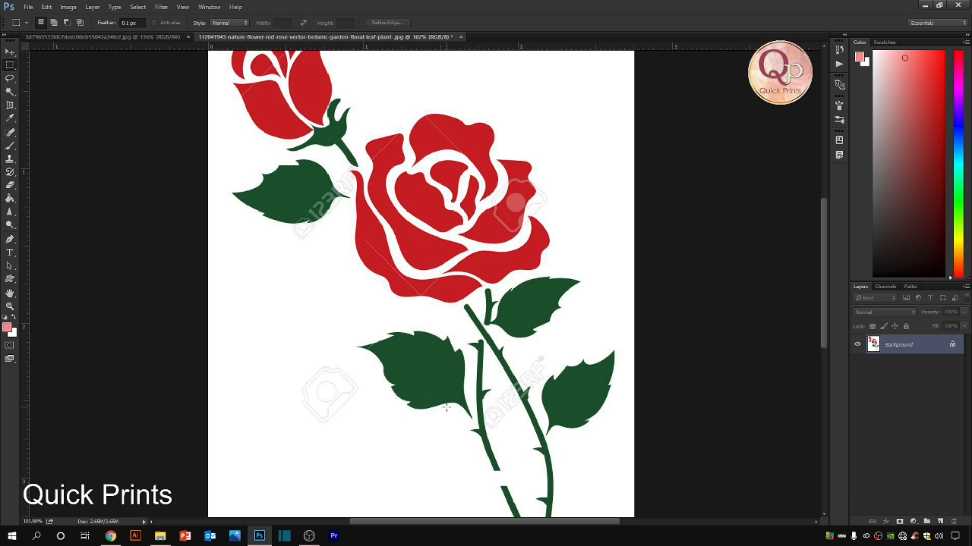
click(149, 38)
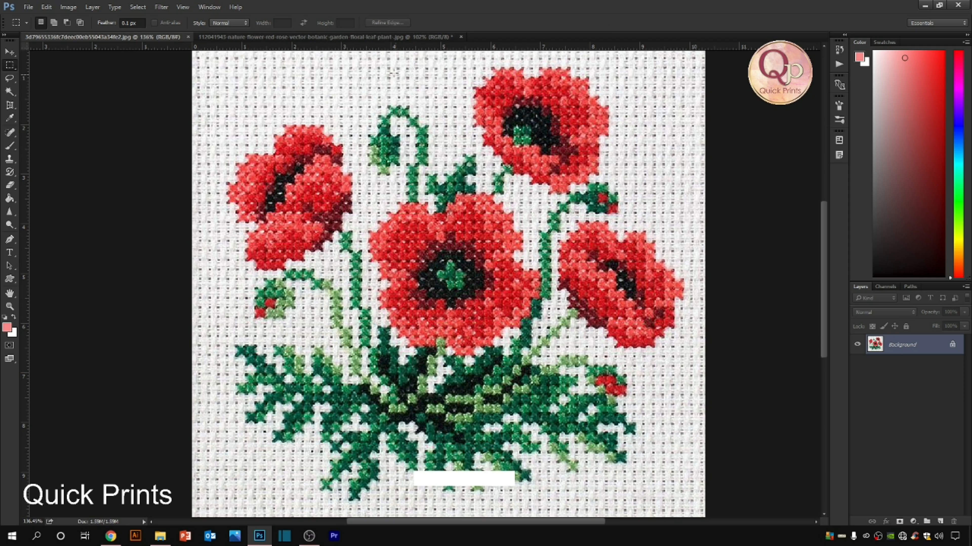
click(400, 37)
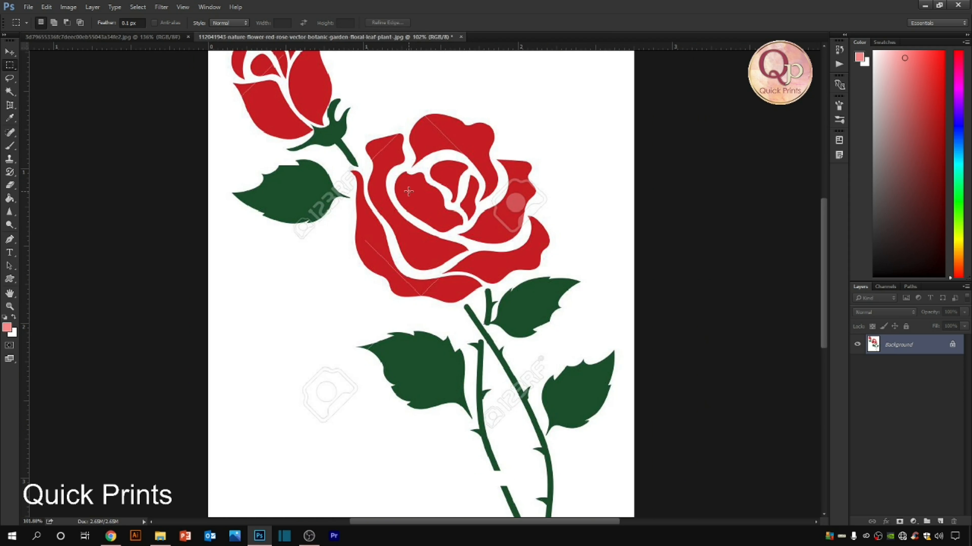
scroll(408, 191, down, 5)
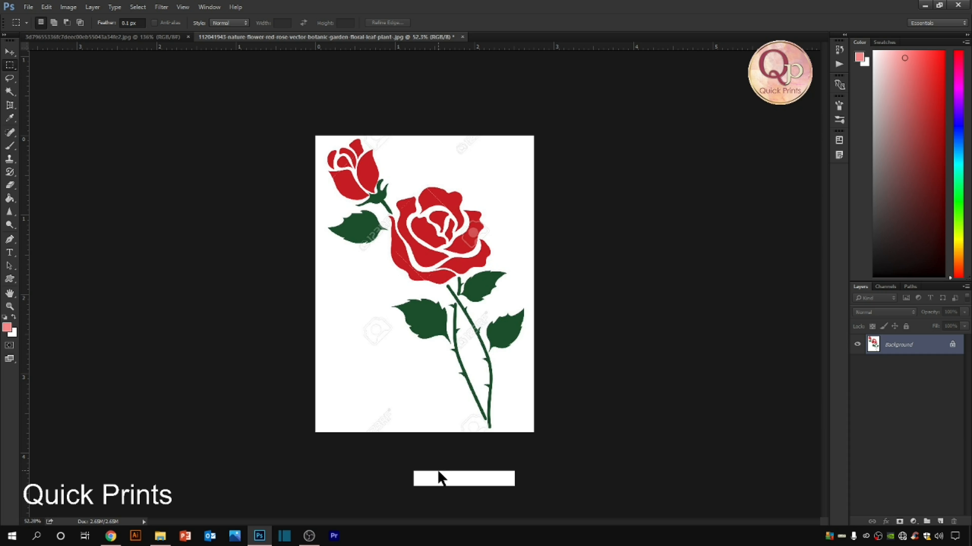
scroll(424, 283, up, 3)
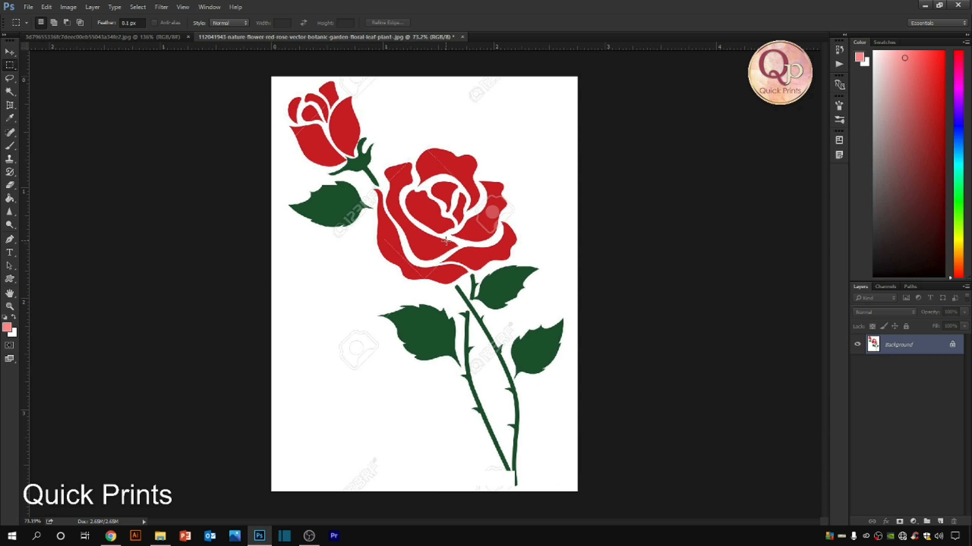
scroll(446, 240, down, 2)
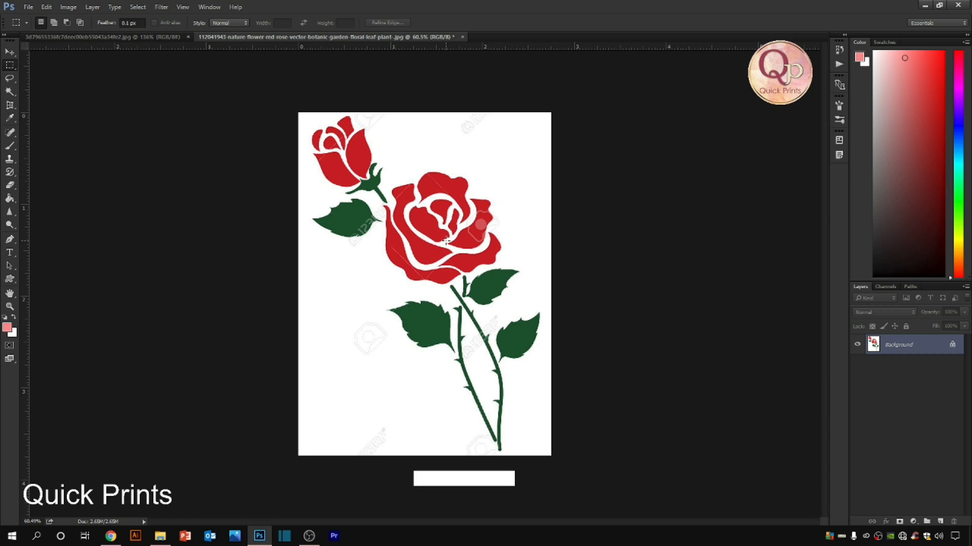
scroll(368, 127, up, 1)
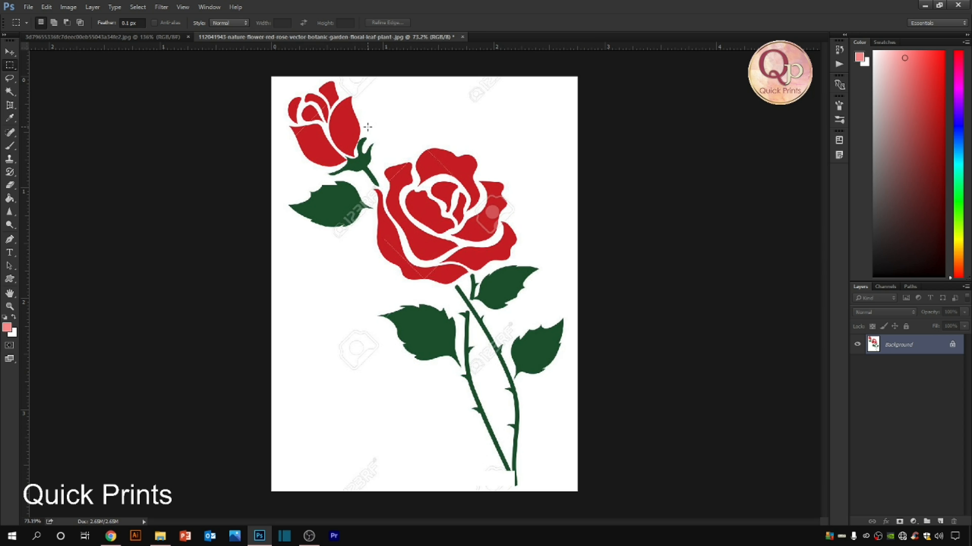
scroll(368, 129, down, 1)
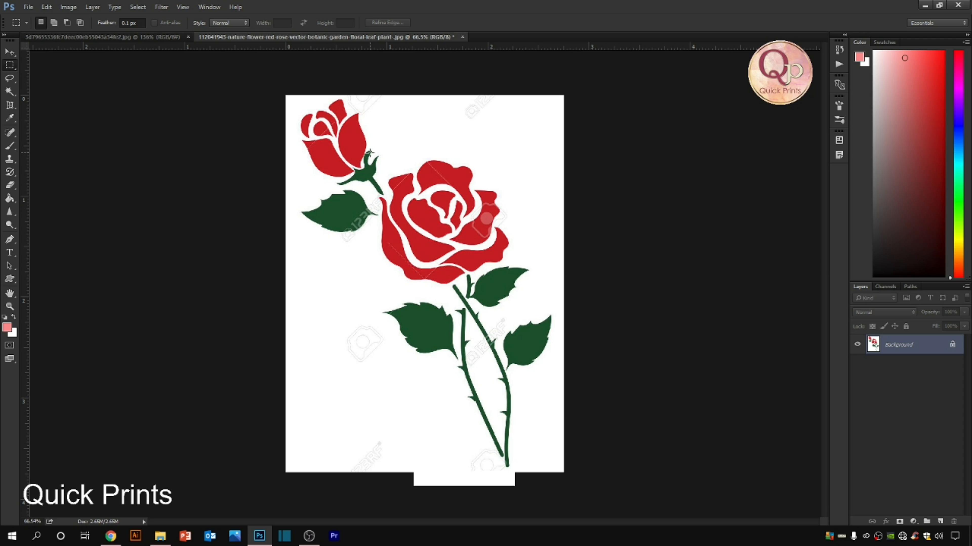
Resize the rose image proportionally to a height of 8 inches at 300 pixels/inch
key(ctrl+alt+i)
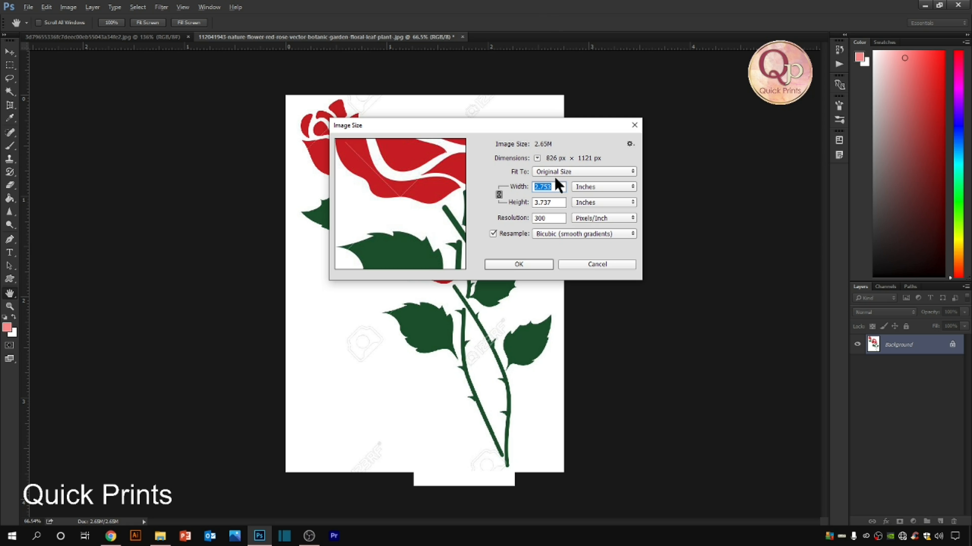
drag(556, 202, 473, 202)
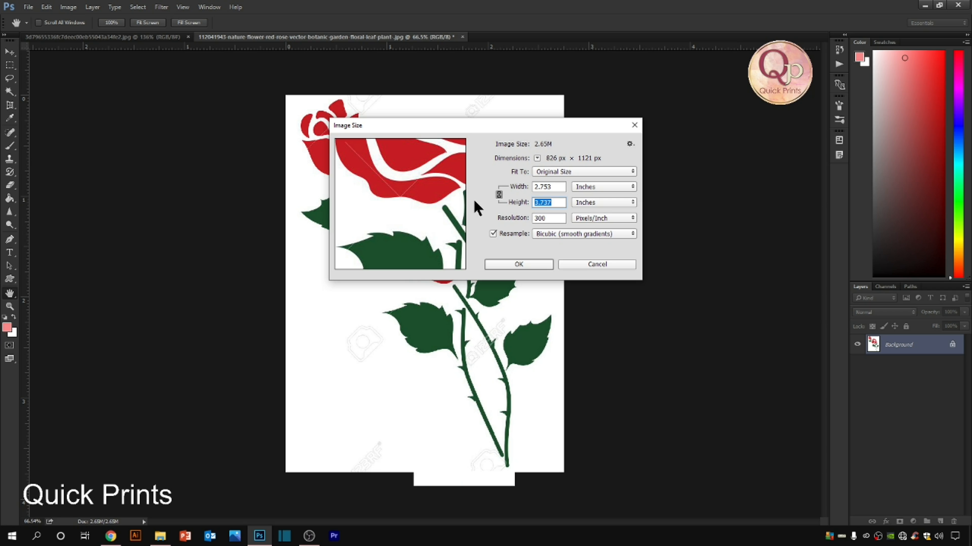
text(8)
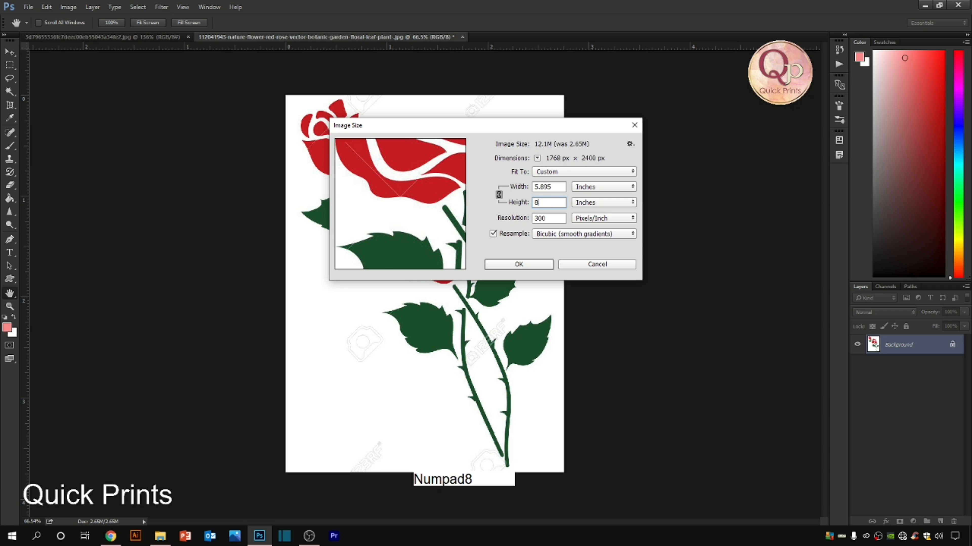
key(Return)
Choose the Brush tool with a 5 px brush preset and display the brush presets as large thumbnails
scroll(449, 195, down, 4)
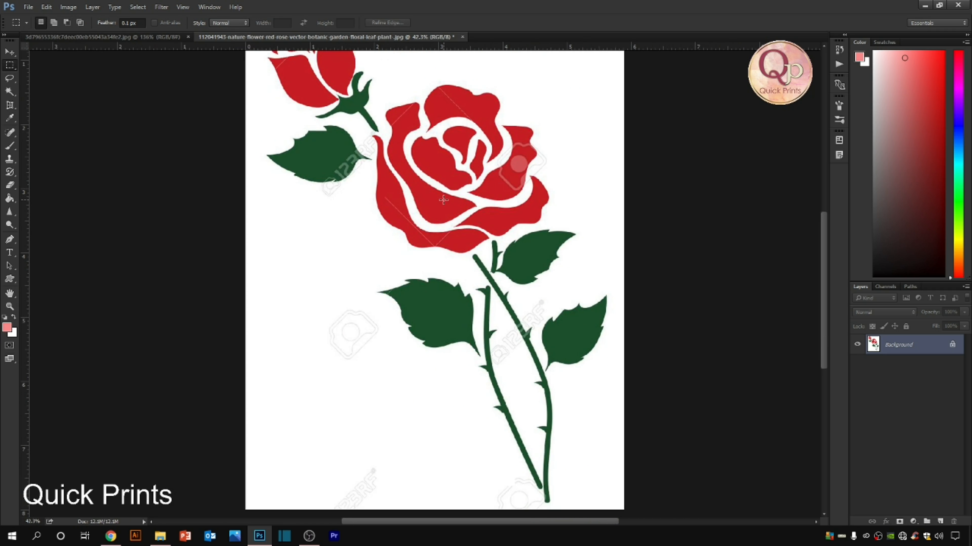
scroll(444, 201, up, 2)
key(space)
drag(445, 208, 352, 241)
scroll(254, 208, up, 2)
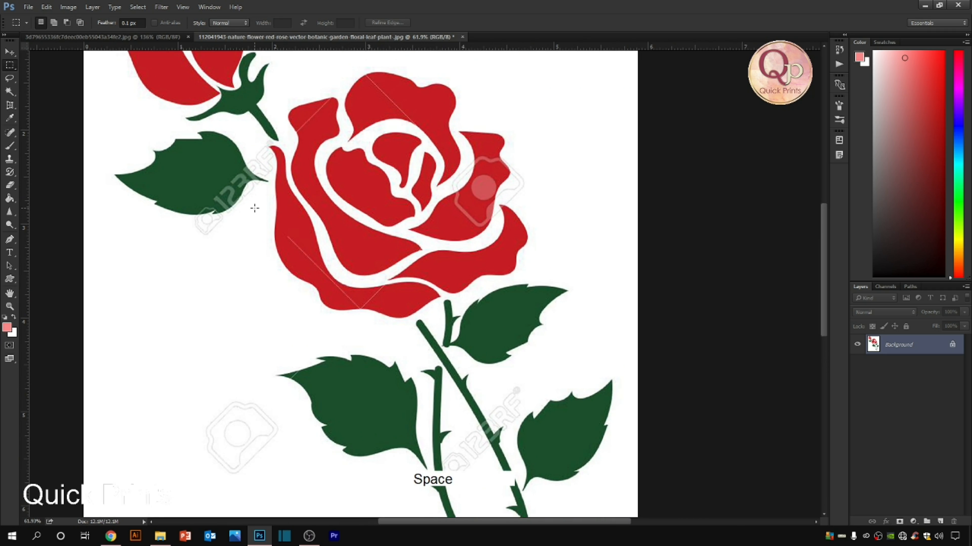
scroll(125, 73, down, 2)
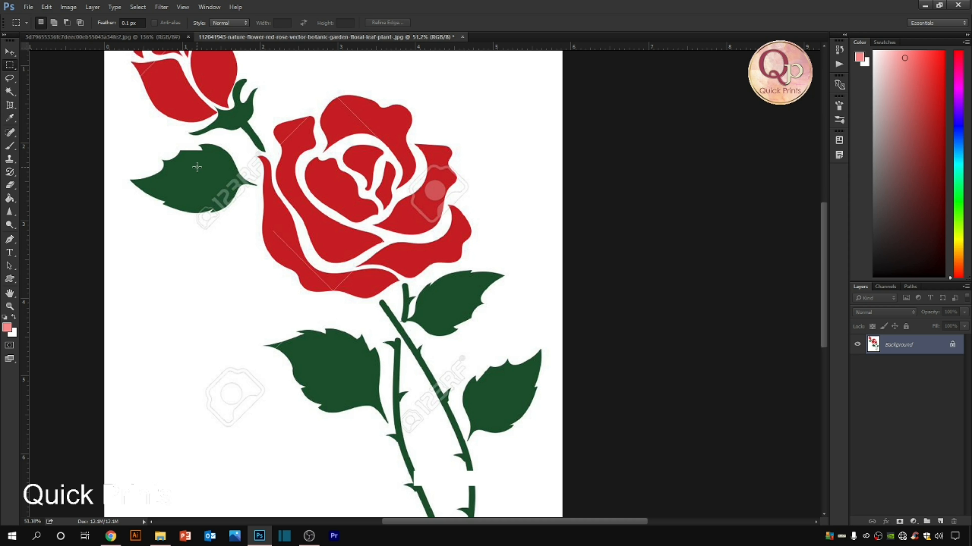
click(9, 147)
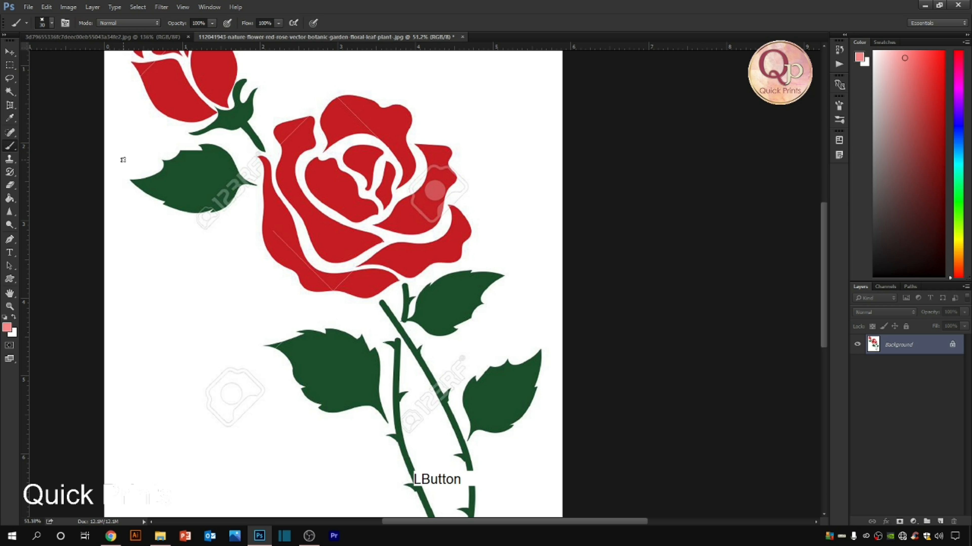
click(10, 147)
click(43, 23)
click(183, 235)
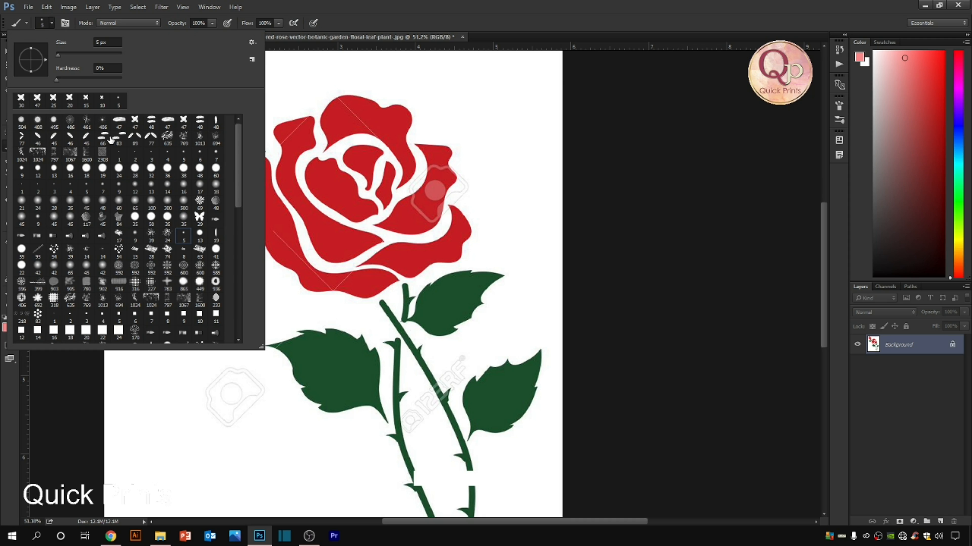
click(251, 42)
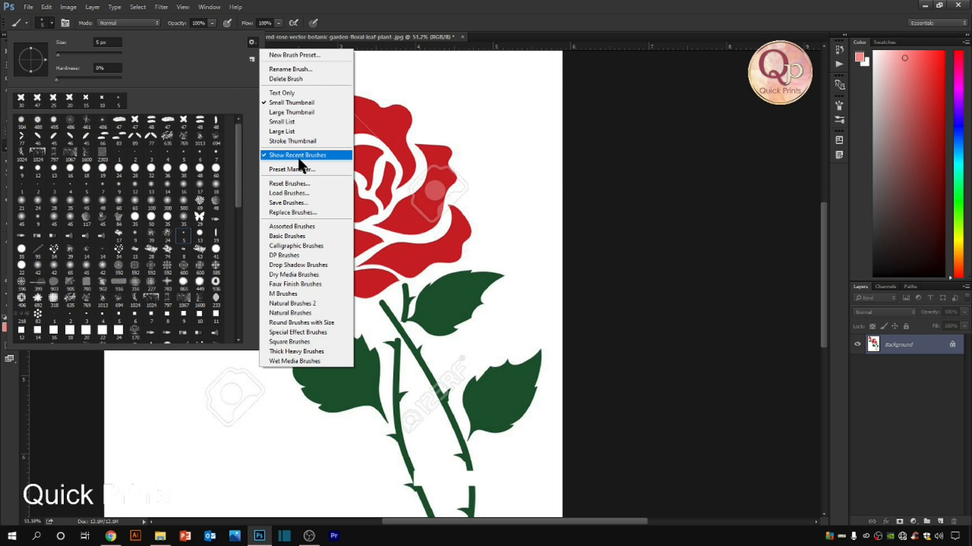
click(294, 113)
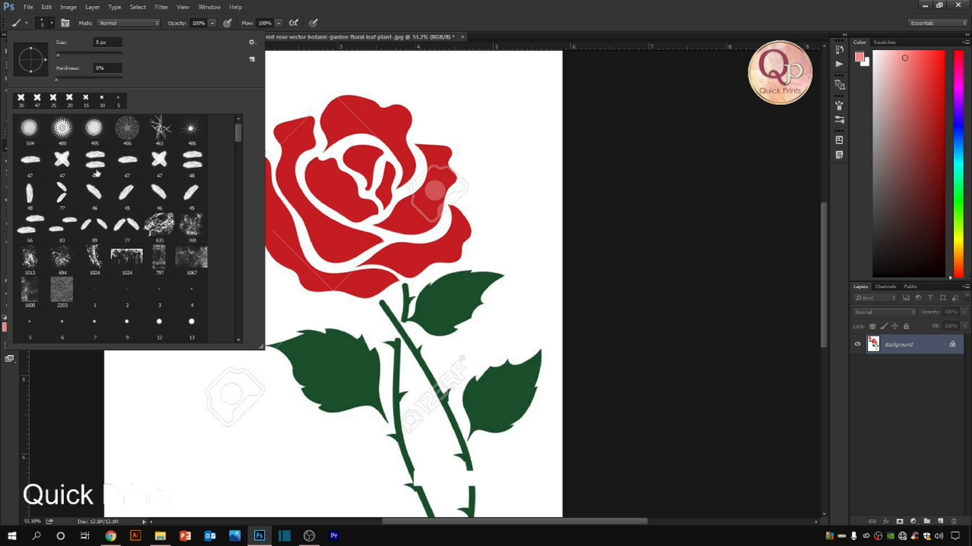
Choose the 47 px X-shaped cross-stitch brush preset
click(160, 162)
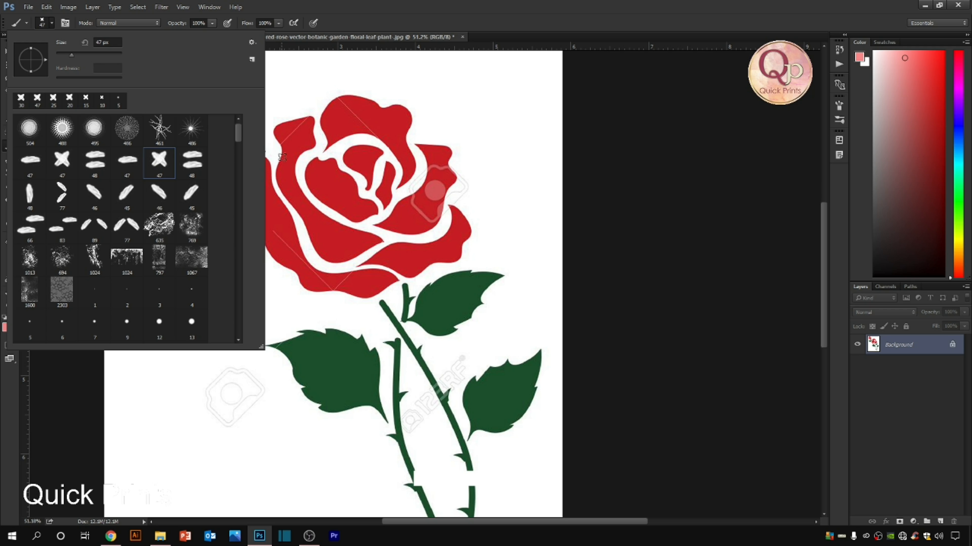
key(space)
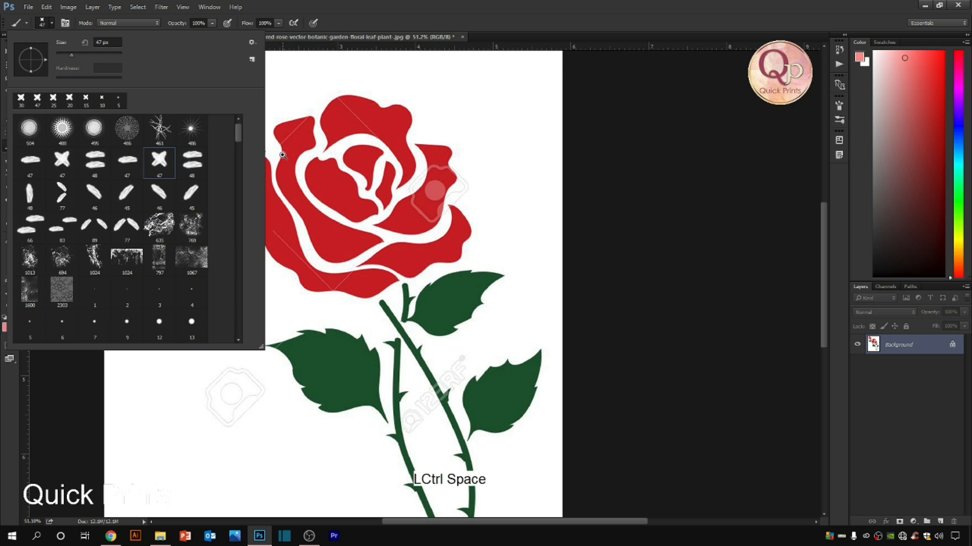
ctrl+click(282, 156)
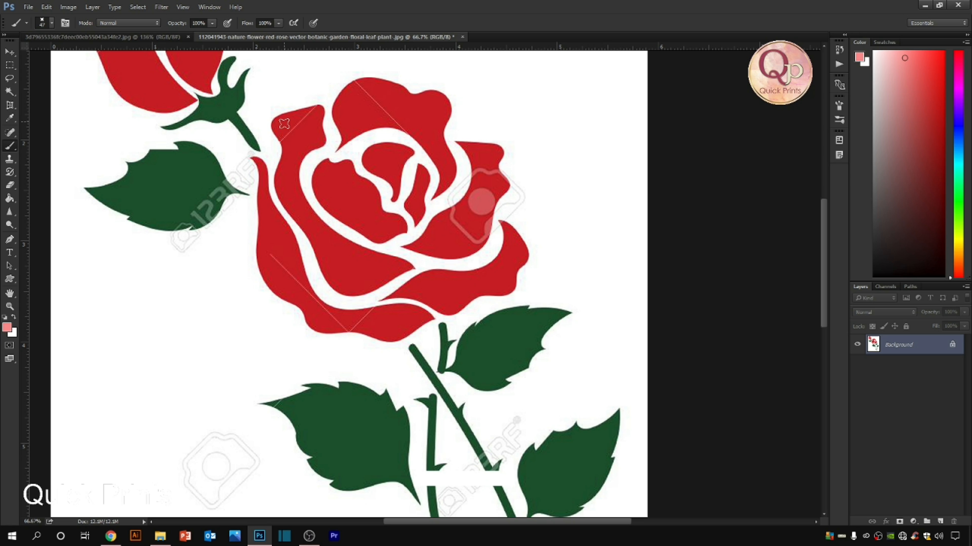
key(ctrl+space)
right_click(286, 149)
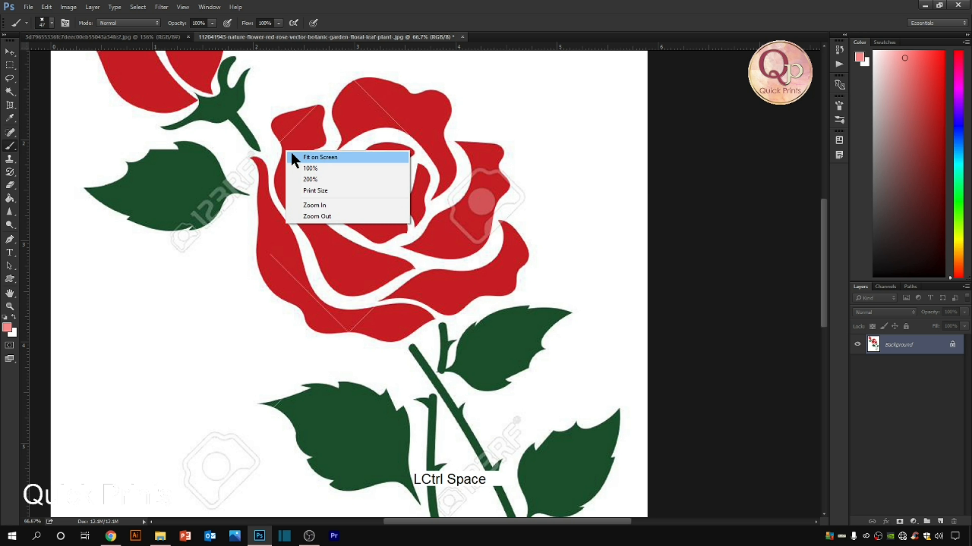
click(310, 191)
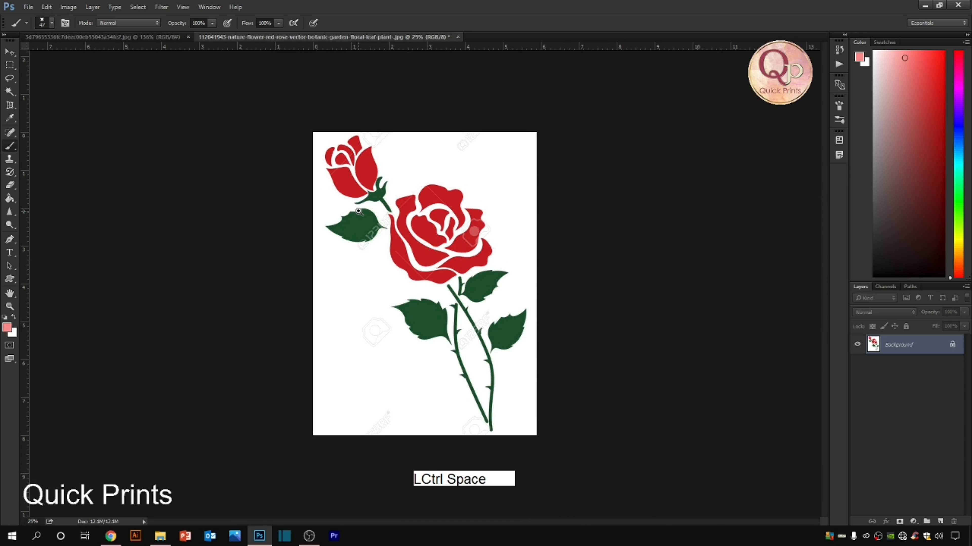
click(359, 211)
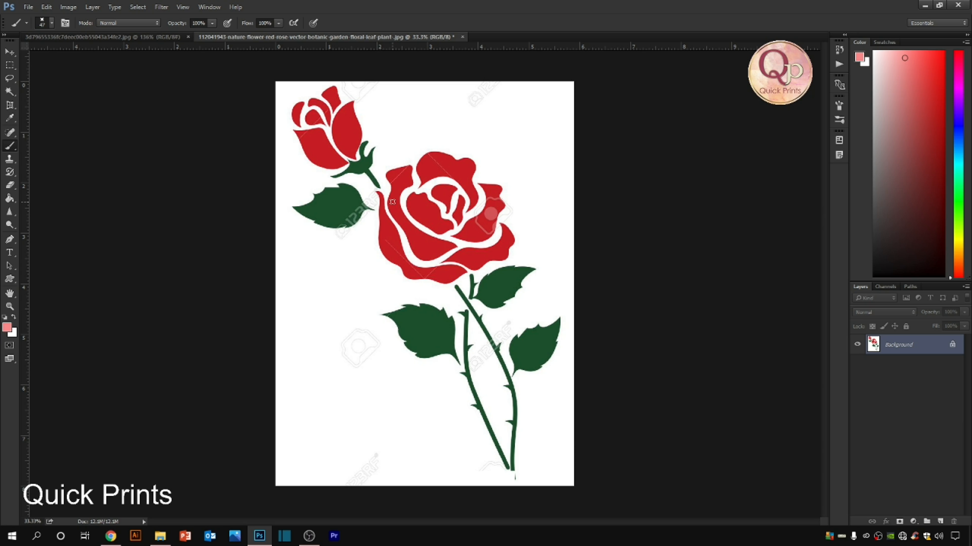
click(607, 240)
Try larger and smaller sizes of the cross-stitch brush with single test stamps on the rosebud, undoing each stamp
click(42, 23)
drag(75, 54, 78, 54)
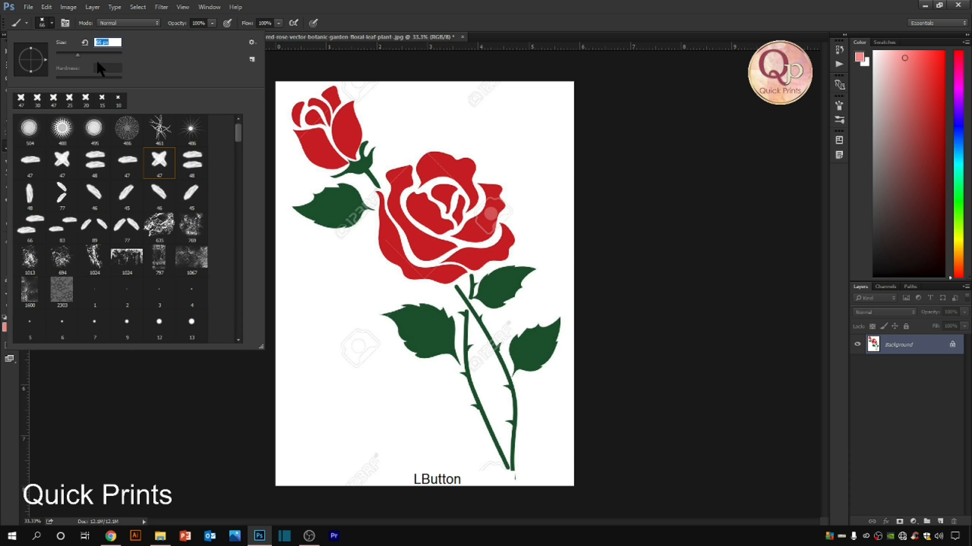
click(342, 132)
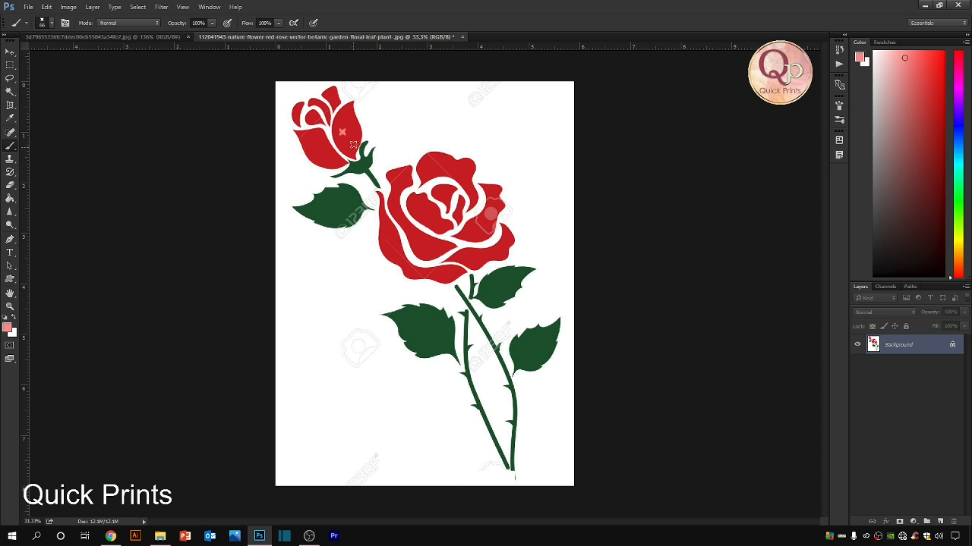
key(ctrl+alt+z)
click(939, 521)
click(52, 23)
drag(77, 55, 65, 57)
click(339, 118)
key(ctrl+z)
Set the cross-stitch brush size to 30 px and add an empty layer above the rose image
click(51, 23)
drag(65, 53, 65, 54)
text(30)
key(Return)
key(ctrl+space)
drag(298, 133, 309, 135)
key(ctrl+alt)
click(941, 522)
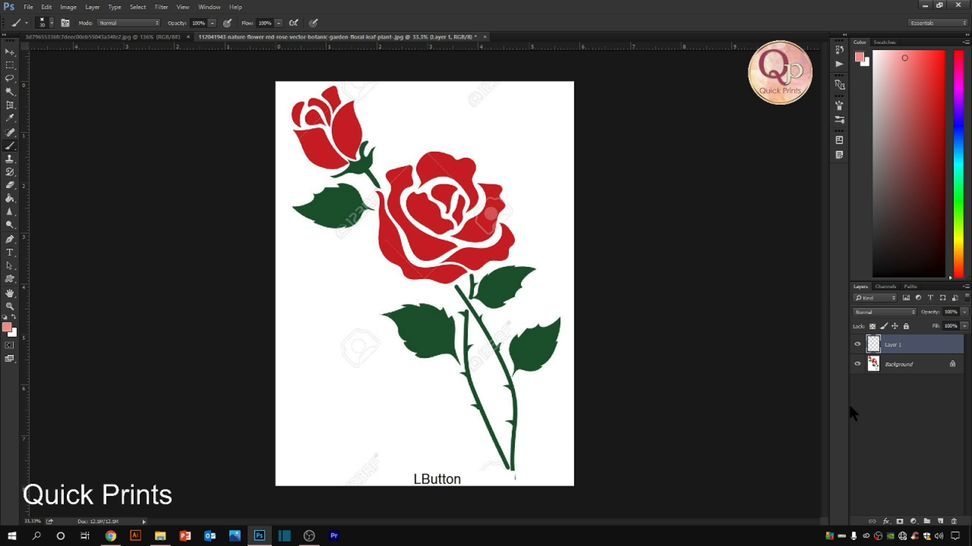
Duplicate the rose's background layer and hide the original
click(903, 367)
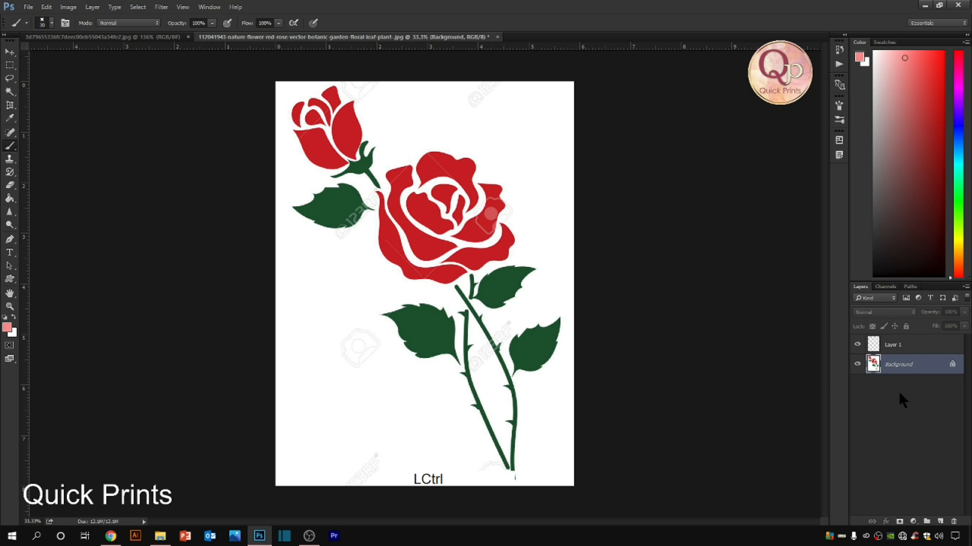
key(ctrl+j)
click(900, 388)
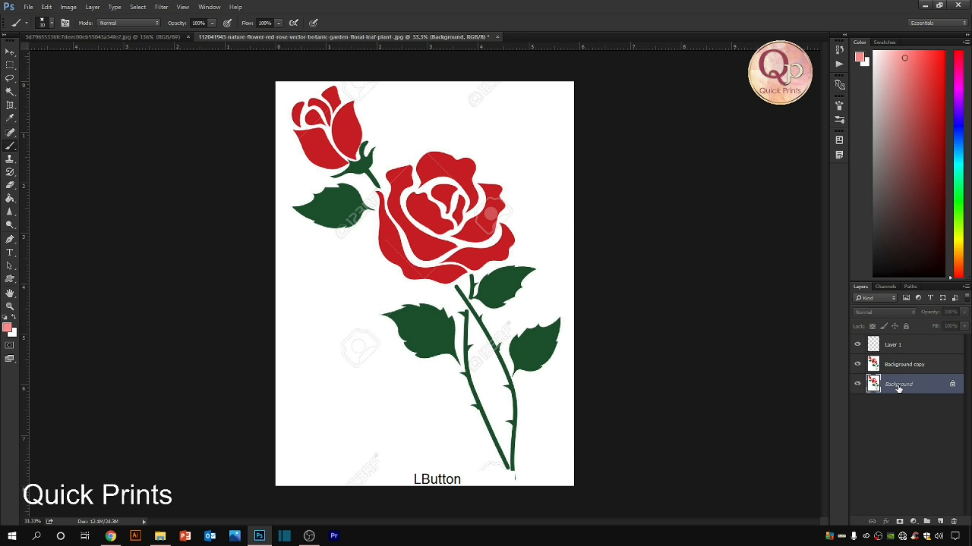
click(858, 384)
Set the opacity of the duplicated rose layer to 25%
click(897, 368)
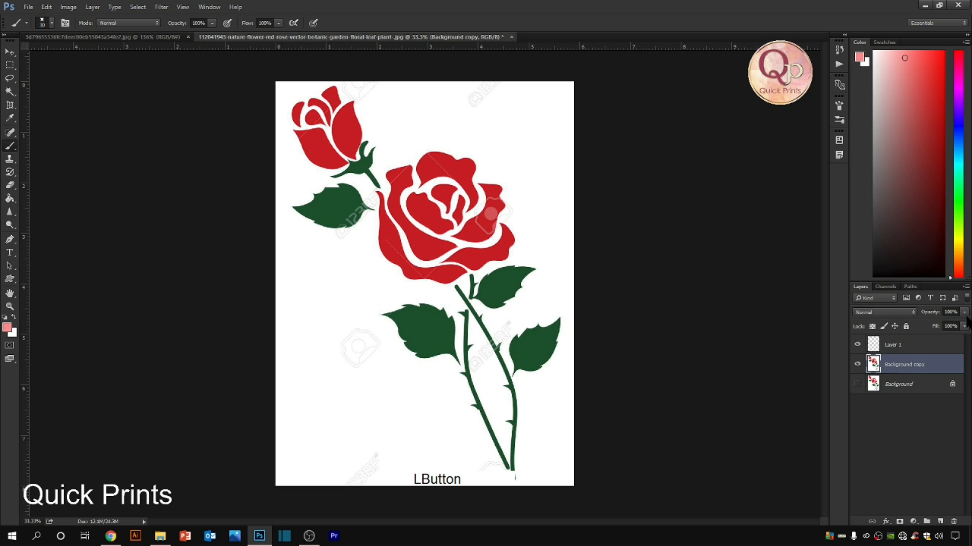
click(951, 312)
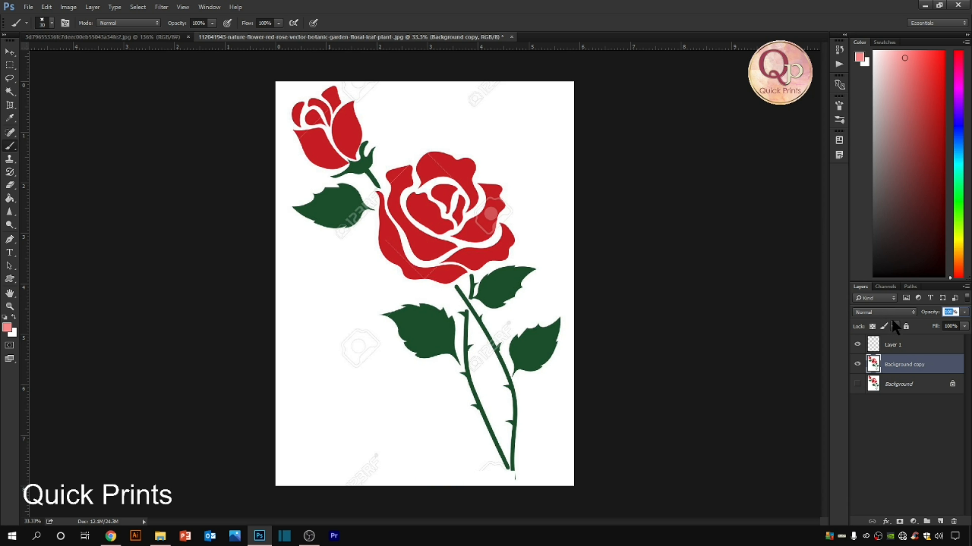
text(25)
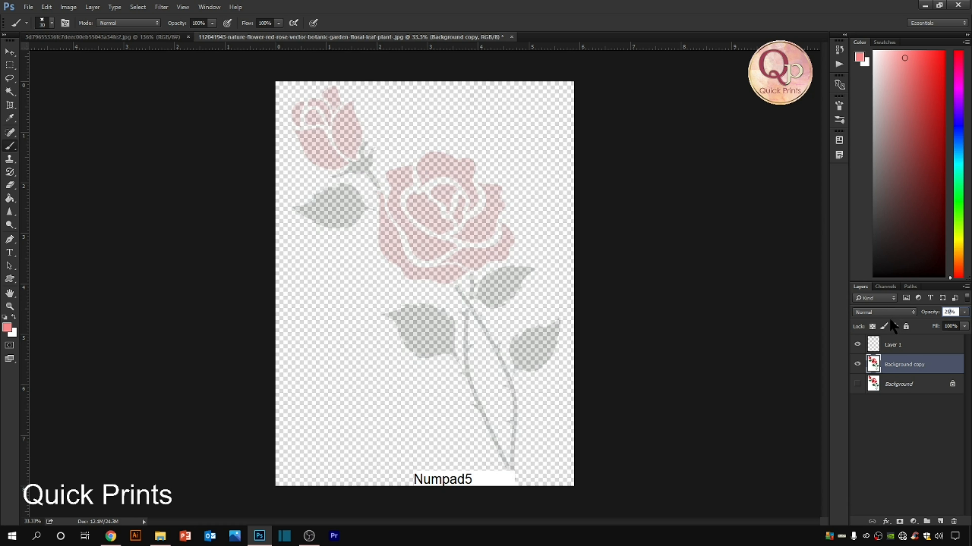
Add a new layer directly above the hidden background and fill it with white
click(903, 392)
click(940, 521)
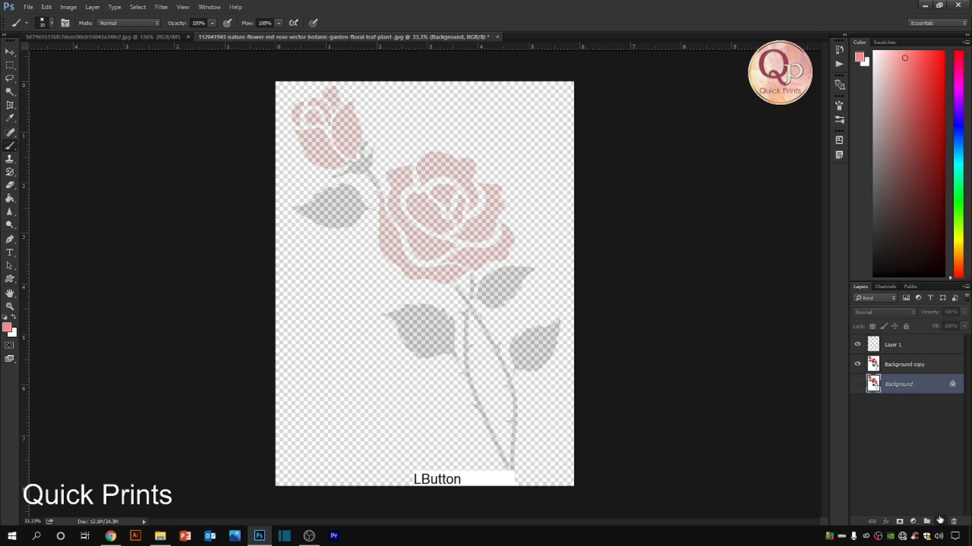
key(ctrl+BackSpace)
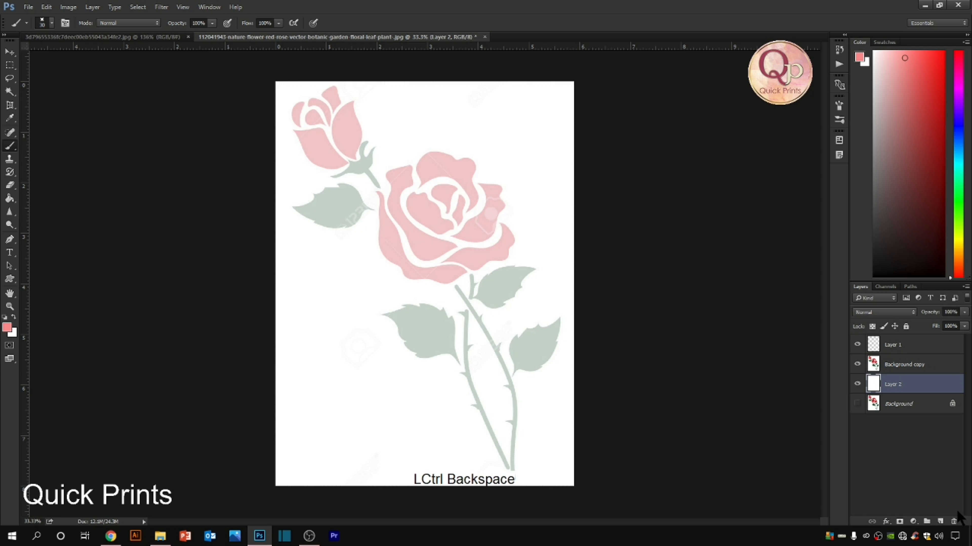
Make the empty top layer active and check the cross-stitch poppy reference image
key(ctrl+space)
drag(260, 79, 750, 349)
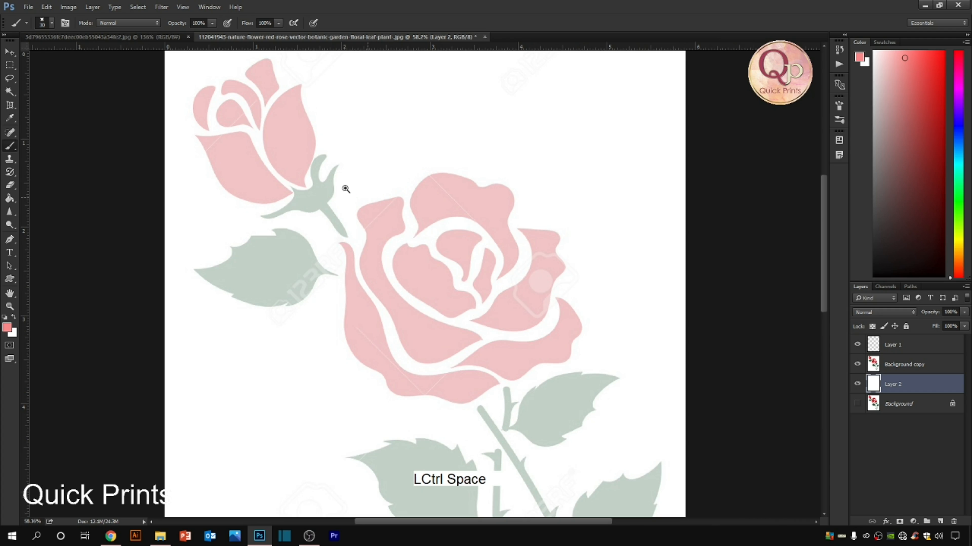
drag(172, 96, 731, 347)
drag(279, 224, 409, 297)
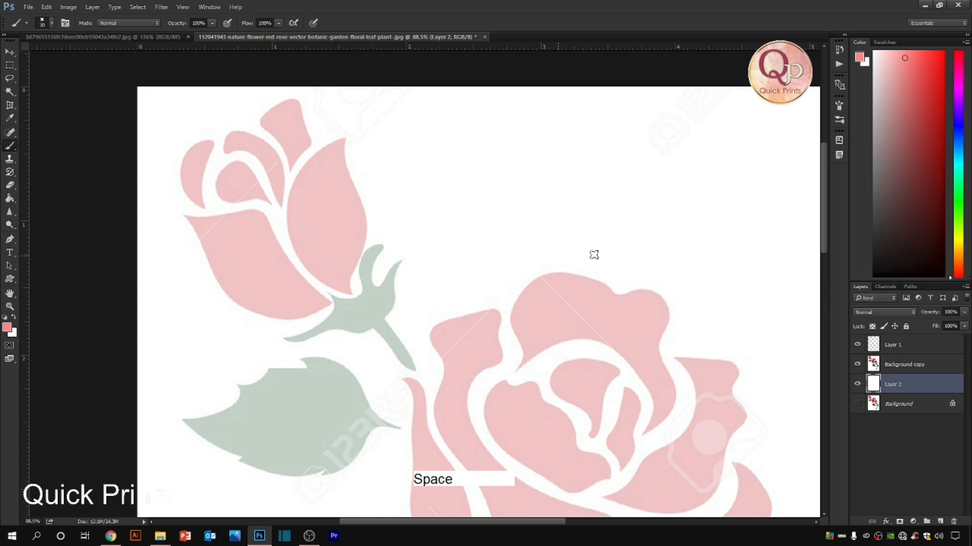
click(909, 350)
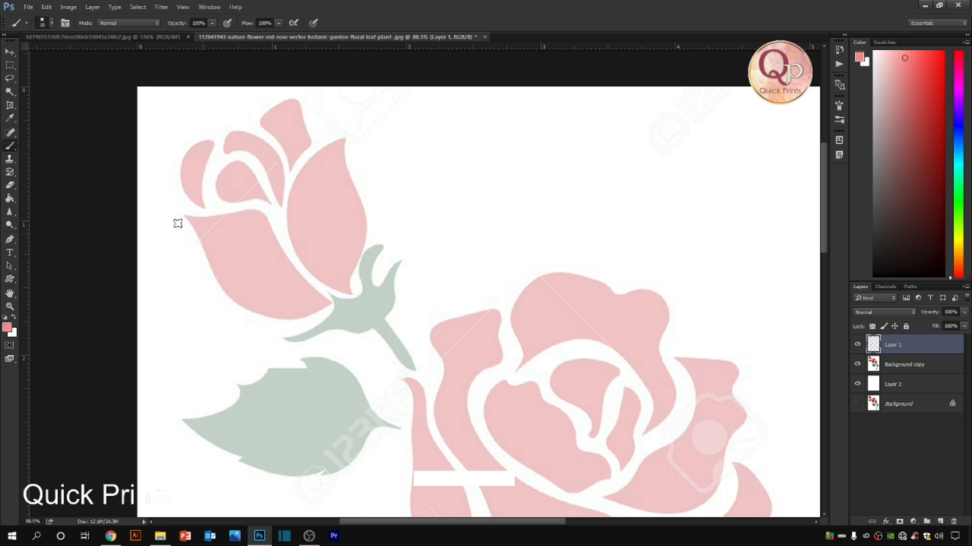
click(222, 41)
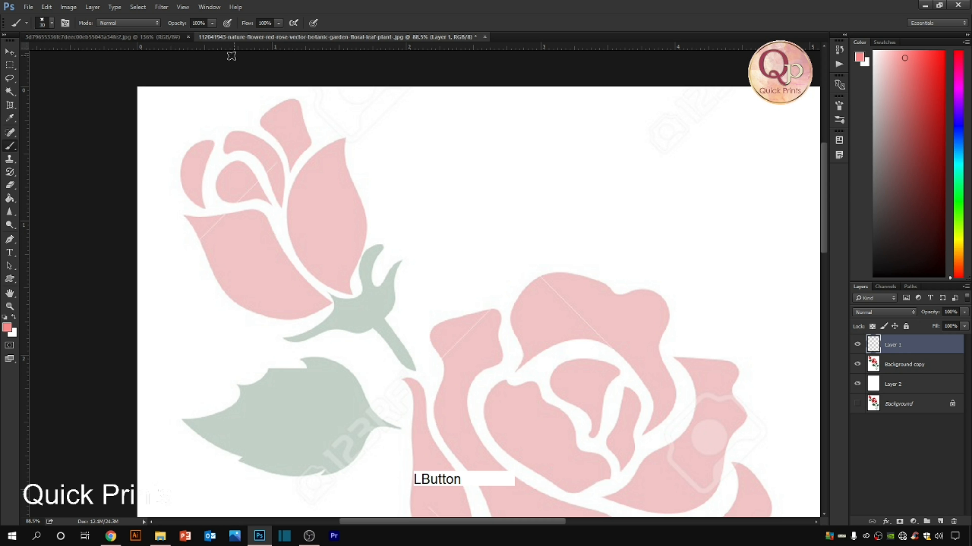
click(159, 39)
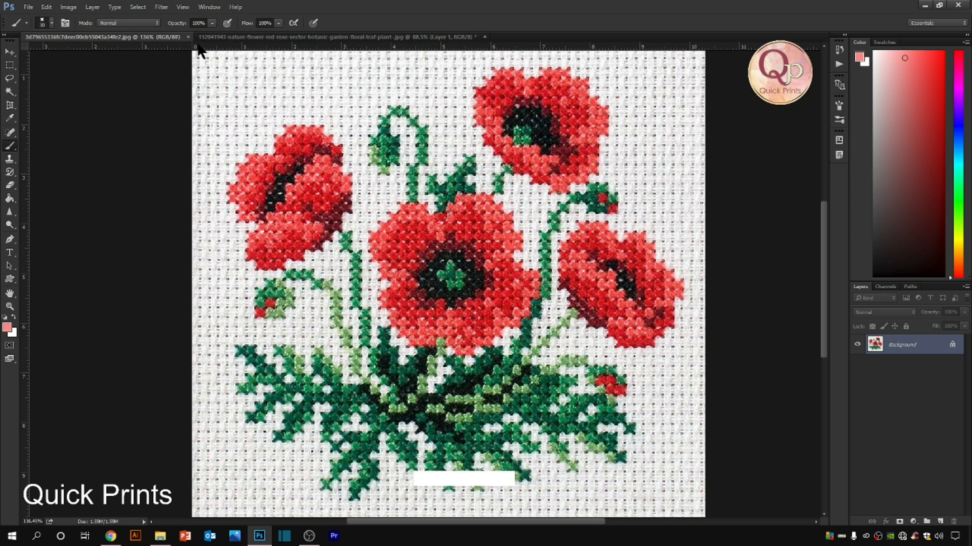
click(207, 36)
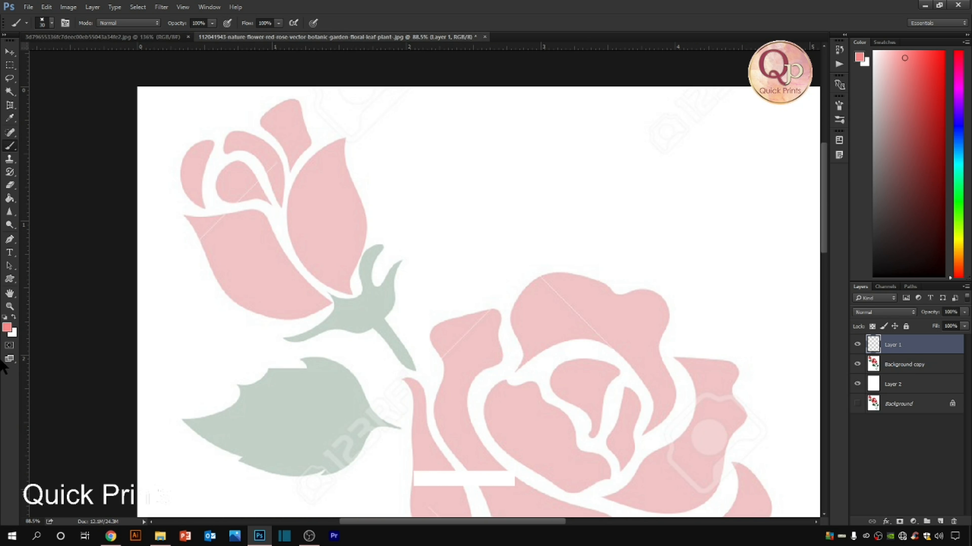
Set the foreground colour to muted green #5f7358 and return to the Brush tool
click(7, 327)
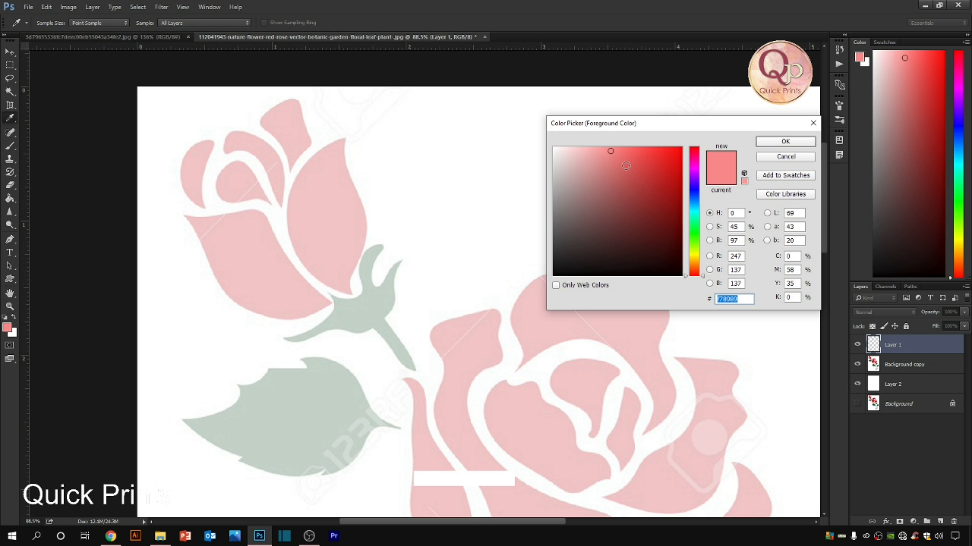
drag(694, 266, 694, 237)
click(583, 218)
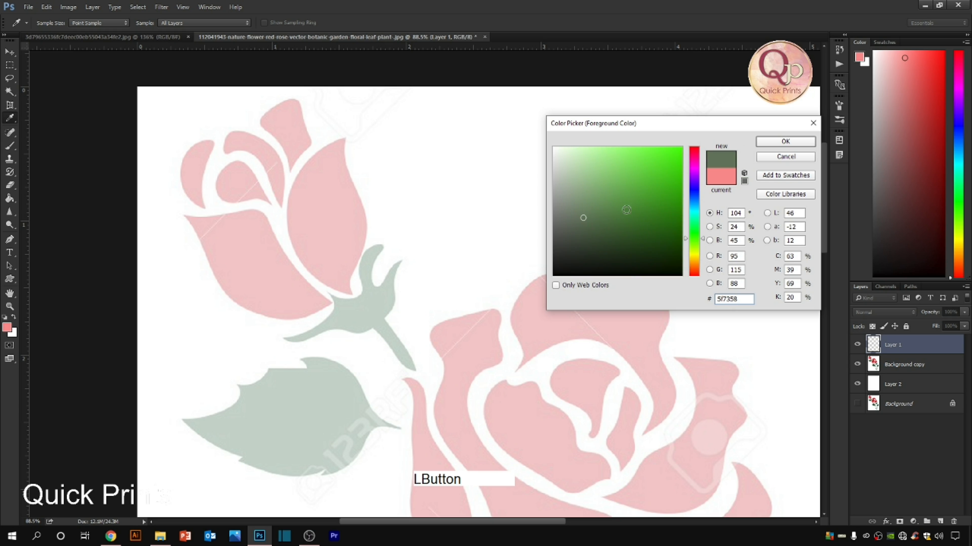
click(782, 140)
key(b)
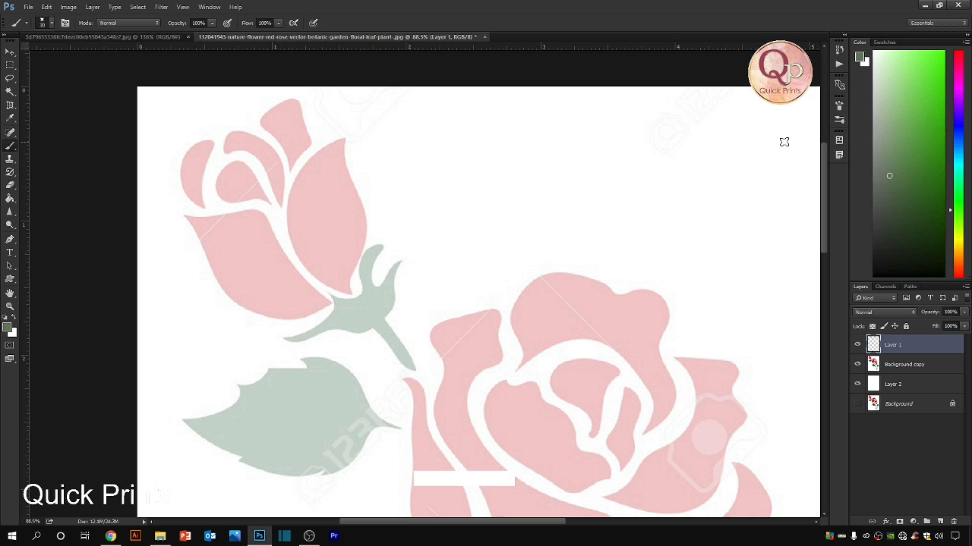
Paint three horizontal rows of green cross stitches, two across the leaf below the rosebud and one just above it
key(space)
drag(277, 353, 285, 265)
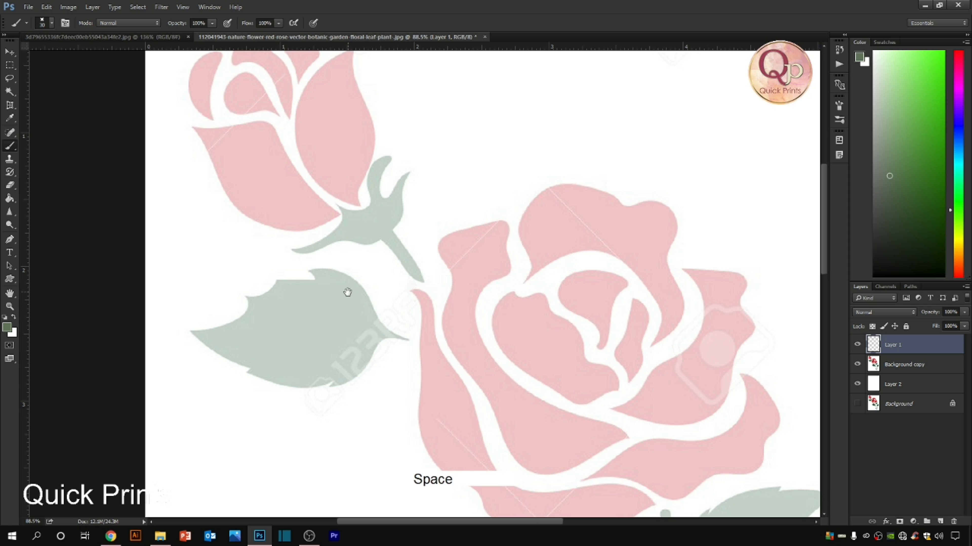
drag(344, 291, 358, 258)
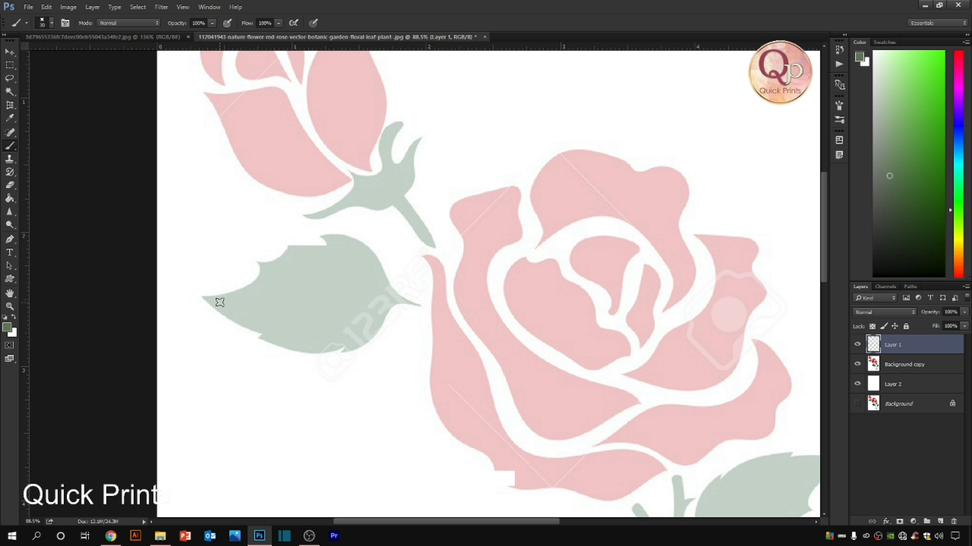
drag(215, 302, 406, 302)
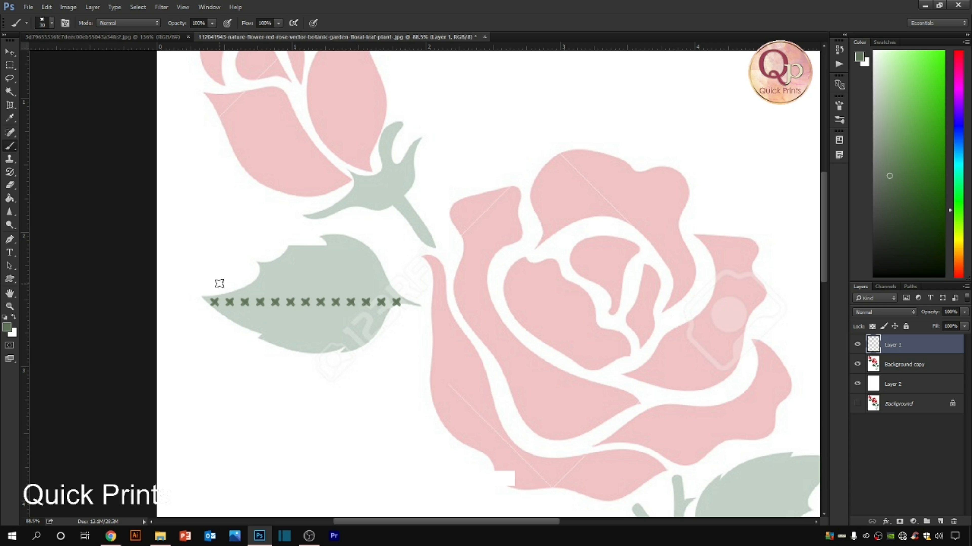
drag(222, 277, 418, 273)
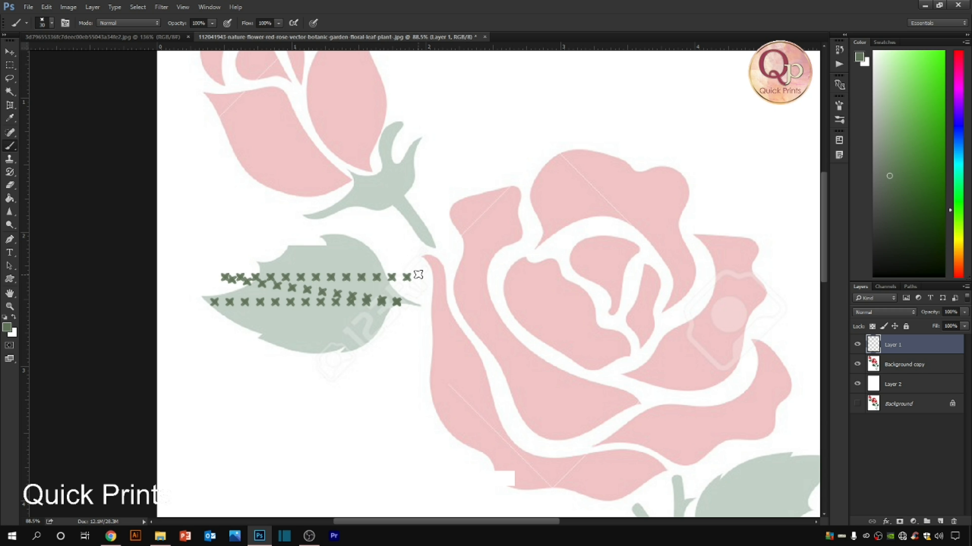
key(ctrl+alt+z)
drag(198, 275, 423, 276)
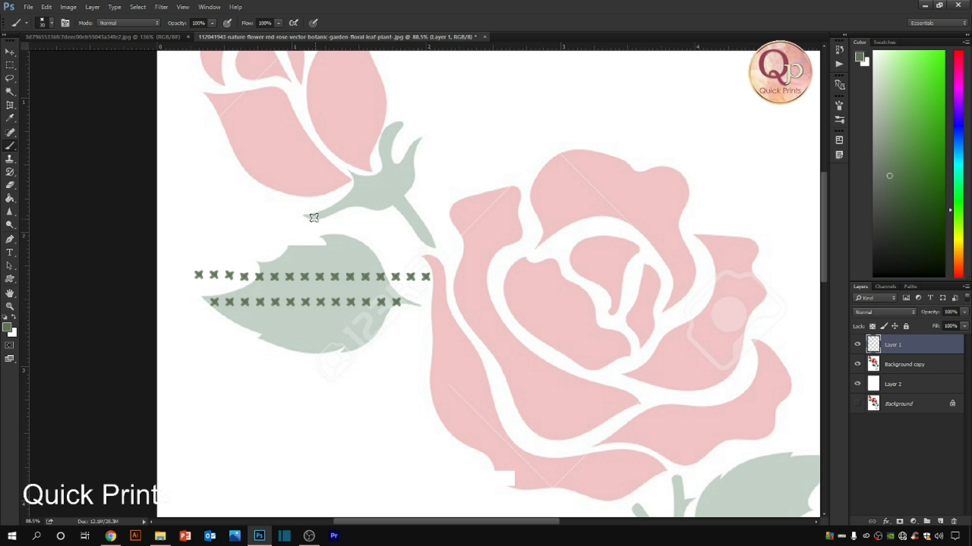
drag(242, 222, 414, 222)
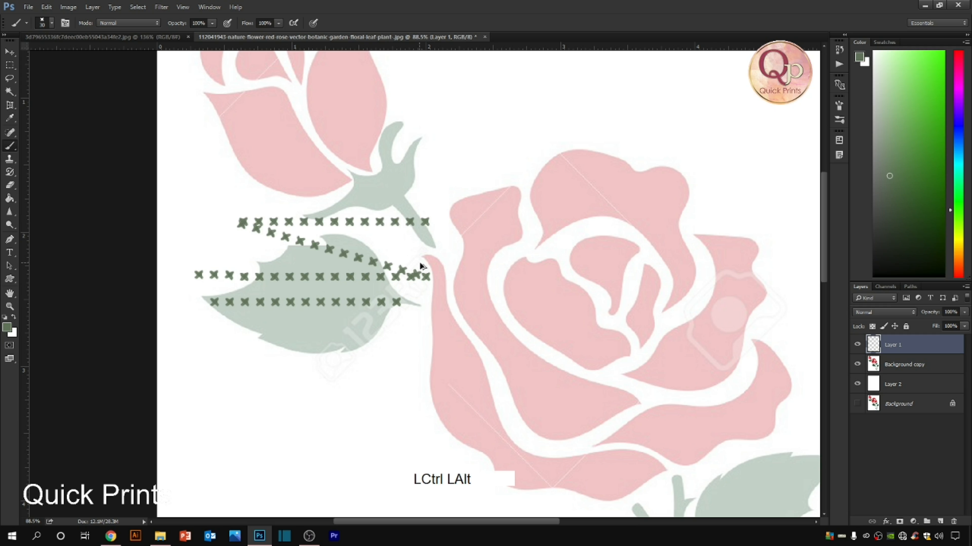
key(ctrl+z)
drag(217, 227, 446, 228)
Paint a chain of connected straight cross-stitch lines at various angles across the leaf and the large rose
shift+click(517, 90)
shift+click(519, 451)
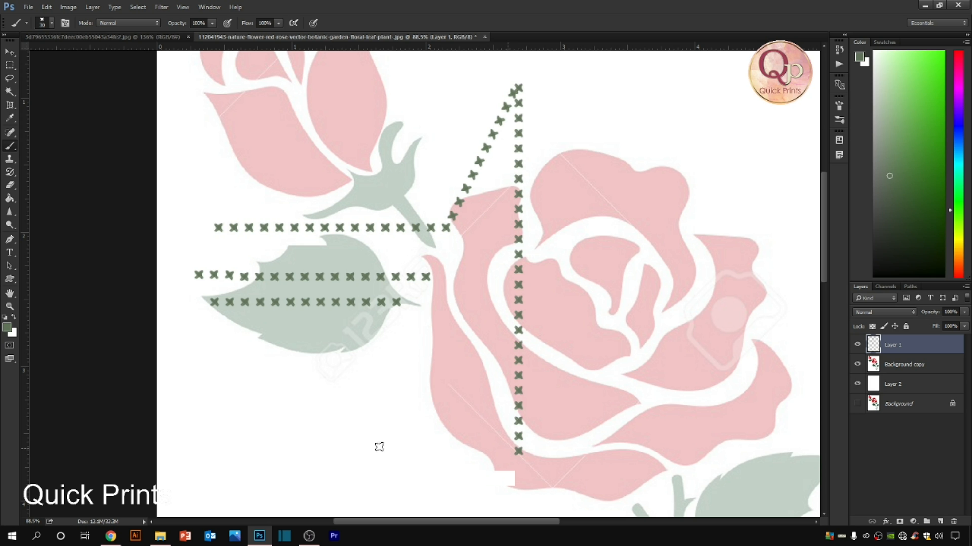
shift+click(188, 443)
shift+click(414, 300)
shift+click(644, 397)
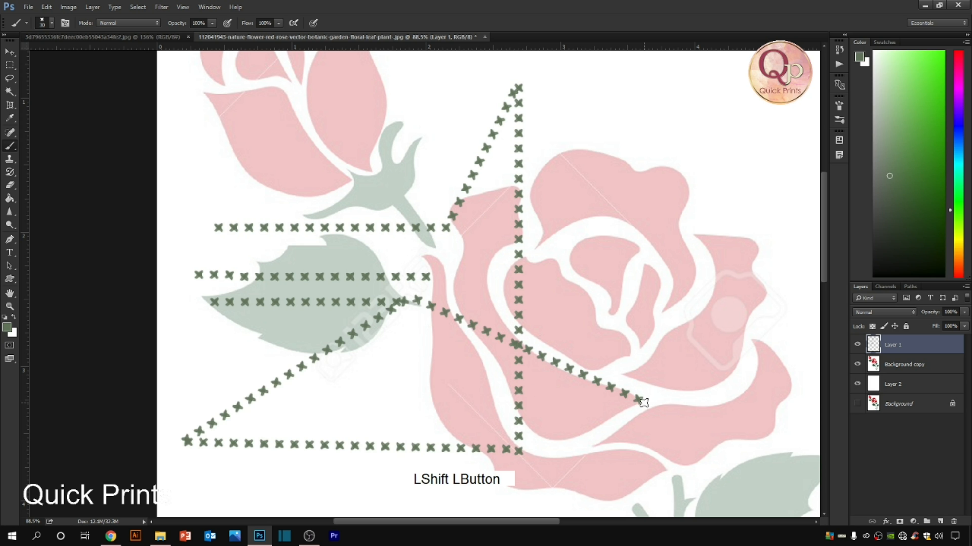
shift+click(700, 127)
shift+click(383, 403)
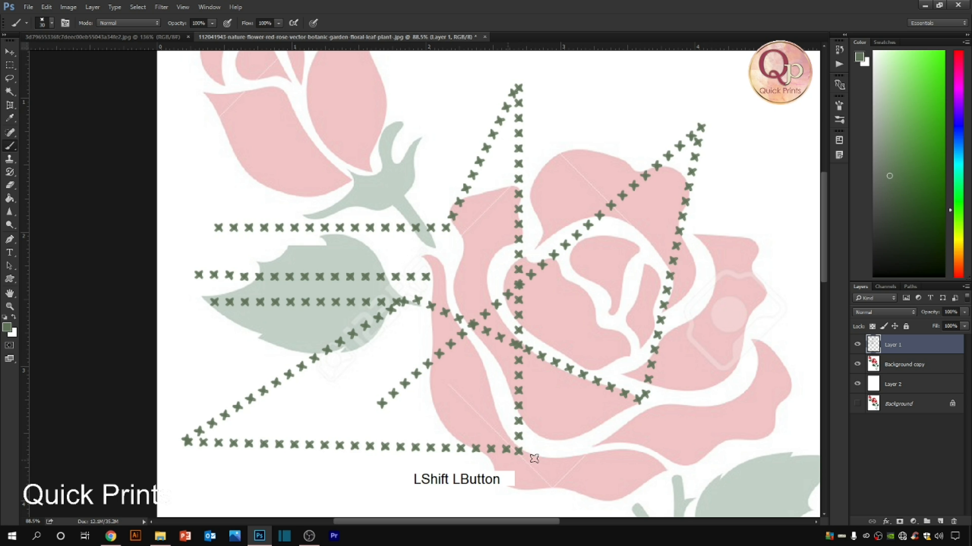
shift+click(595, 456)
shift+click(732, 439)
shift+click(291, 189)
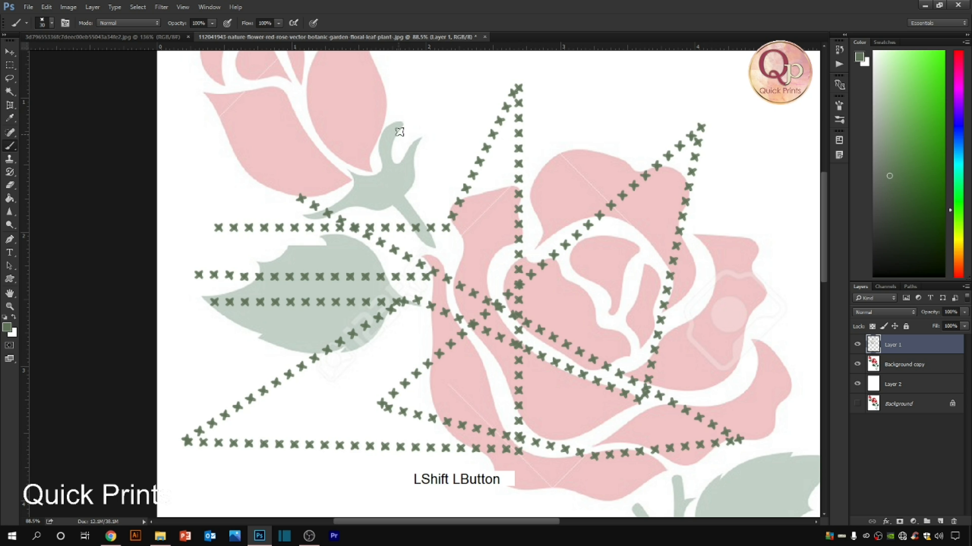
Extend the chain of straight cross-stitch lines from the rosebud's base across the large rose
shift+click(411, 111)
shift+click(609, 241)
shift+click(455, 424)
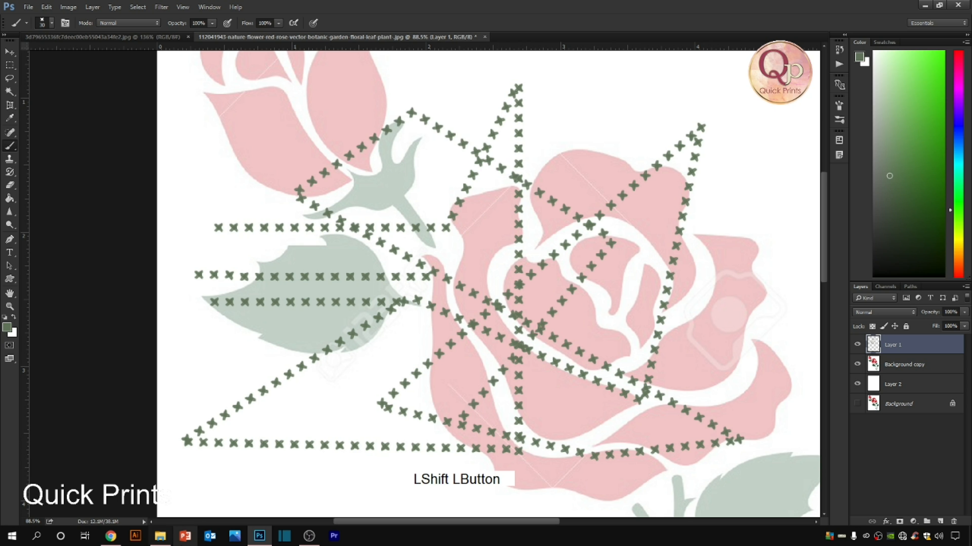
Undo the test strokes back to the single row of stitches across the middle of the leaf
key(ctrl+alt+z)
key(ctrl+alt+z)
key(ctrl+alt+z)
key(ctrl+alt+z)
key(ctrl+alt+z)
key(ctrl+alt+z)
key(ctrl+alt+z)
key(ctrl+alt+z)
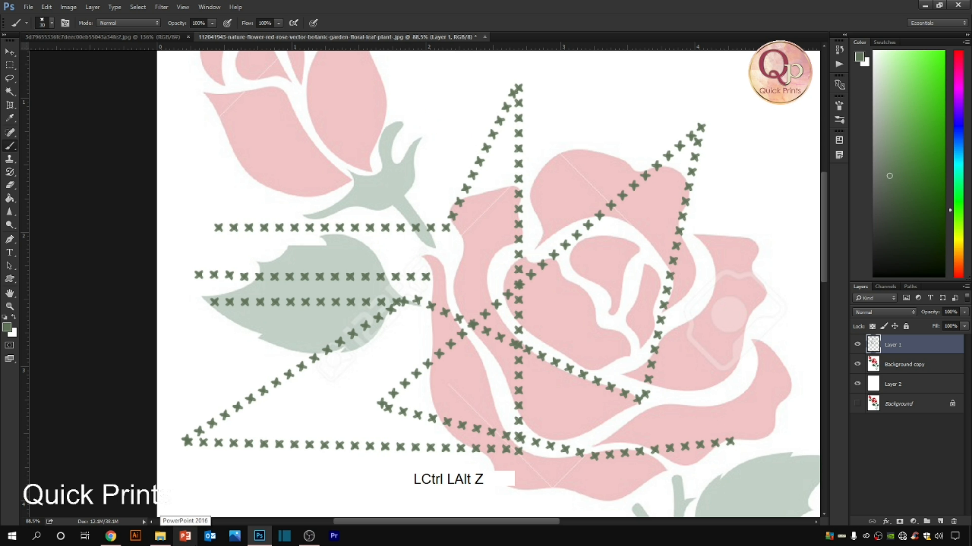
key(ctrl+alt+z)
key(ctrl+alt+z)
key(ctrl+alt+z)
key(ctrl+alt+z)
key(ctrl+alt+z)
key(ctrl+alt+z)
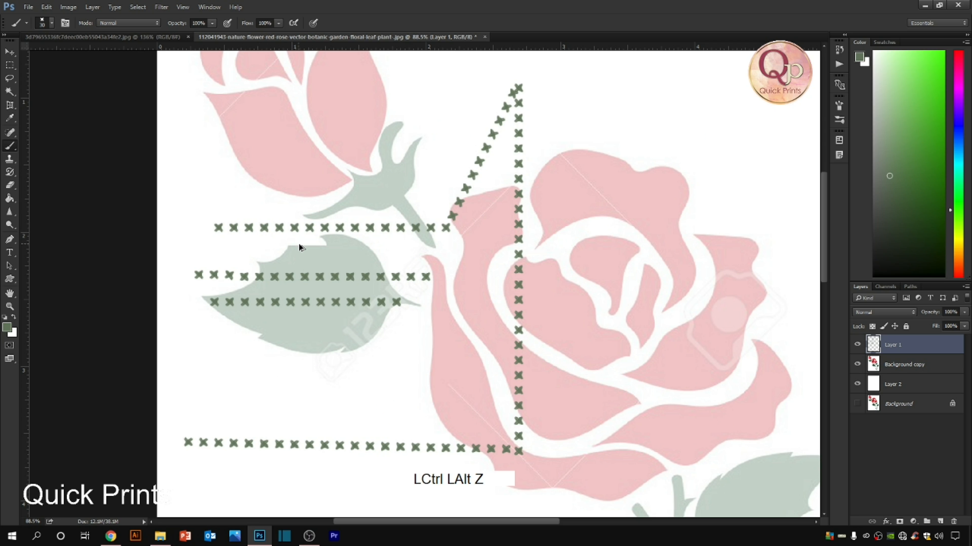
key(ctrl+alt+z)
key(ctrl+alt+z)
key(ctrl+alt+z)
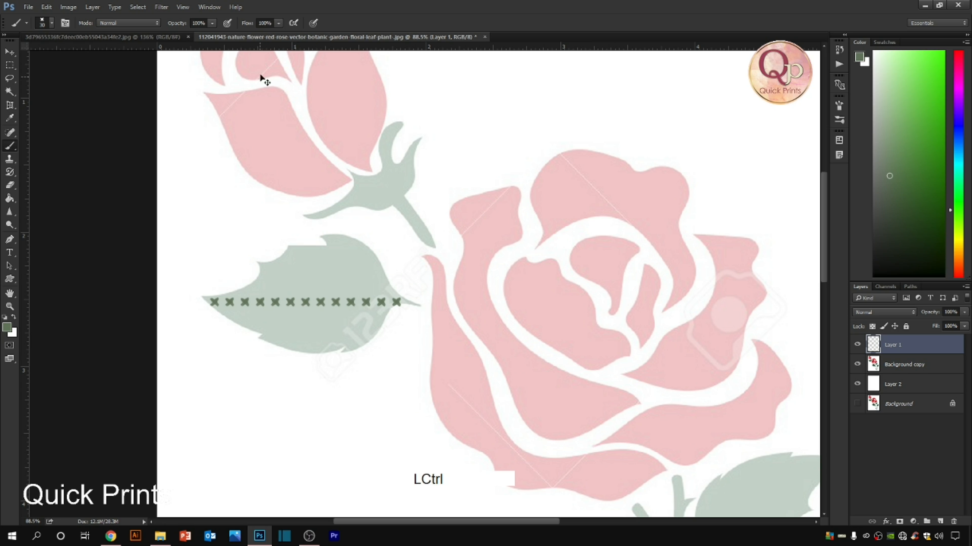
Check how closely the stitches sit in the cross-stitch poppy reference, and return to the rose document
click(251, 40)
click(115, 36)
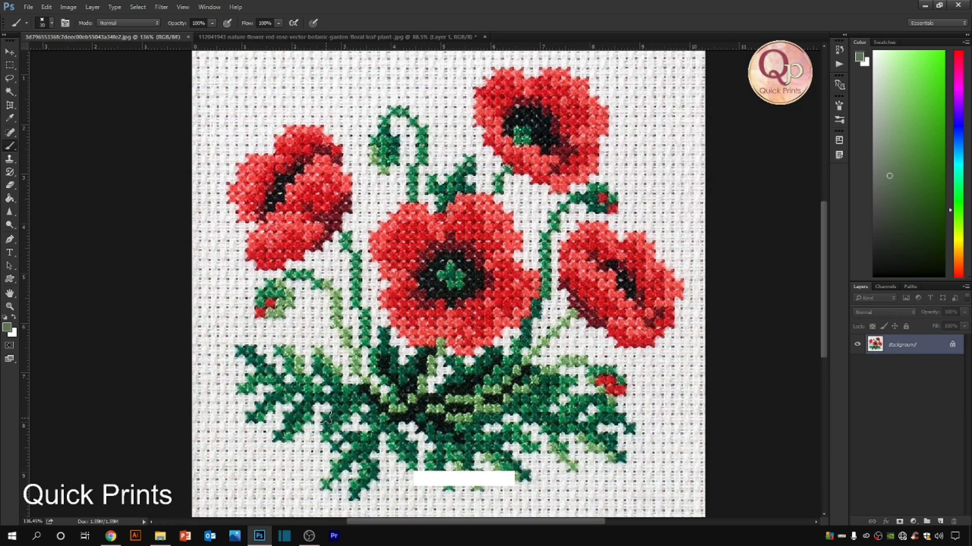
click(299, 38)
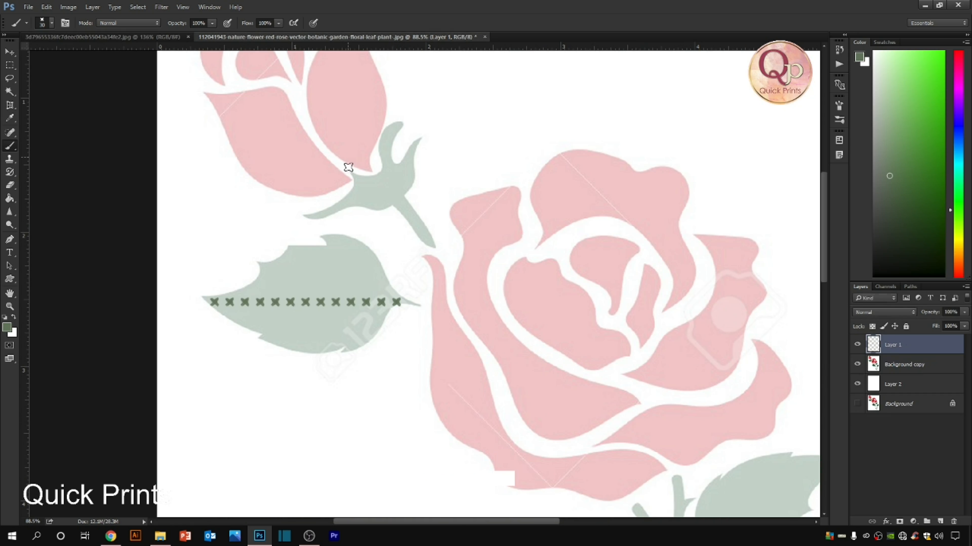
Reduce the cross-stitch brush tip's spacing to 77%
key(ctrl)
click(65, 24)
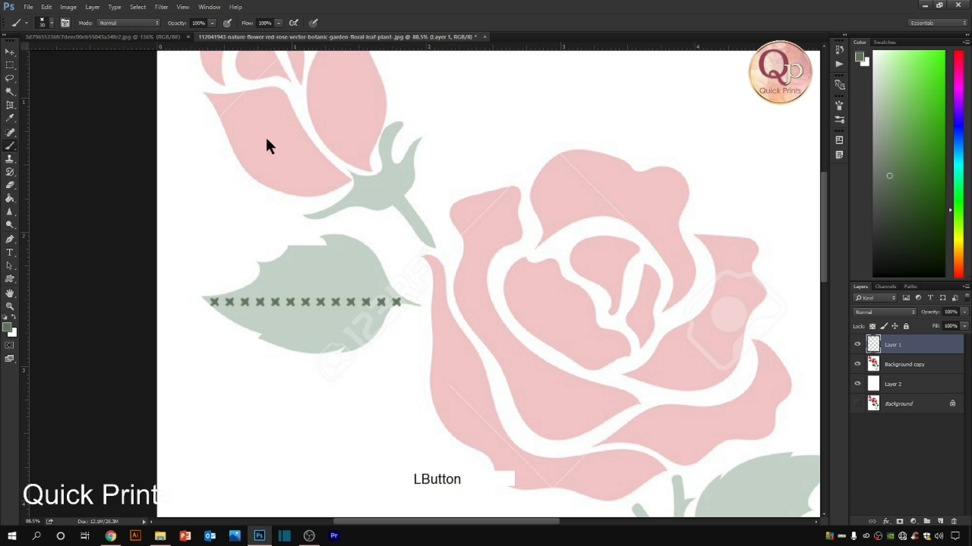
drag(778, 275, 758, 276)
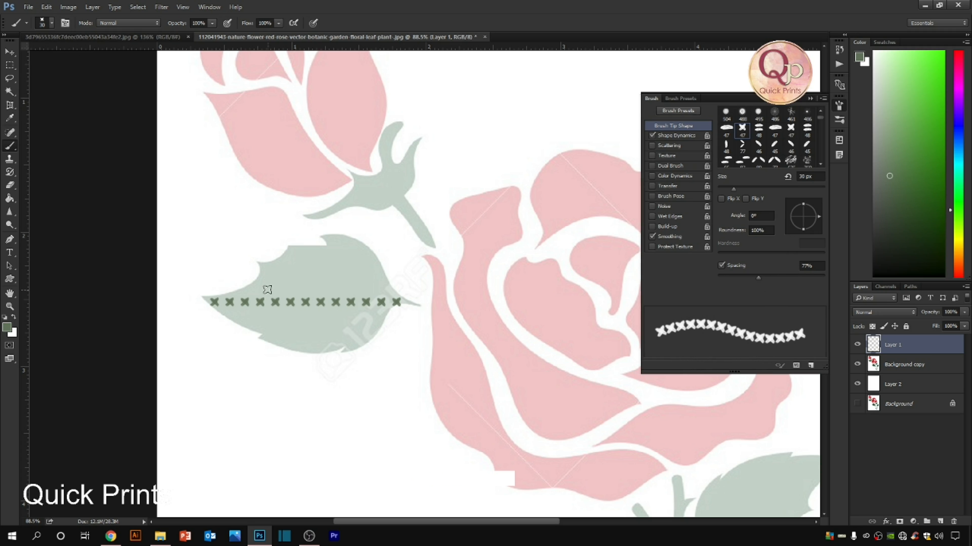
Paint a tightly spaced test row just above the existing leaf row, compare them up close, and close the brush settings
drag(239, 291, 406, 293)
drag(217, 256, 455, 310)
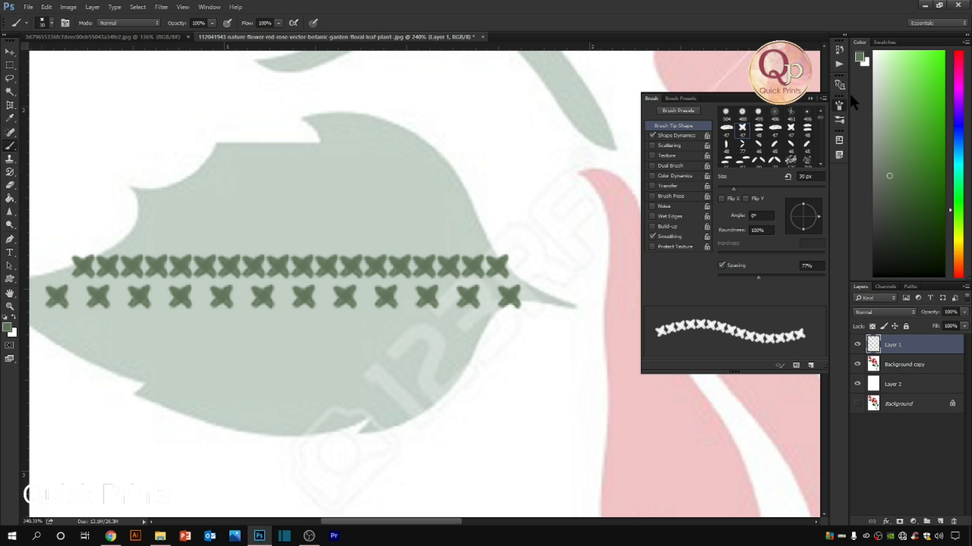
click(810, 98)
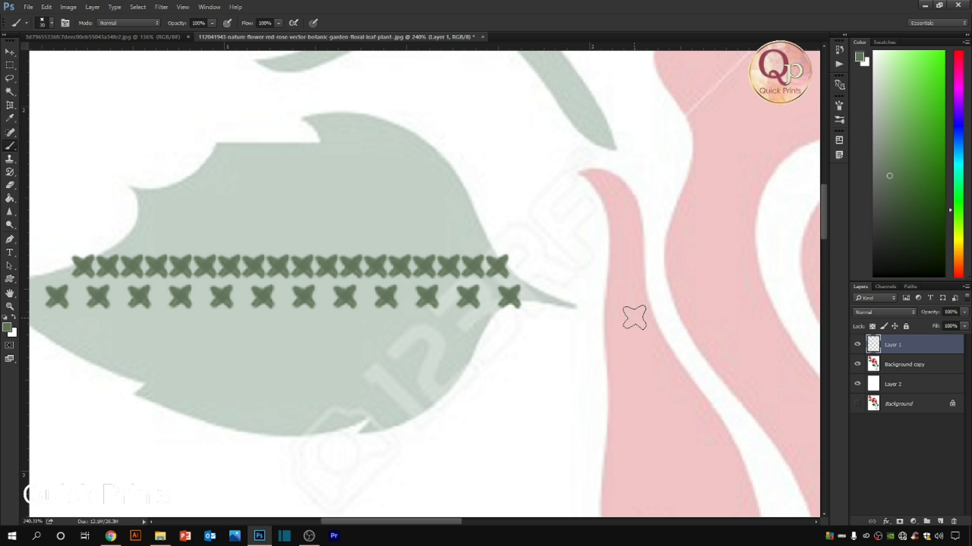
Clear all test stitches from Layer 1 and remove the selection
key(ctrl+a)
key(Delete)
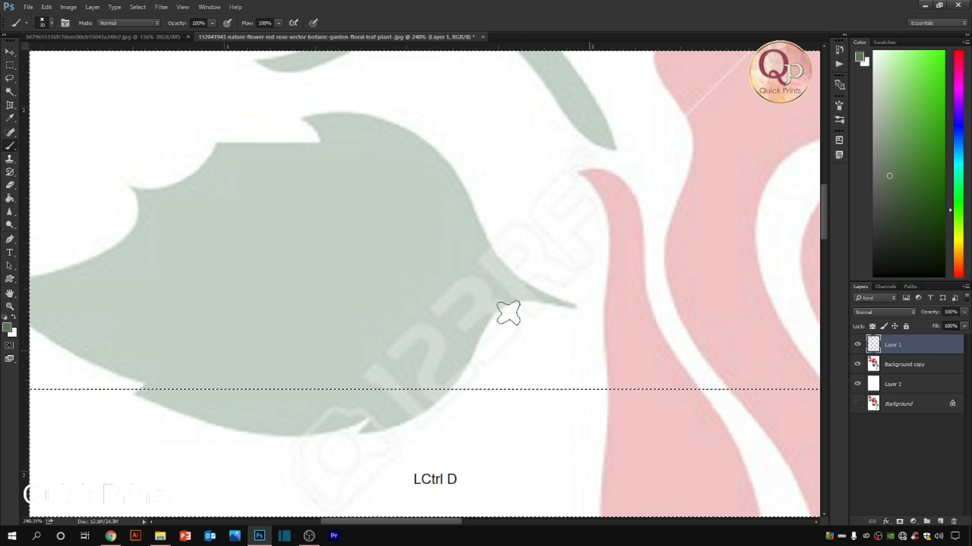
drag(415, 340, 509, 215)
scroll(473, 236, down, 5)
scroll(357, 158, up, 2)
drag(521, 341, 438, 419)
scroll(302, 290, down, 8)
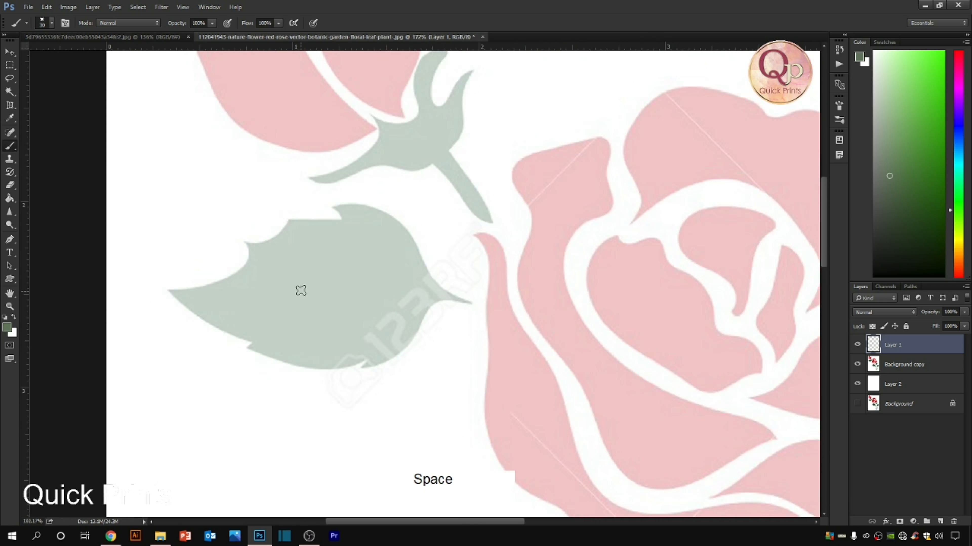
scroll(293, 280, up, 3)
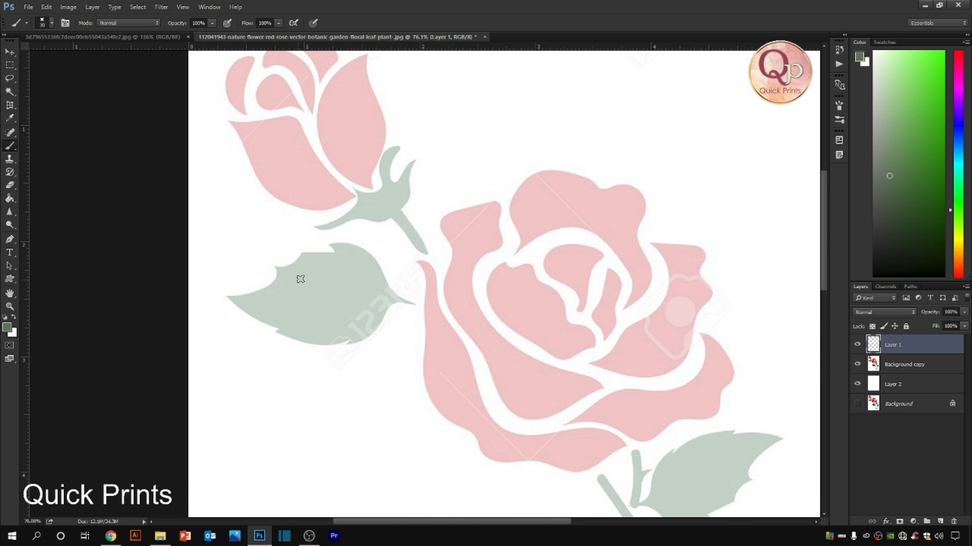
scroll(304, 278, up, 2)
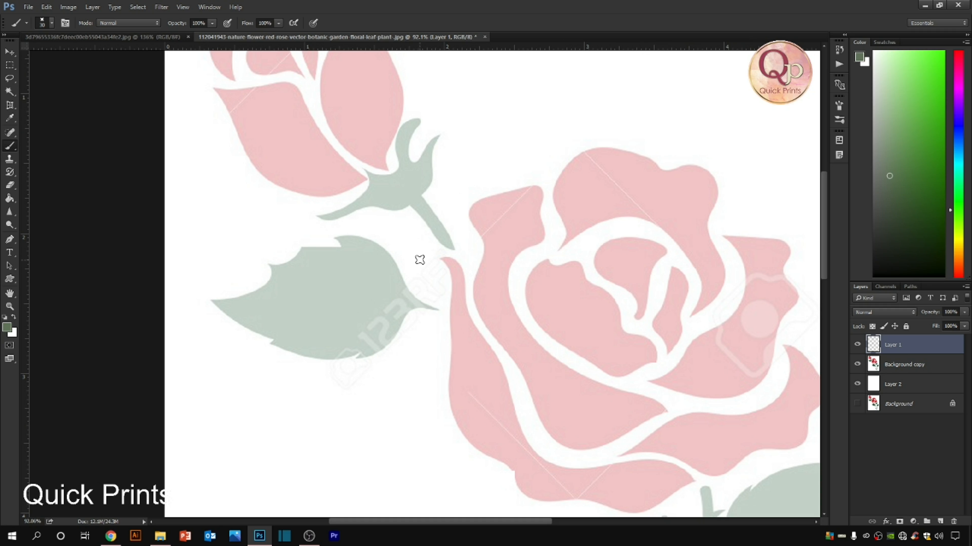
shift+click(220, 305)
drag(246, 305, 374, 305)
key(ctrl+alt+z)
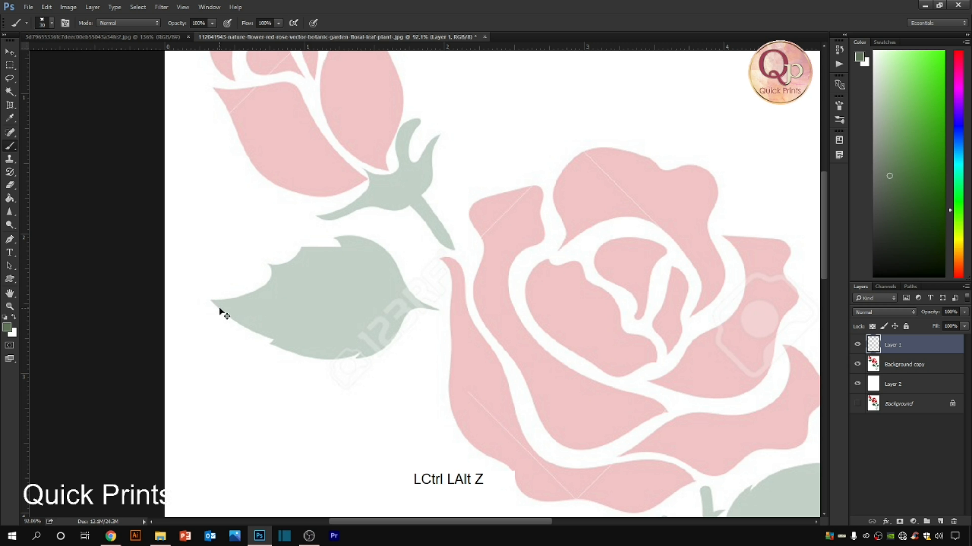
Paint four stacked horizontal rows of green cross stitches from the leaf's middle upward, fitting each to the leaf's outline
mouse_move(216, 304)
mouse_down()
mouse_move(404, 305)
mouse_move(409, 294)
mouse_move(287, 287)
mouse_up()
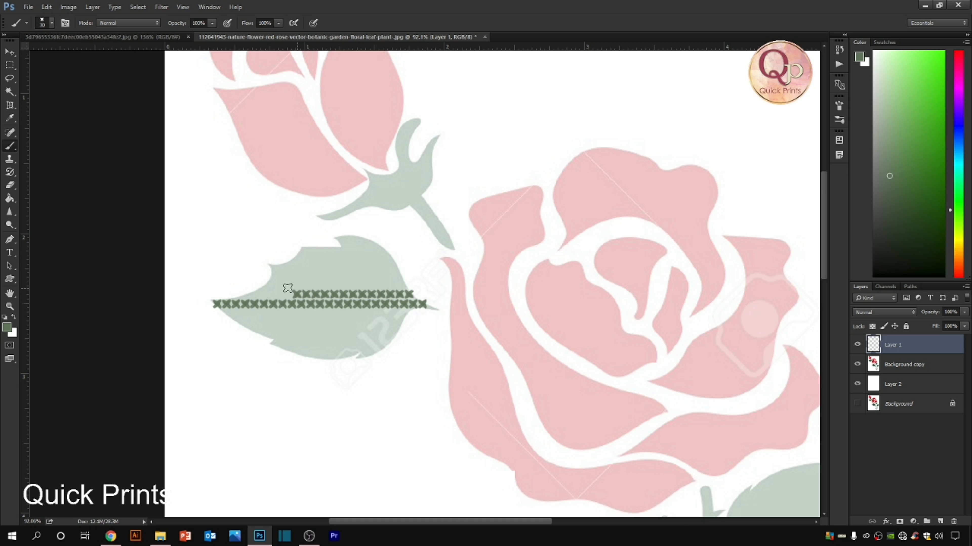
shift+click(270, 284)
drag(328, 285, 377, 287)
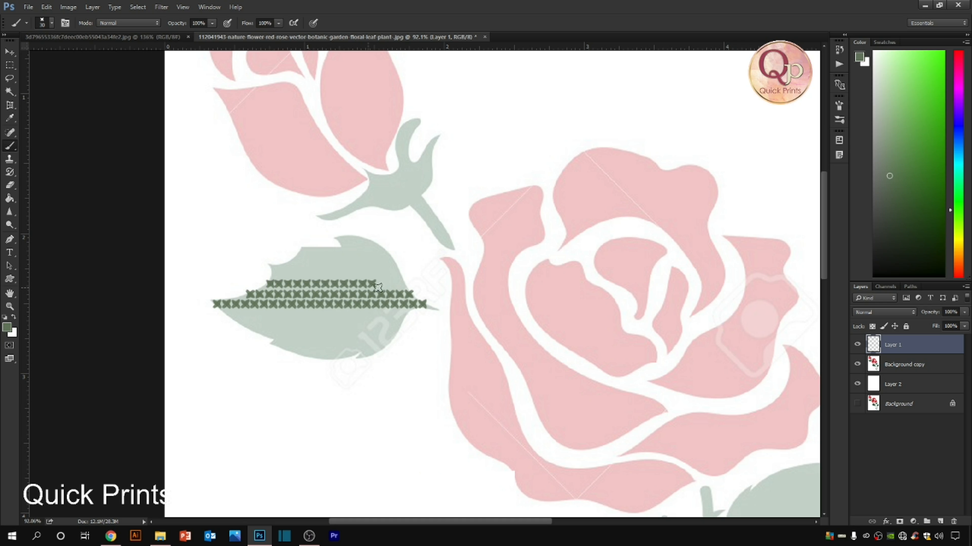
drag(397, 275, 275, 272)
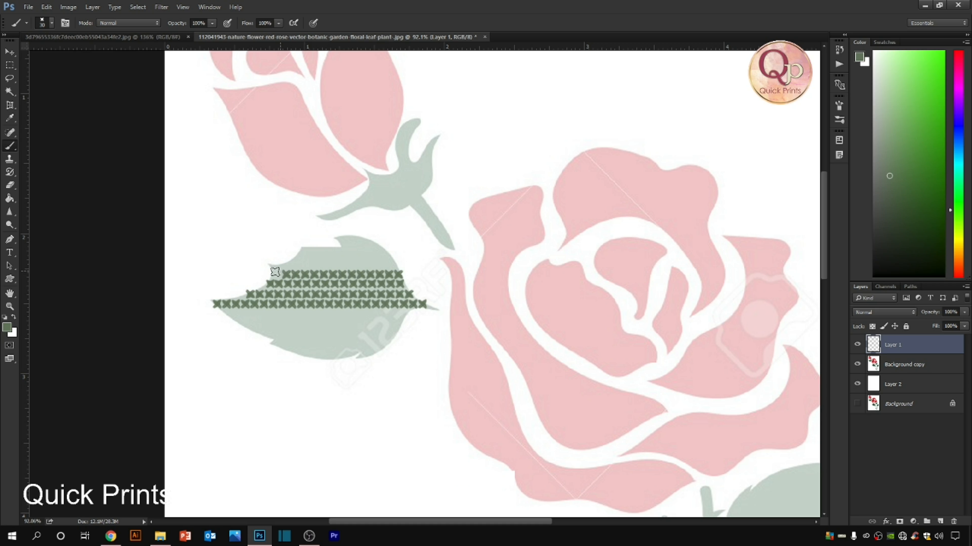
click(281, 266)
shift+click(400, 265)
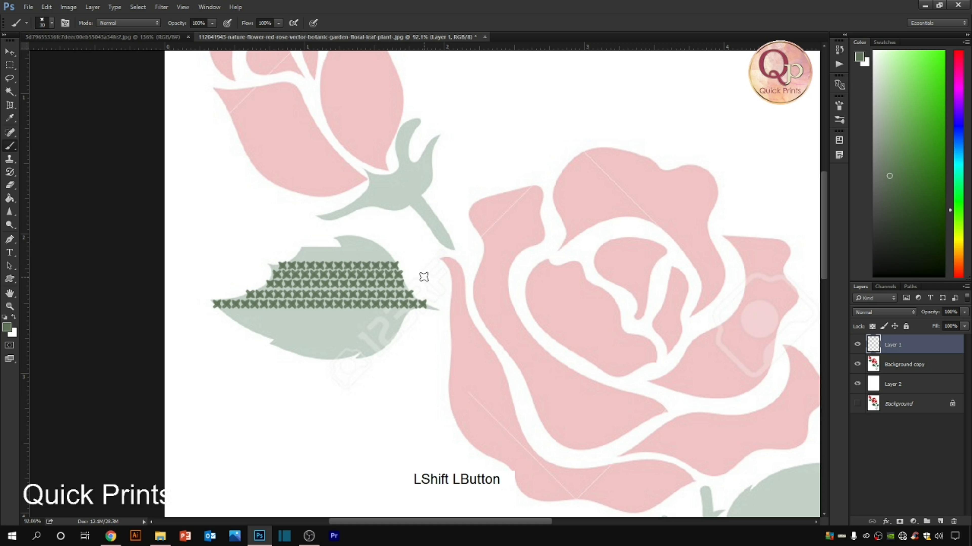
key(ctrl+space)
drag(230, 234, 463, 318)
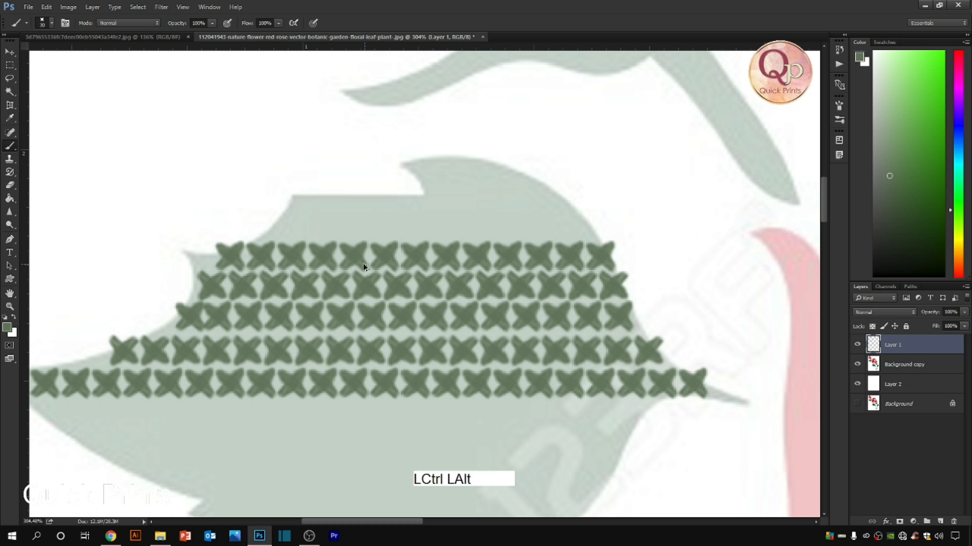
key(ctrl+alt+z)
key(ctrl+alt+z)
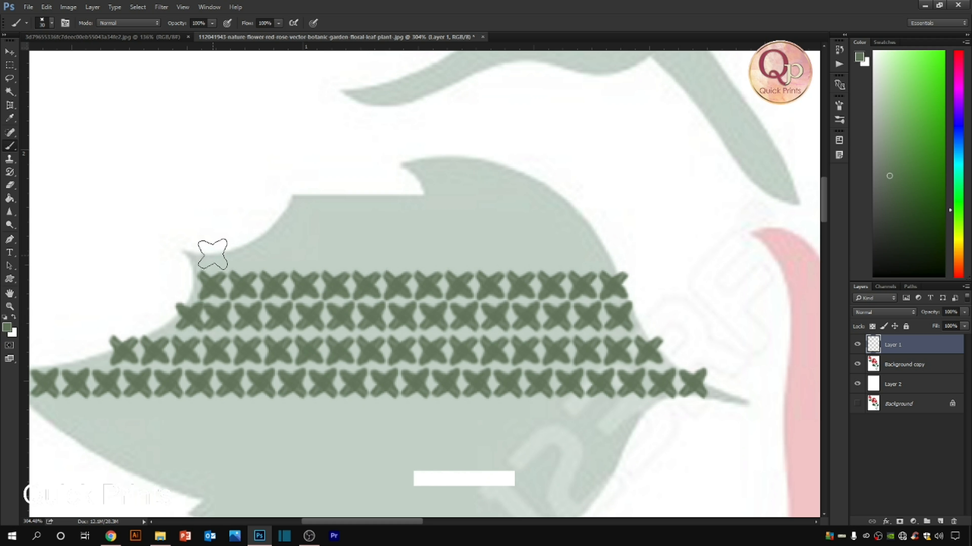
Paint three more horizontal stitch rows up the leaf, ending with a short row of four stitches near its upper tip
click(245, 253)
drag(245, 253, 585, 258)
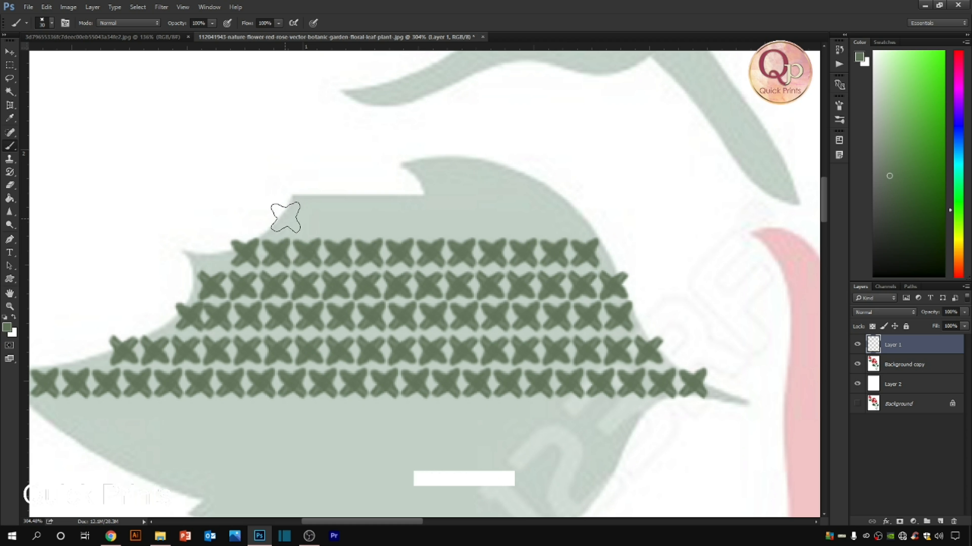
drag(289, 220, 569, 224)
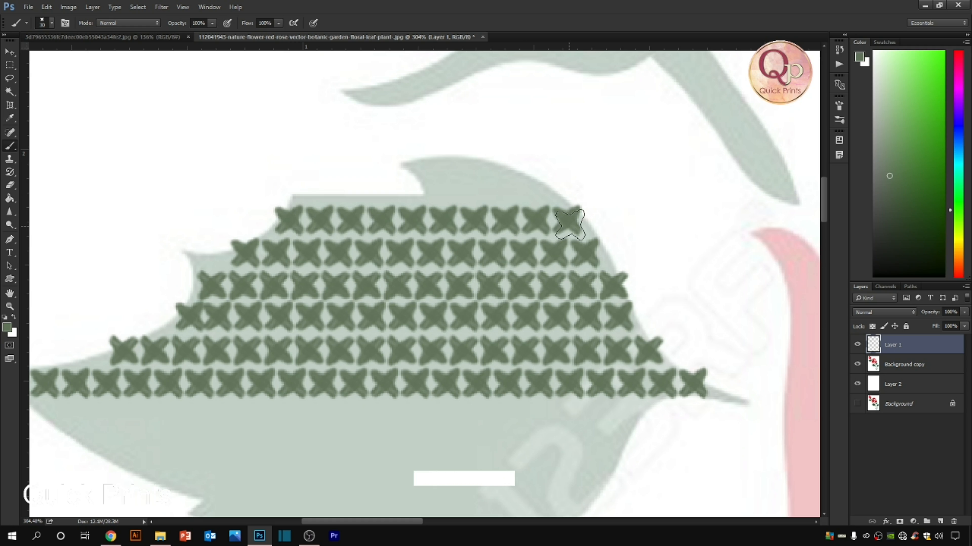
click(441, 187)
drag(441, 187, 545, 194)
Place three single cross stitches side by side along the very top of the leaf
click(445, 160)
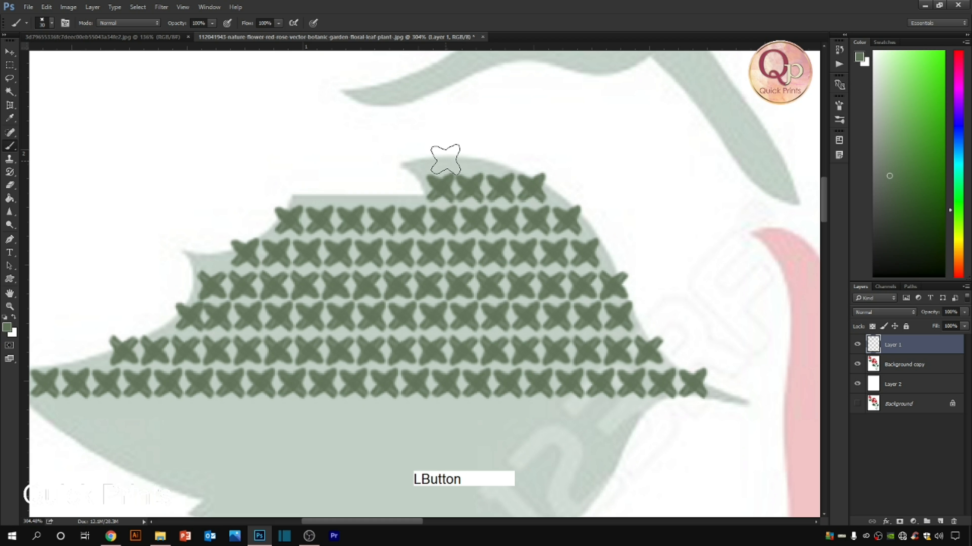
key(ctrl+z)
click(440, 156)
click(473, 156)
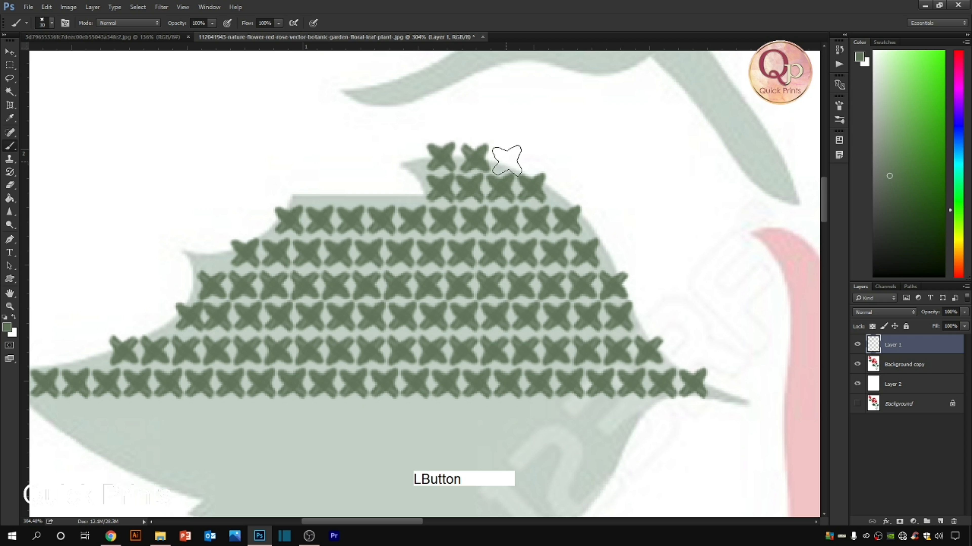
click(512, 157)
Paint a horizontal row of cross stitches across the leaf directly below its longest middle row
key(space)
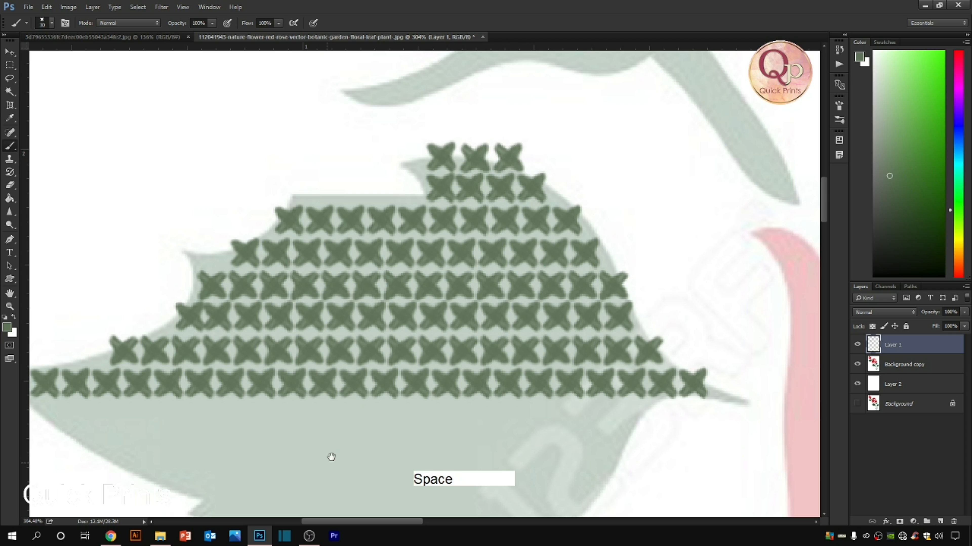
drag(331, 456, 390, 264)
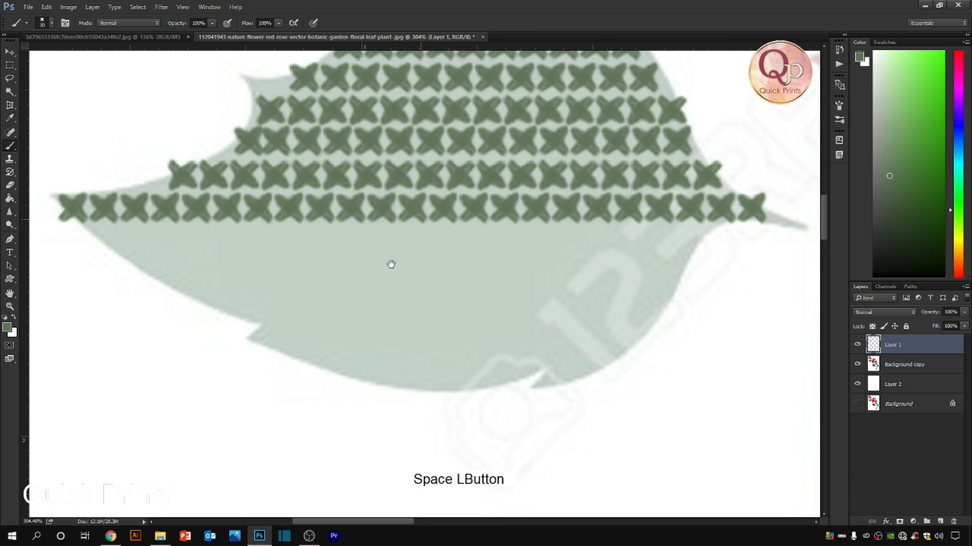
click(114, 238)
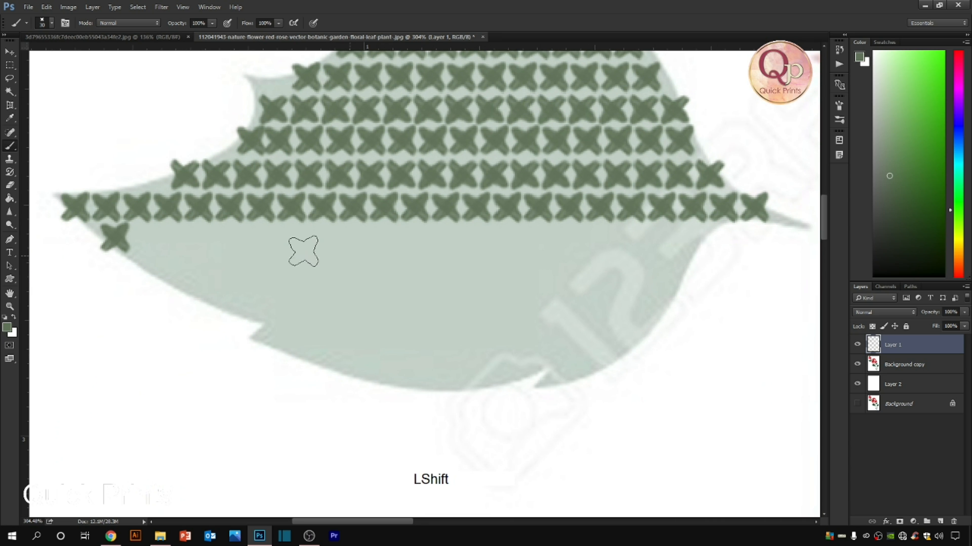
key(ctrl+z)
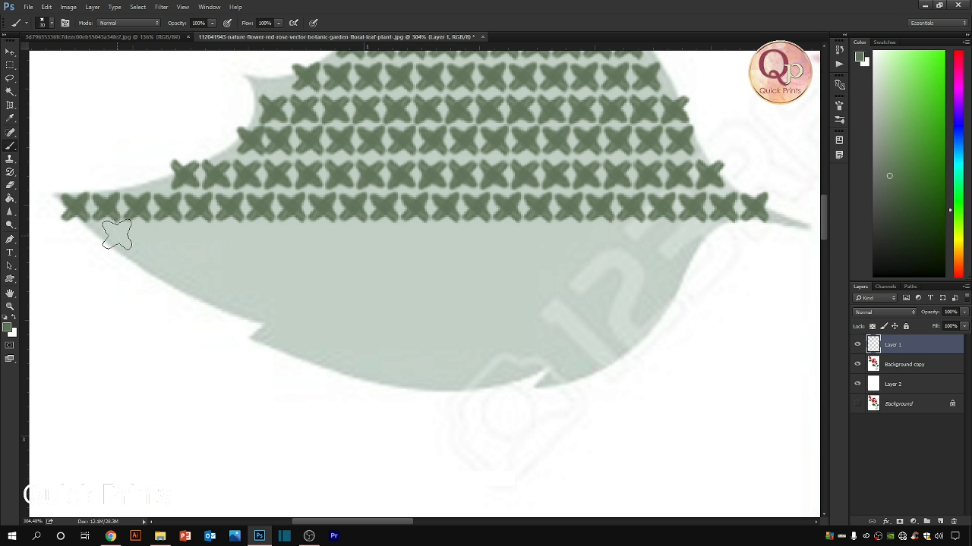
click(118, 236)
drag(146, 235, 687, 261)
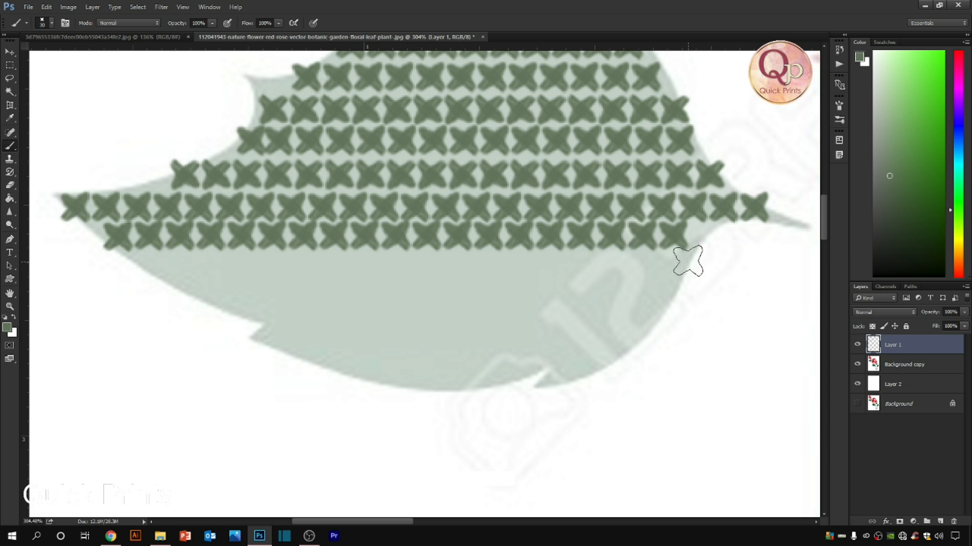
click(671, 269)
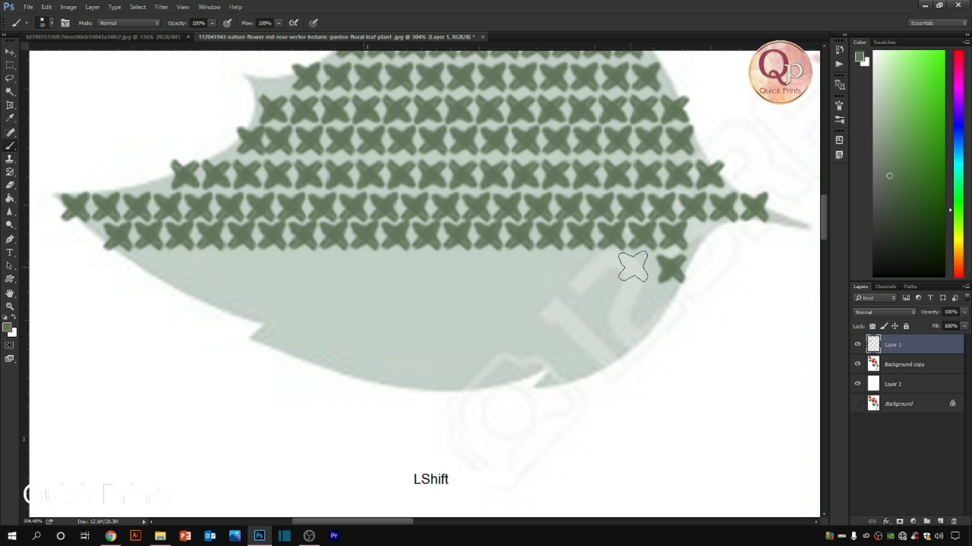
drag(633, 266, 459, 270)
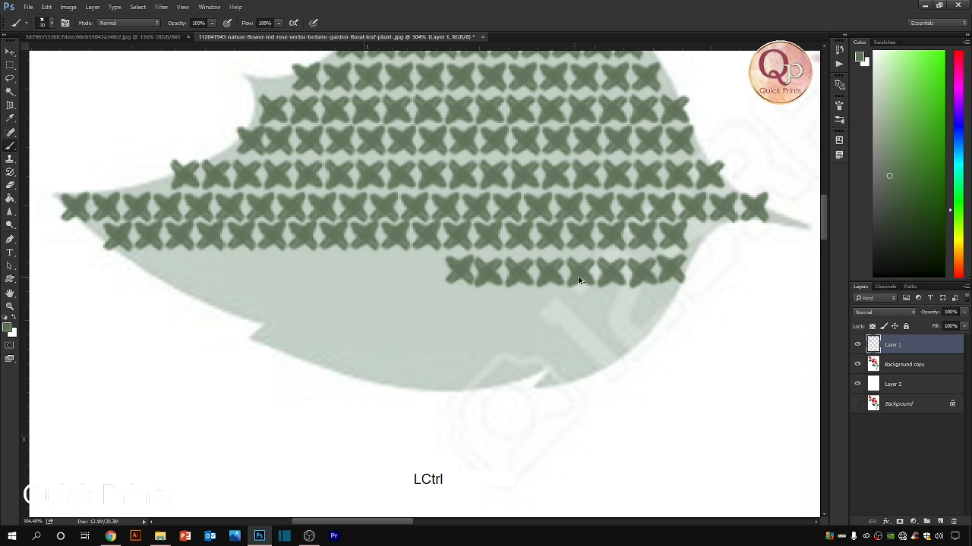
key(ctrl+alt+z)
key(ctrl+alt+z)
Paint three more horizontal rows of cross stitches down the leaf's lower half, following its narrowing outline
shift+click(589, 260)
drag(589, 261, 146, 271)
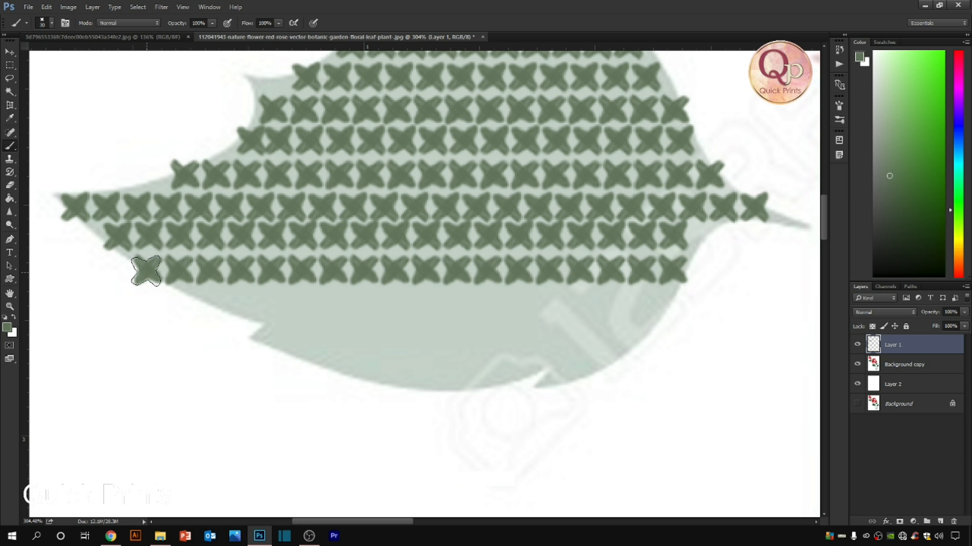
drag(224, 298, 650, 302)
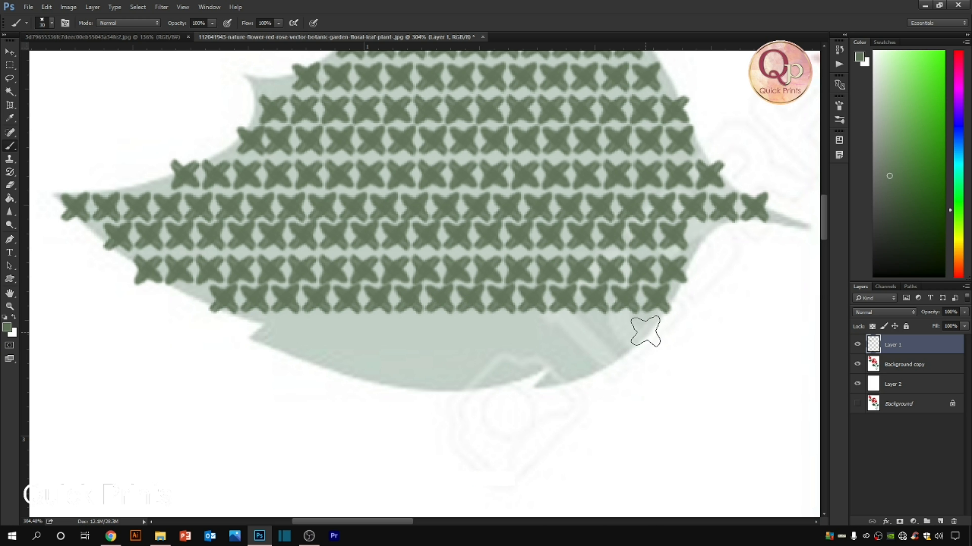
drag(644, 330, 265, 328)
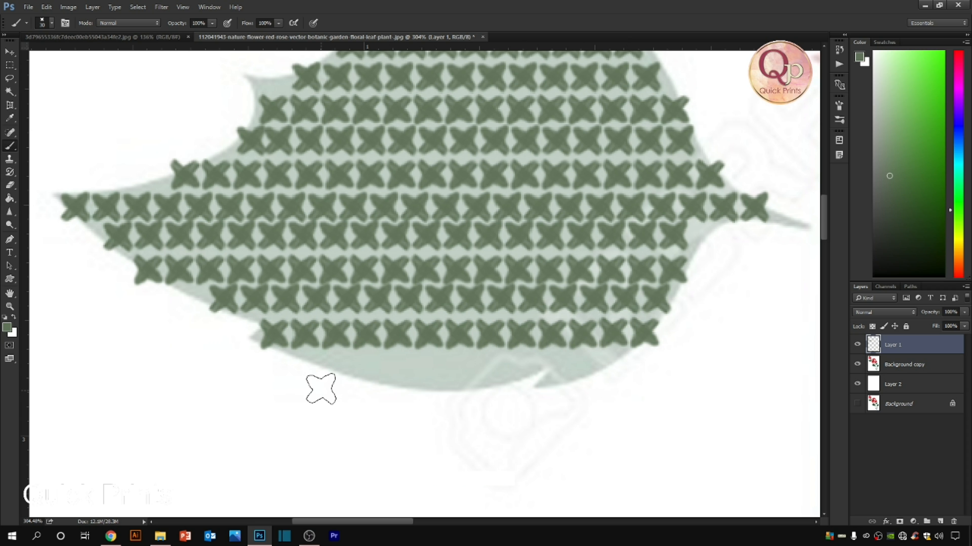
Paint a horizontal row of nine cross stitches directly below the leaf's lowest stitch row
shift+click(298, 364)
key(ctrl+z)
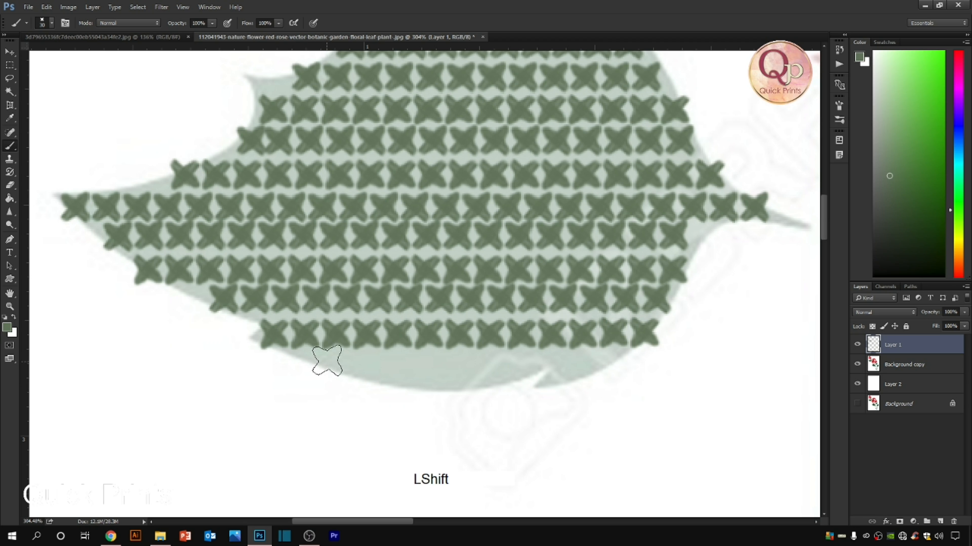
shift+click(336, 362)
drag(335, 361, 595, 360)
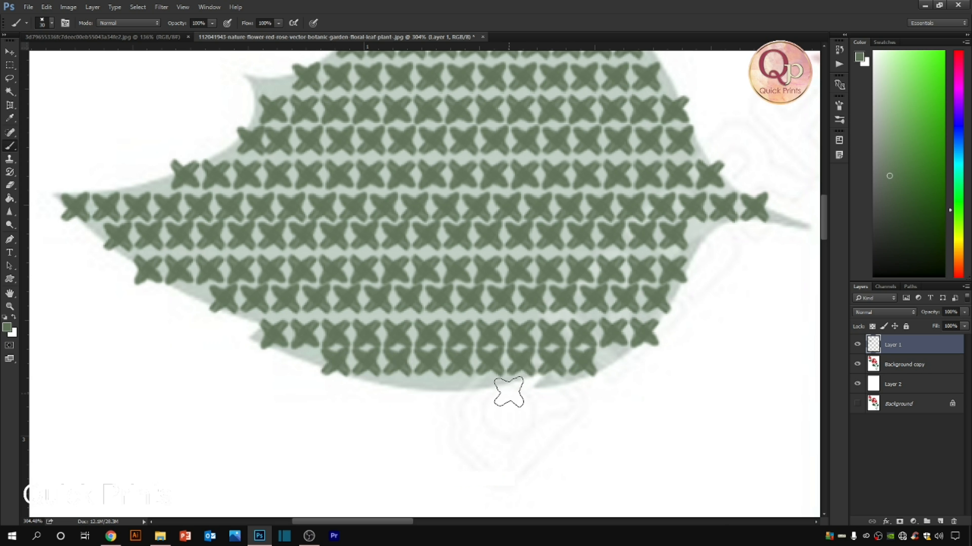
Place five single cross stitches side by side along the very bottom edge of the leaf
click(524, 394)
click(487, 393)
click(455, 394)
click(421, 393)
click(386, 398)
Look over the fully stitched leaf and the unstitched rose, bud and lower leaves around it
scroll(387, 400, down, 6)
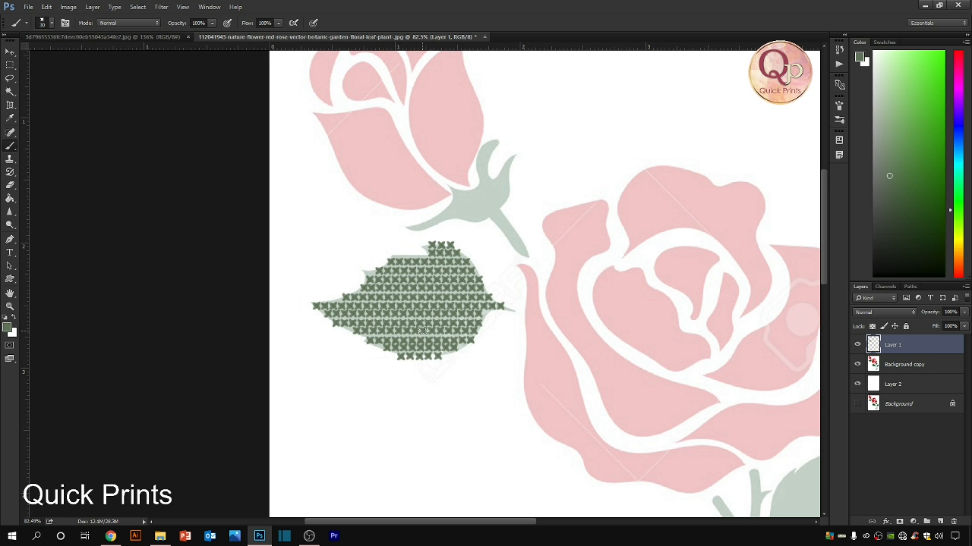
scroll(422, 330, up, 2)
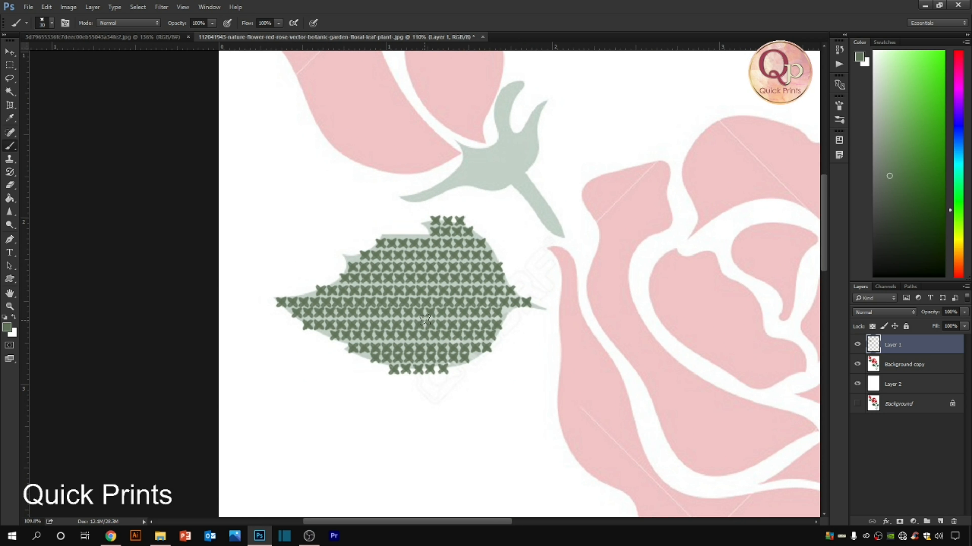
scroll(424, 320, up, 2)
drag(424, 319, 361, 287)
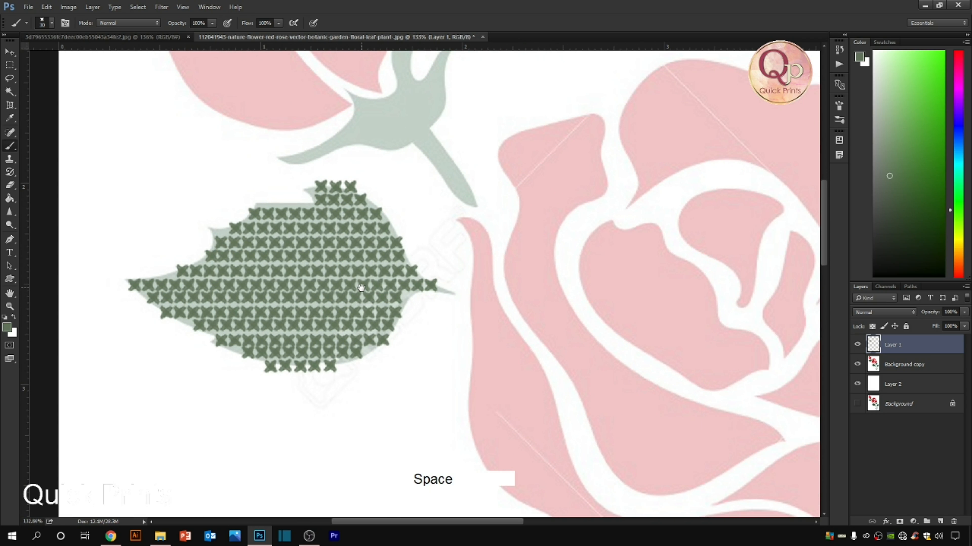
drag(406, 253, 403, 336)
scroll(336, 280, down, 4)
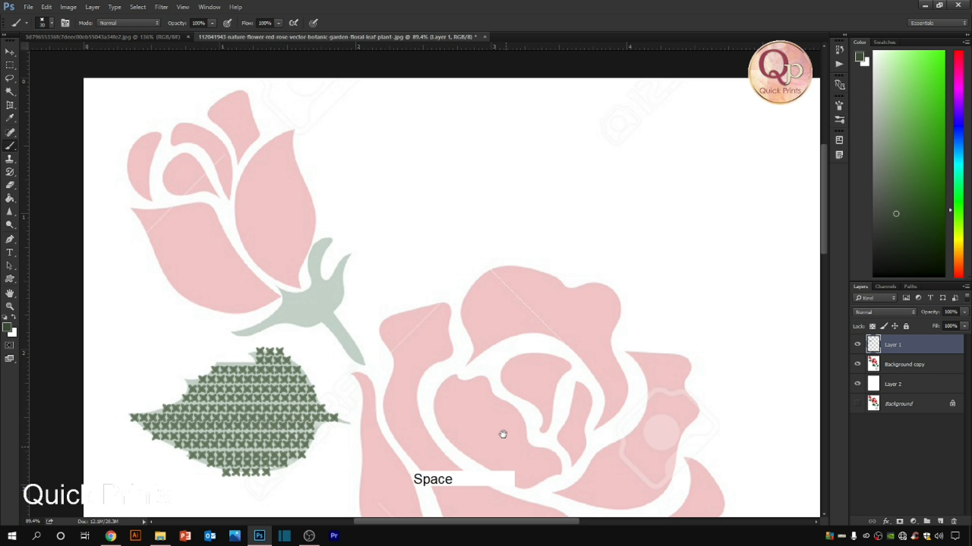
drag(499, 444, 506, 285)
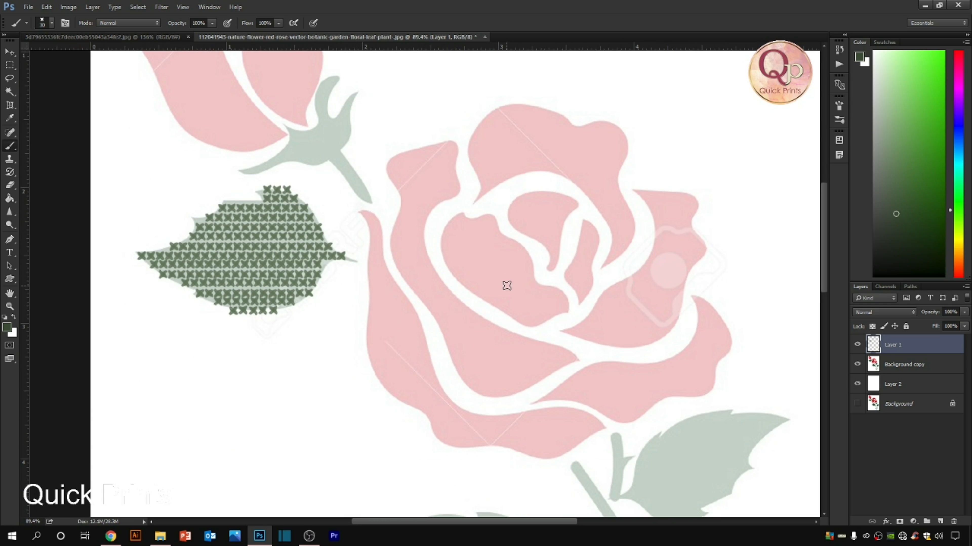
drag(524, 325, 432, 201)
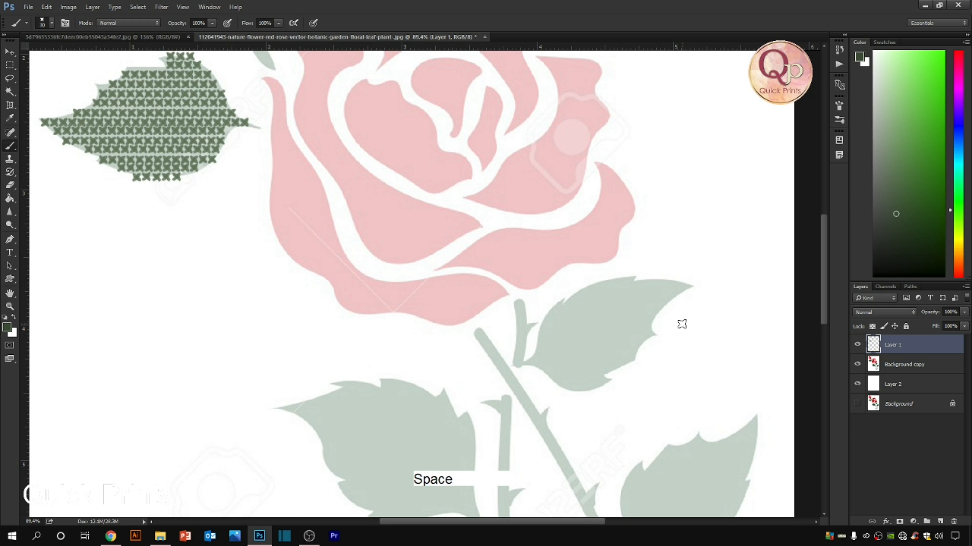
click(29, 331)
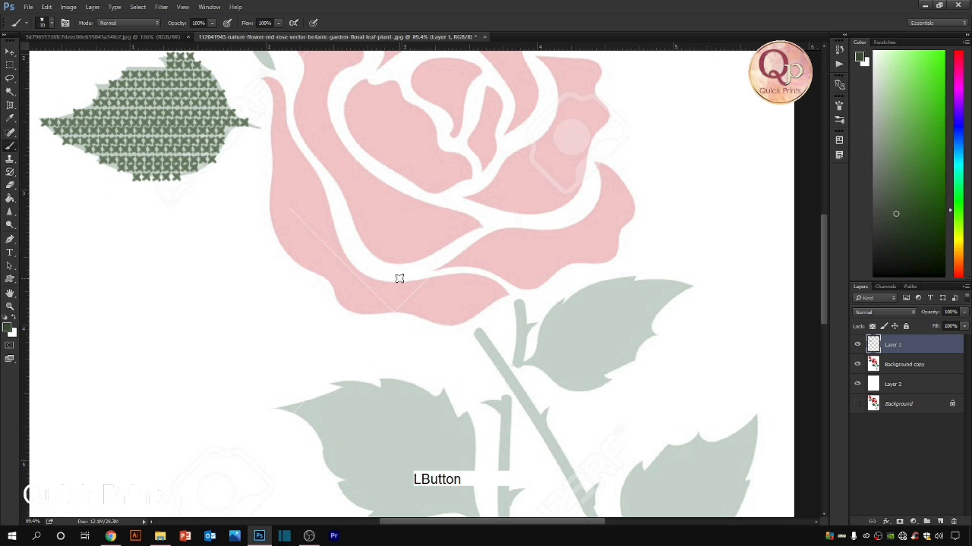
click(6, 328)
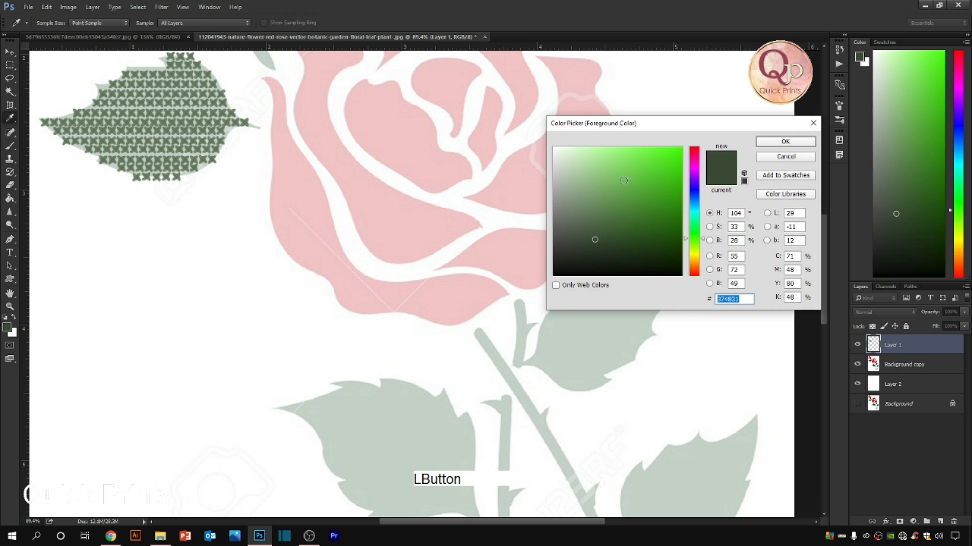
click(585, 245)
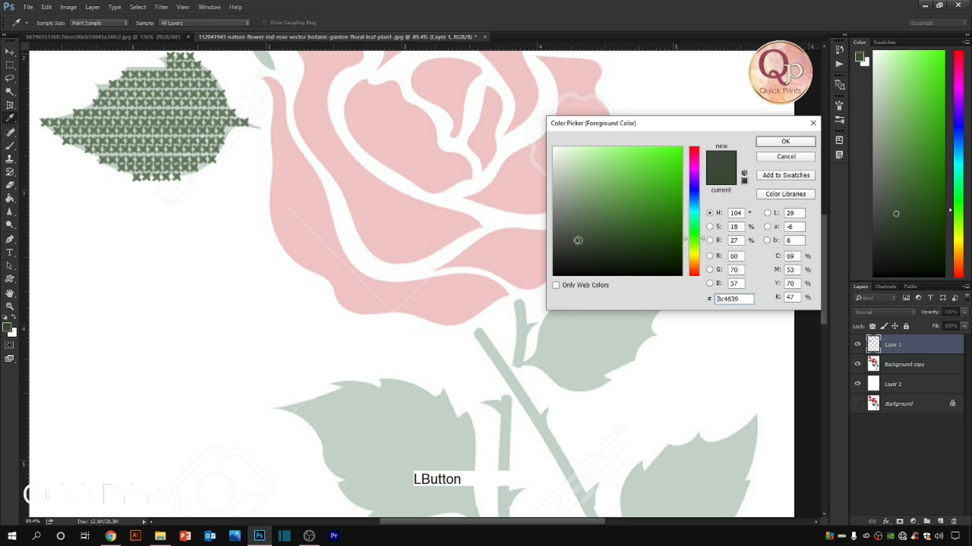
click(786, 156)
Paint a vertical column of dark green cross stitches down the stem-side edge of the large leaf left of the stems
drag(608, 375, 515, 232)
drag(55, 168, 509, 314)
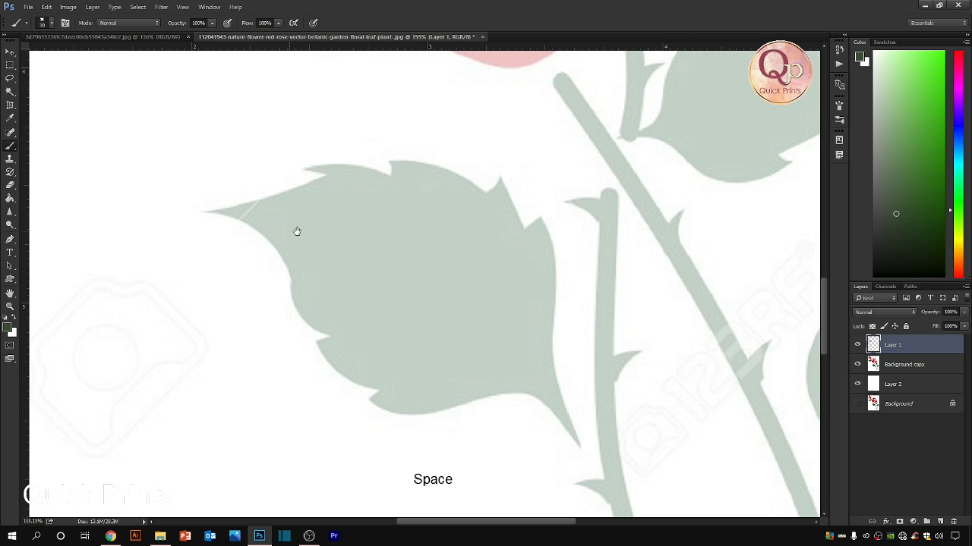
drag(298, 232, 317, 259)
scroll(315, 265, down, 3)
scroll(315, 265, down, 5)
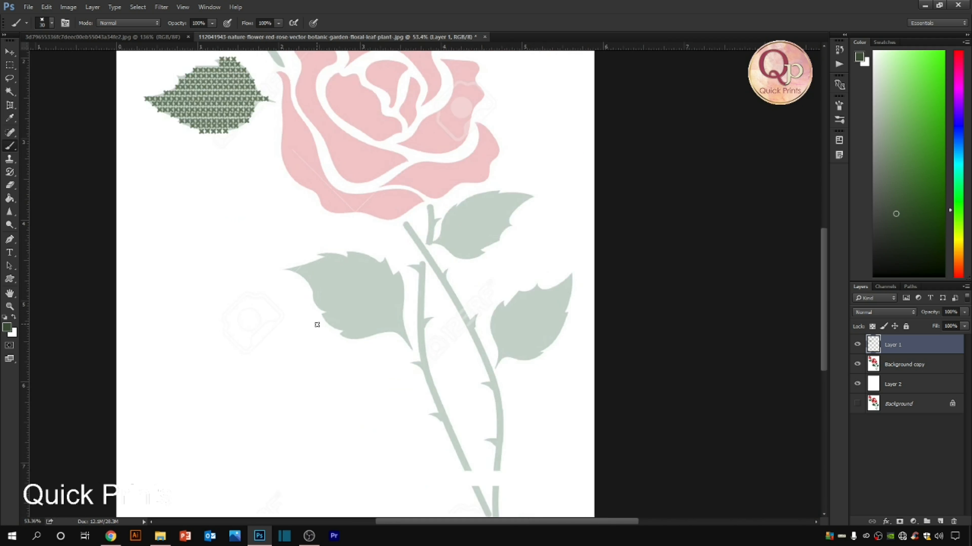
scroll(316, 325, up, 5)
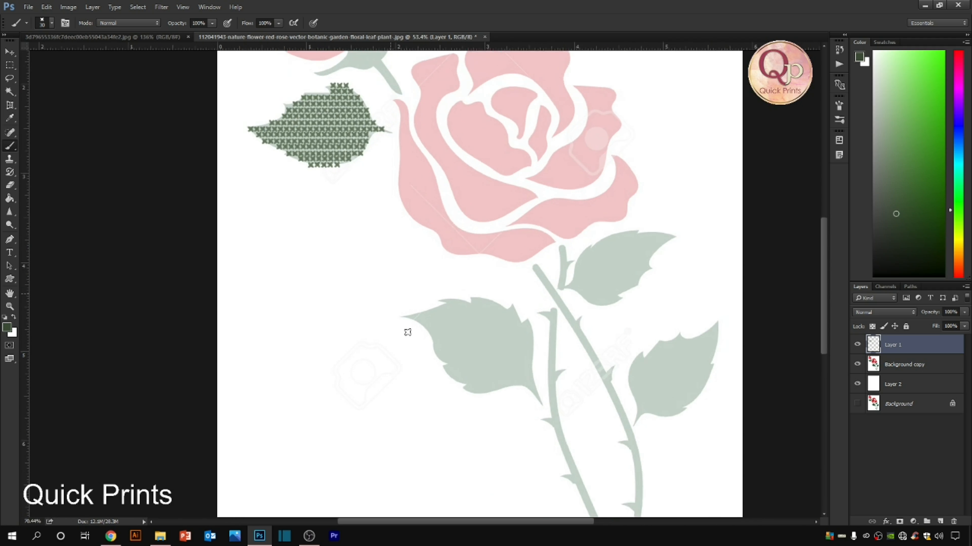
drag(501, 377, 403, 343)
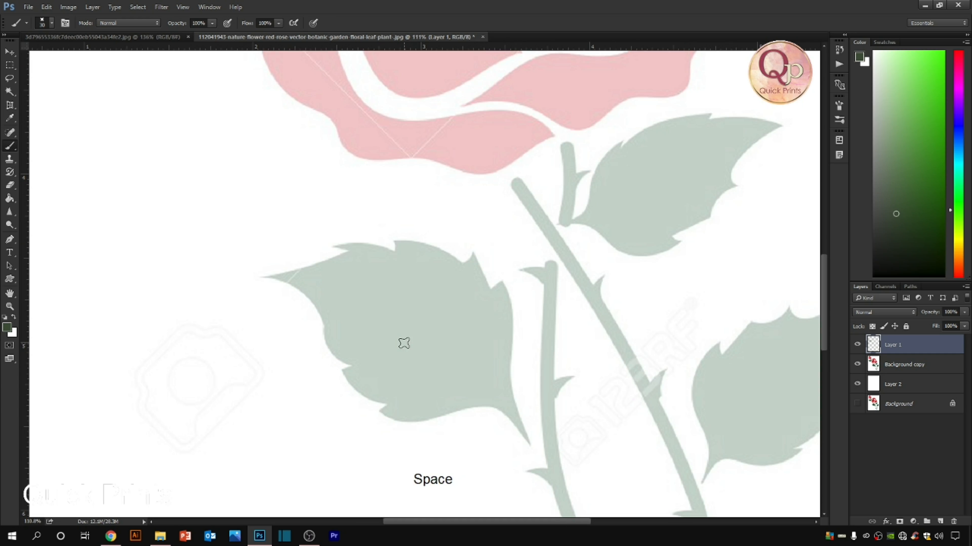
drag(489, 374, 393, 304)
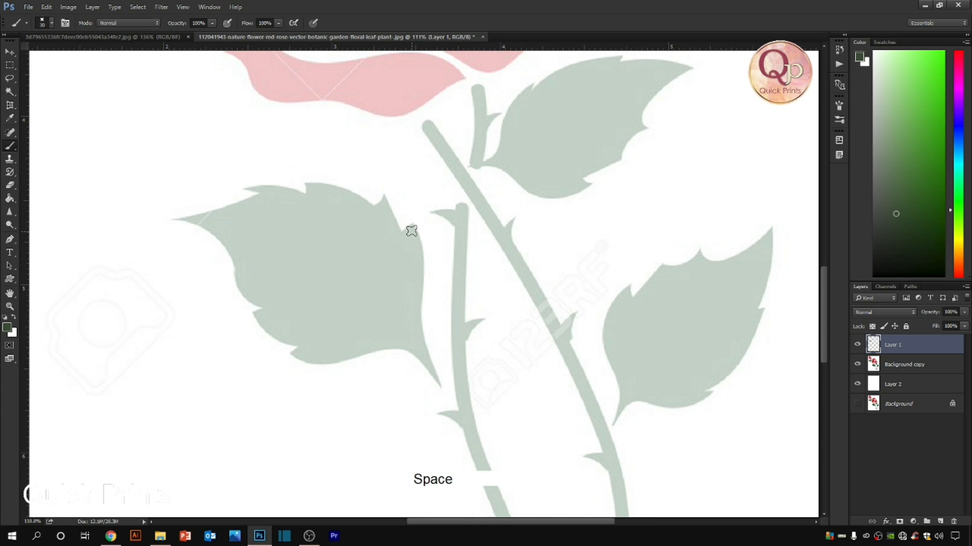
shift+click(413, 228)
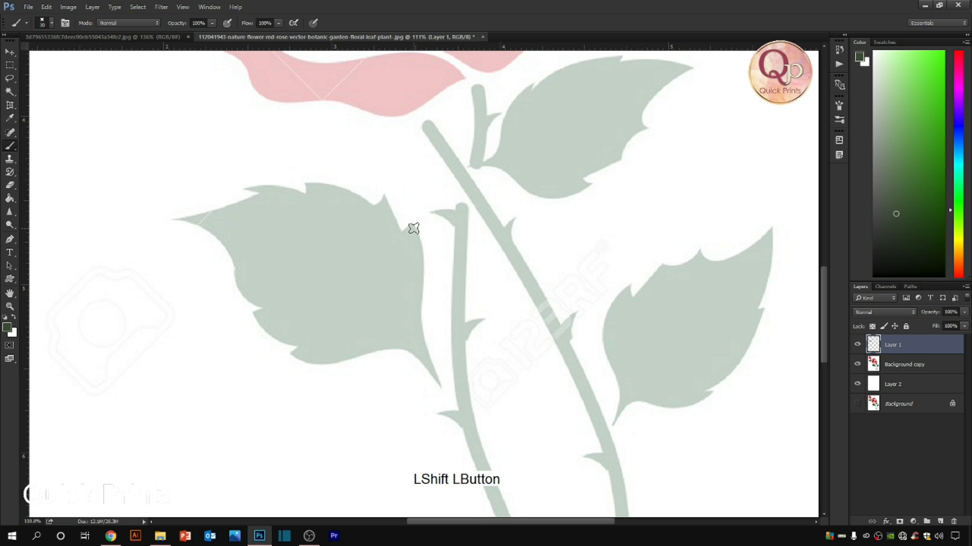
drag(413, 229, 417, 300)
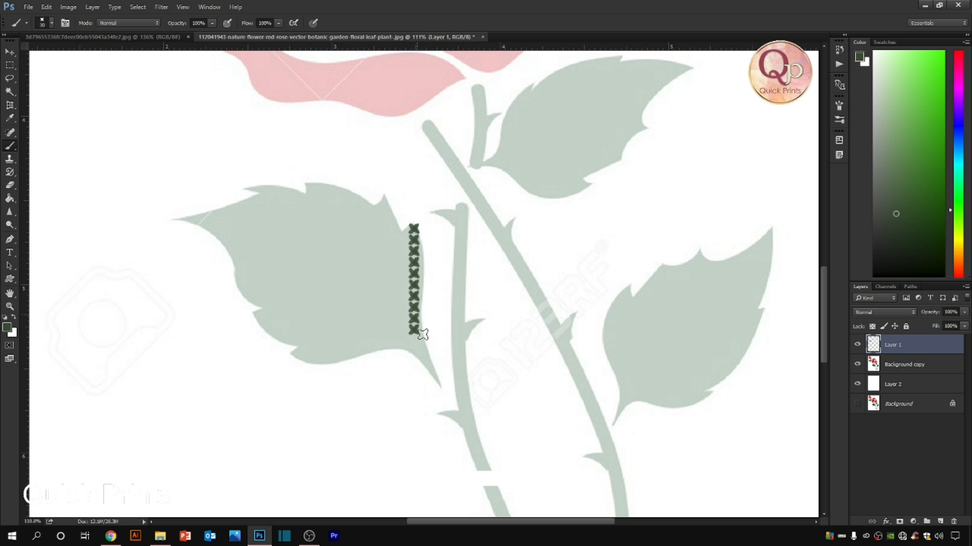
shift+click(400, 236)
drag(400, 267, 399, 302)
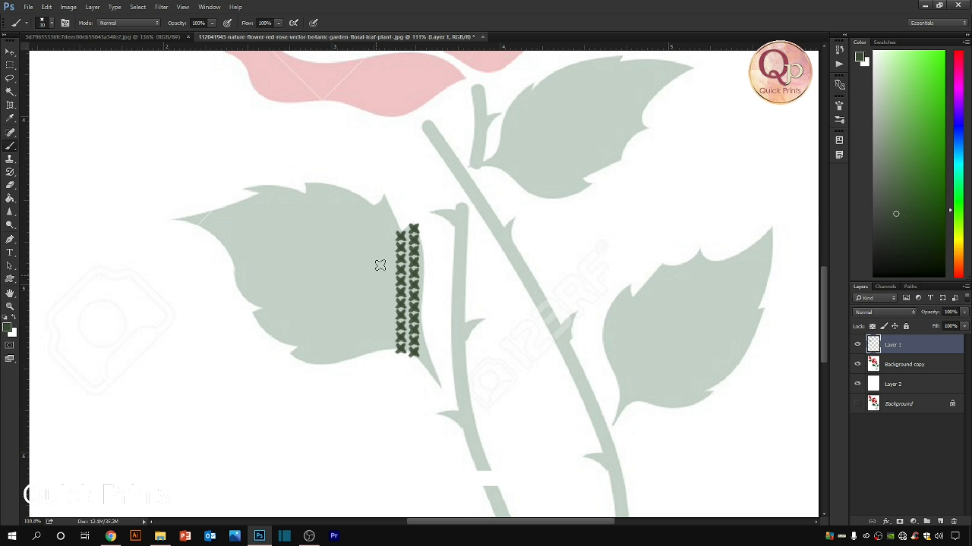
click(389, 220)
drag(389, 220, 385, 333)
drag(336, 222, 544, 404)
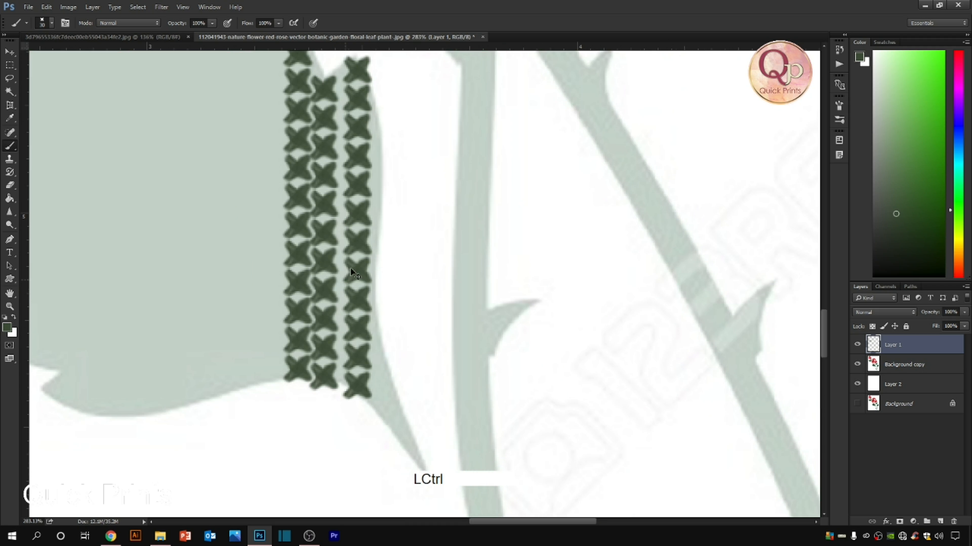
drag(341, 178, 431, 190)
key(ctrl+alt+z)
key(ctrl+alt+z)
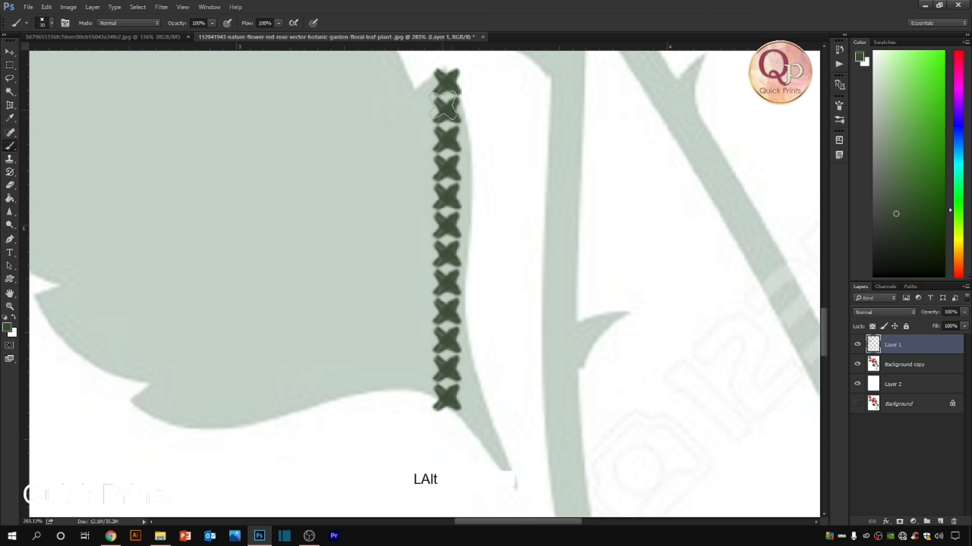
Paint three closely spaced vertical columns of cross stitches left of the first column, following the leaf's upper and lower outline
mouse_move(416, 94)
mouse_down()
mouse_move(411, 340)
mouse_move(415, 386)
mouse_up()
drag(323, 252, 361, 321)
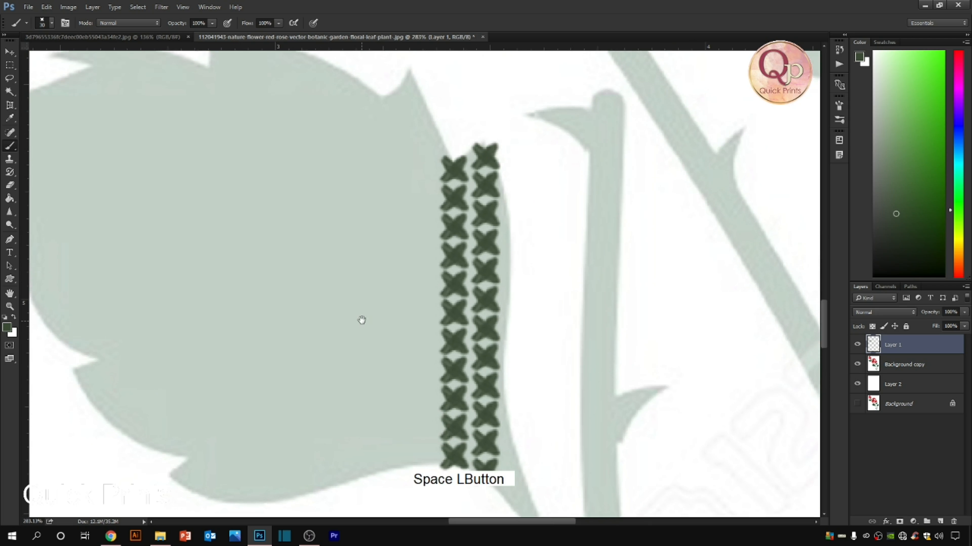
drag(425, 132, 388, 442)
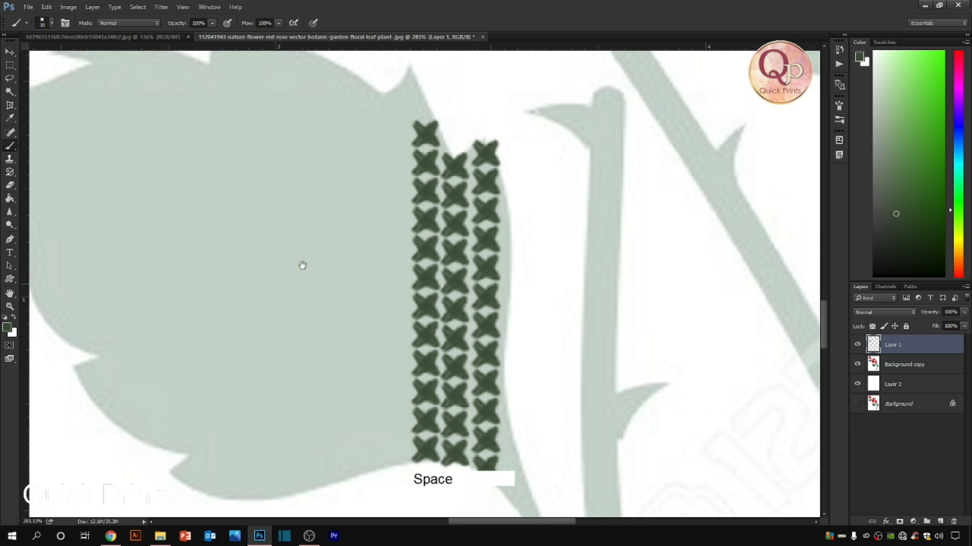
drag(301, 265, 344, 282)
mouse_move(434, 147)
mouse_down()
mouse_move(409, 414)
mouse_move(413, 517)
mouse_move(416, 508)
mouse_up()
Extend the stitching toward the leaf's middle with three more straight vertical columns, each running from upper to lower edge
mouse_move(347, 368)
mouse_down()
mouse_move(346, 197)
mouse_move(354, 267)
mouse_up()
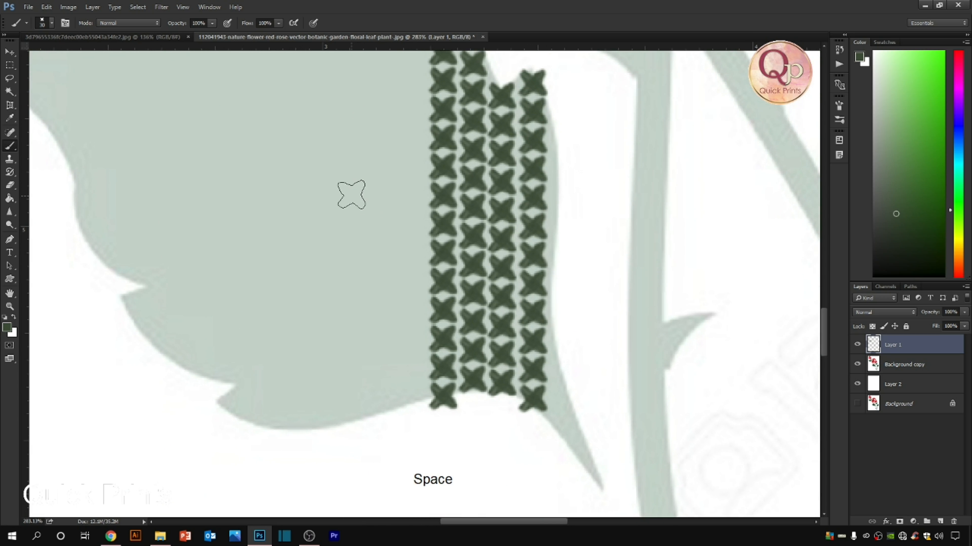
scroll(350, 196, down, 4)
drag(367, 226, 362, 264)
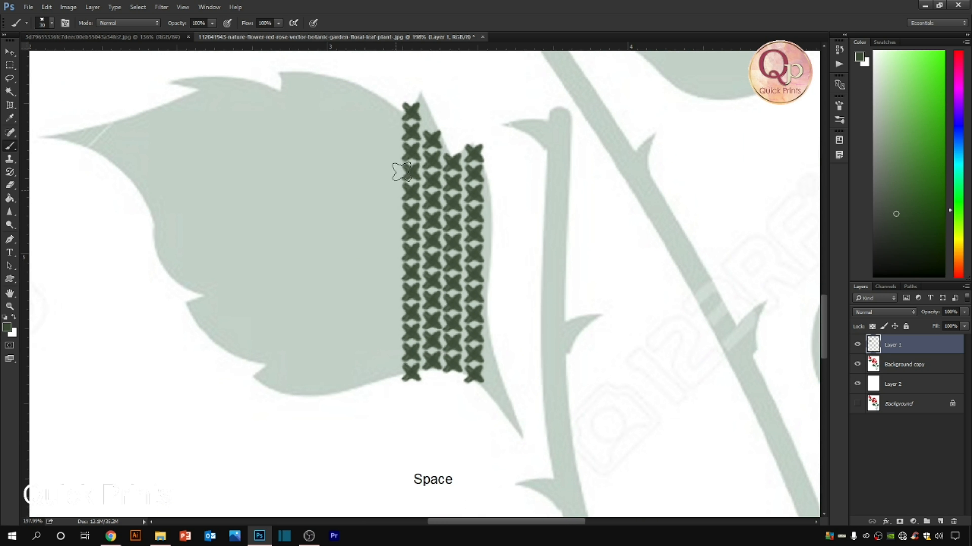
click(392, 110)
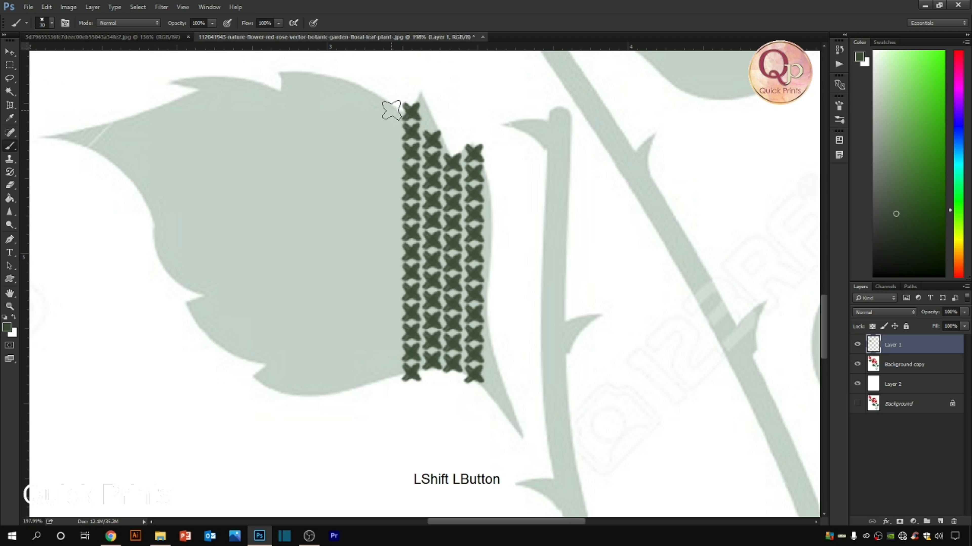
shift+click(392, 129)
mouse_move(391, 156)
mouse_down()
mouse_move(369, 336)
mouse_move(375, 376)
mouse_up()
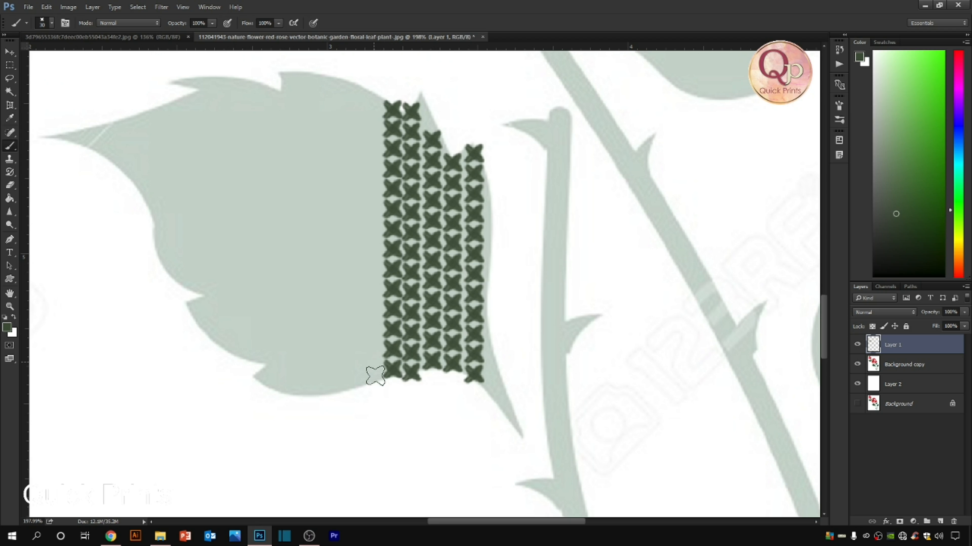
shift+click(369, 94)
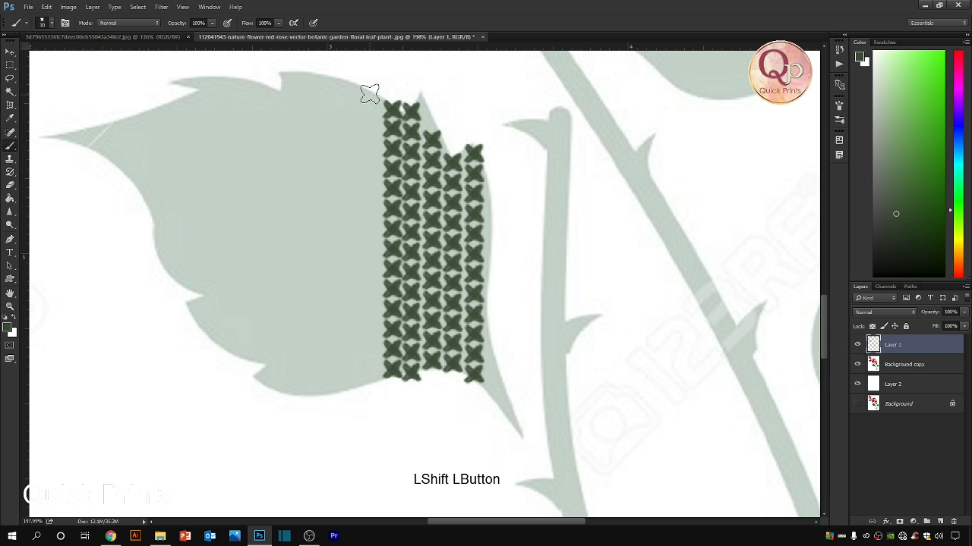
drag(369, 95, 328, 385)
click(347, 83)
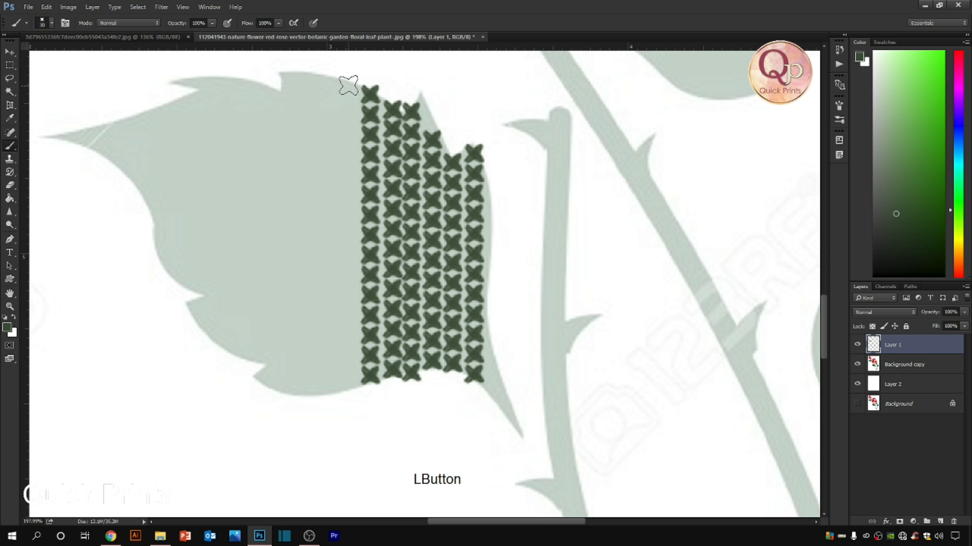
drag(348, 104, 345, 384)
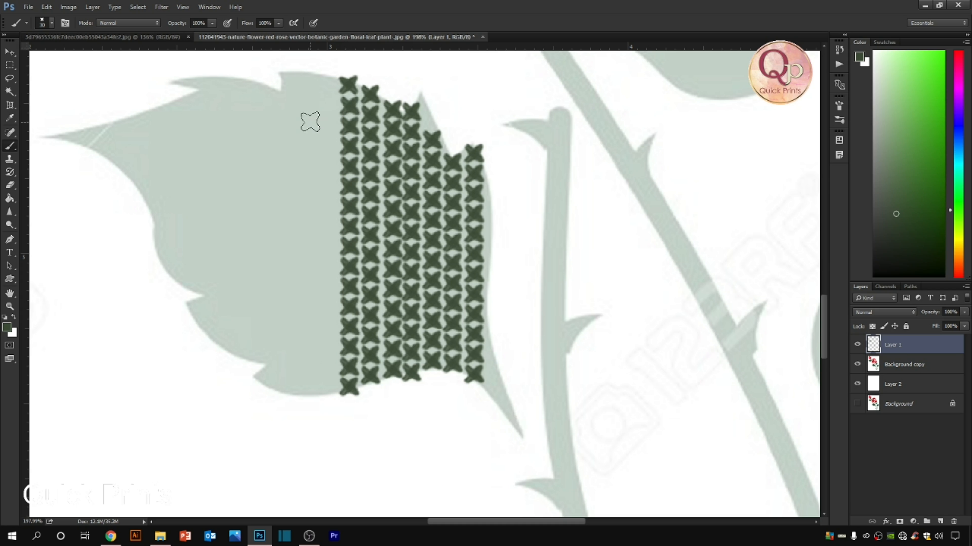
Paint four further vertical columns of cross stitches toward the leaf's tip, keeping them straight and tightly spaced
shift+click(327, 82)
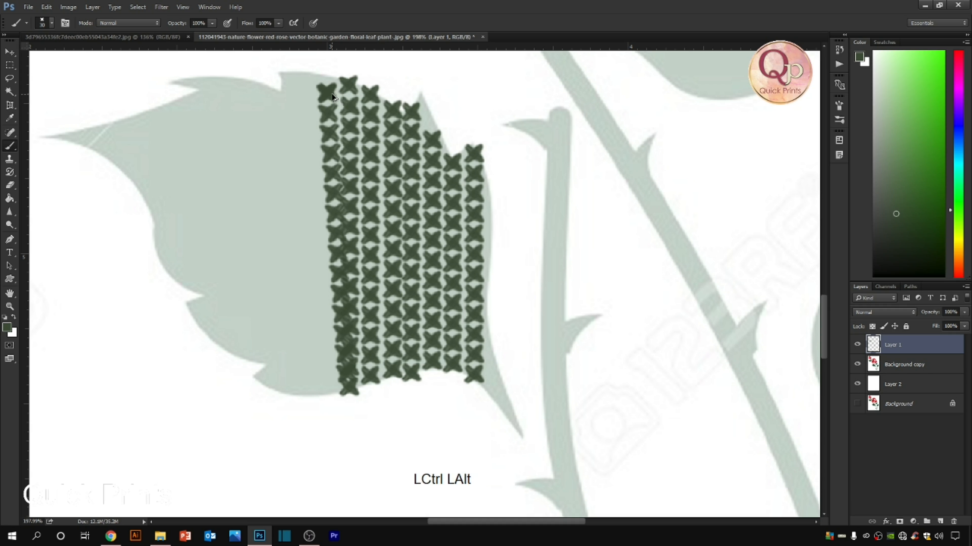
key(ctrl+alt+z)
drag(327, 81, 314, 388)
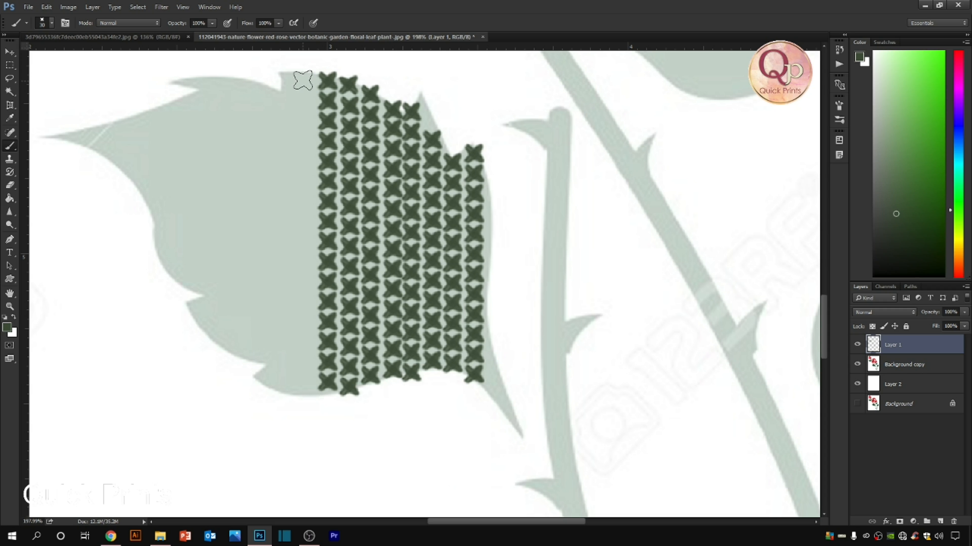
mouse_move(302, 81)
mouse_down()
mouse_move(304, 390)
mouse_move(338, 425)
mouse_up()
key(space)
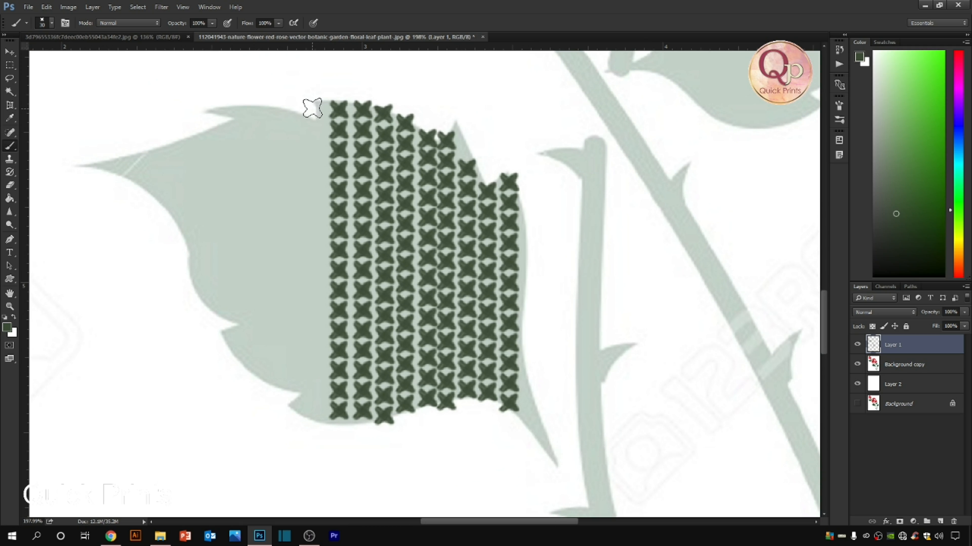
mouse_move(319, 108)
mouse_down()
mouse_move(314, 326)
mouse_move(323, 417)
mouse_up()
drag(304, 264, 346, 226)
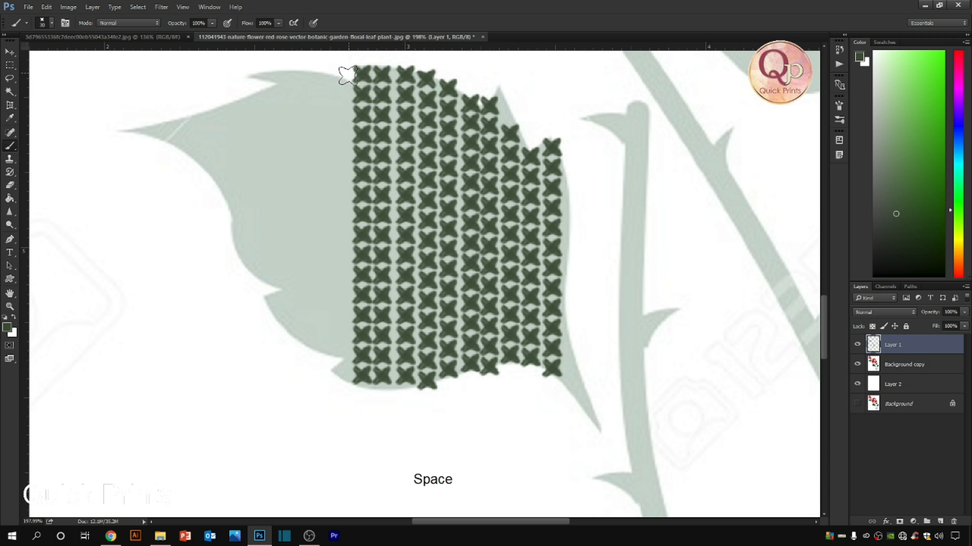
mouse_move(337, 87)
mouse_down()
mouse_move(332, 316)
mouse_move(341, 356)
mouse_up()
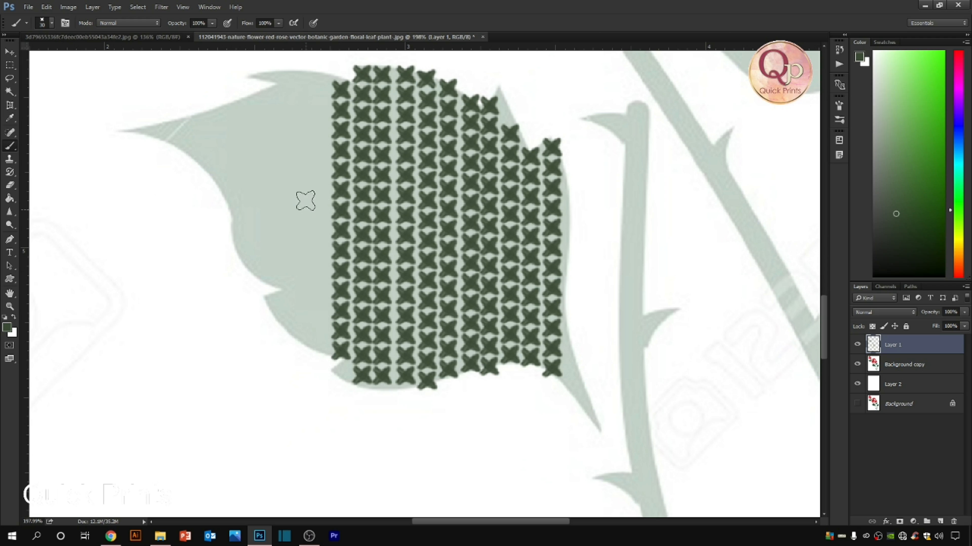
Paint five more vertical columns of cross stitches toward the left leaf's tip, following its outline and covering the small lower lobe
drag(321, 80, 329, 343)
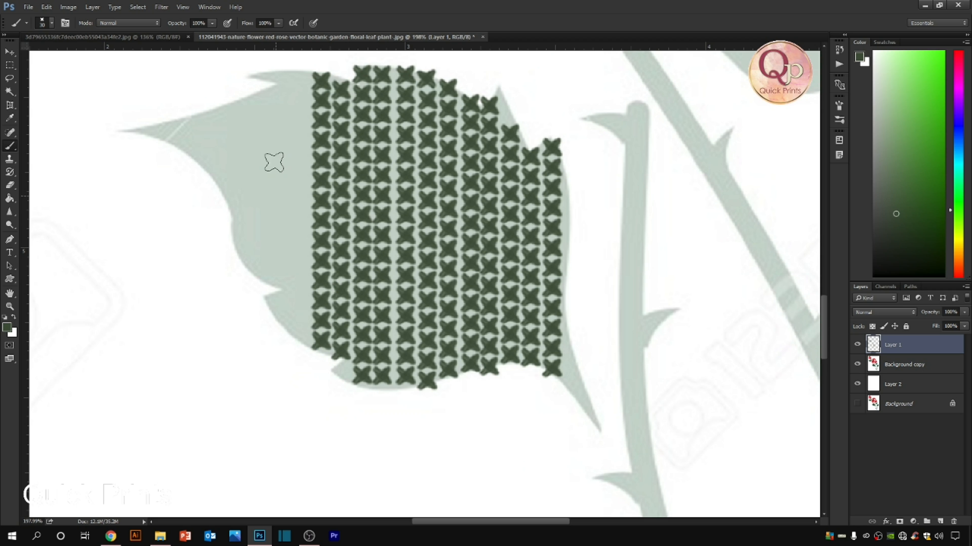
drag(300, 79, 299, 337)
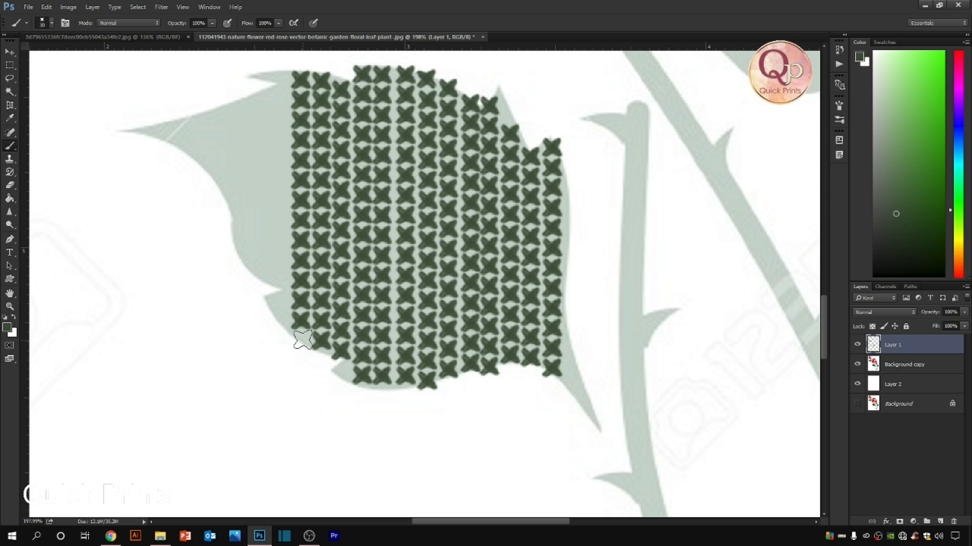
mouse_move(277, 80)
mouse_down()
mouse_move(274, 267)
mouse_move(283, 313)
mouse_move(323, 320)
mouse_up()
click(281, 307)
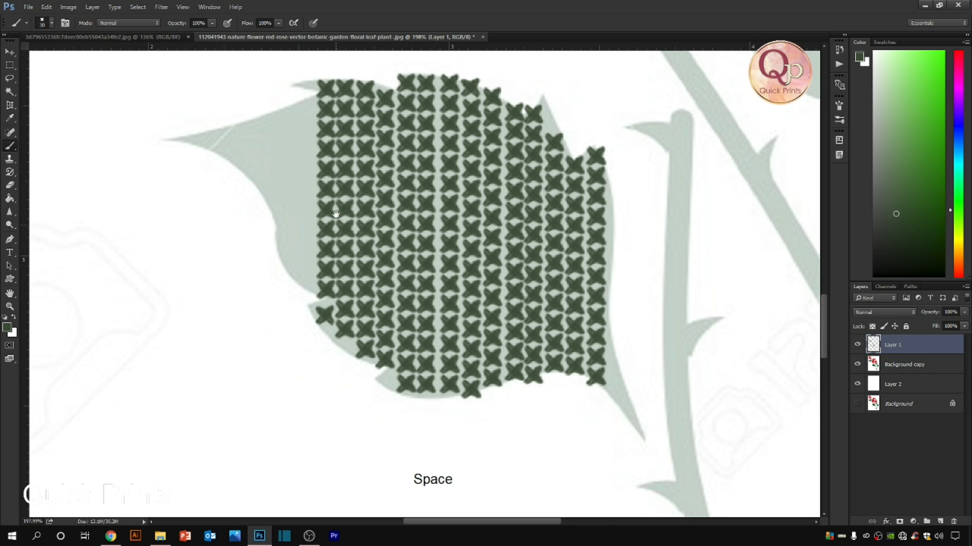
drag(306, 101, 300, 271)
drag(286, 113, 282, 256)
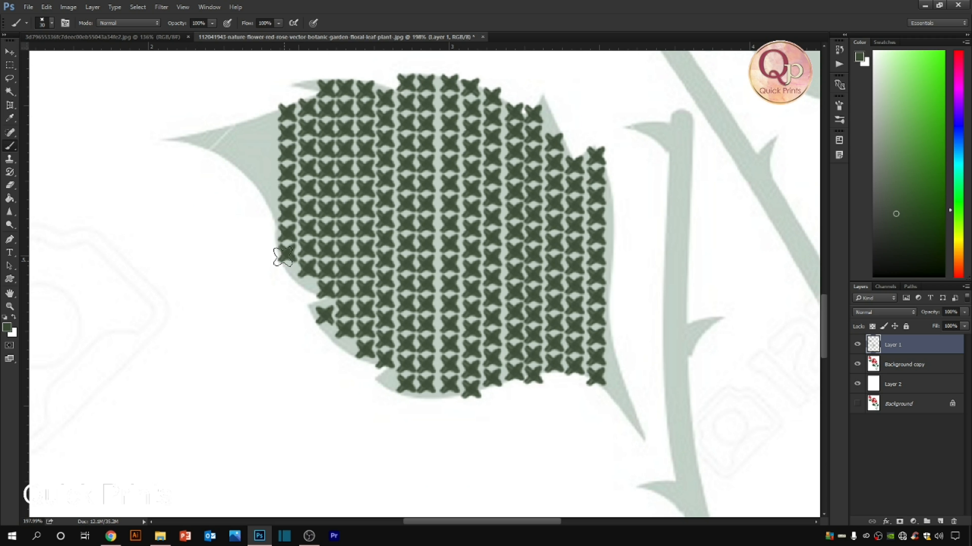
Fill the left leaf's narrow tip with progressively shorter stitch columns, ending with a single cross stitch near the point
drag(268, 124, 271, 191)
key(ctrl+alt+z)
drag(264, 117, 268, 201)
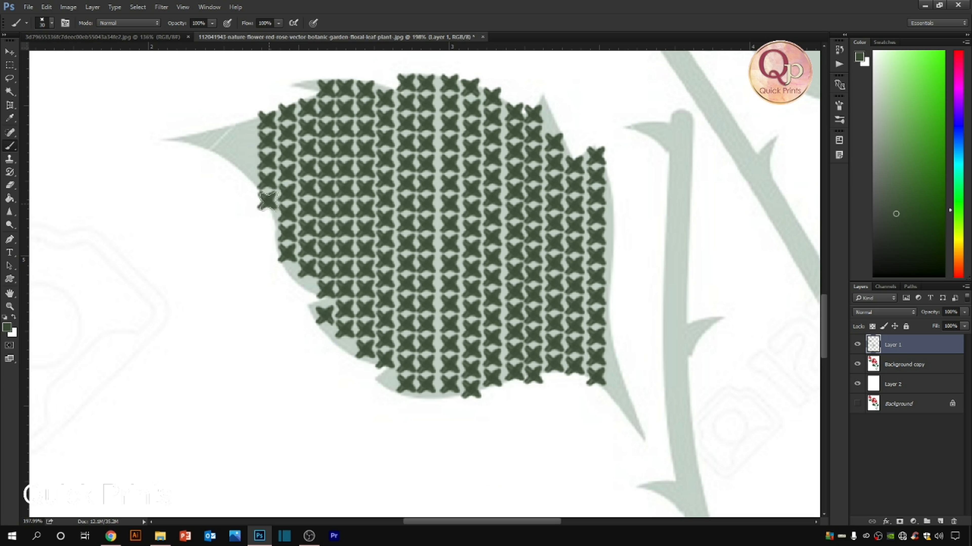
click(244, 126)
drag(247, 122, 247, 170)
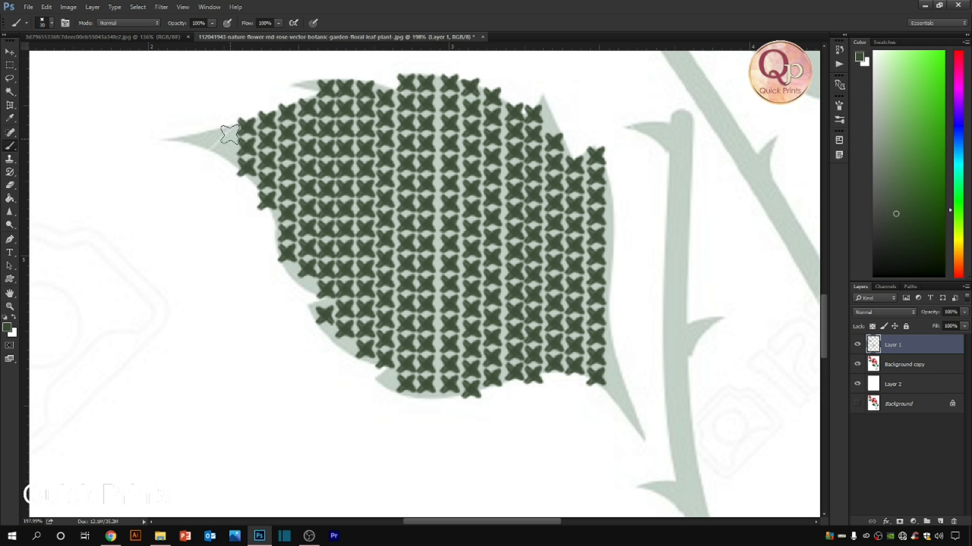
drag(226, 133, 228, 158)
click(205, 139)
scroll(220, 135, down, 6)
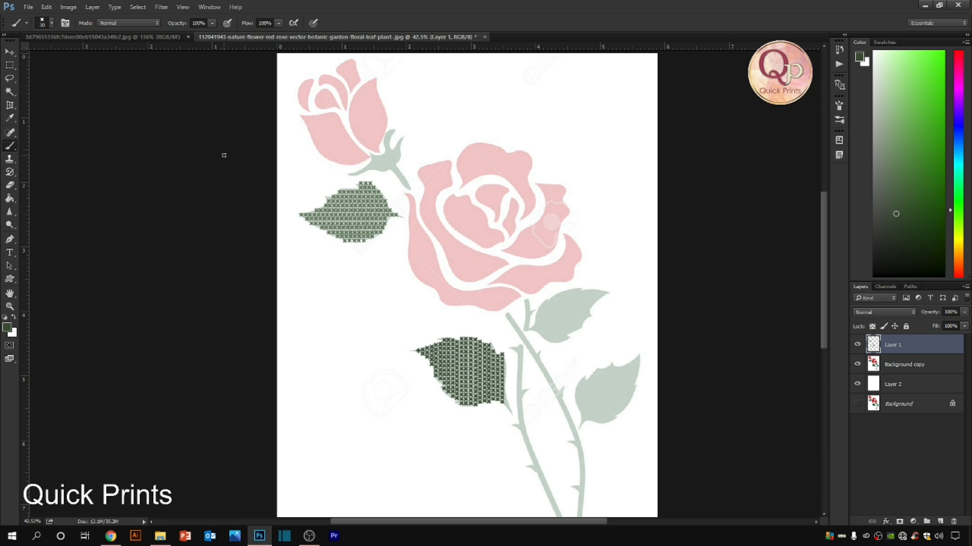
drag(582, 221, 660, 400)
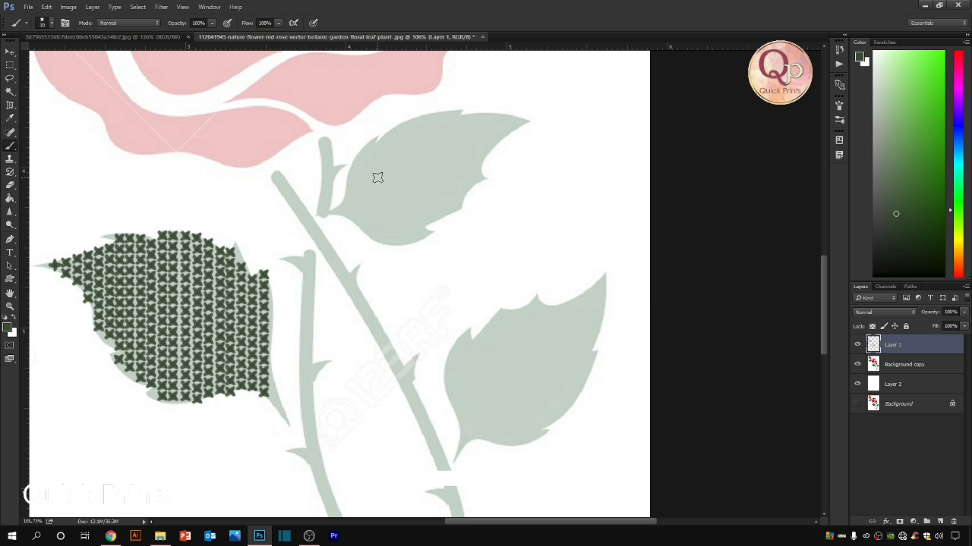
drag(151, 407, 397, 415)
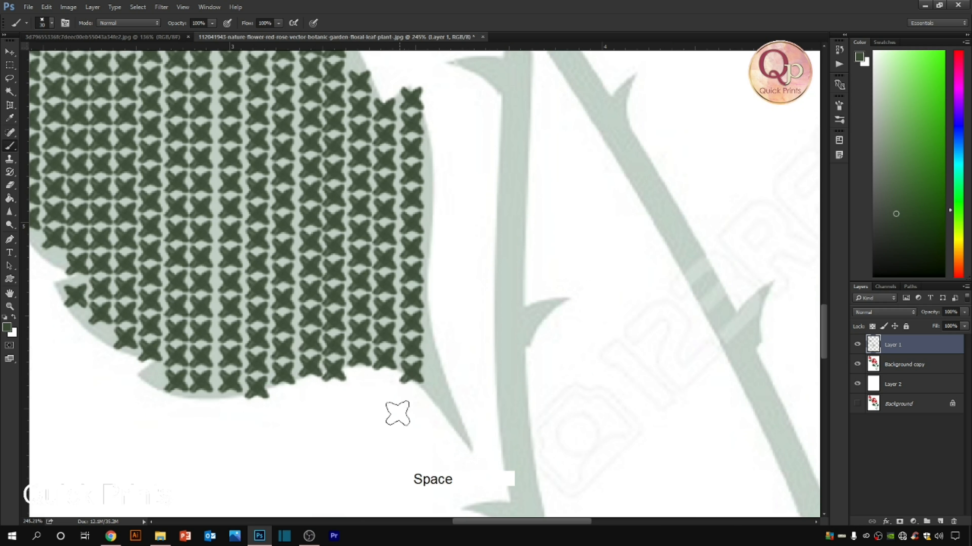
click(437, 345)
shift+click(437, 369)
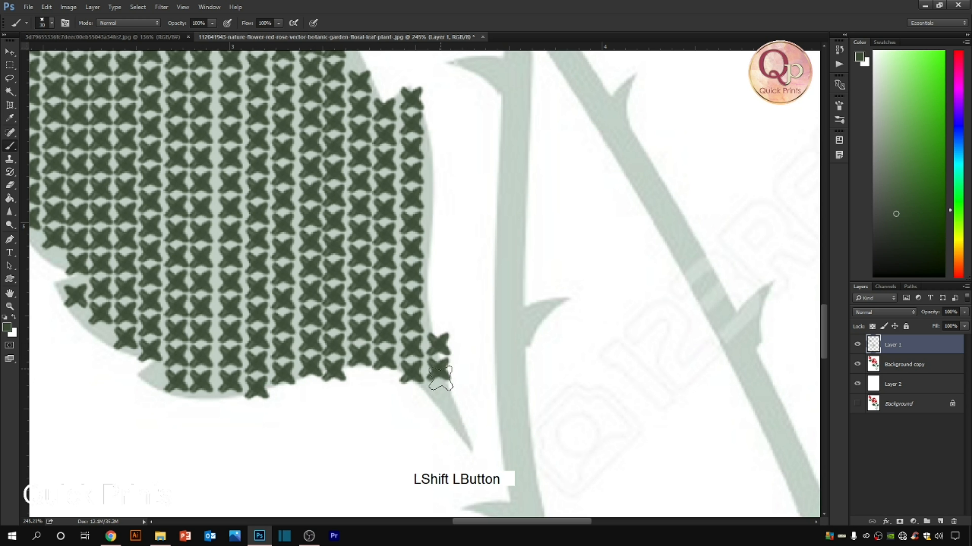
shift+click(439, 395)
shift+click(463, 421)
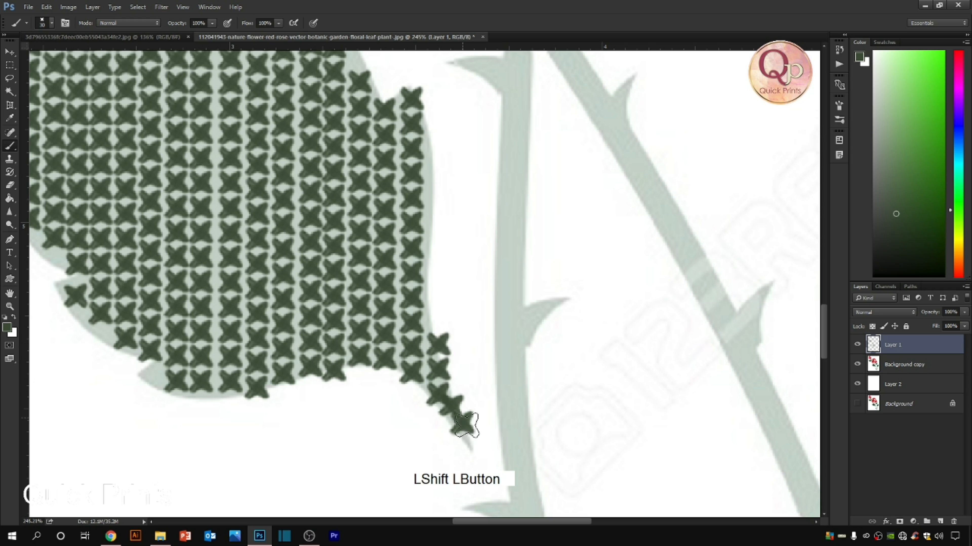
key(ctrl+alt+z)
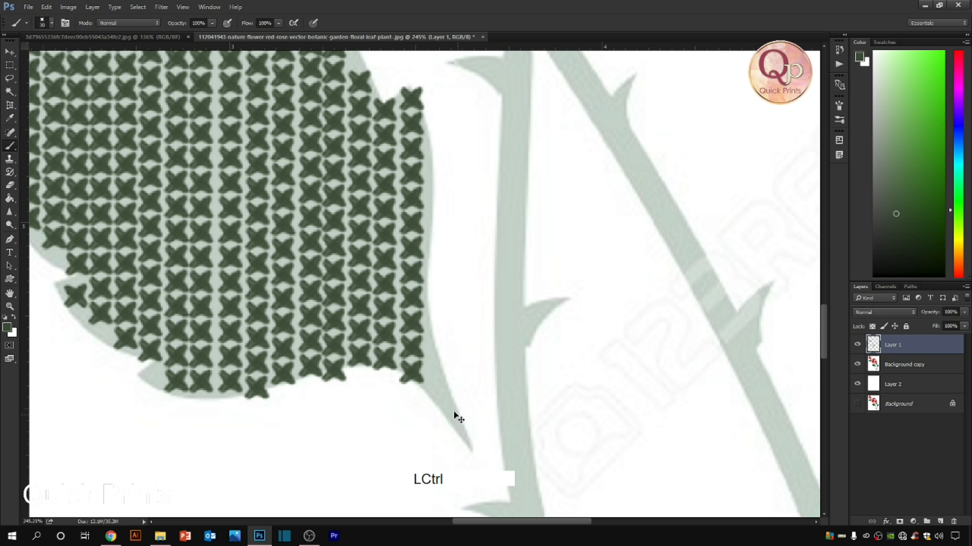
key(ctrl+z)
key(ctrl+z)
key(ctrl+z)
Paint cross stitches down the large left leaf's tapering stem-side point, stepping along its slanted outline
mouse_move(439, 338)
mouse_down()
mouse_move(439, 406)
mouse_move(465, 402)
mouse_move(471, 446)
mouse_up()
scroll(470, 445, down, 5)
Start the lower leaf right of the stems with two adjacent vertical columns of dark green cross stitches near its stem end
drag(546, 373, 350, 330)
drag(337, 239, 680, 426)
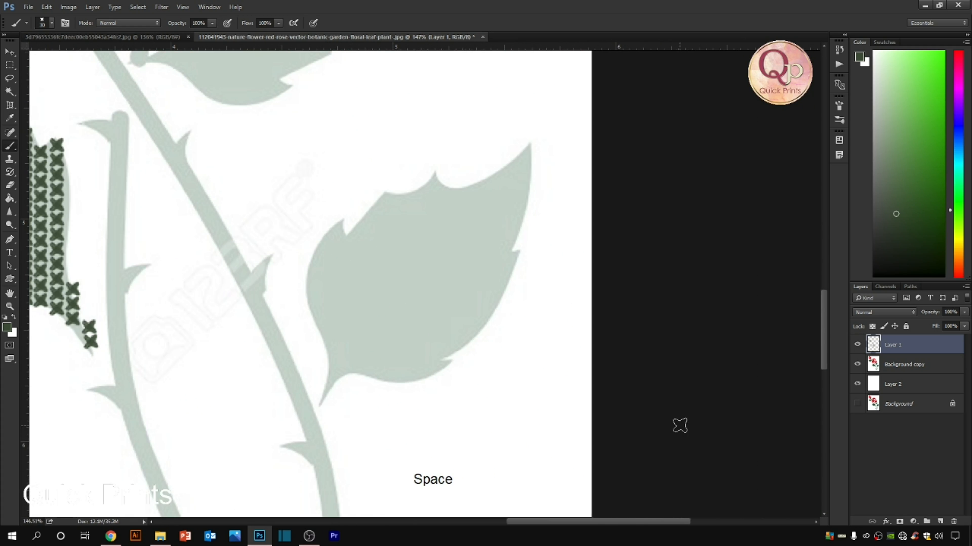
drag(356, 316, 394, 320)
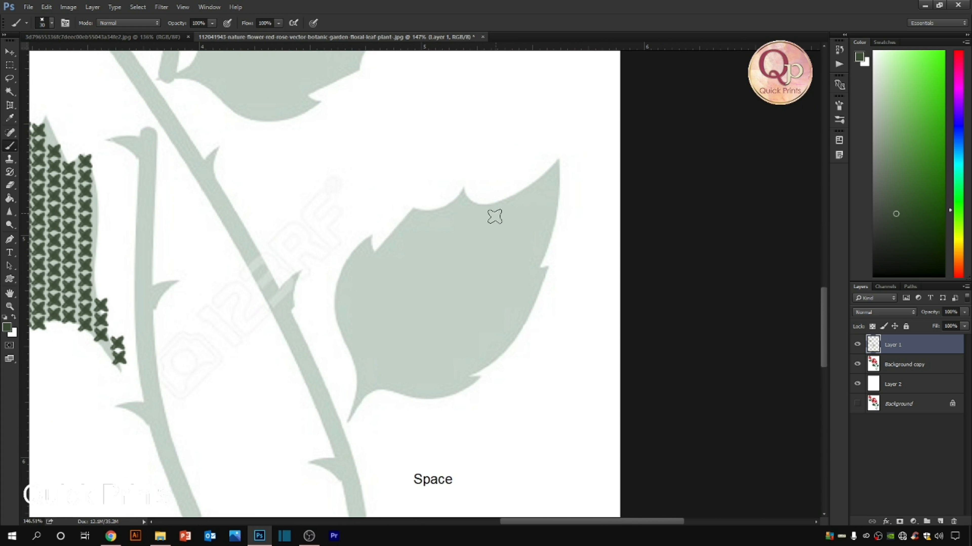
mouse_move(462, 203)
mouse_down()
mouse_move(462, 275)
mouse_move(473, 302)
mouse_up()
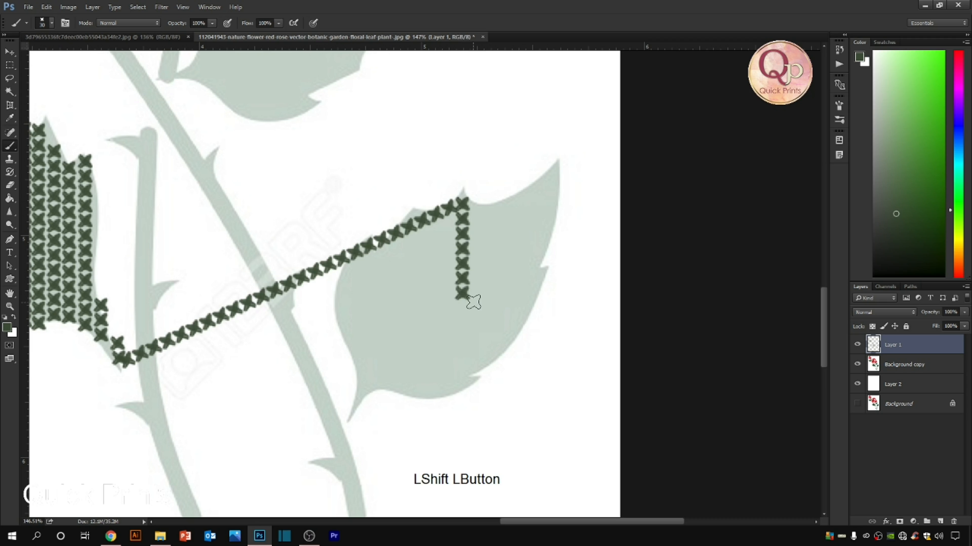
key(ctrl+z)
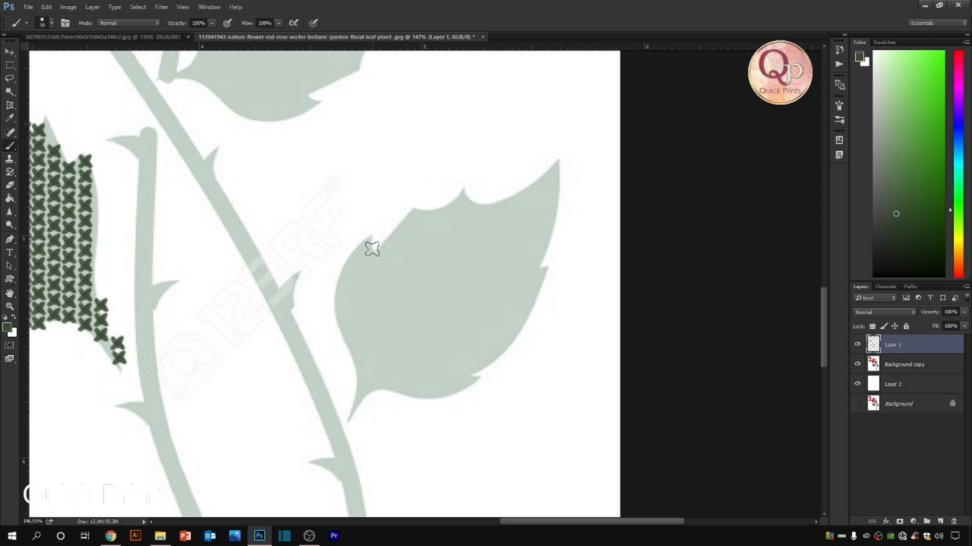
drag(370, 243, 384, 389)
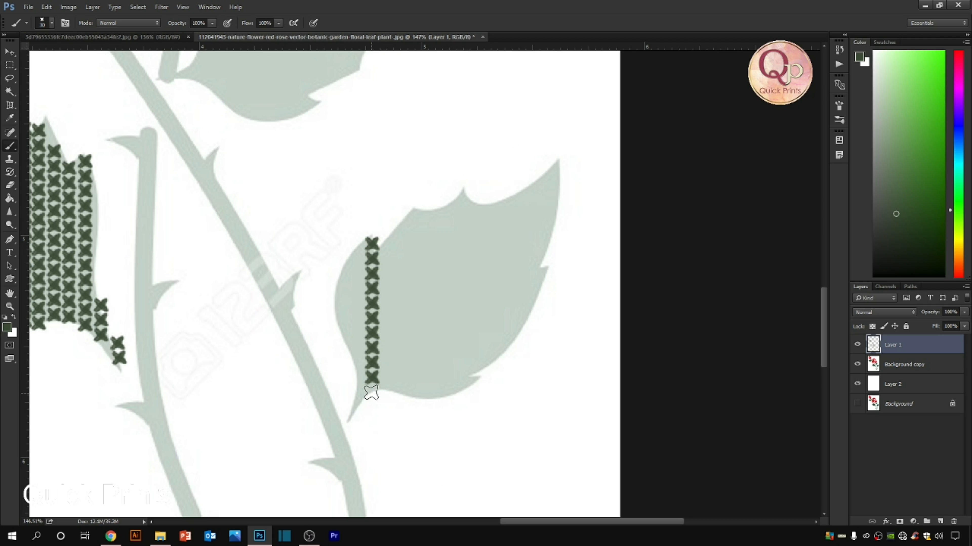
drag(391, 245, 397, 390)
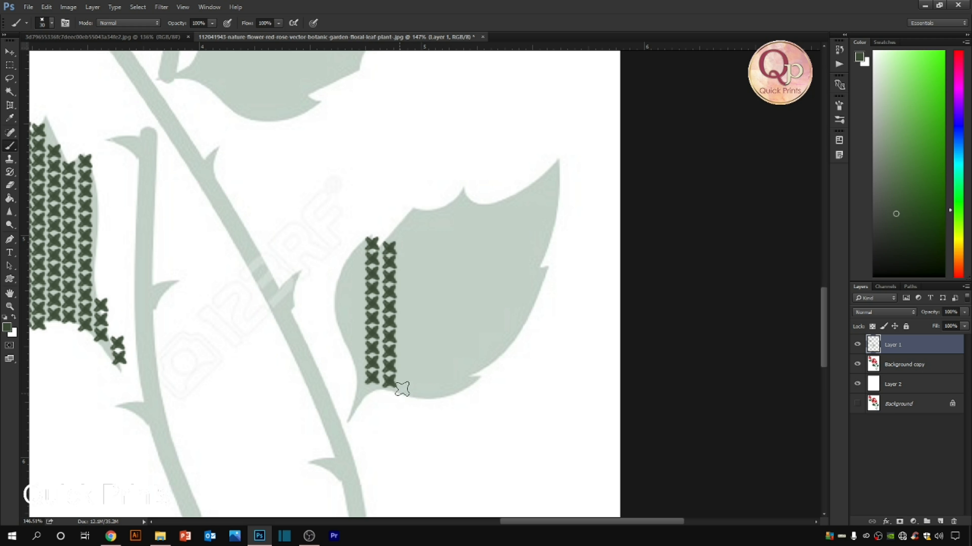
Add three straight vertical columns of cross stitches toward the middle of the lower right leaf, spanning its upper to lower edge
mouse_move(405, 223)
mouse_down()
mouse_move(412, 404)
mouse_move(420, 403)
mouse_up()
key(ctrl+z)
shift+click(406, 224)
drag(403, 241, 403, 394)
shift+click(424, 216)
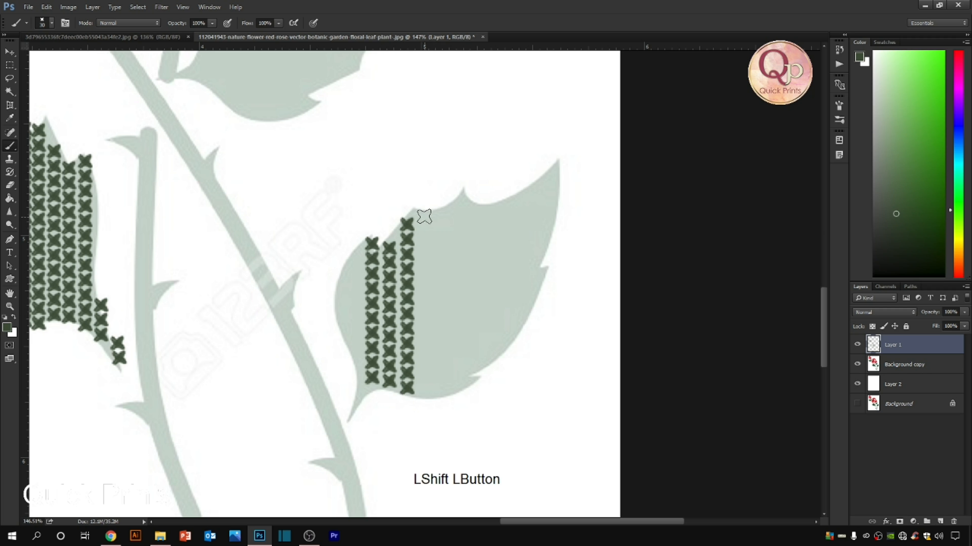
drag(424, 217, 424, 390)
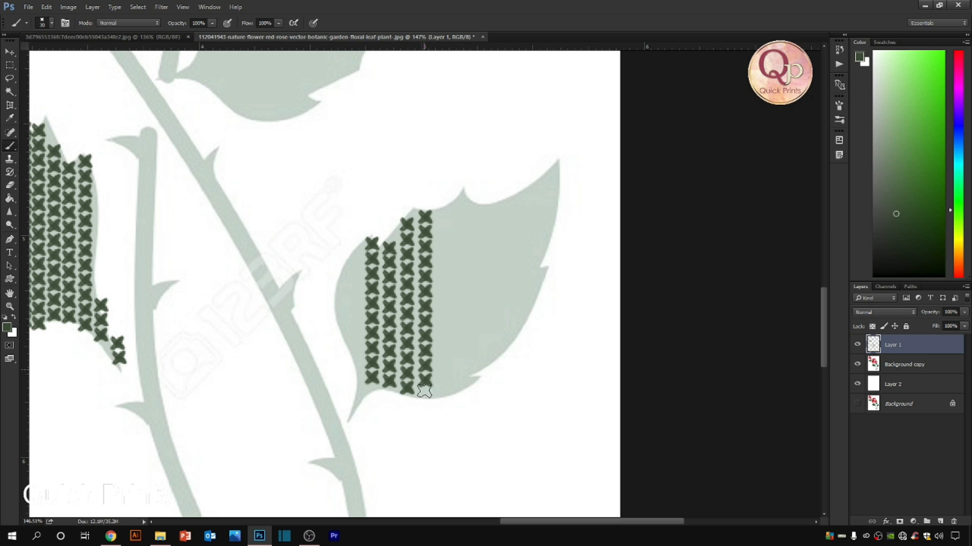
shift+click(442, 214)
mouse_move(441, 214)
mouse_down()
mouse_move(454, 312)
mouse_move(449, 394)
mouse_up()
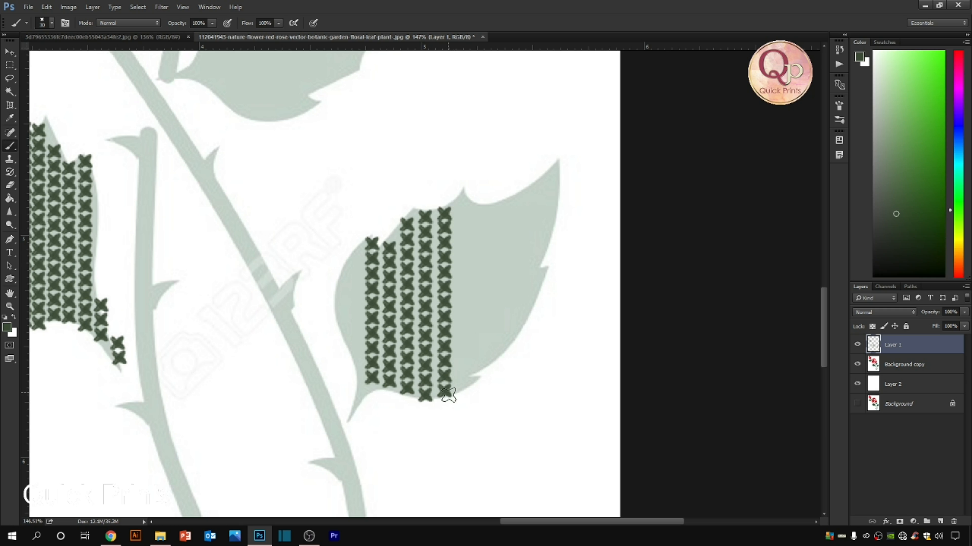
Paint three more vertical columns across the lower right leaf, starting at the small spike on its upper edge
click(462, 201)
shift+click(460, 203)
drag(460, 203, 464, 391)
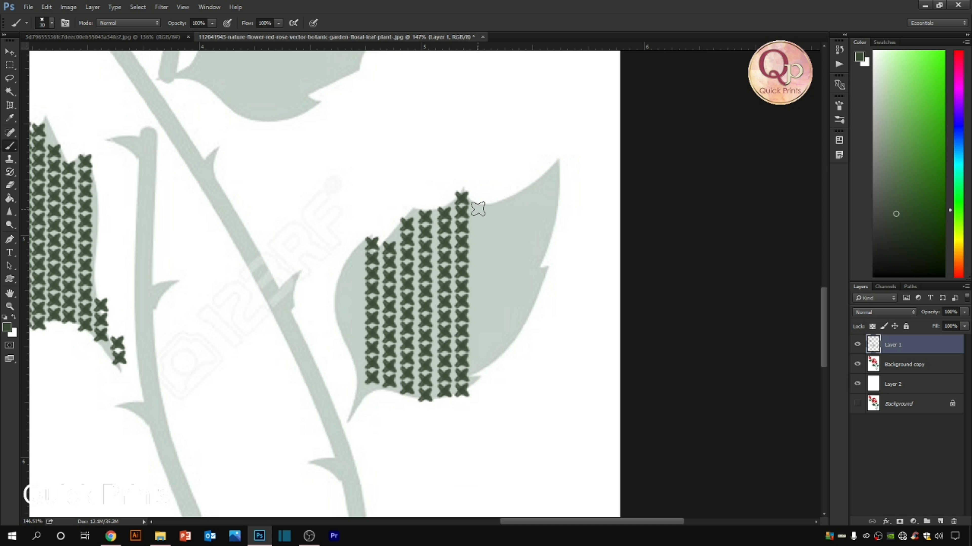
drag(477, 209, 486, 365)
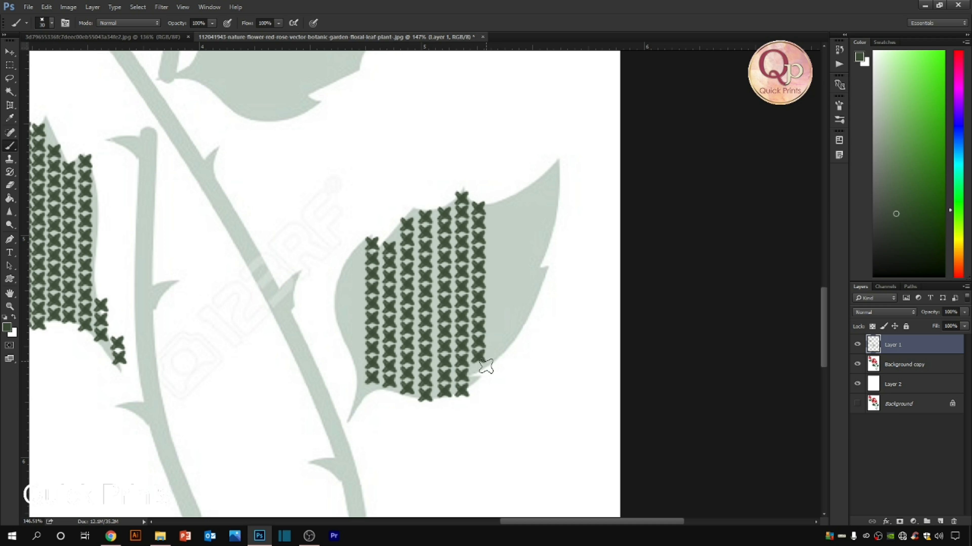
drag(496, 211, 507, 358)
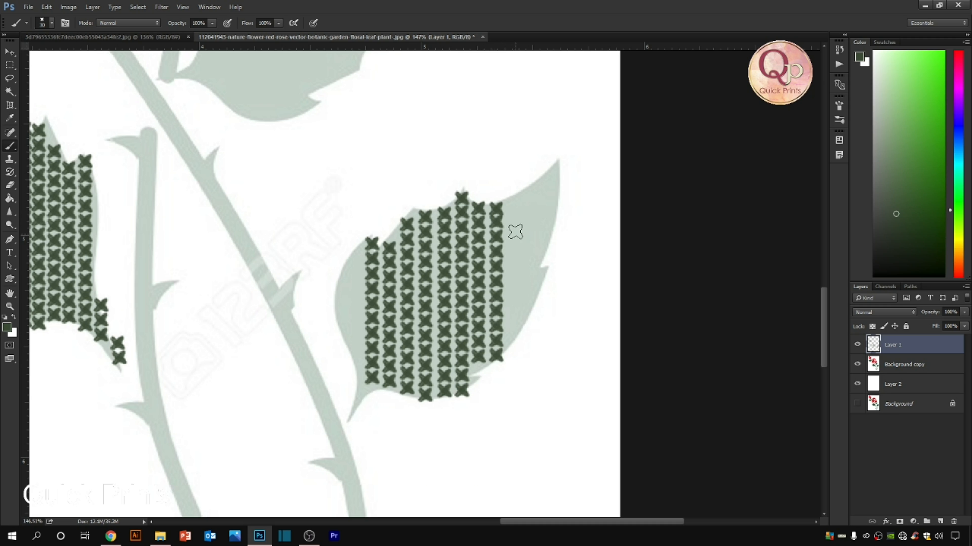
Cover the outer end of the lower right leaf with four shortening stitch columns, reaching its pointed tip
click(510, 203)
key(ctrl+alt+z)
mouse_move(514, 203)
shift+mouse_down()
mouse_move(527, 292)
mouse_move(519, 342)
shift+mouse_up()
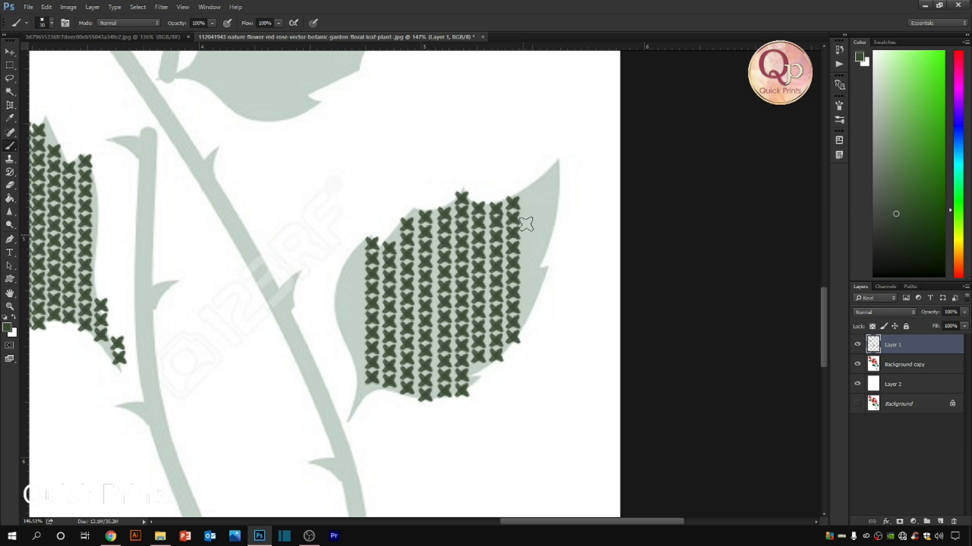
drag(529, 190, 531, 310)
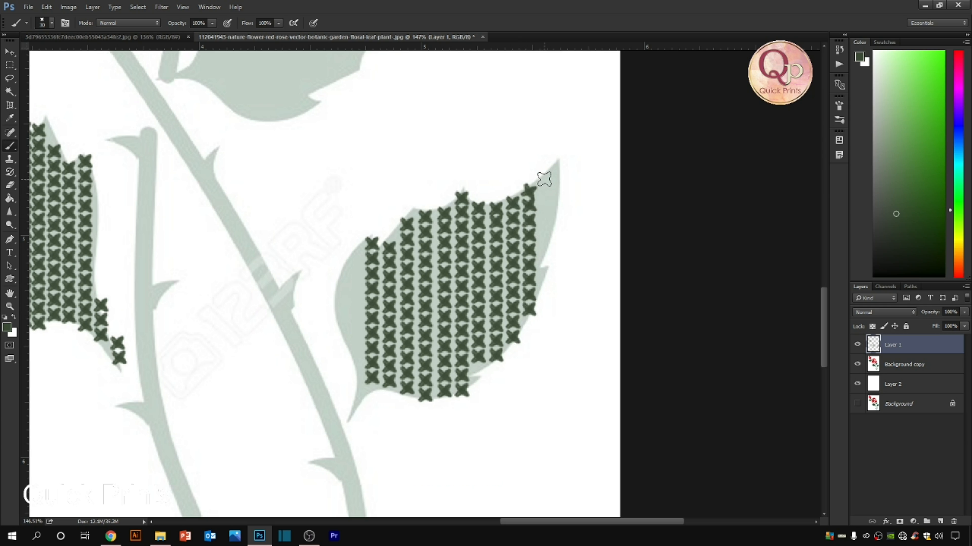
drag(544, 178, 546, 260)
drag(557, 165, 571, 215)
Fill the rounded stem-side edge of the lower right leaf with two vertical columns of cross stitches, keeping the outermost one straight
drag(351, 304, 391, 221)
drag(395, 173, 400, 291)
drag(377, 198, 384, 255)
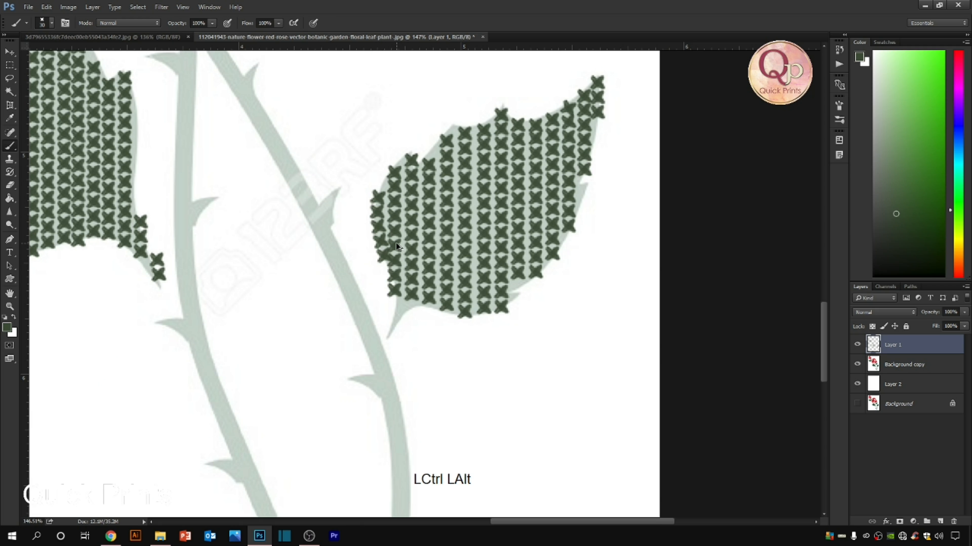
key(ctrl+alt+z)
drag(375, 192, 379, 251)
key(ctrl+alt+z)
drag(378, 194, 380, 256)
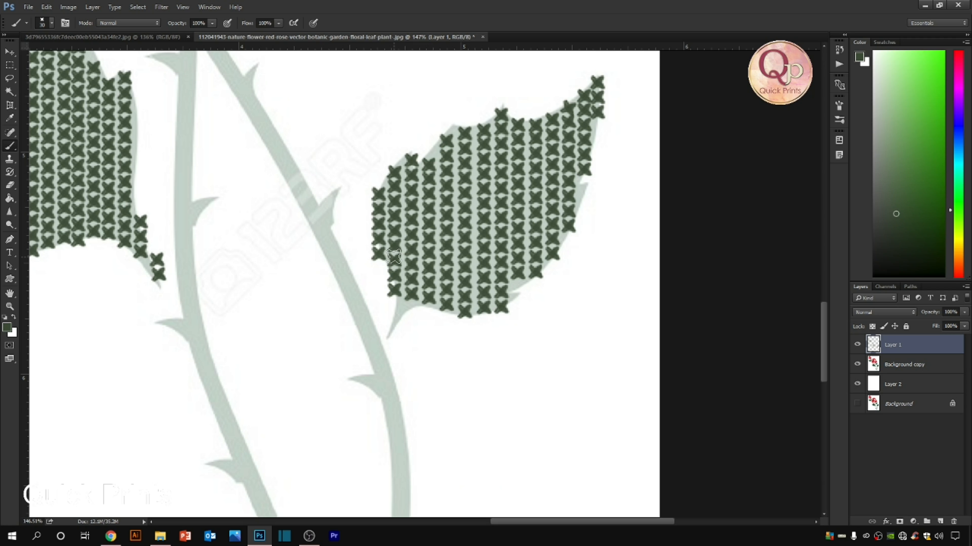
Sample the lighter green from the stitched leaf left of the rose as the painting colour
scroll(393, 256, down, 5)
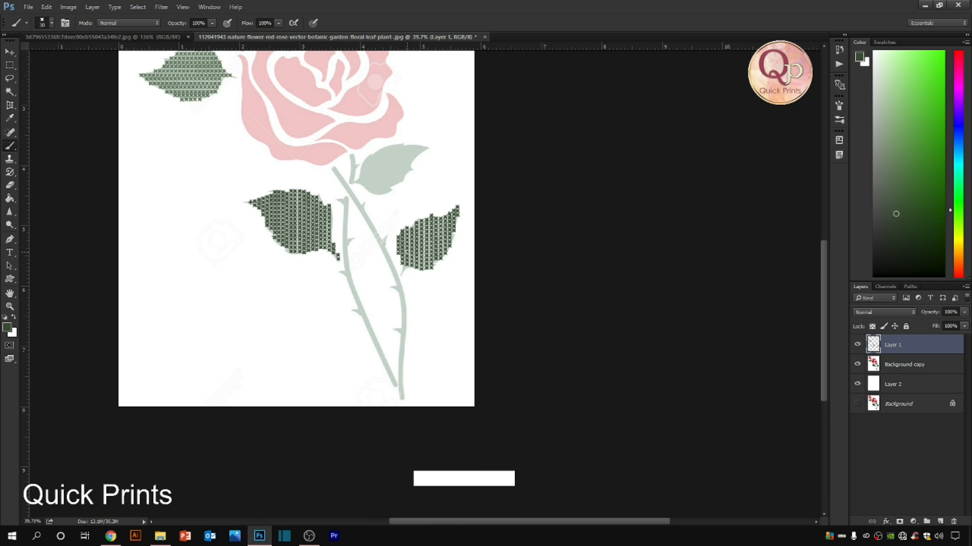
drag(361, 144, 709, 217)
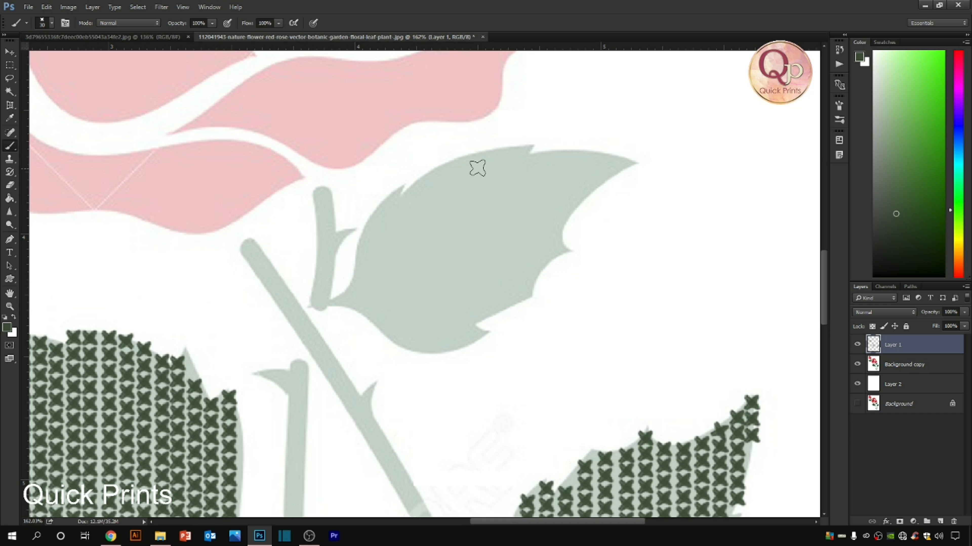
key(space)
drag(466, 213, 487, 92)
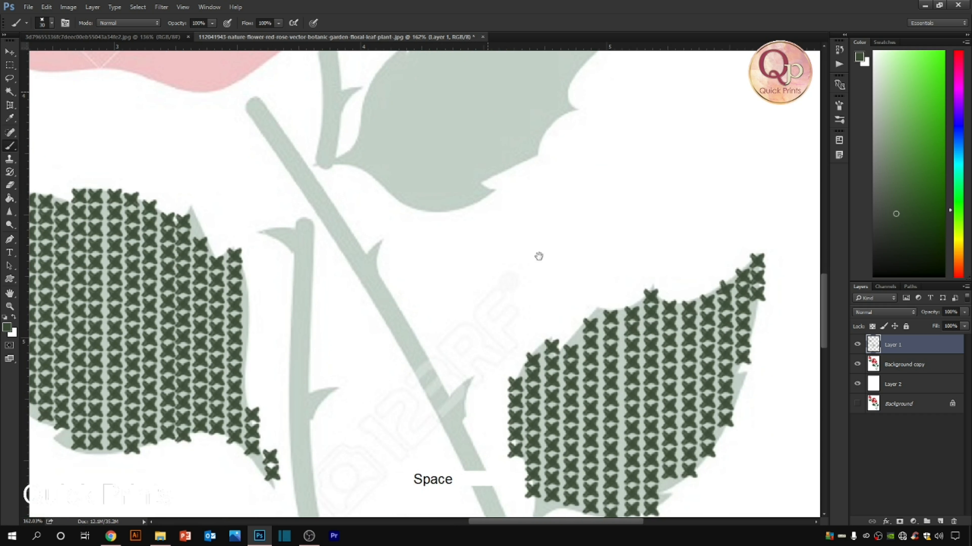
scroll(570, 237, down, 8)
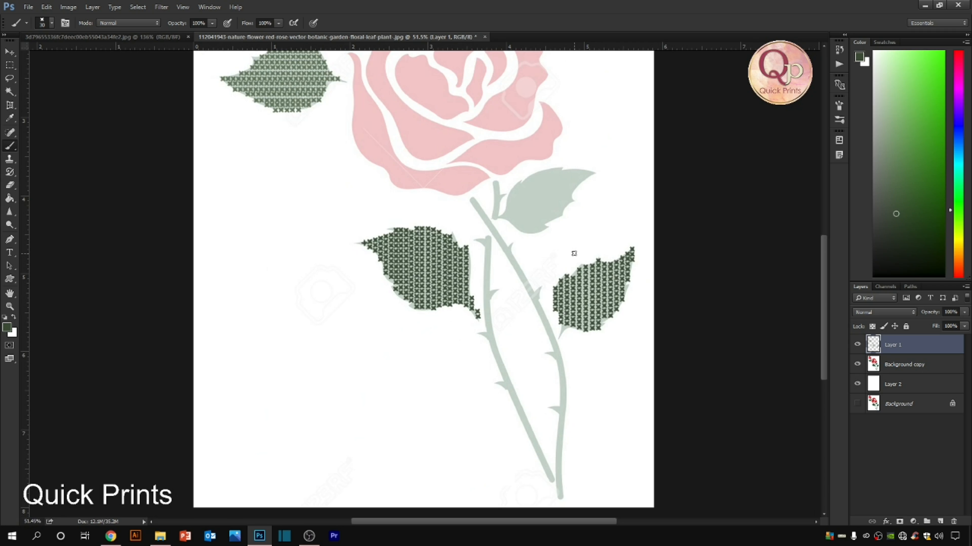
key(ctrl+space)
drag(509, 140, 667, 302)
key(space)
drag(408, 265, 909, 329)
drag(254, 207, 480, 369)
alt+click(271, 135)
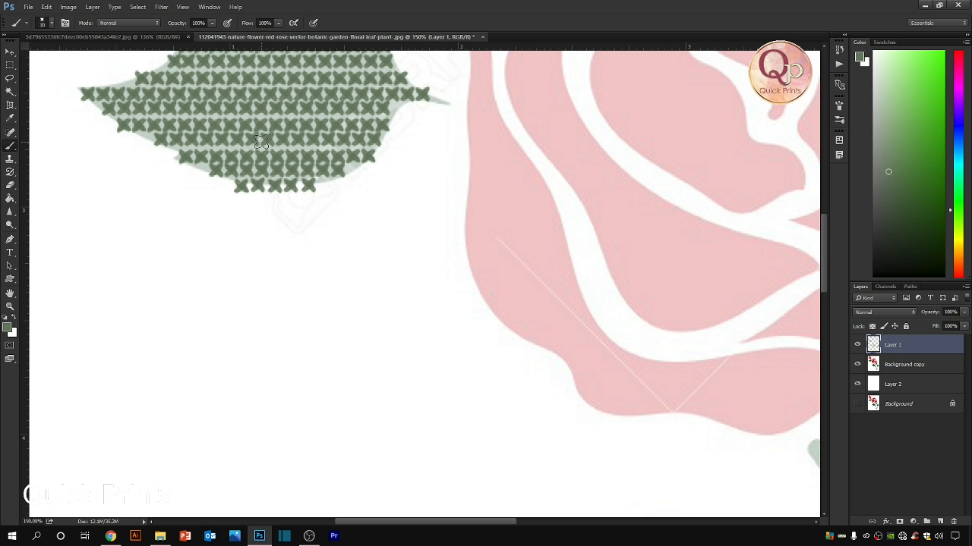
Paint three horizontal rows of lighter green cross stitches across the middle of the leaf just below the rose, stacking them upward
scroll(208, 89, down, 7)
drag(425, 217, 273, 212)
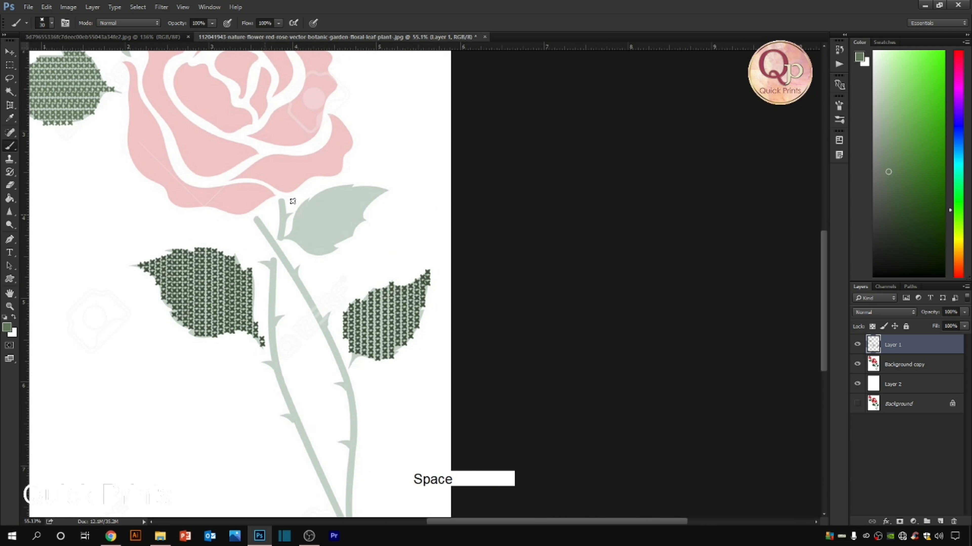
scroll(307, 197, up, 4)
drag(280, 138, 526, 311)
mouse_move(385, 307)
mouse_down()
mouse_move(497, 224)
mouse_move(547, 212)
mouse_up()
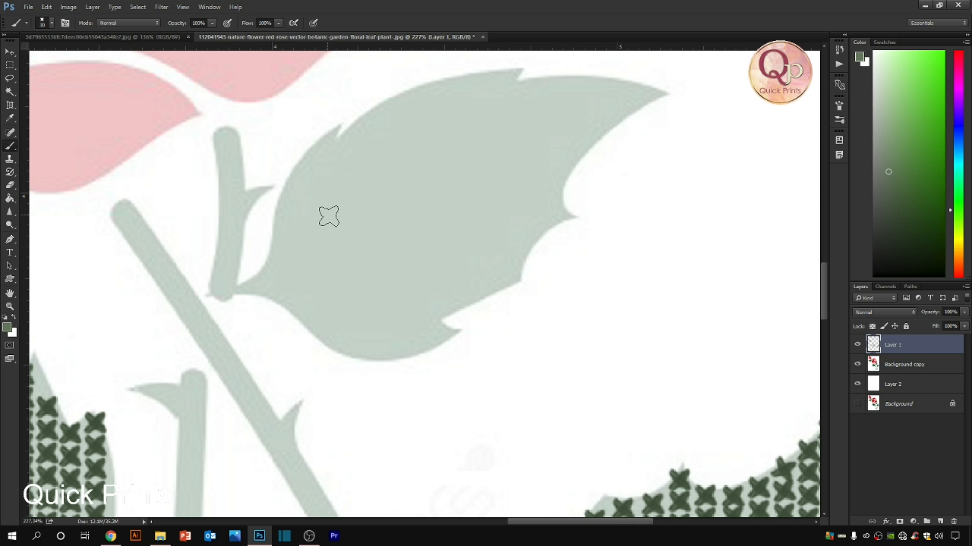
scroll(329, 217, down, 3)
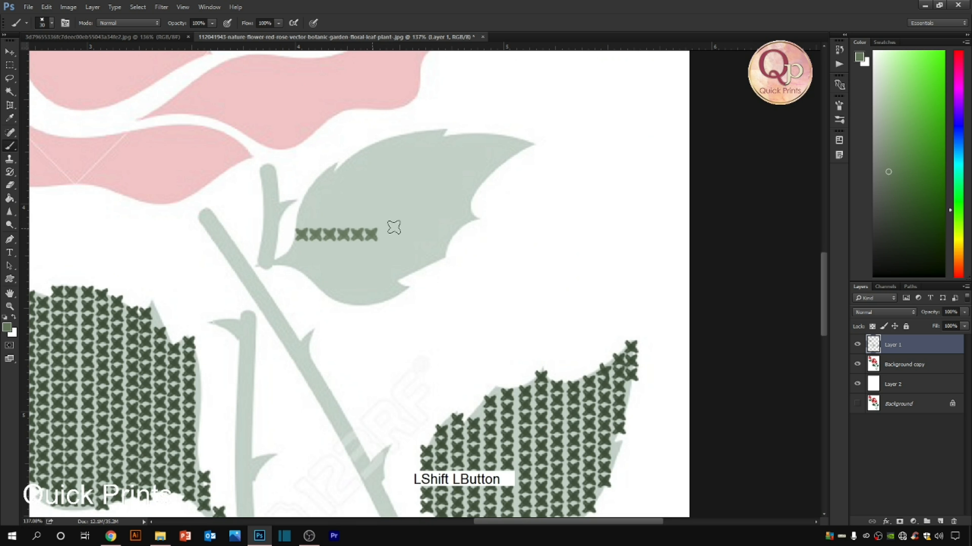
drag(390, 227, 438, 226)
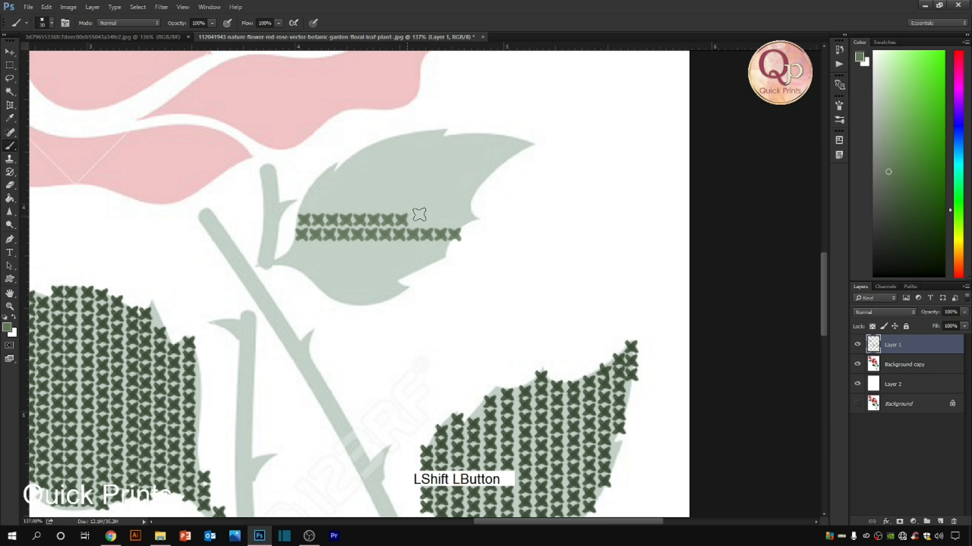
drag(416, 215, 461, 212)
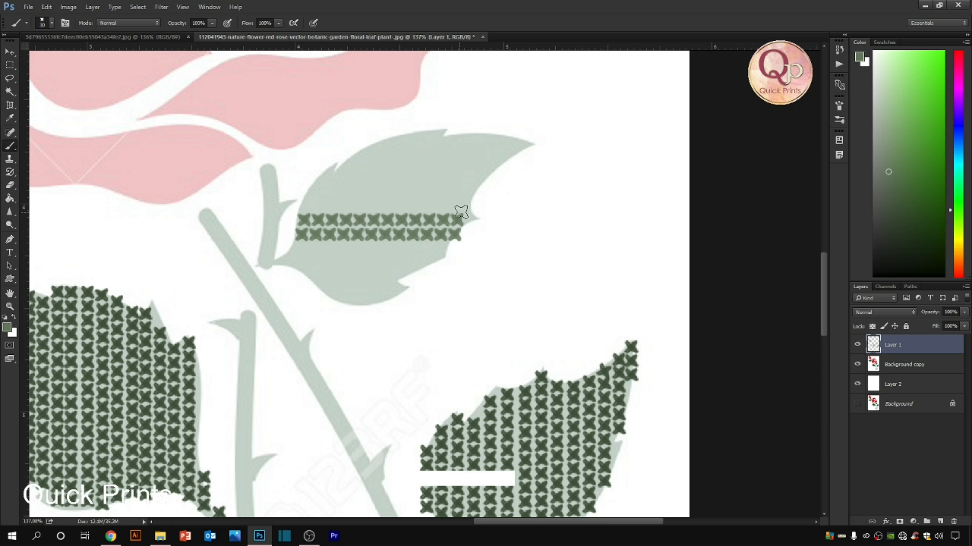
shift+click(308, 207)
drag(365, 207, 444, 202)
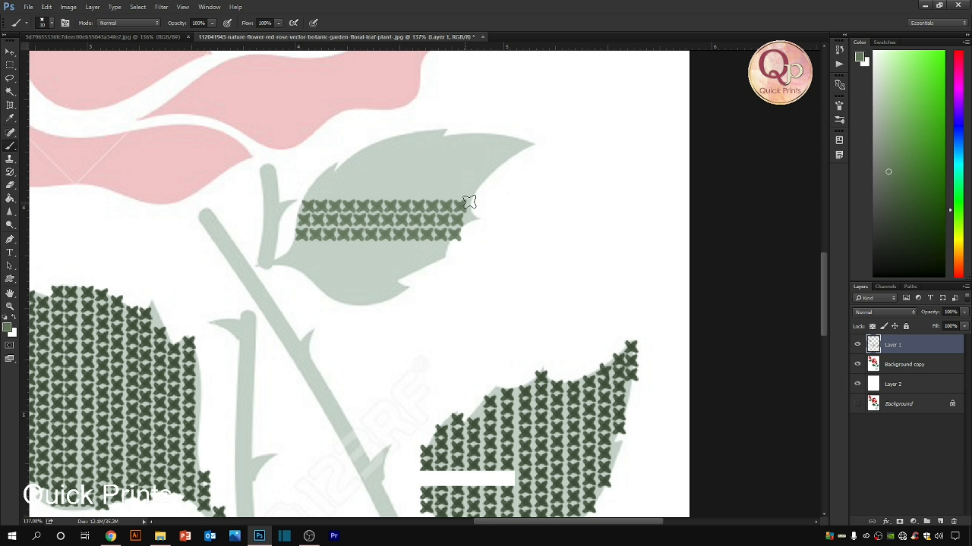
Fill the upper part of that leaf with five more horizontal stitch rows, following its outline up to the pointed tip
drag(316, 192, 464, 189)
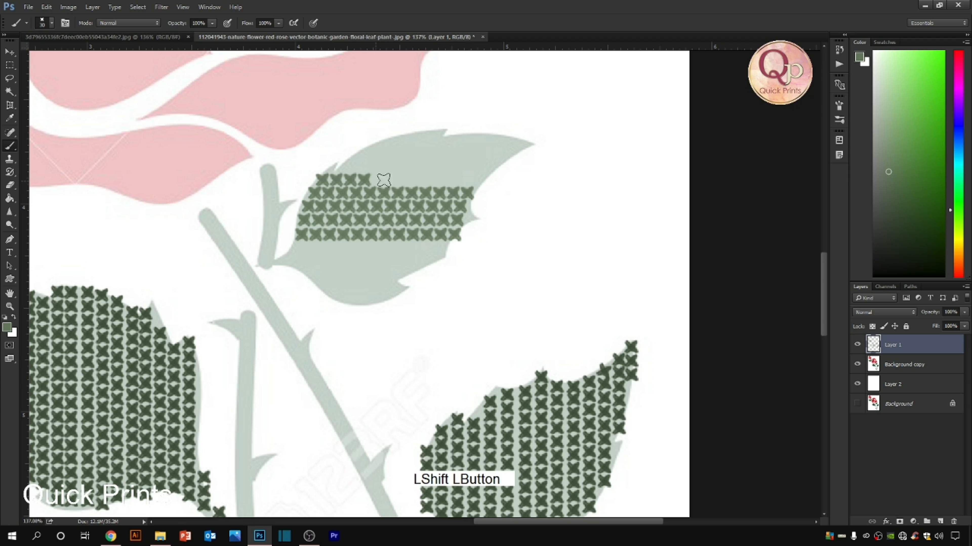
drag(377, 180, 457, 177)
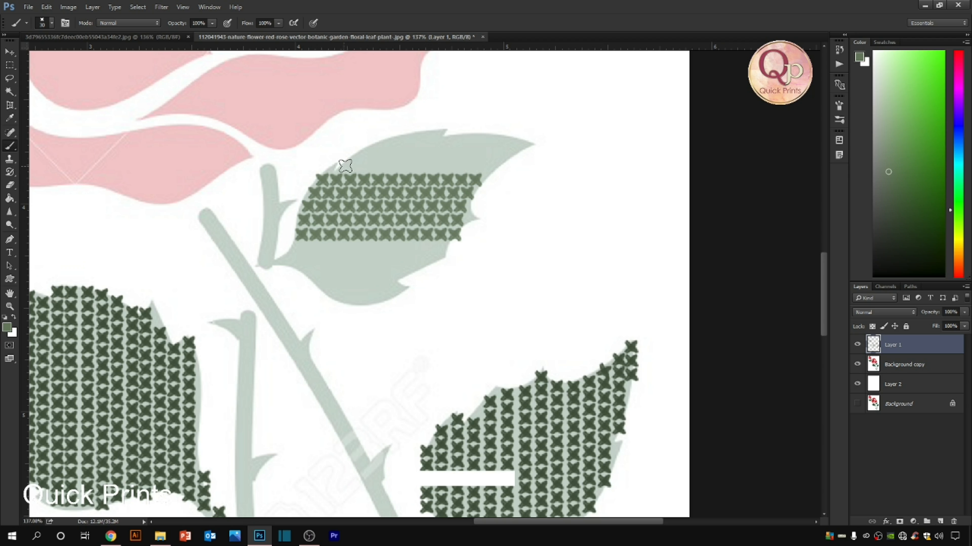
drag(346, 166, 479, 166)
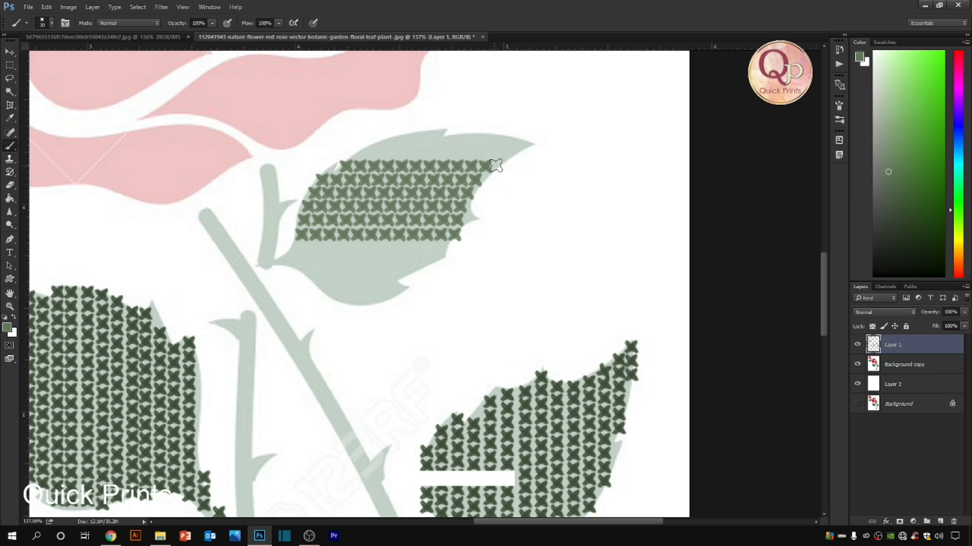
drag(366, 151, 502, 155)
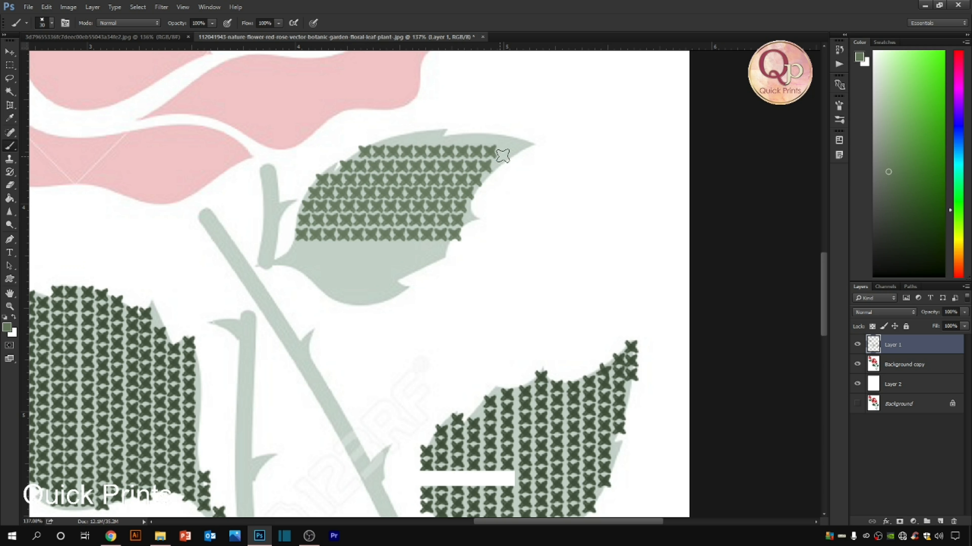
shift+click(401, 140)
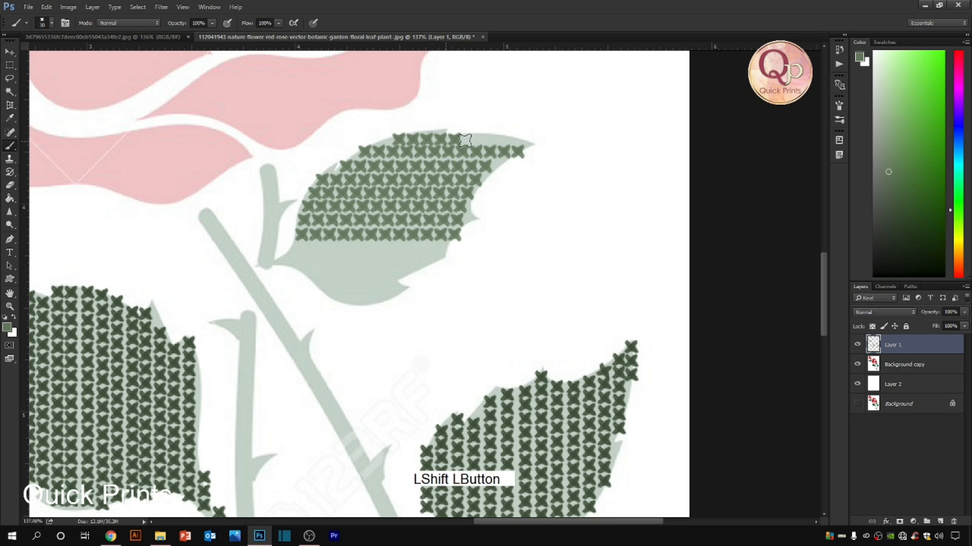
drag(464, 140, 511, 140)
Add two horizontal stitch rows directly beneath the stitched area of the leaf, from the stem side to its jagged edge
drag(413, 198, 435, 136)
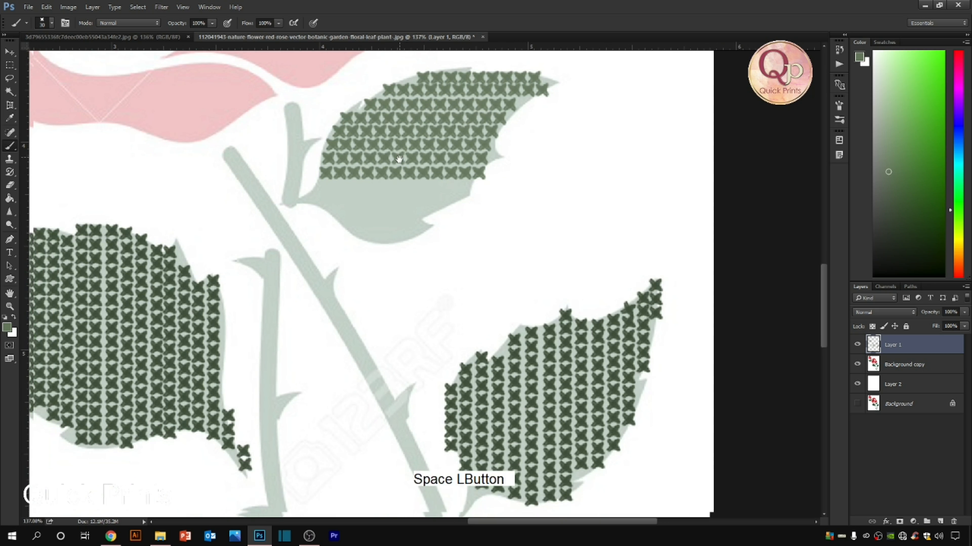
drag(322, 187, 470, 183)
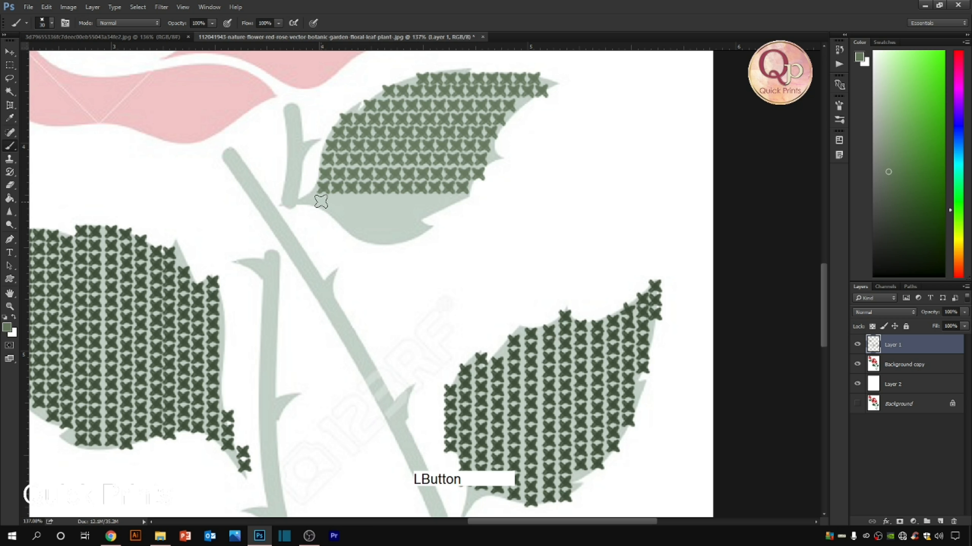
drag(321, 201, 393, 200)
drag(452, 199, 459, 196)
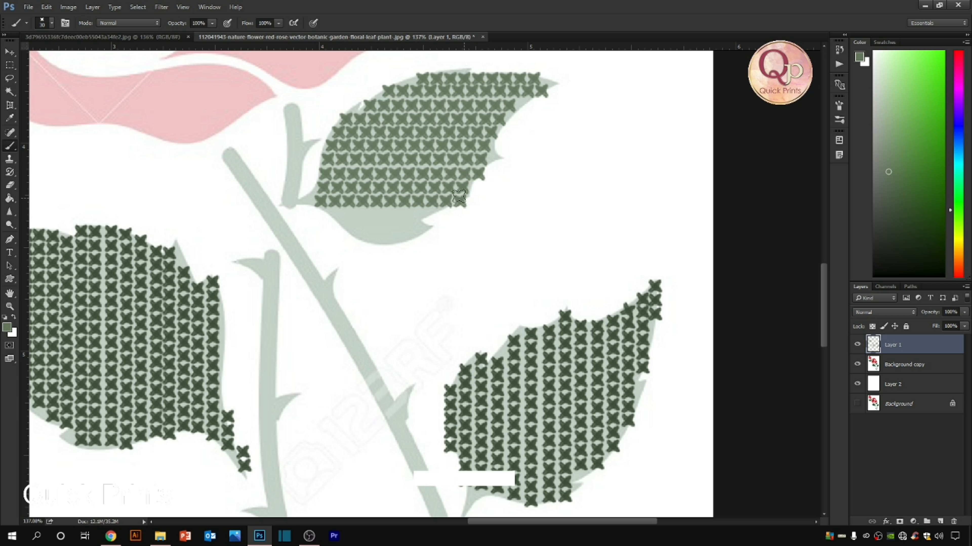
Fill the rounded lower edge of the leaf with three shortening rows of cross stitches, keeping only three stitches in the last row
shift+click(338, 214)
drag(402, 213, 424, 213)
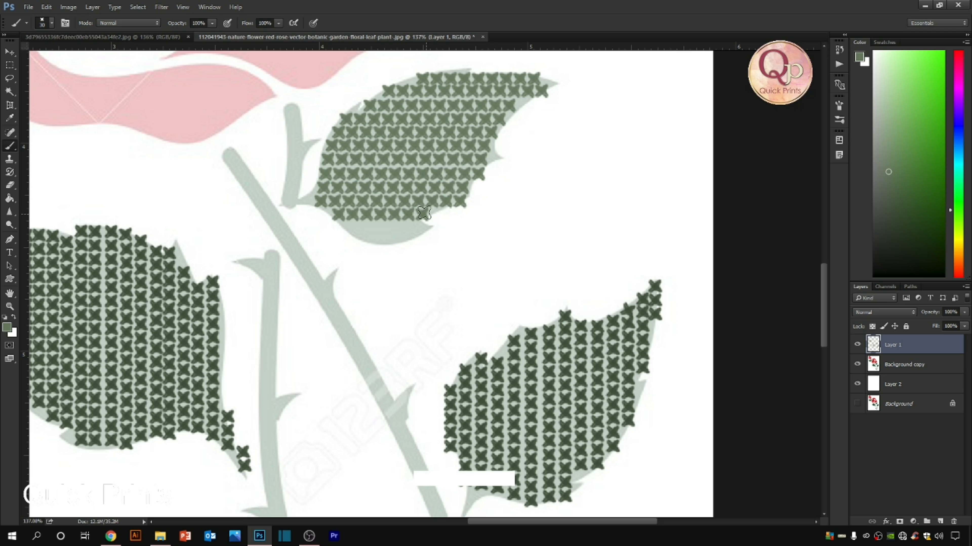
shift+click(352, 229)
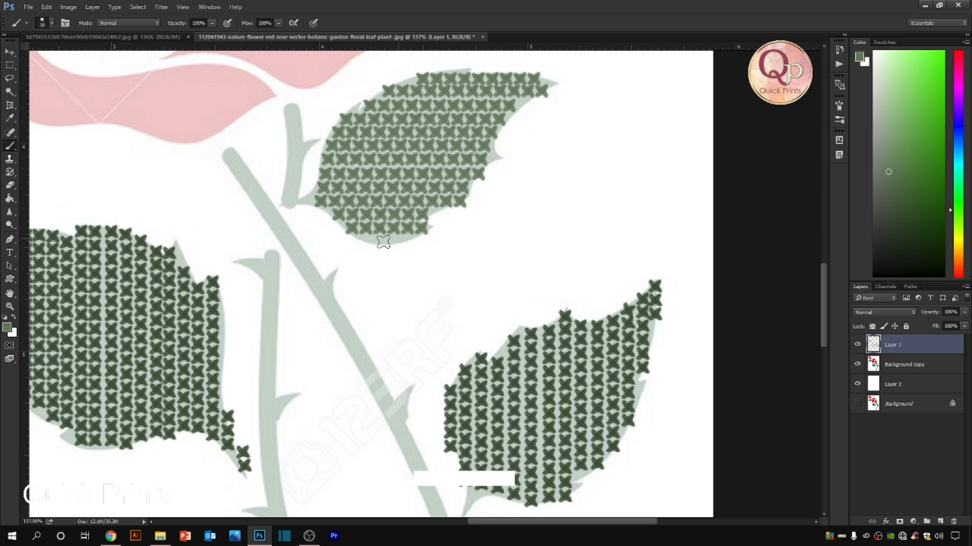
shift+click(402, 241)
key(ctrl+alt+z)
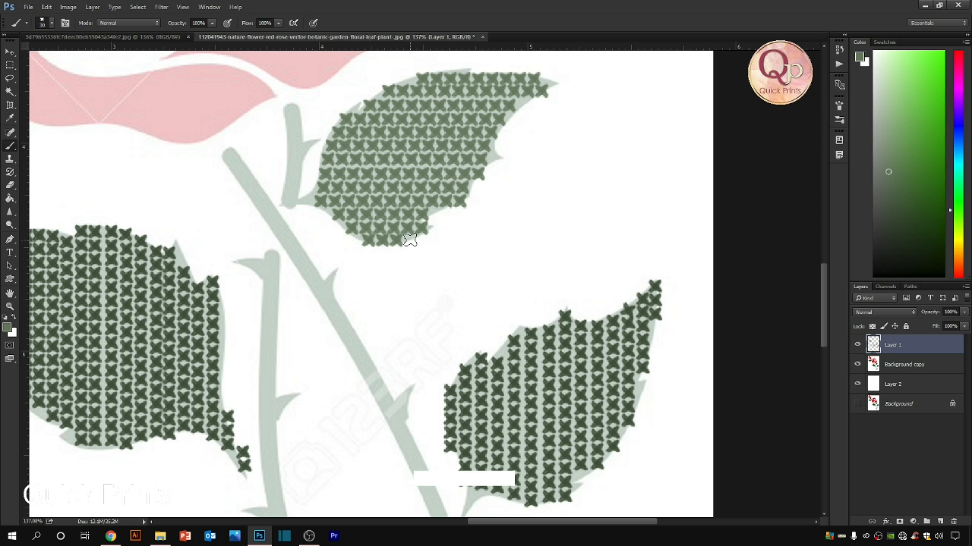
Add a new layer above Layer 1 for the stem stitches
scroll(389, 195, down, 15)
scroll(402, 203, up, 4)
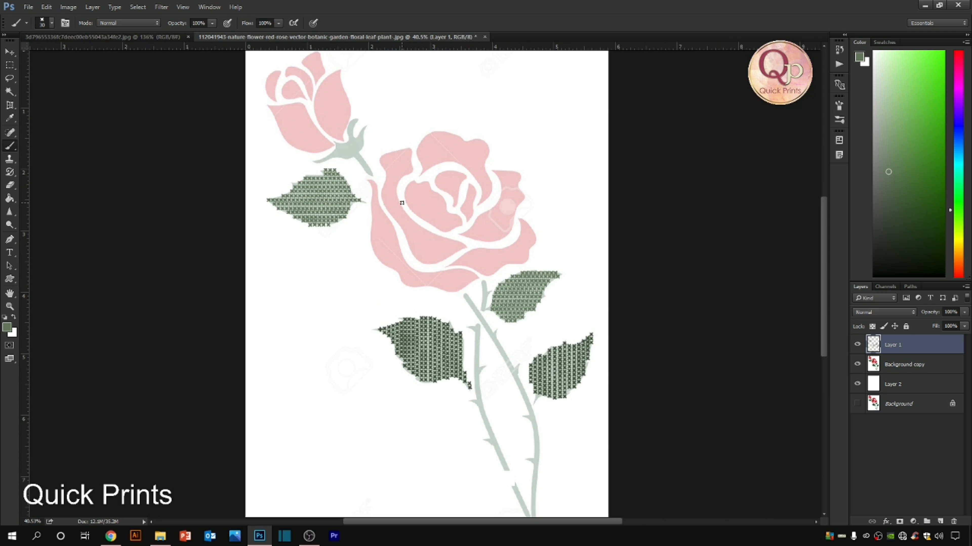
scroll(378, 151, up, 2)
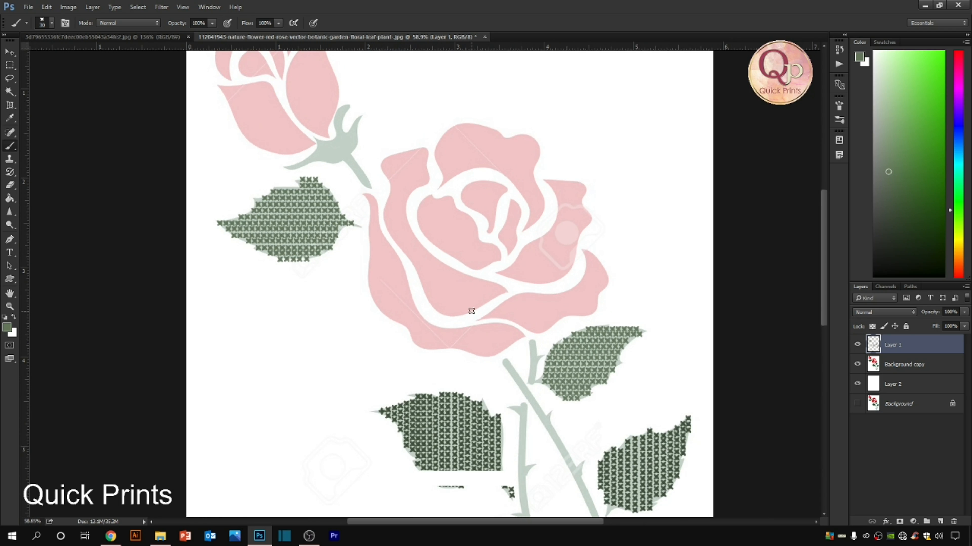
scroll(383, 163, up, 1)
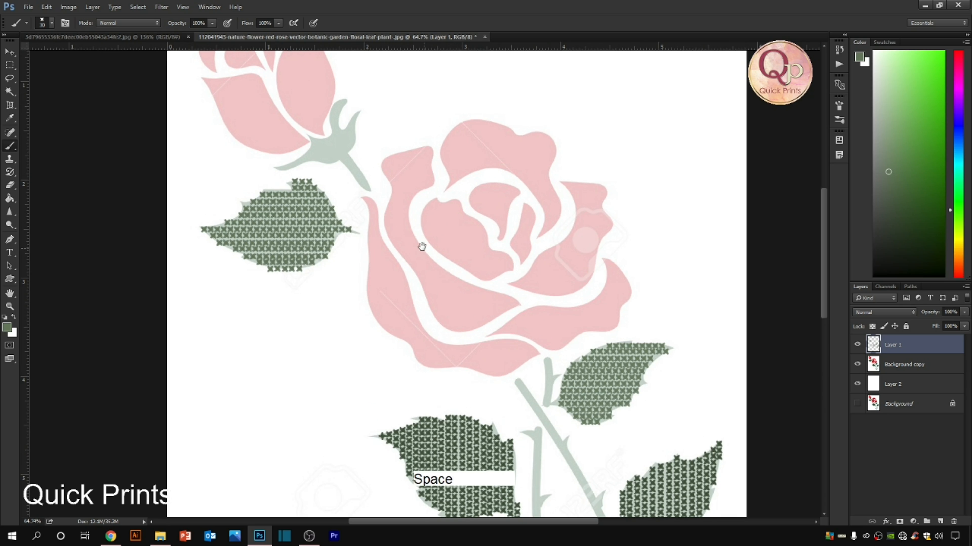
drag(423, 248, 397, 220)
drag(534, 397, 412, 309)
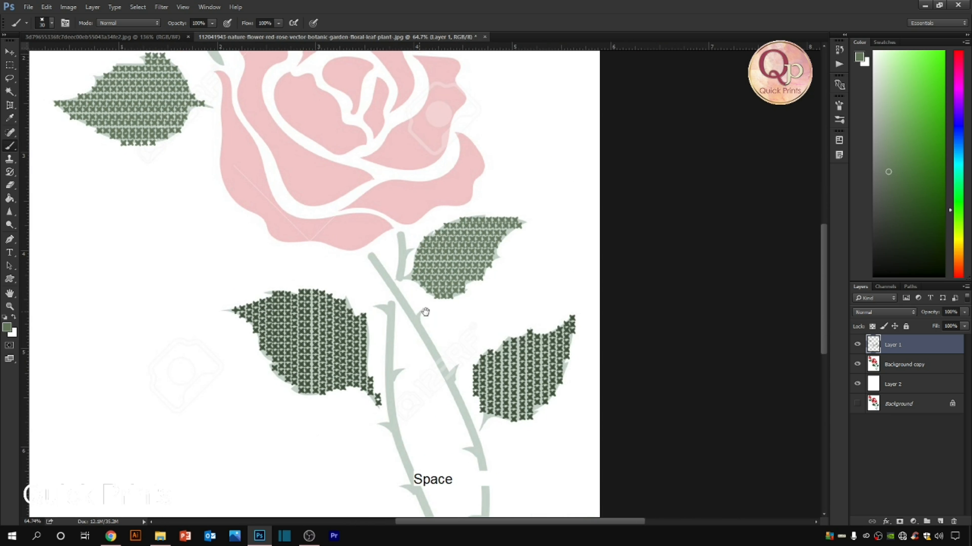
click(940, 522)
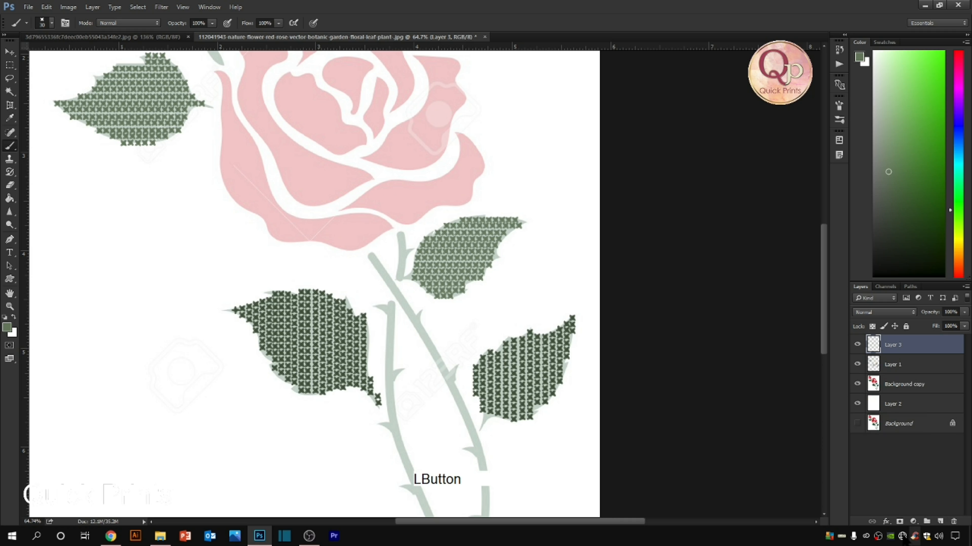
Paint a vertical pair of cross stitches at the upper end of the long stem below the rose
drag(432, 295, 590, 339)
drag(291, 191, 293, 239)
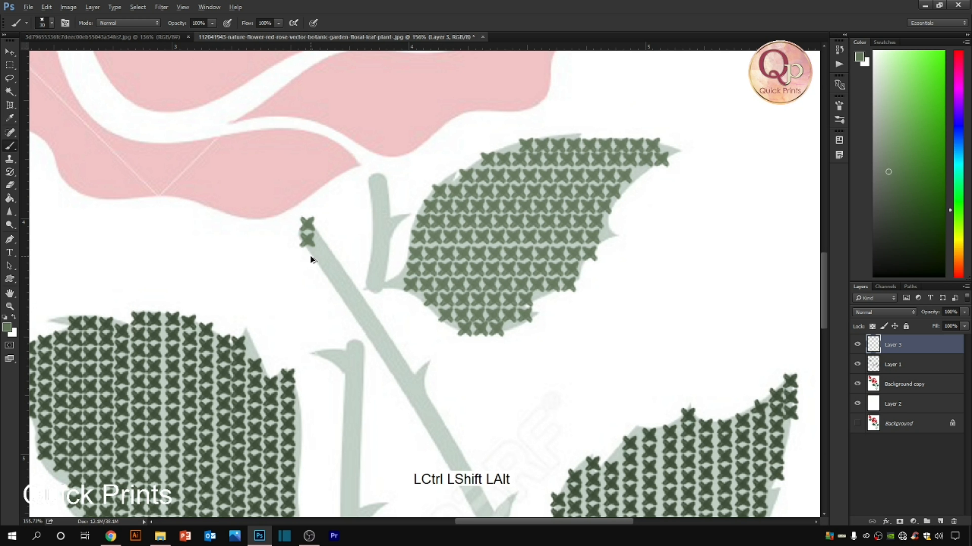
key(ctrl+shift+alt+t)
key(ctrl+z)
Duplicate the stitch pair four times, offsetting each copy diagonally so the pairs step down along the long stem
drag(237, 204, 509, 321)
drag(237, 221, 289, 257)
drag(268, 203, 268, 205)
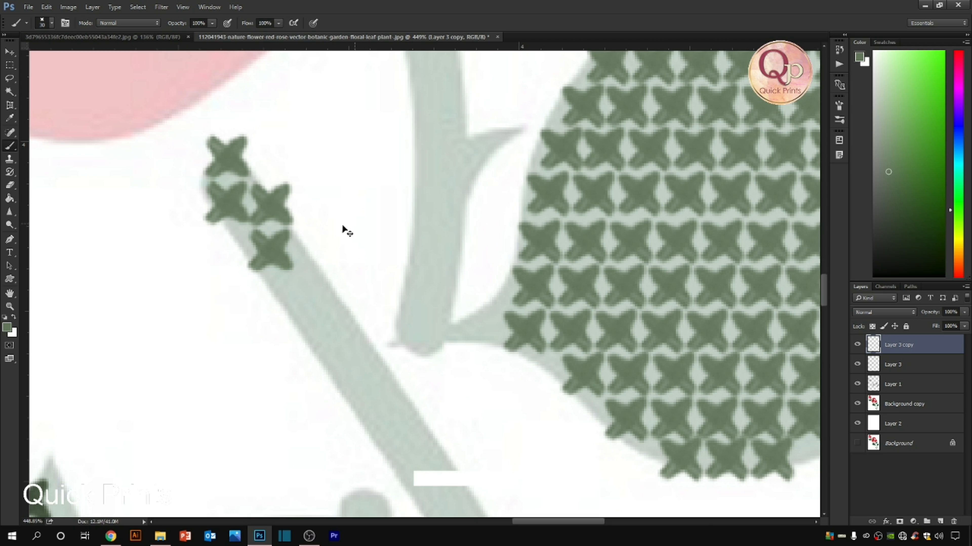
drag(269, 256, 216, 254)
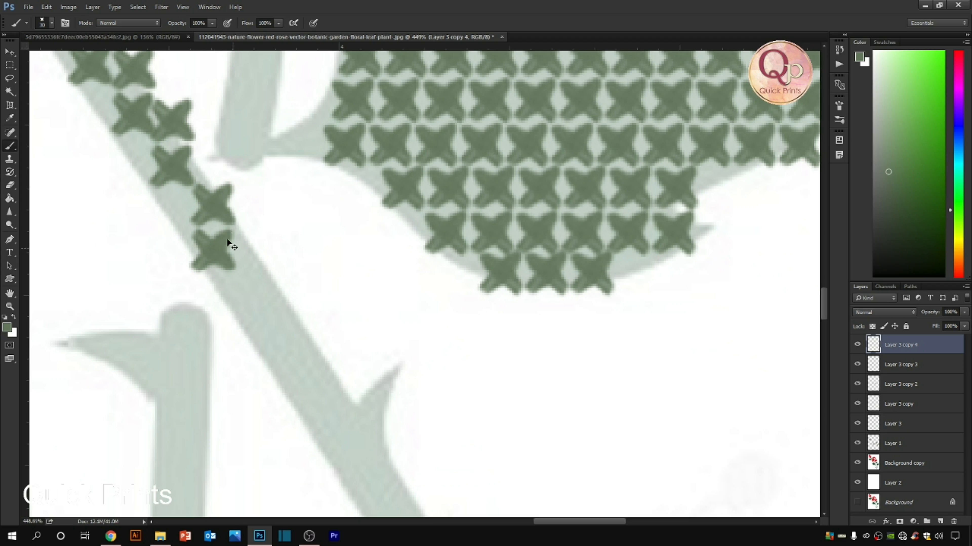
Place three more copies of the stitch pair down to the long stem's first thorn and paint one stitch on that thorn
drag(173, 164, 181, 201)
ctrl+right_click(173, 165)
click(189, 175)
ctrl+right_click(222, 217)
click(244, 225)
drag(241, 231, 269, 285)
drag(291, 325, 327, 280)
key(ctrl+alt+z)
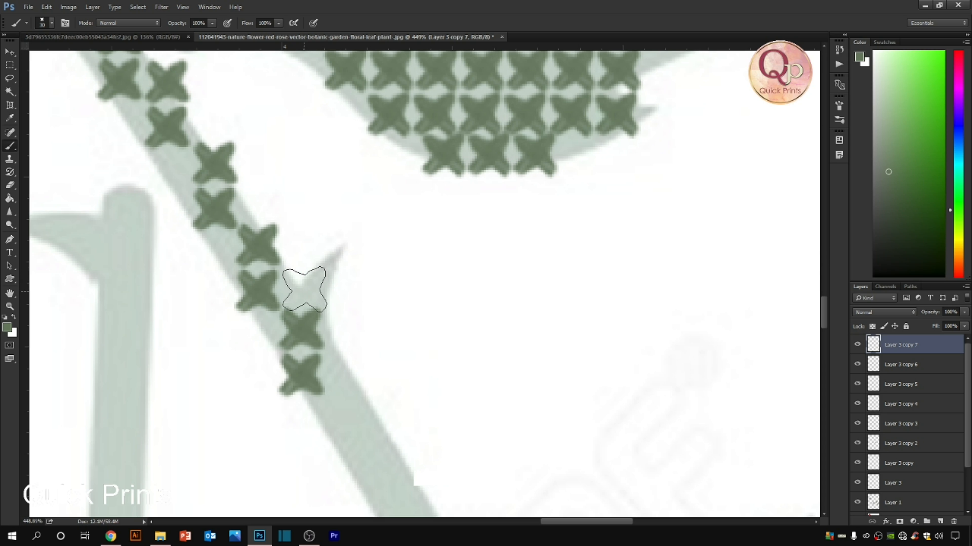
drag(349, 325, 369, 160)
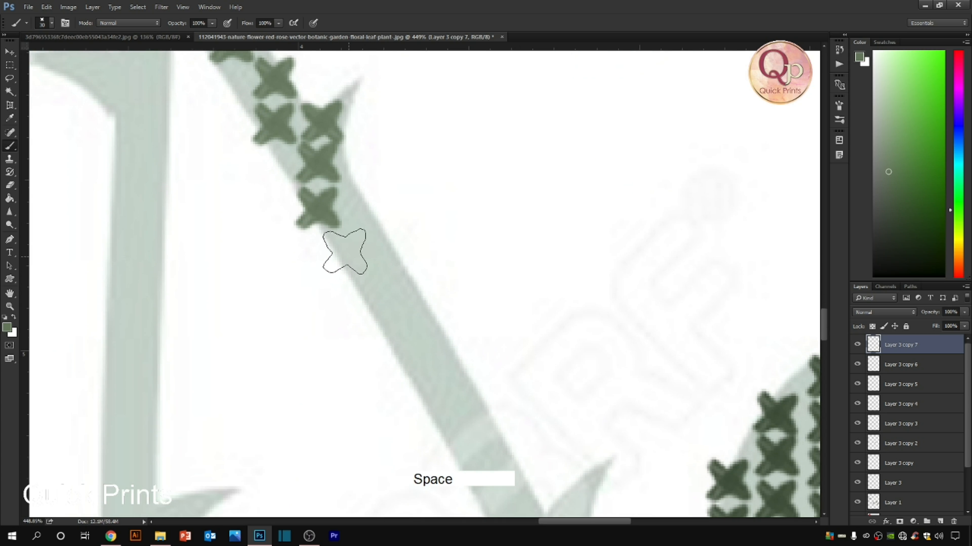
right_click(336, 216)
click(338, 220)
drag(338, 221, 374, 303)
key(ctrl+alt+z)
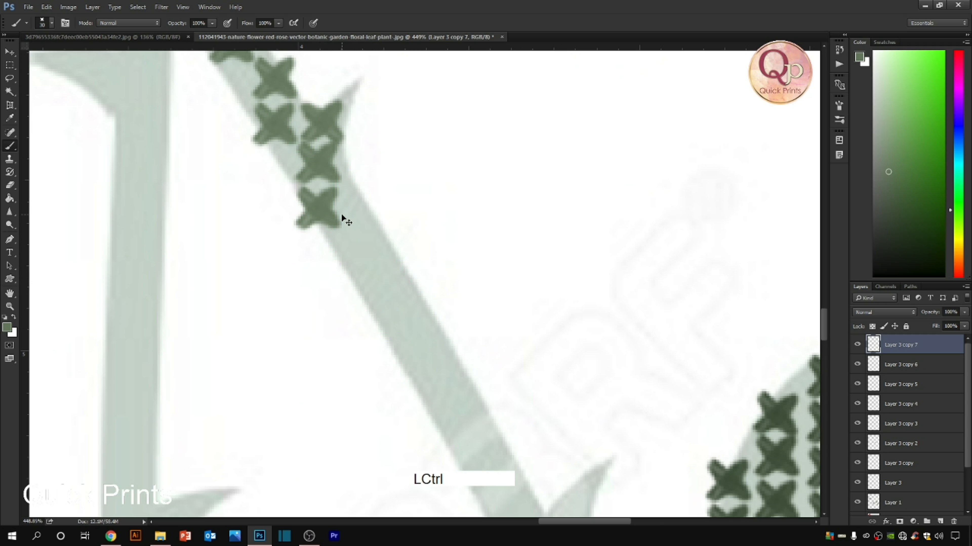
Repeat copies of the Layer 3 copy 6 stitch pair down the long stem past the left-pointing thorn and paint one stitch on it
right_click(283, 128)
click(294, 136)
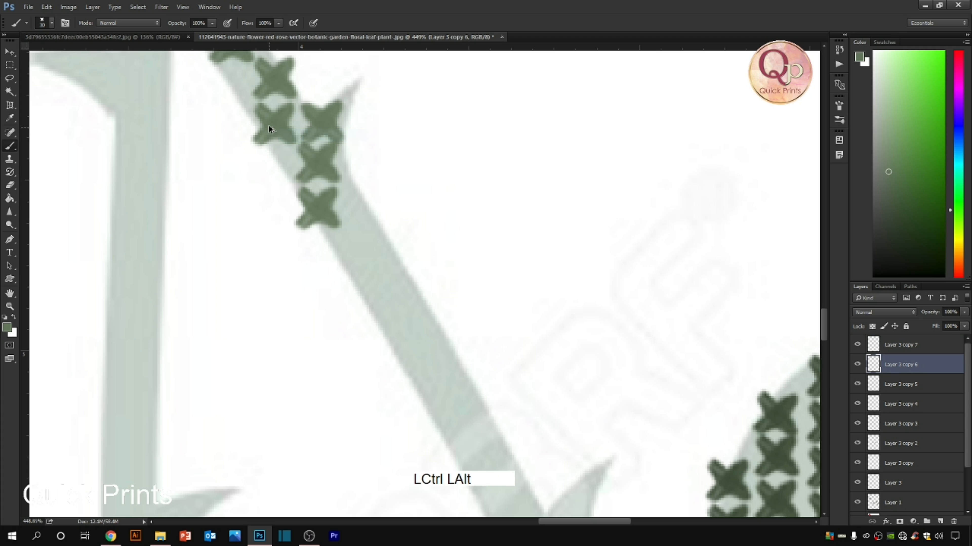
drag(268, 130, 261, 289)
drag(265, 289, 262, 250)
drag(262, 251, 289, 173)
mouse_move(293, 178)
mouse_down()
mouse_move(325, 269)
mouse_move(333, 221)
mouse_move(358, 319)
mouse_move(333, 323)
mouse_up()
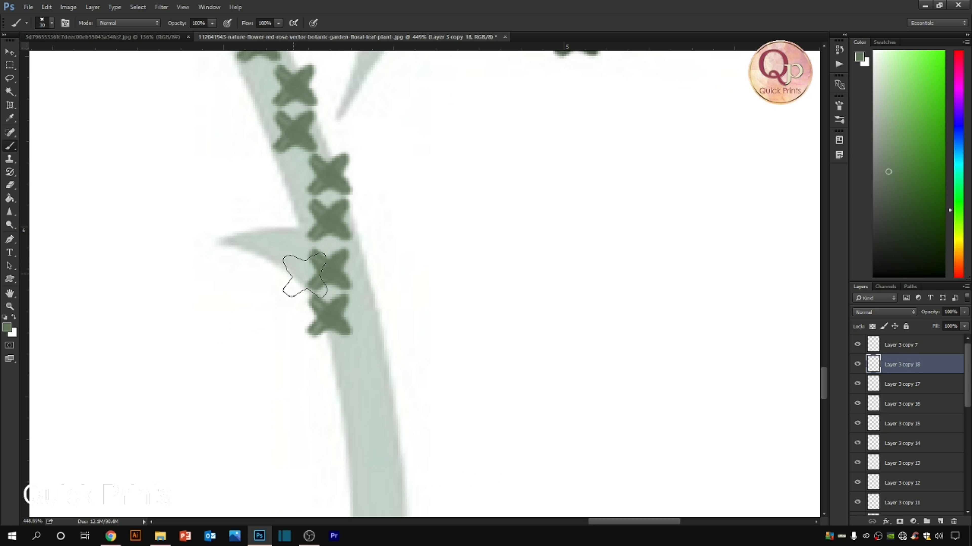
click(283, 266)
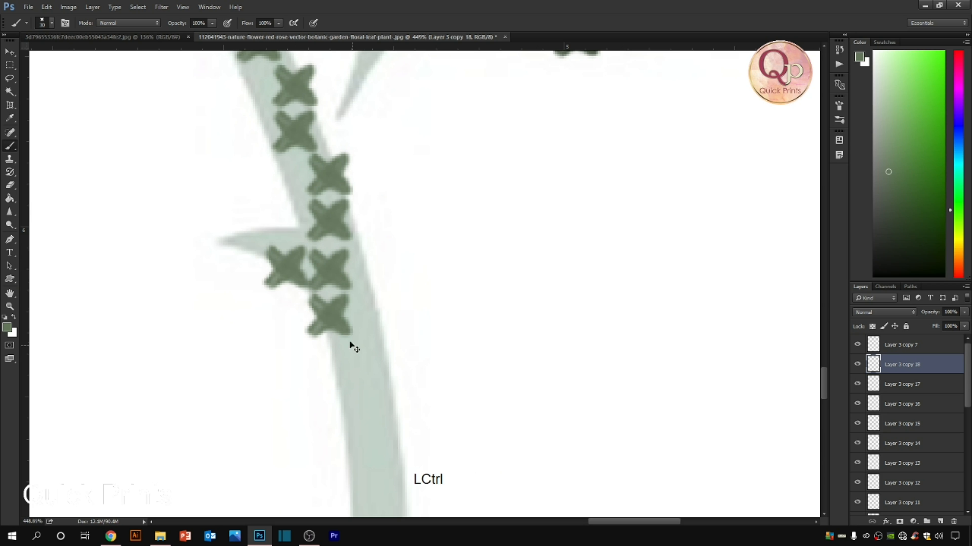
Duplicate the Layer 3 copy 17 stitch pair repeatedly, placing the copies along the curve of the long stem's lower part
ctrl+right_click(329, 215)
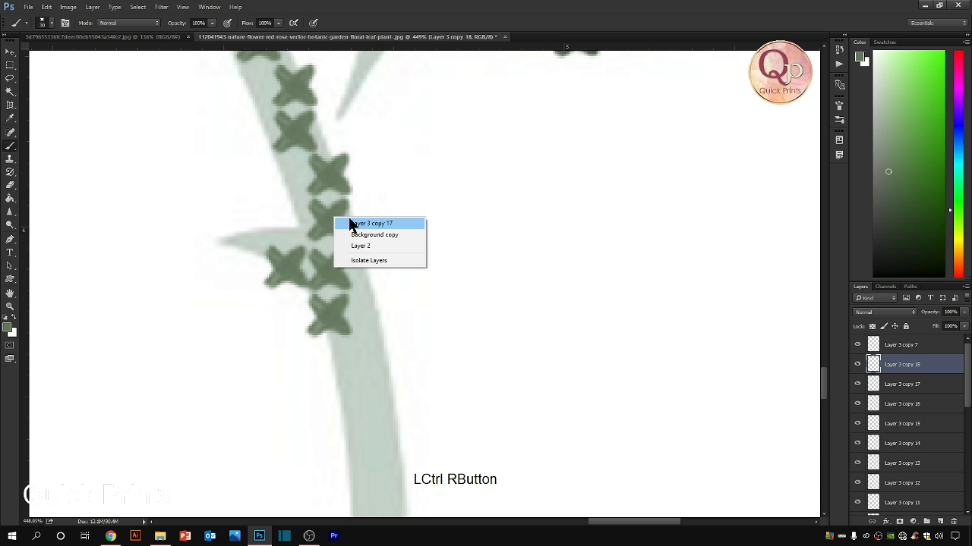
click(353, 223)
drag(328, 222, 261, 120)
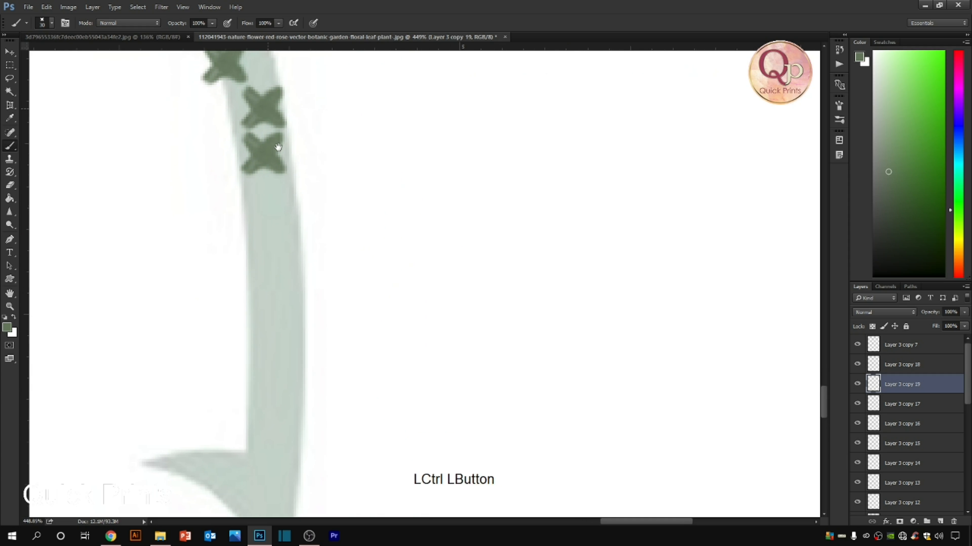
drag(267, 157, 284, 246)
drag(284, 247, 280, 473)
drag(268, 444, 267, 200)
mouse_move(266, 250)
mouse_down()
mouse_move(268, 474)
mouse_move(257, 358)
mouse_move(297, 232)
mouse_move(260, 331)
mouse_move(319, 213)
mouse_move(340, 399)
mouse_move(340, 285)
mouse_move(347, 374)
mouse_move(319, 195)
mouse_move(323, 294)
mouse_move(360, 317)
mouse_move(415, 496)
mouse_up()
click(309, 339)
Paint a single cross stitch on the left-pointing thorn of the long stem's lower part
drag(341, 96, 373, 352)
drag(405, 70, 424, 241)
click(401, 241)
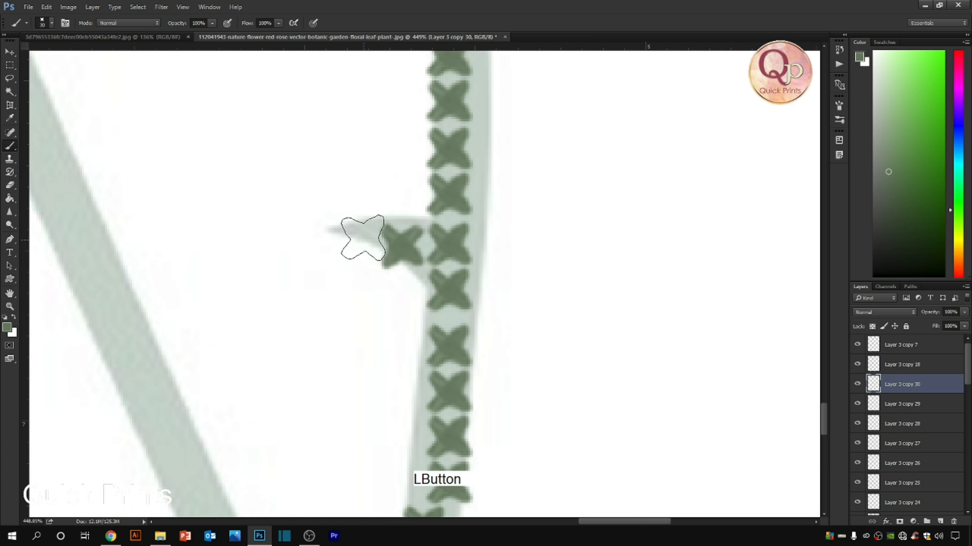
scroll(226, 317, down, 8)
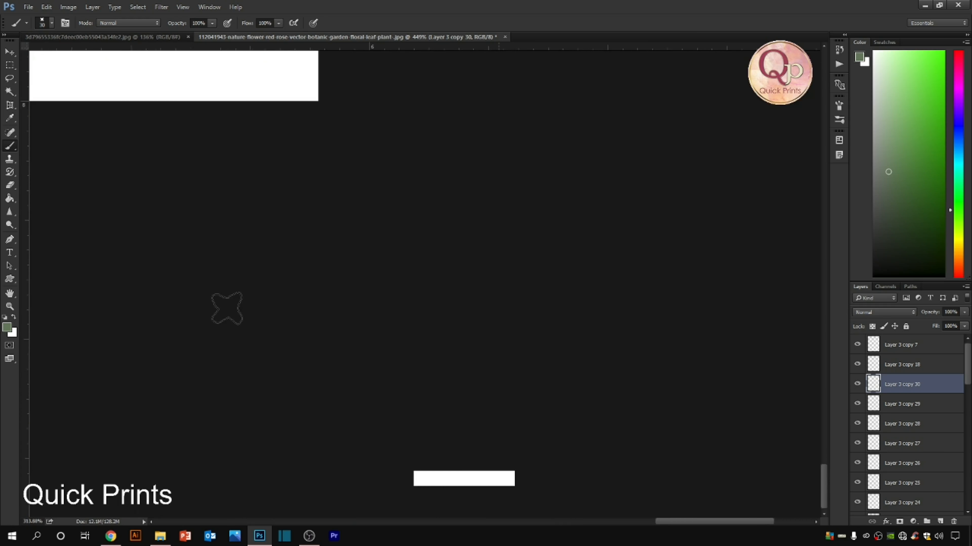
Sample the dark green of the left leaf's stitches as the brush colour
scroll(243, 189, up, 2)
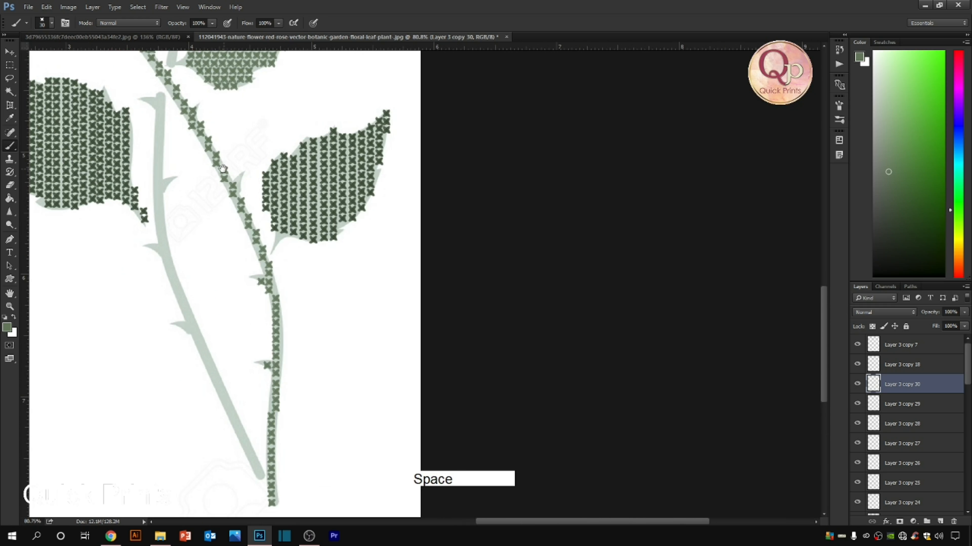
drag(220, 157, 311, 116)
scroll(189, 239, up, 1)
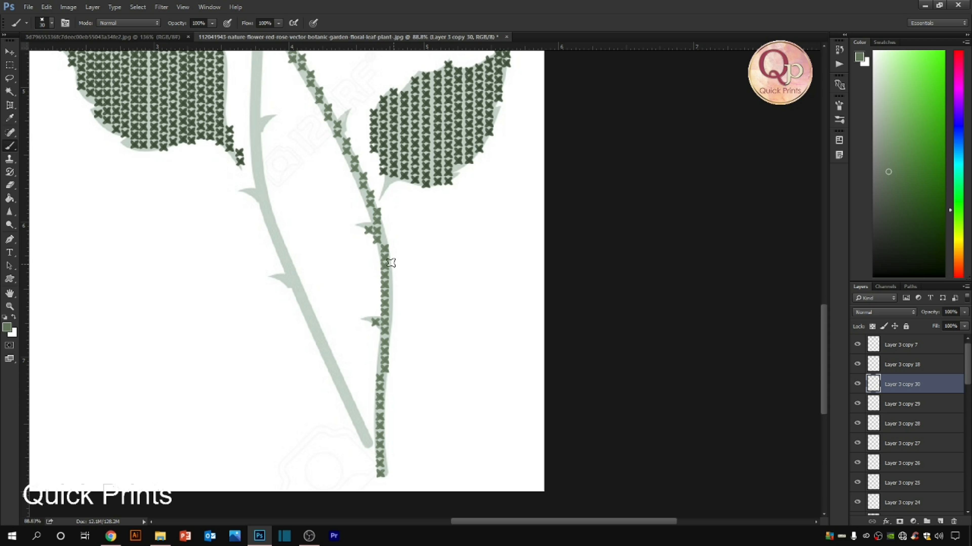
drag(320, 179, 370, 355)
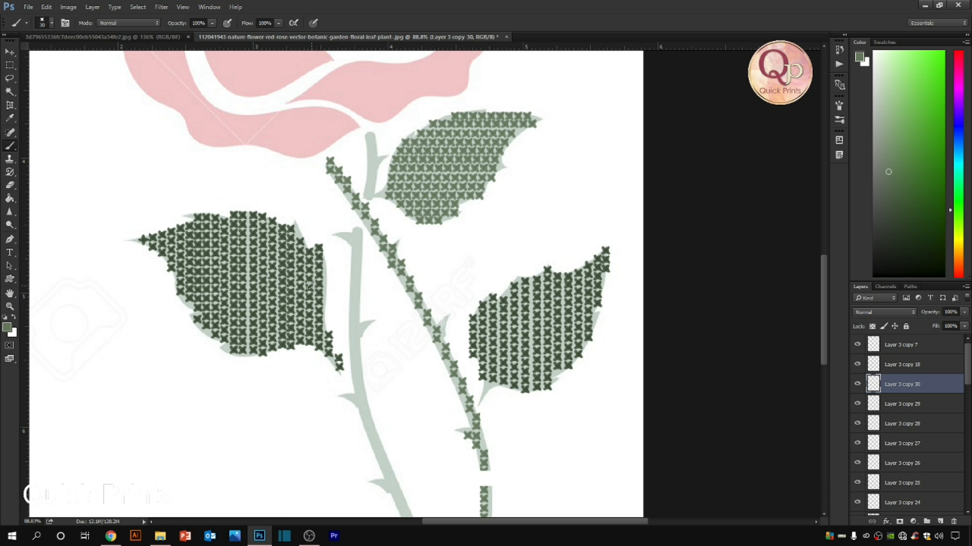
alt+click(295, 262)
scroll(431, 295, down, 1)
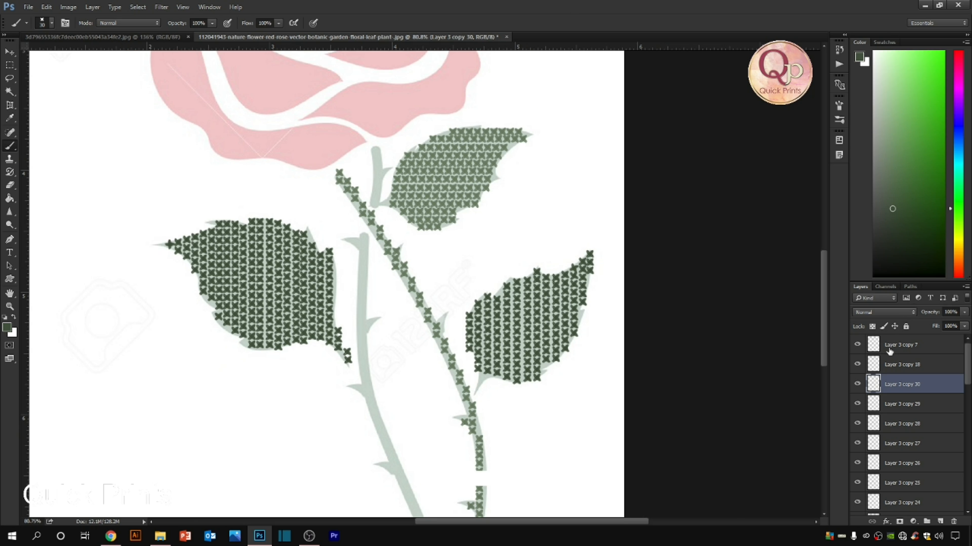
Select all the stem stitch layers from Layer 3 copy 7 down to the last copy and merge them into one
scroll(461, 192, down, 5)
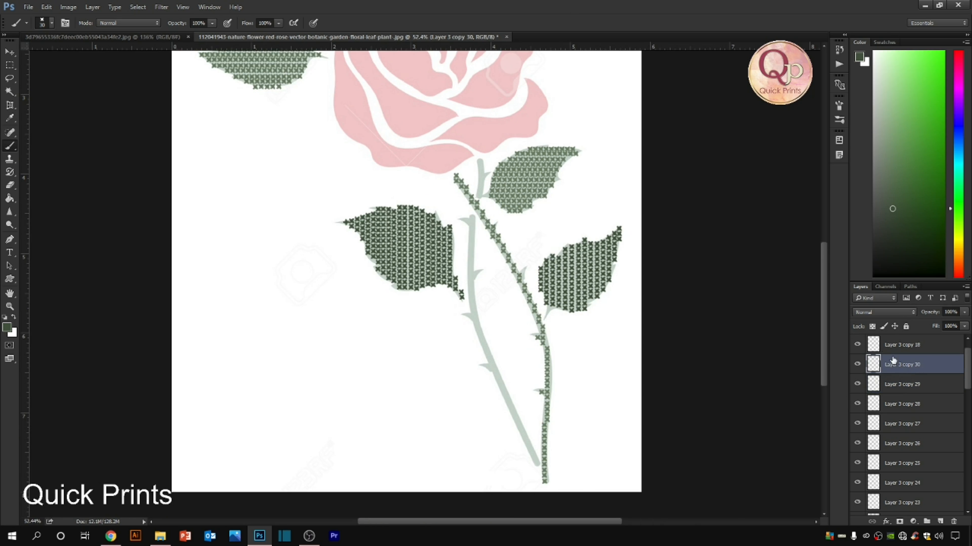
click(905, 357)
scroll(903, 401, down, 10)
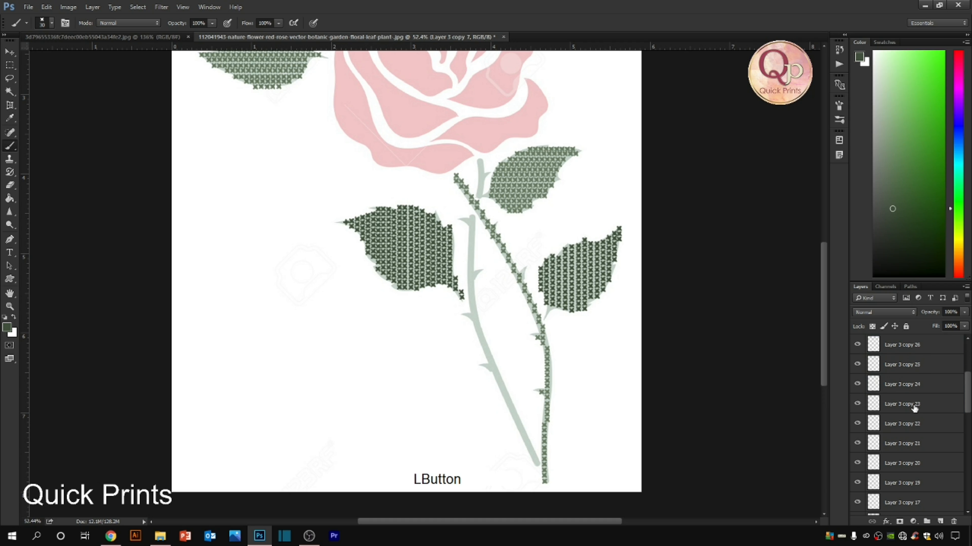
scroll(901, 447, down, 1)
shift+click(900, 447)
key(ctrl+e)
Merge the combined stem stitches with Layer 3 and check the layer by toggling its visibility
click(859, 345)
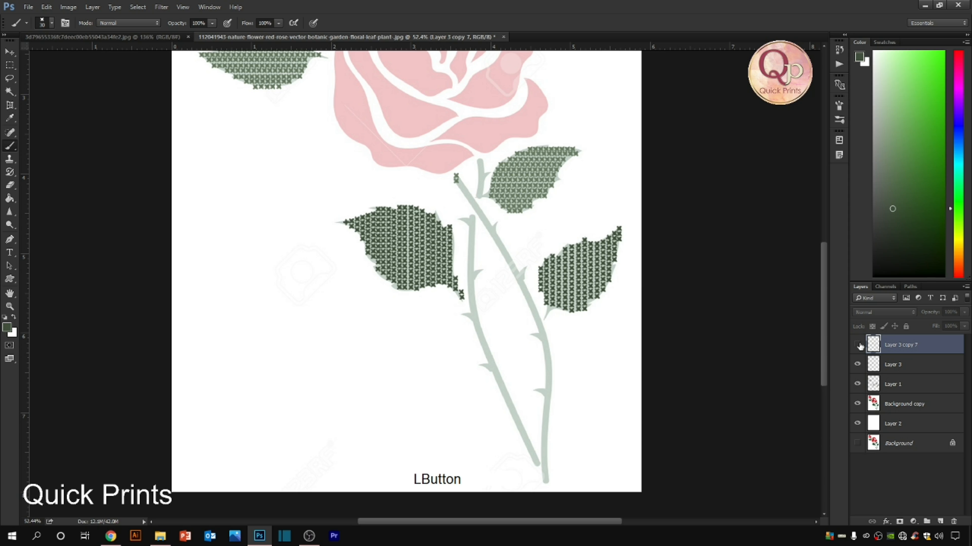
click(859, 346)
key(ctrl+e)
click(858, 345)
click(859, 345)
Add a new layer and paint a column of dark green cross stitches down the short stem under the rose
scroll(450, 260, up, 2)
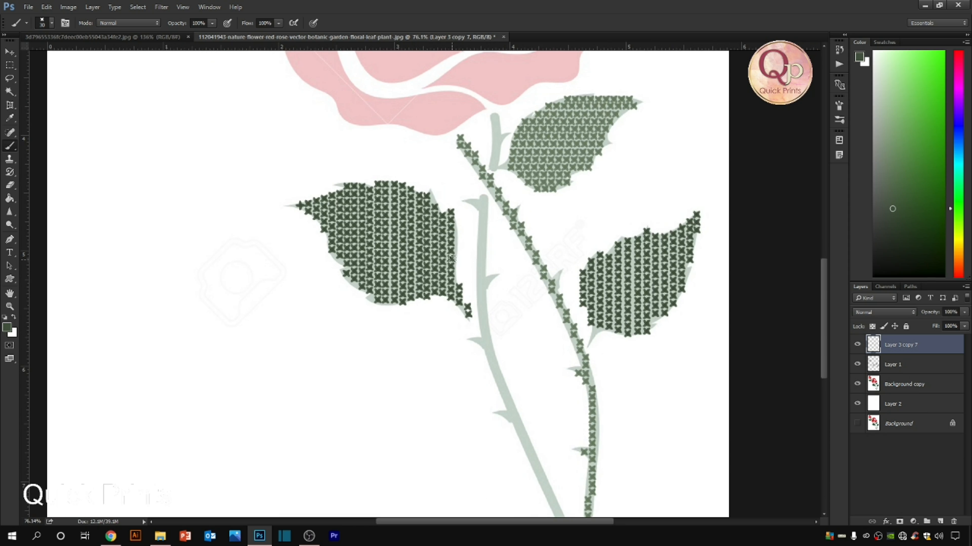
ctrl+click(566, 201)
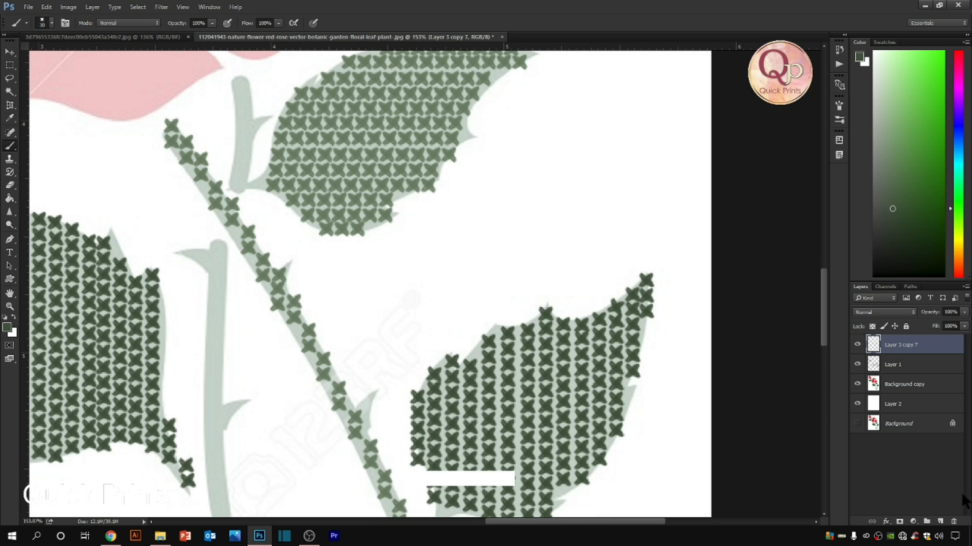
click(939, 522)
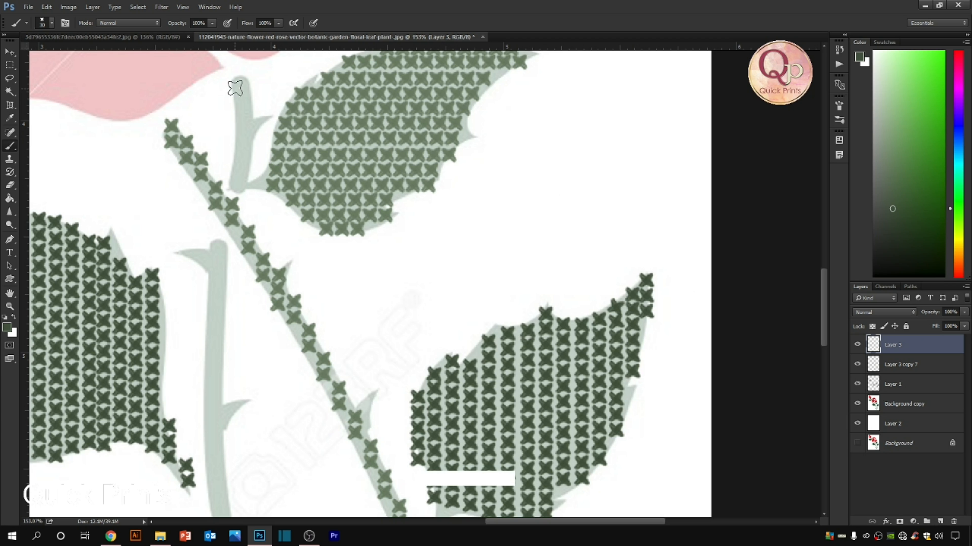
drag(241, 84, 244, 185)
Paint a straight column of dark green stitches down the upper part of the left stem to its second left-pointing thorn
drag(198, 298, 196, 145)
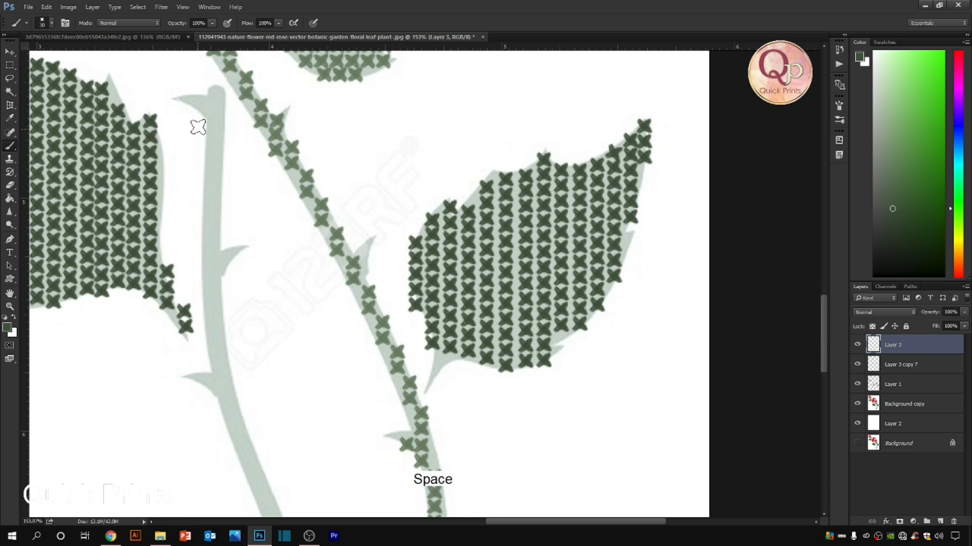
mouse_move(214, 92)
mouse_down()
mouse_move(212, 358)
mouse_move(173, 207)
mouse_move(157, 194)
mouse_up()
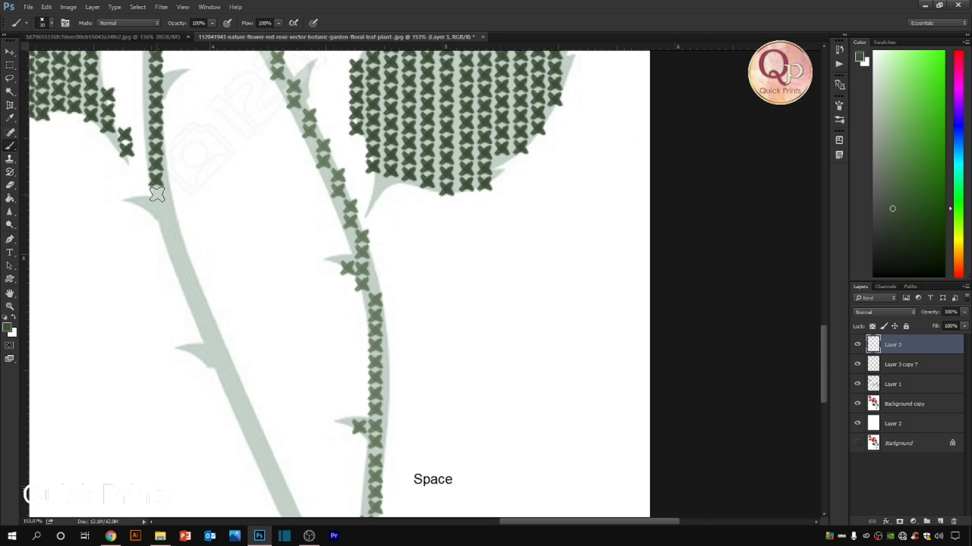
shift+click(155, 194)
shift+click(163, 214)
Start a second stitch column one stitch to the right, below the left stem's second left-pointing thorn, keeping only its first two stitches
ctrl+click(155, 203)
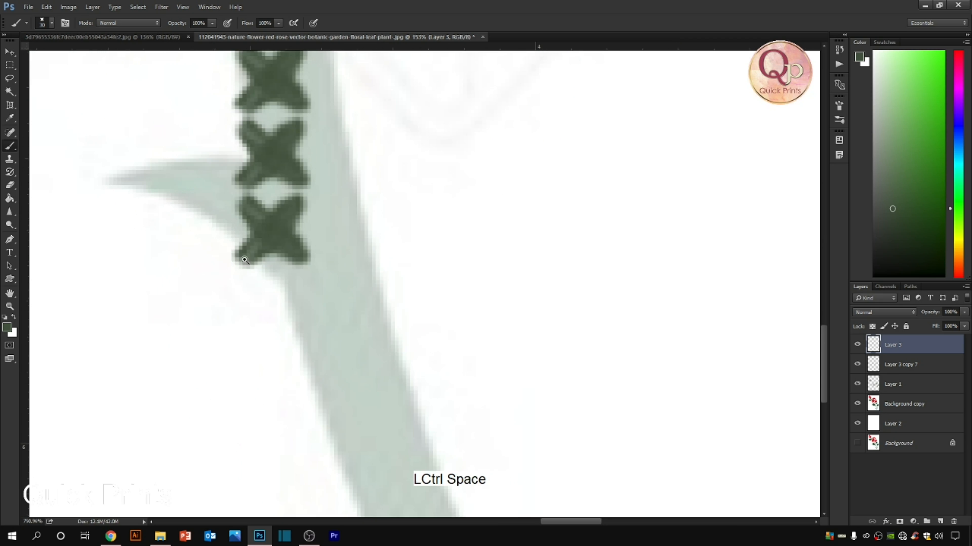
click(347, 232)
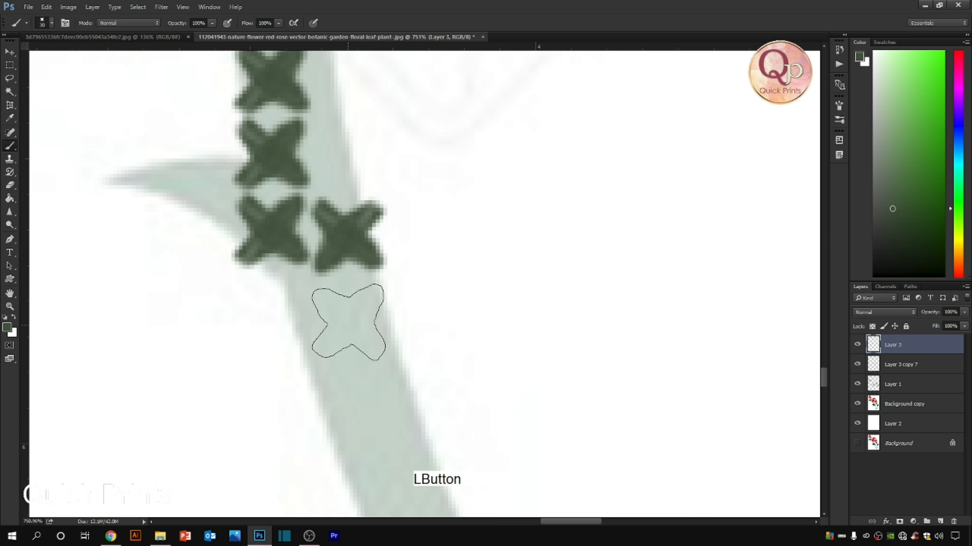
shift+click(354, 308)
shift+click(360, 393)
mouse_move(369, 423)
mouse_down()
mouse_move(335, 197)
mouse_move(325, 163)
mouse_up()
key(ctrl+alt+z)
scroll(317, 180, down, 5)
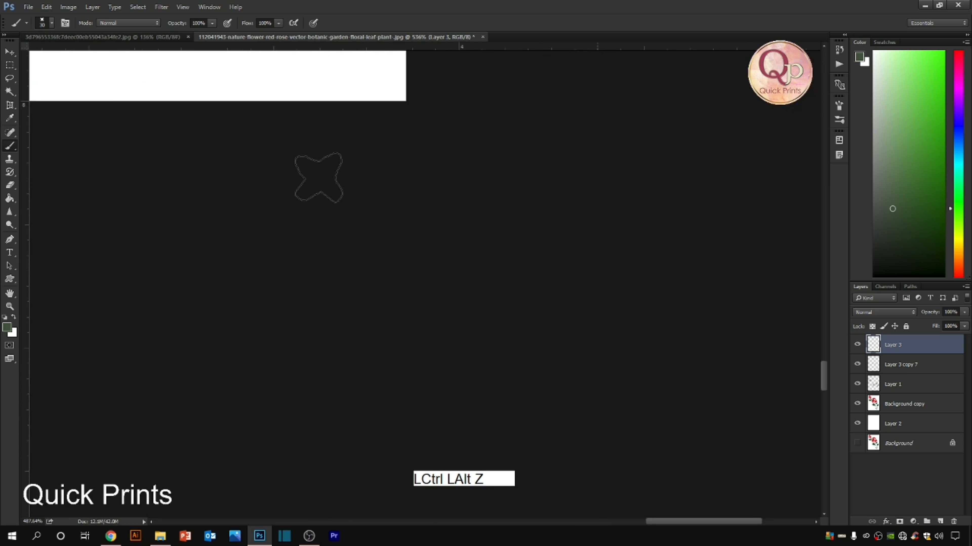
key(ctrl+alt+z)
Extend the offset column on the left stem with two evenly spaced stitches, undoing the misplaced attempts
shift+click(336, 266)
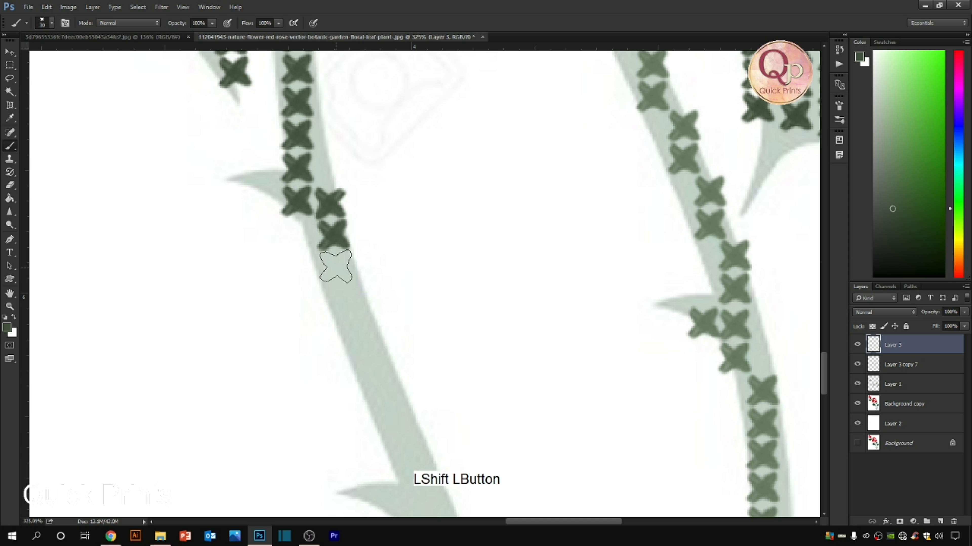
click(340, 302)
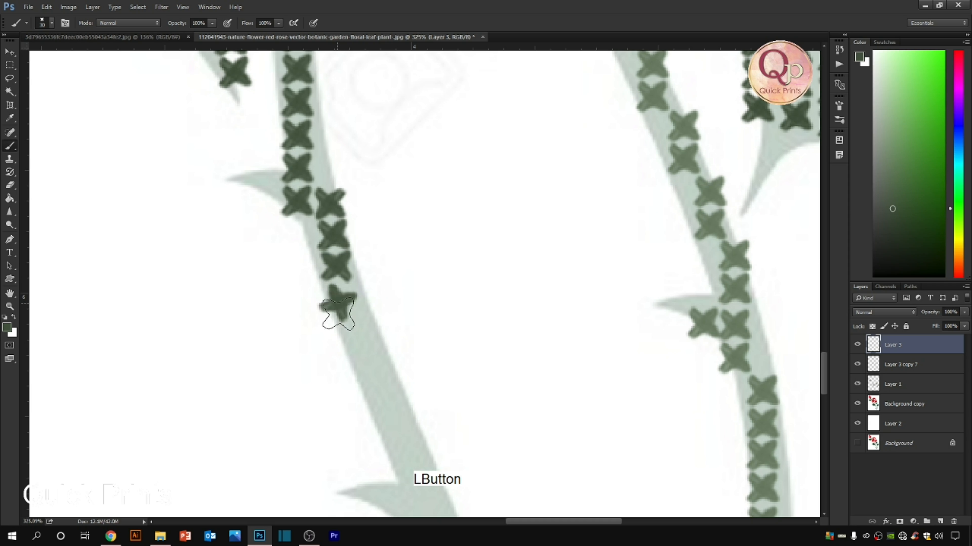
key(ctrl+alt+z)
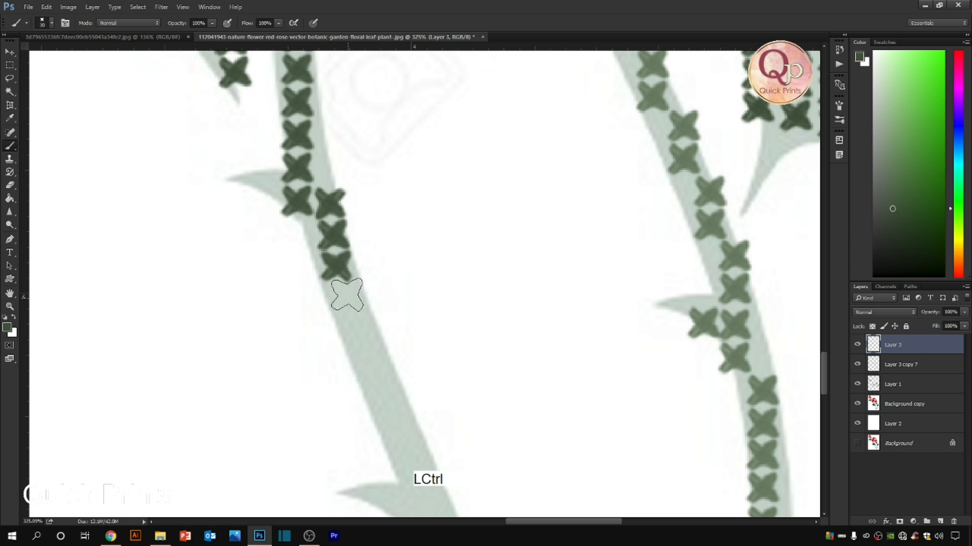
key(ctrl+alt+z)
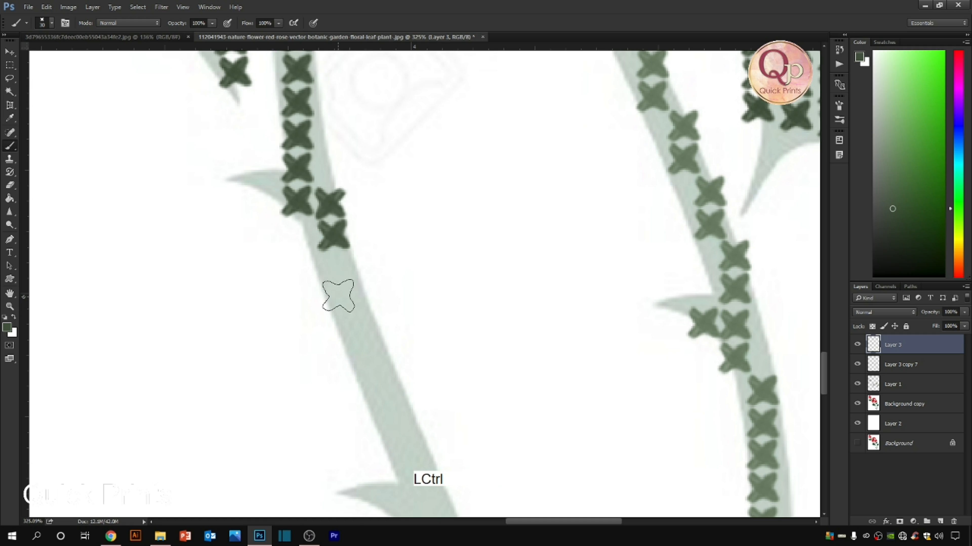
shift+click(337, 271)
shift+click(336, 303)
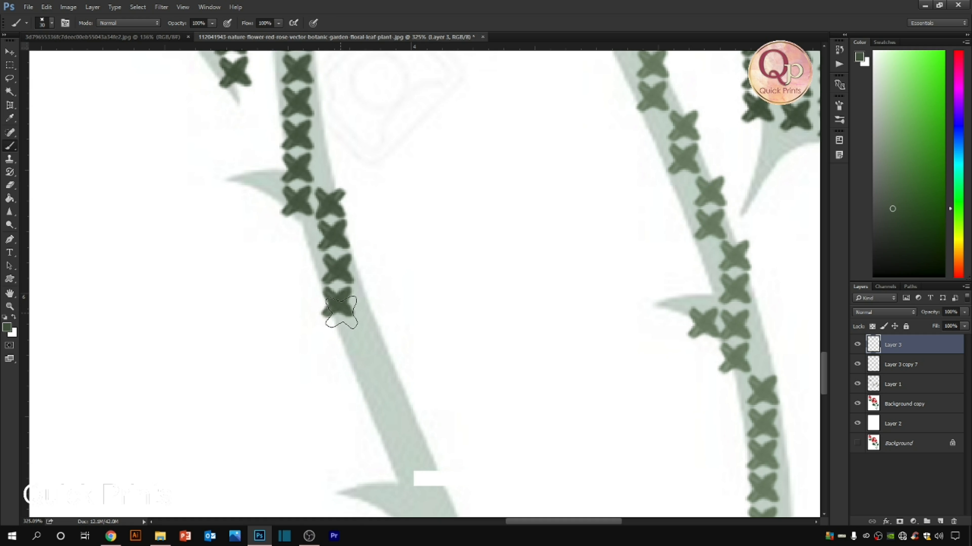
Paint a vertical pair of stitches shifted right to follow the left stem's slant, undoing the first try
drag(367, 347, 303, 248)
shift+click(292, 226)
shift+click(308, 250)
key(ctrl+alt+z)
shift+click(304, 231)
shift+click(304, 264)
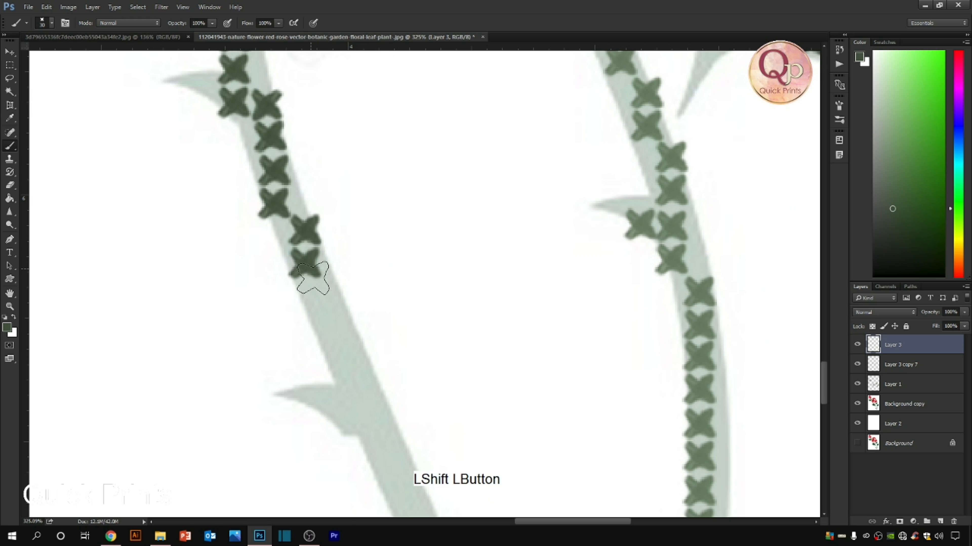
Paint another right-shifted stitch pair just above the left stem's lowest thorn after undoing a slanted stroke
drag(334, 297, 338, 340)
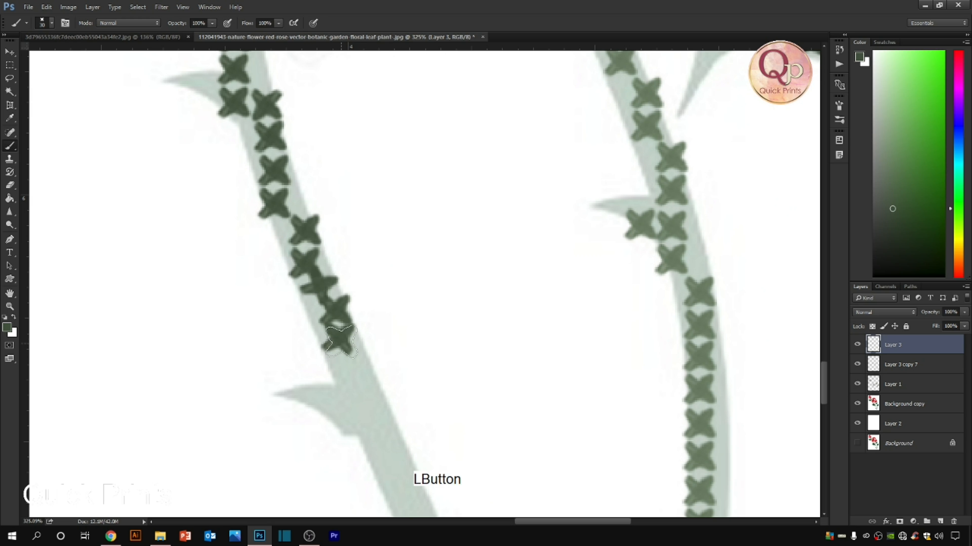
key(ctrl+alt+z)
drag(331, 296, 330, 346)
drag(372, 391, 348, 197)
Paint further right-shifted stitch pairs down the left stem past its lowest thorn, undoing the overlapping slanted strokes
drag(321, 160, 333, 184)
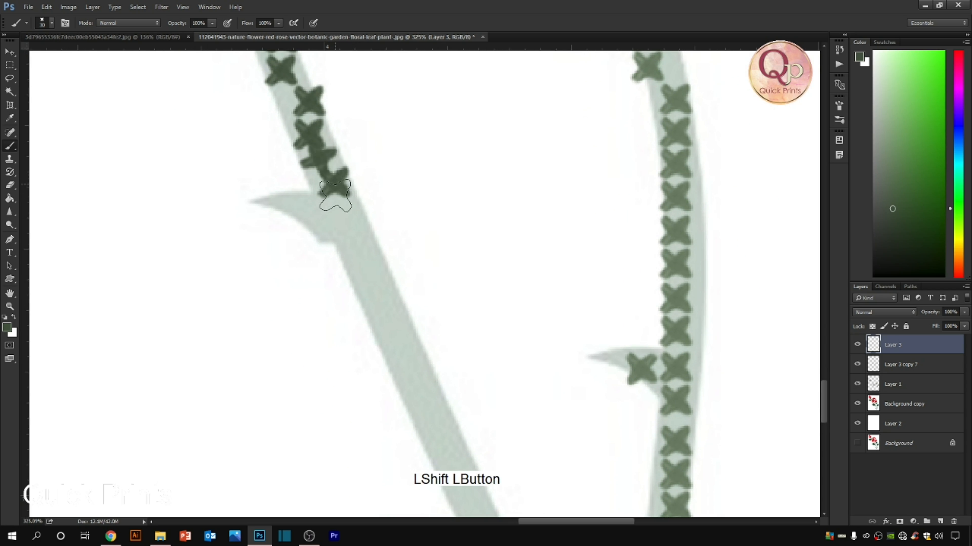
key(ctrl+alt+z)
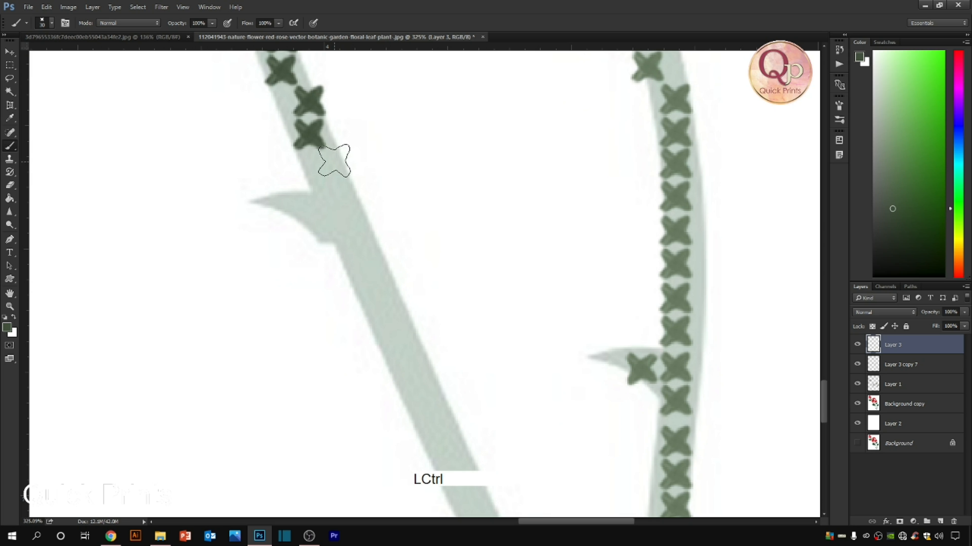
mouse_move(336, 162)
mouse_down()
mouse_move(338, 220)
mouse_move(362, 230)
mouse_move(363, 274)
mouse_up()
key(ctrl+alt+z)
mouse_move(362, 226)
mouse_down()
mouse_move(358, 271)
mouse_move(390, 326)
mouse_move(352, 206)
mouse_up()
shift+click(373, 224)
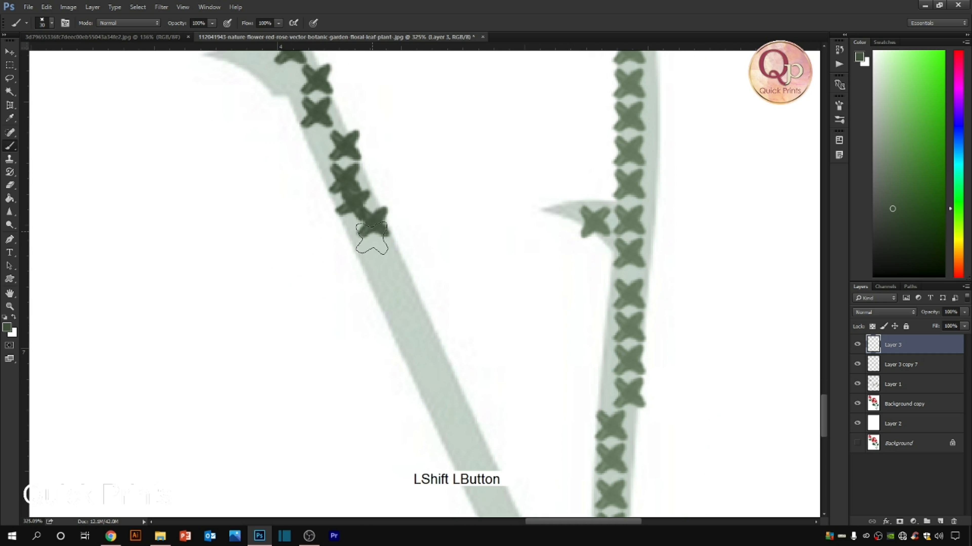
key(ctrl+z)
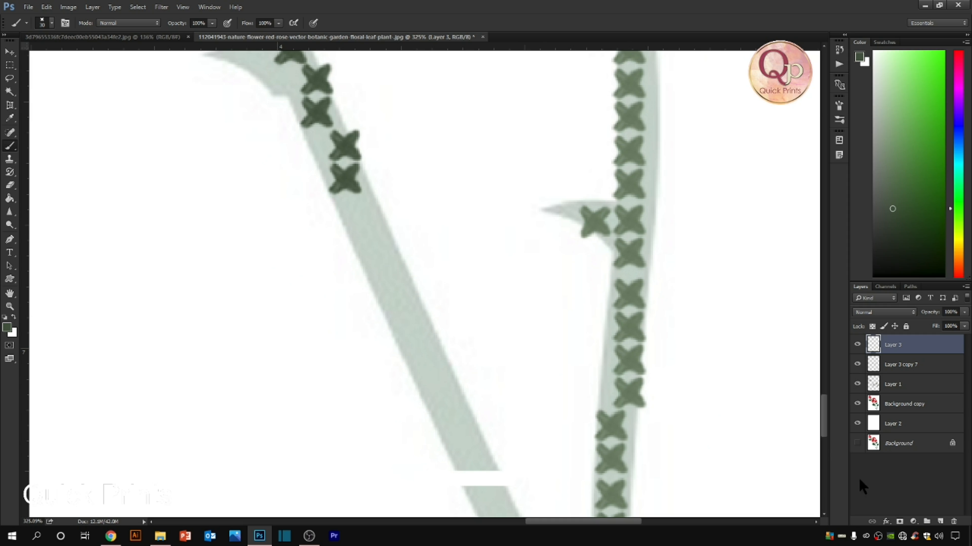
Add a new layer and run dark green cross stitches down the left stem to where it meets the right stem
click(939, 521)
mouse_move(375, 212)
mouse_down()
mouse_move(375, 245)
mouse_move(417, 333)
mouse_move(381, 186)
mouse_move(431, 363)
mouse_move(430, 303)
mouse_move(465, 377)
mouse_move(460, 365)
mouse_up()
drag(465, 372, 494, 431)
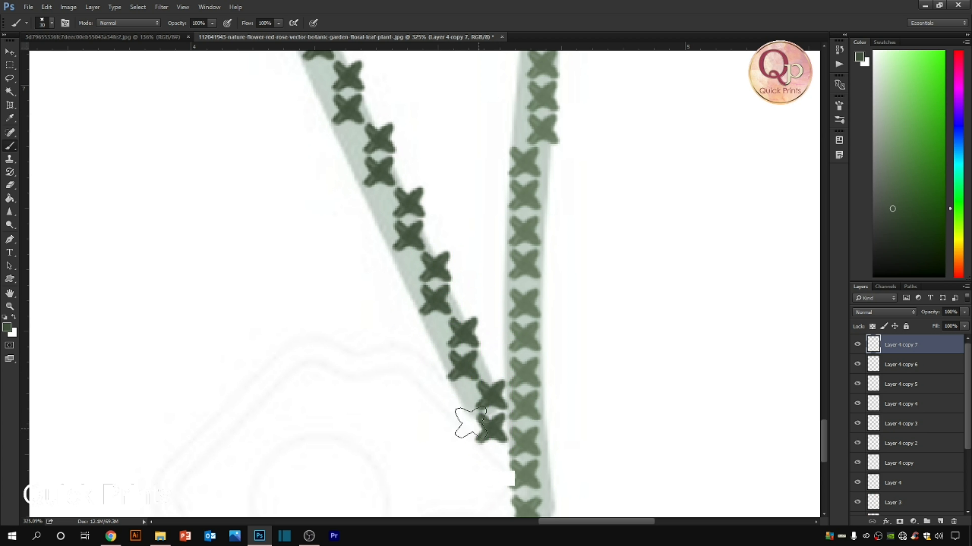
Fill the gaps along the left edge of the left stem's lower part with single dark green stitches
scroll(470, 423, up, 2)
click(460, 394)
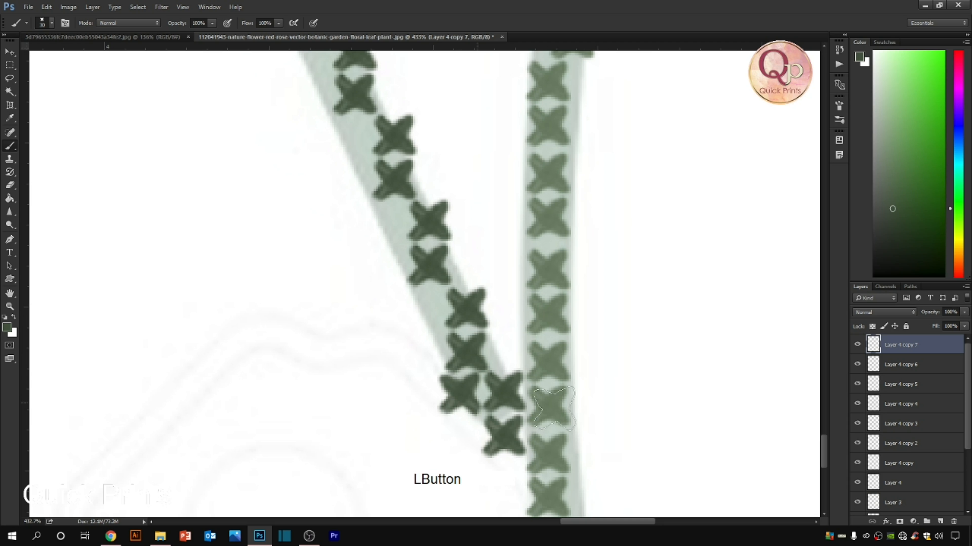
click(422, 305)
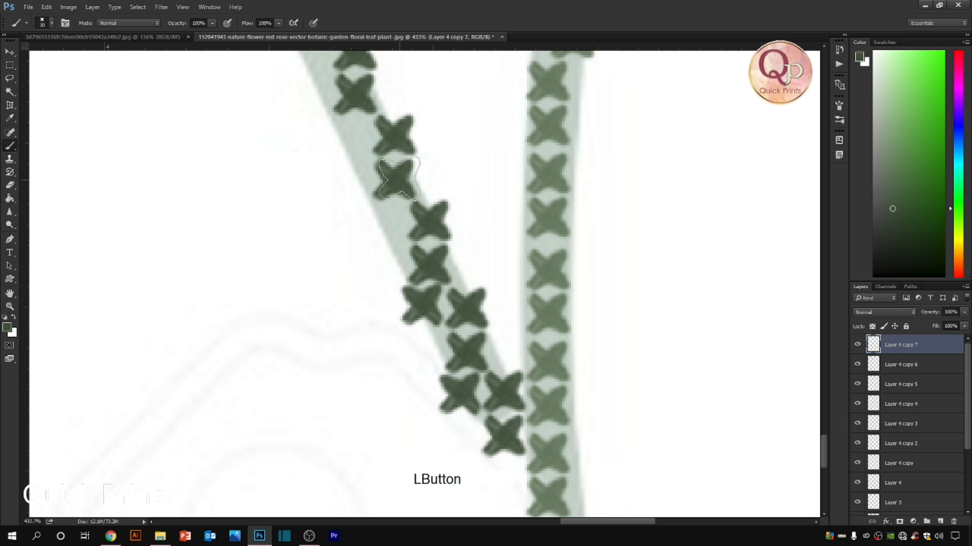
click(382, 220)
click(352, 136)
scroll(399, 184, down, 5)
key(ctrl+z)
key(space)
mouse_move(373, 116)
mouse_down()
mouse_move(382, 147)
mouse_move(365, 281)
mouse_up()
scroll(383, 147, up, 2)
click(355, 165)
Continue the dark green filler stitches up the left edge of the left stem to just below its lowest thorn
key(space)
click(330, 249)
click(305, 180)
key(space)
mouse_move(272, 126)
mouse_down()
mouse_move(308, 228)
mouse_move(366, 316)
mouse_up()
click(369, 309)
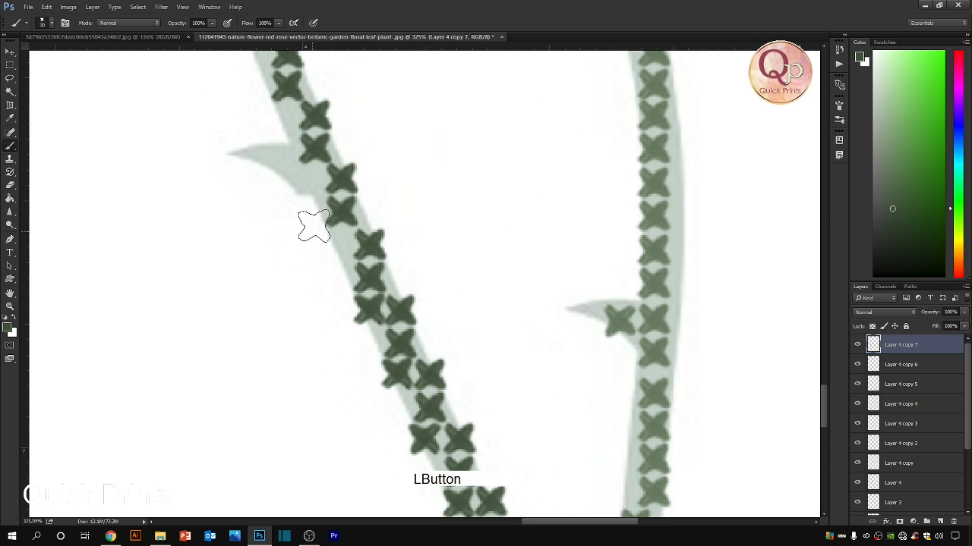
click(337, 241)
Stitch the left stem's lowest thorn and its base in dark green, plus one filler stitch on the stem above it
key(space)
drag(298, 226, 369, 367)
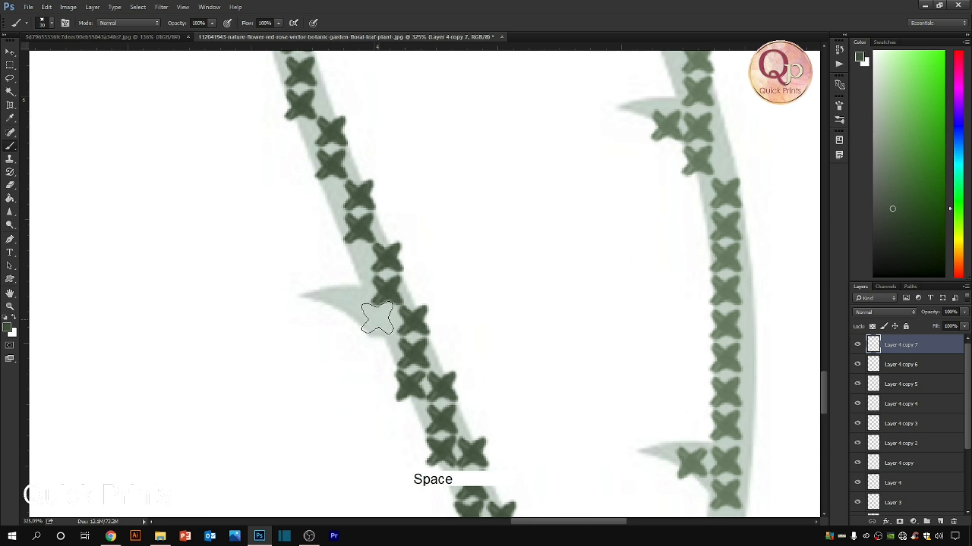
click(384, 322)
click(354, 305)
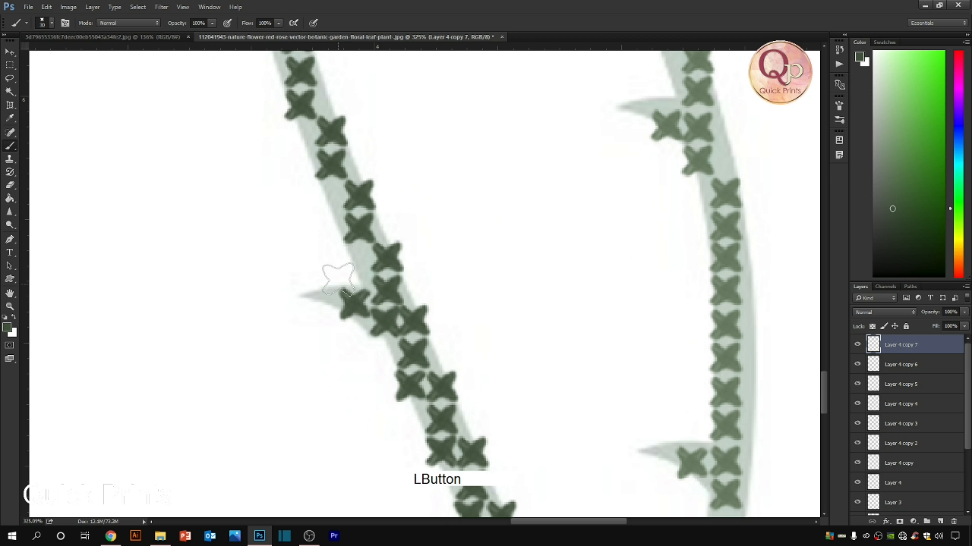
click(359, 259)
Add dark green filler stitches on the left edge of the left stem up to just below its next thorn
key(space)
mouse_move(329, 211)
mouse_down()
mouse_move(333, 293)
mouse_move(317, 287)
mouse_move(320, 303)
mouse_up()
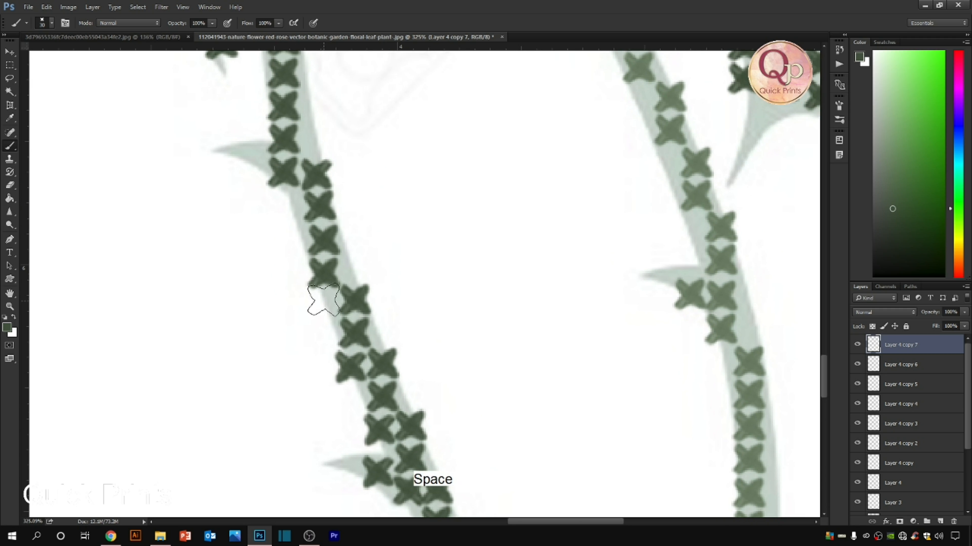
click(319, 303)
click(287, 207)
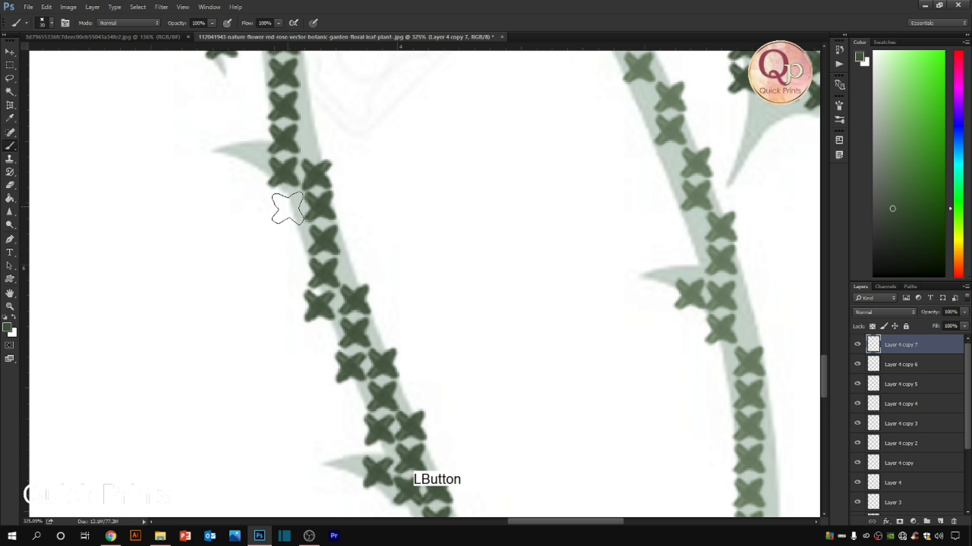
key(space)
drag(279, 235, 292, 343)
drag(278, 173, 288, 253)
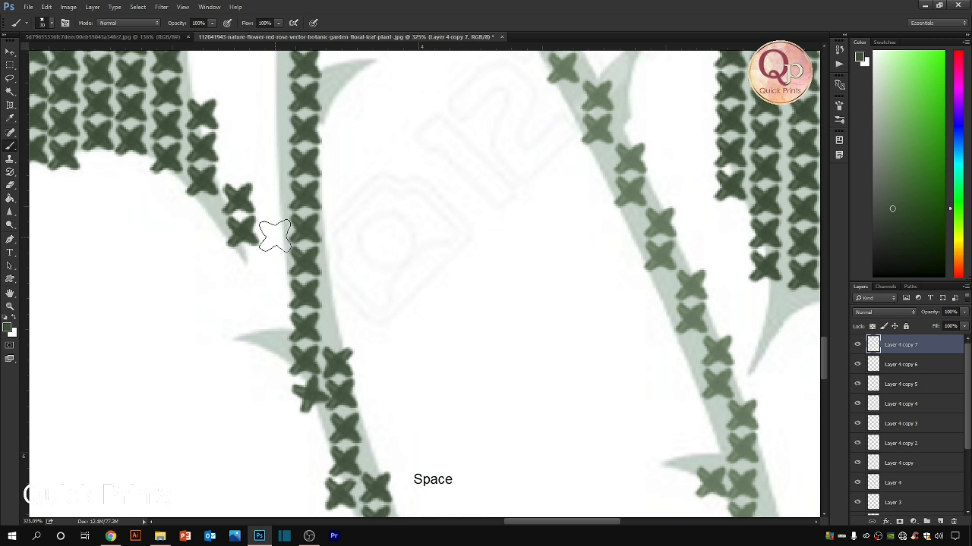
Place one dark green stitch on each of the left stem's two middle thorns, one on either side
scroll(287, 206, down, 3)
scroll(290, 207, down, 4)
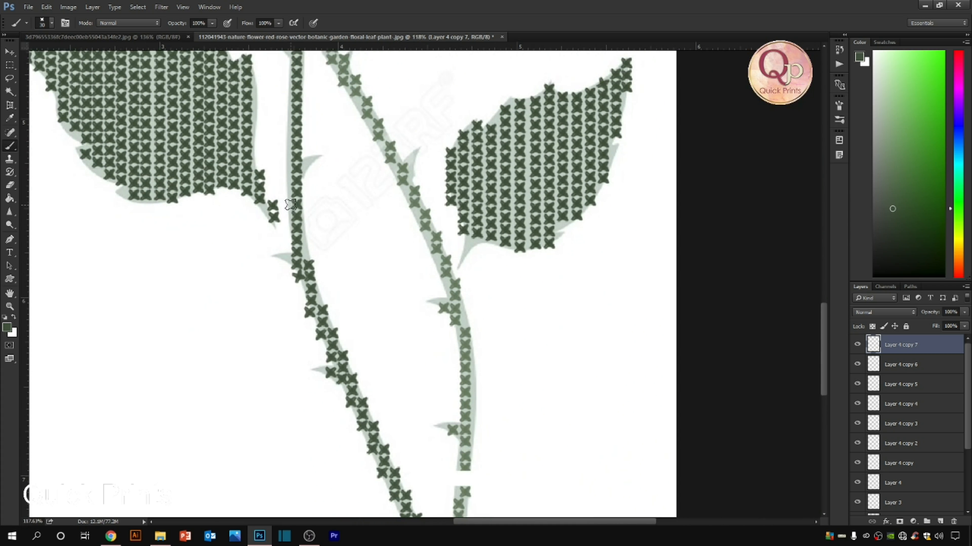
scroll(290, 205, down, 4)
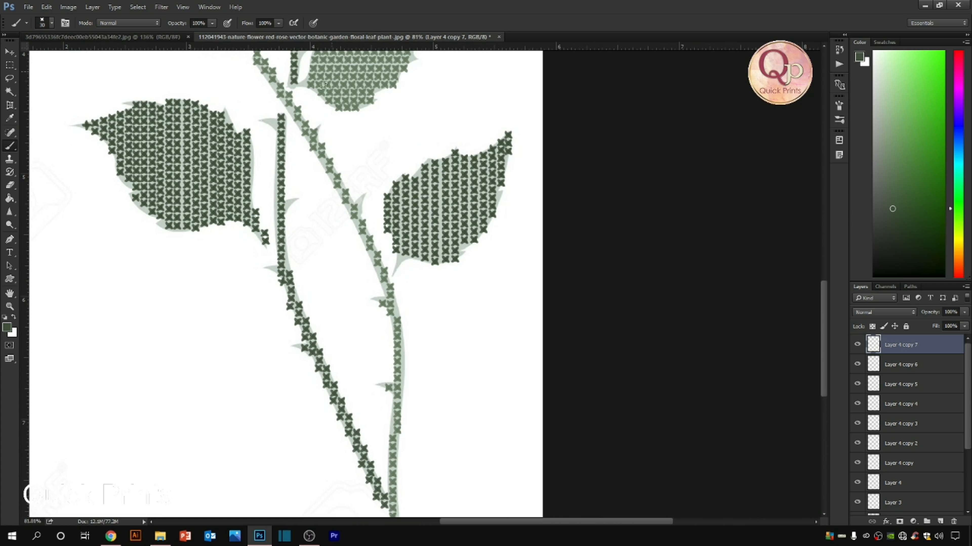
scroll(288, 191, up, 5)
click(298, 226)
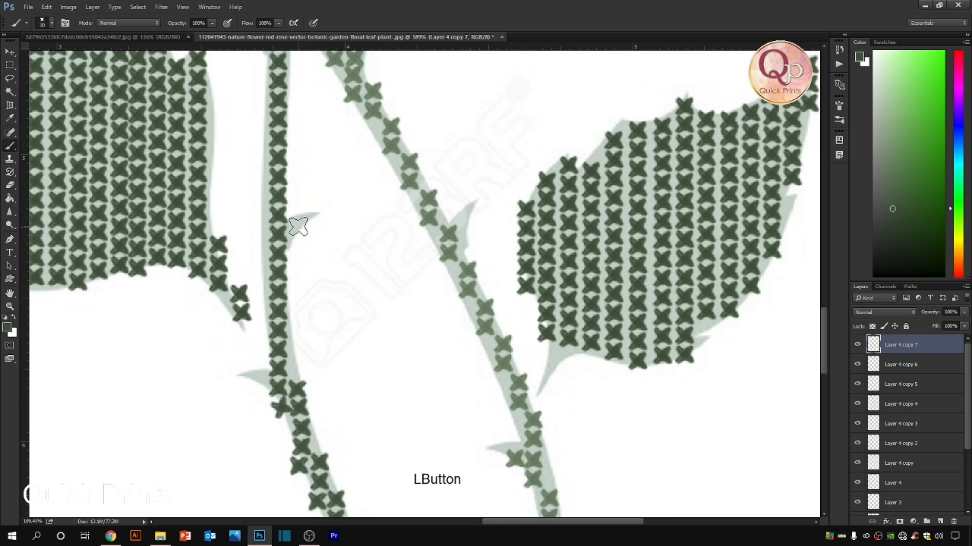
click(257, 375)
Make Layer 3 copy 7, which holds the right stem's stitches, the active layer
scroll(364, 295, down, 5)
scroll(401, 337, up, 3)
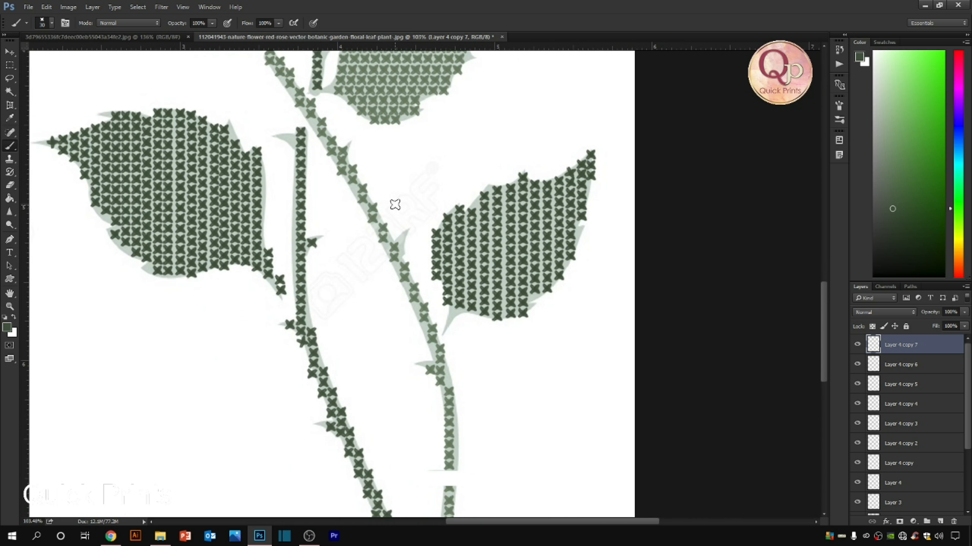
scroll(351, 196, up, 2)
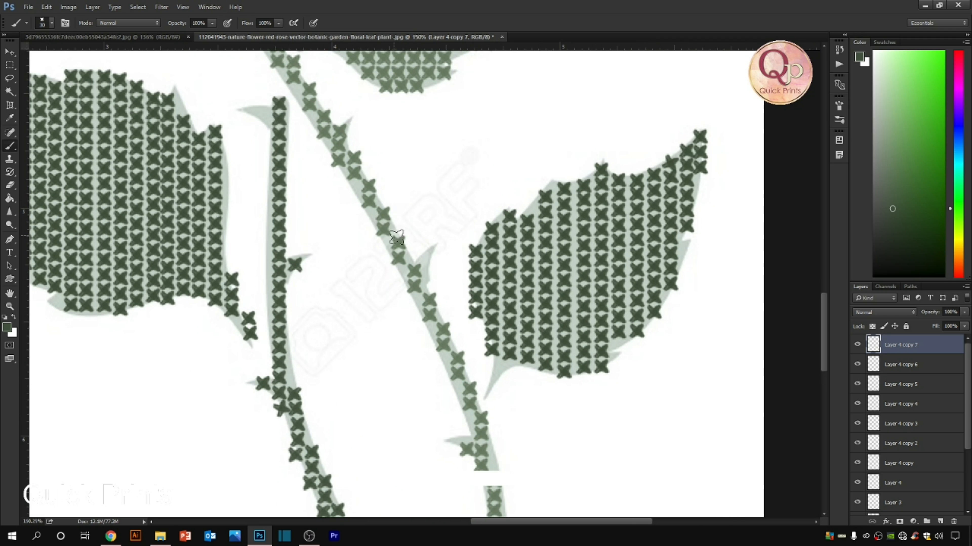
ctrl+right_click(417, 273)
ctrl+click(432, 277)
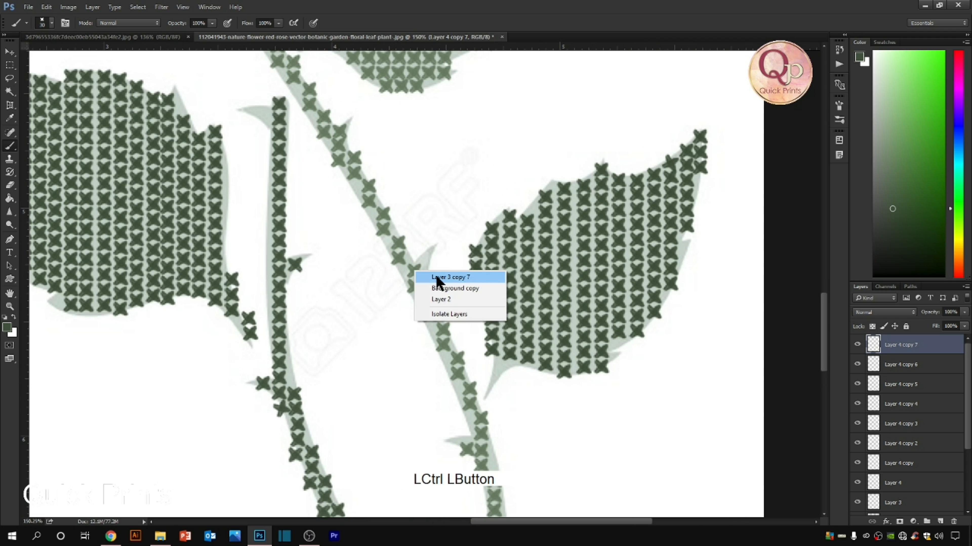
drag(342, 210, 635, 368)
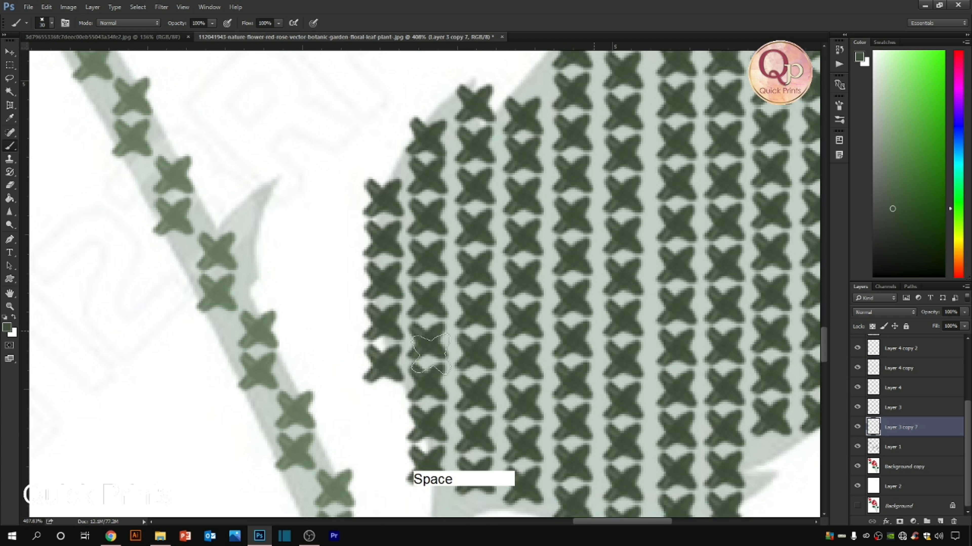
Sample the right stem's lighter green and place a filler stitch on its left edge just below the upper-right thorn
click(213, 335)
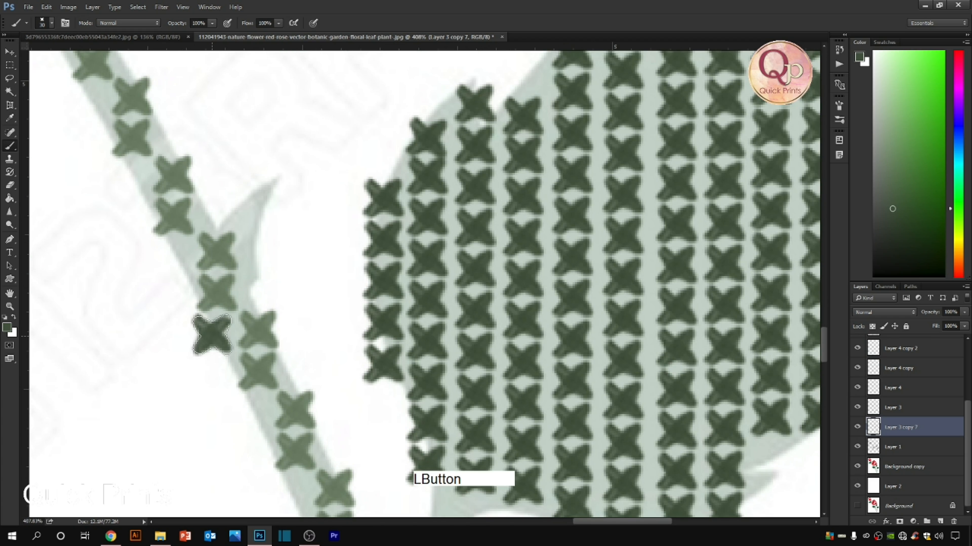
key(ctrl+z)
scroll(212, 335, down, 2)
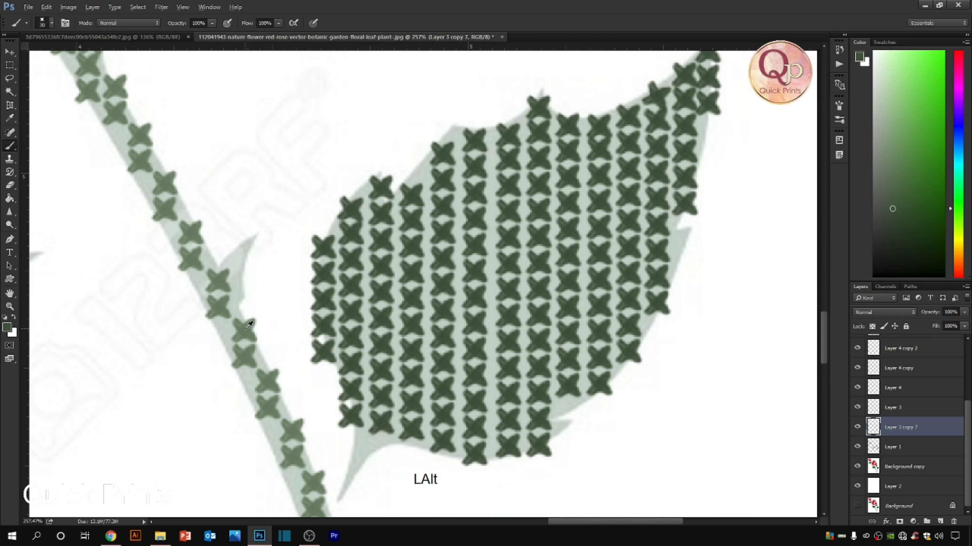
alt+click(247, 326)
click(215, 331)
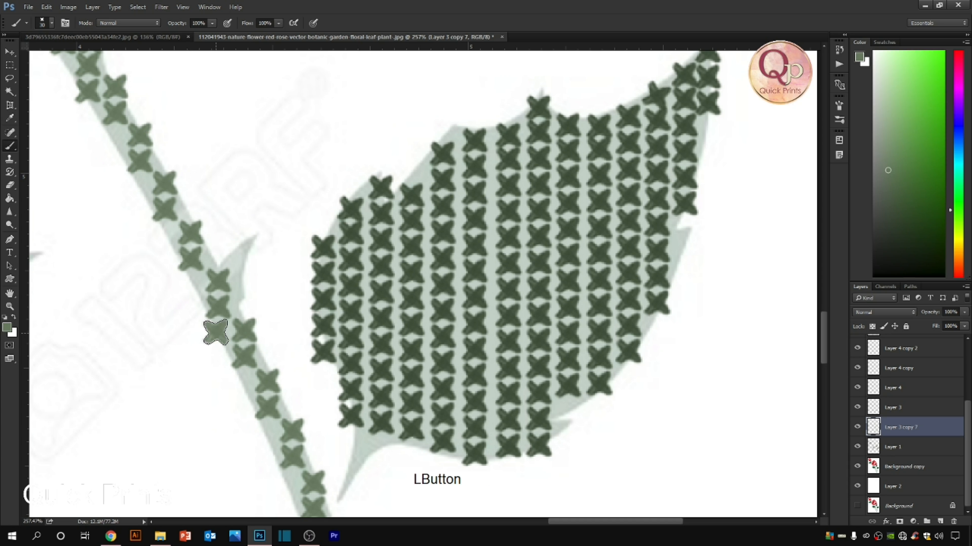
Add another lighter green filler stitch farther down the right stem's left edge on Layer 3 copy 7
scroll(283, 245, down, 3)
drag(311, 276, 283, 196)
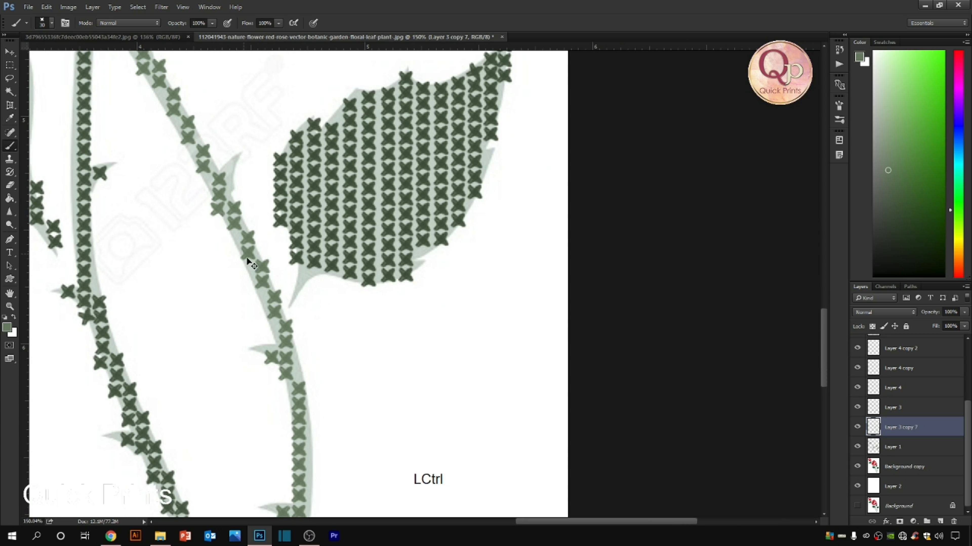
ctrl+right_click(250, 242)
ctrl+click(282, 247)
click(247, 267)
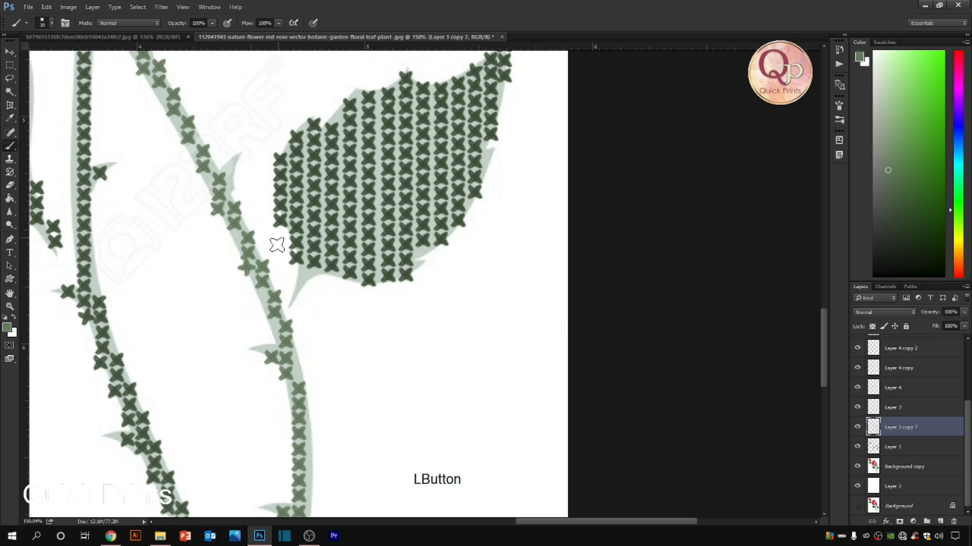
Sample the dark green from the stitches of the large leaf beside the left stem
scroll(318, 311, down, 3)
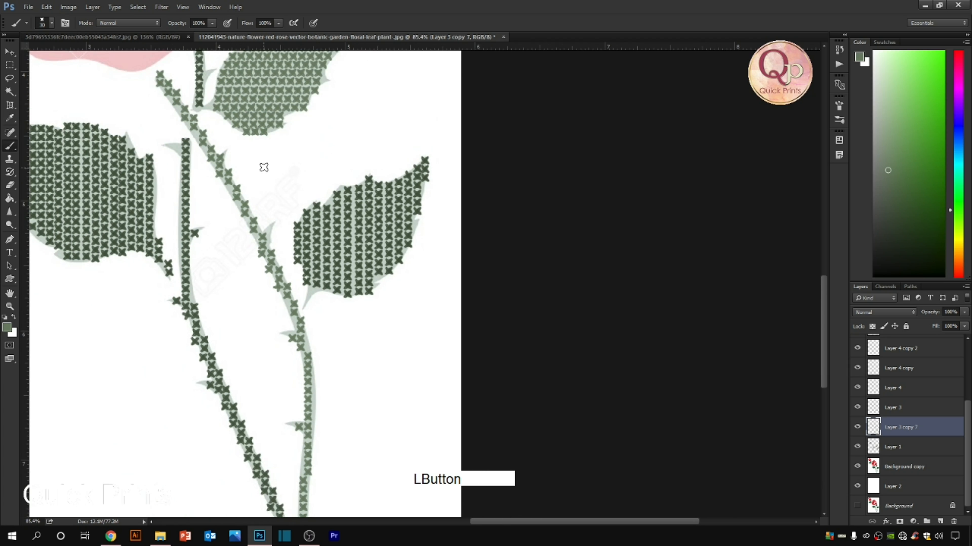
scroll(329, 338, down, 1)
drag(313, 202, 336, 330)
scroll(341, 325, down, 3)
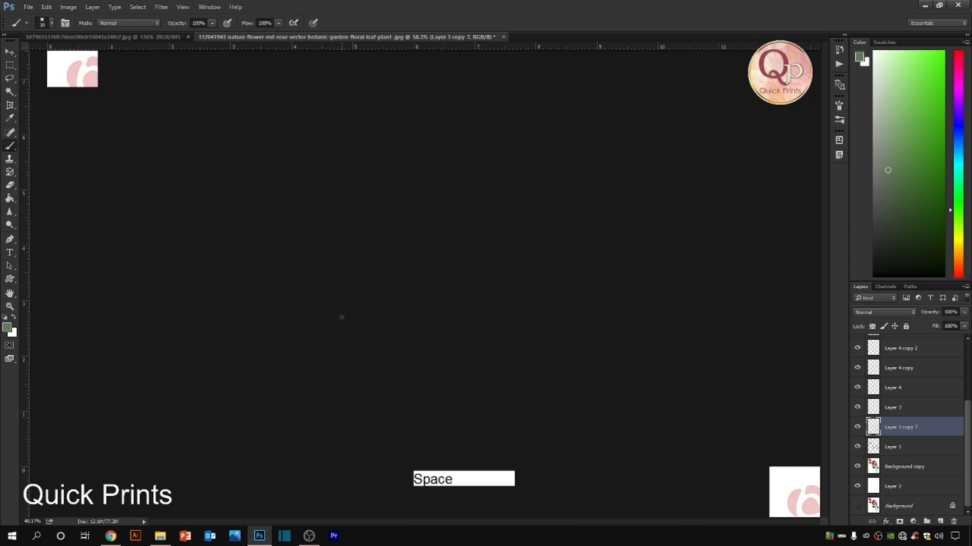
scroll(346, 329, up, 2)
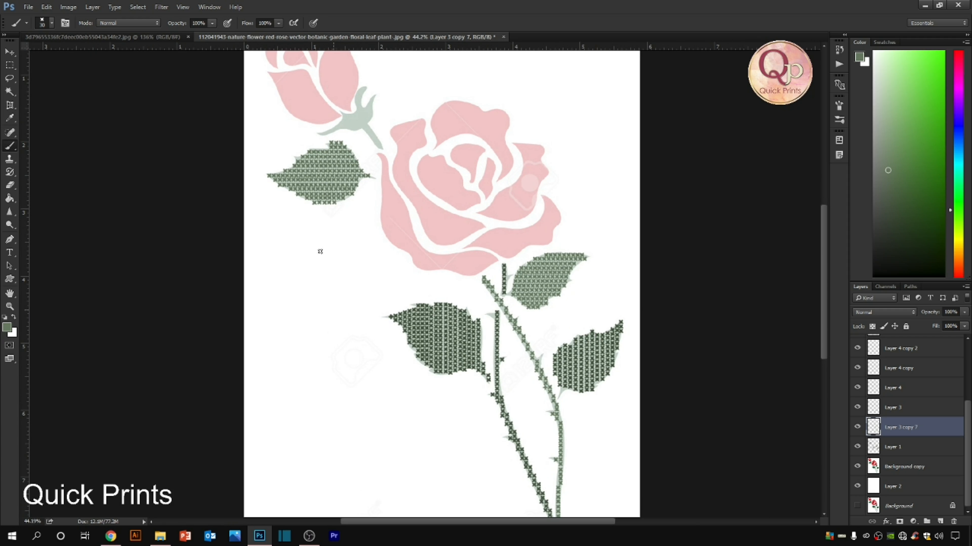
scroll(427, 316, up, 2)
alt+click(457, 338)
Add a new layer and cover the rosebud's sepals, base and short stem with dark green cross stitches
scroll(389, 195, down, 2)
scroll(364, 92, up, 4)
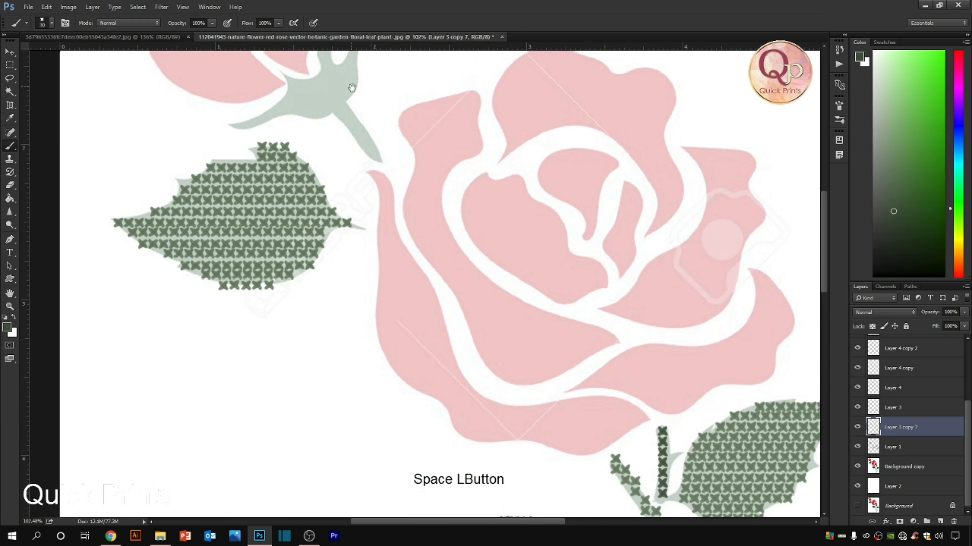
drag(350, 84, 325, 185)
scroll(299, 165, up, 2)
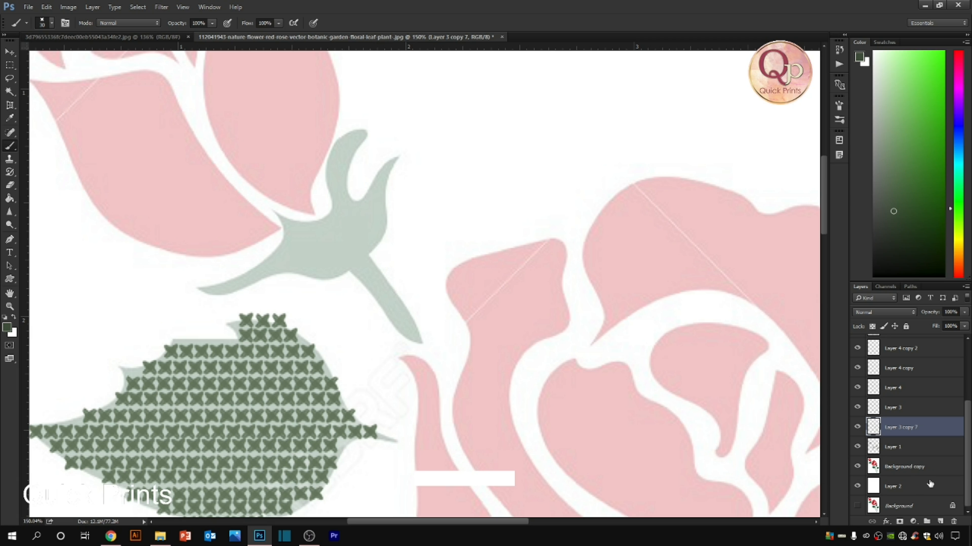
click(938, 522)
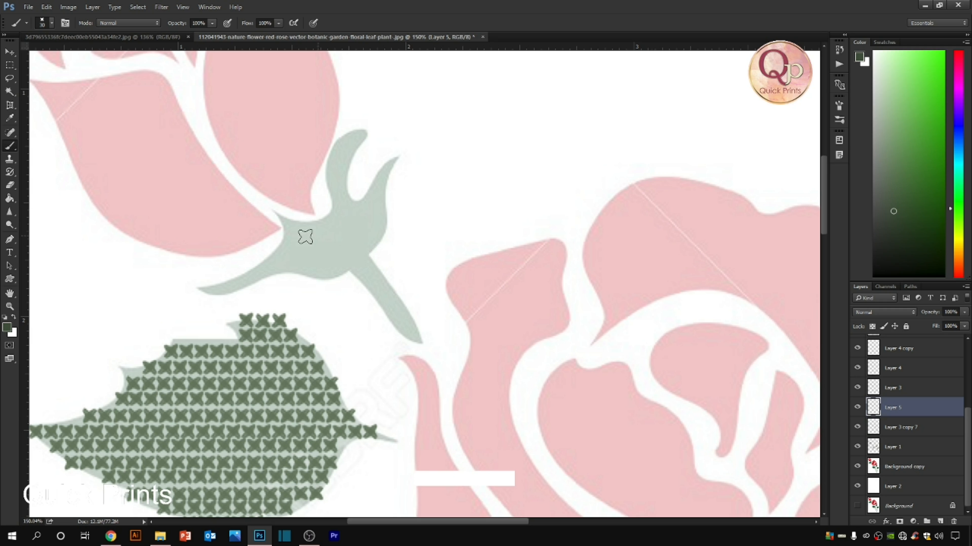
mouse_move(291, 224)
mouse_down()
mouse_move(287, 256)
mouse_move(242, 279)
mouse_up()
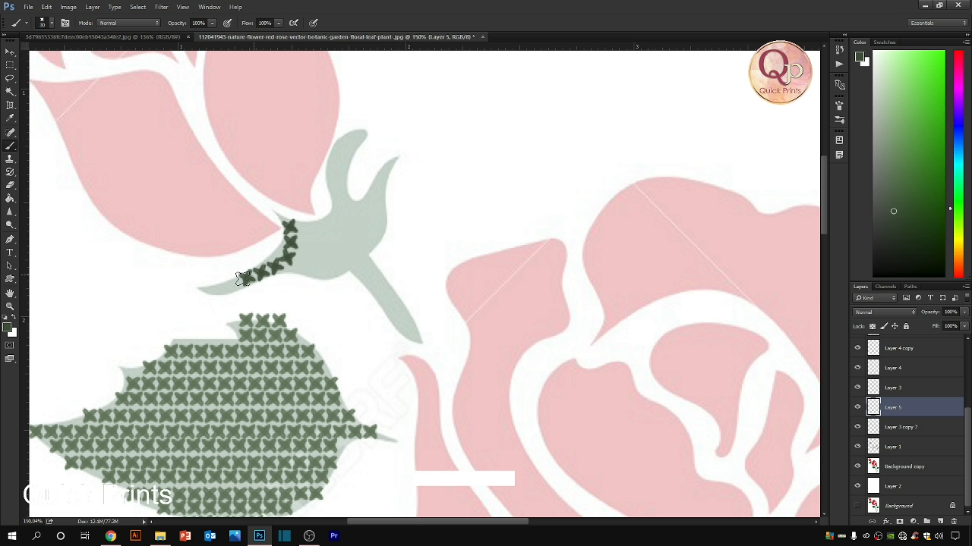
mouse_move(305, 264)
mouse_down()
mouse_move(329, 270)
mouse_move(363, 245)
mouse_up()
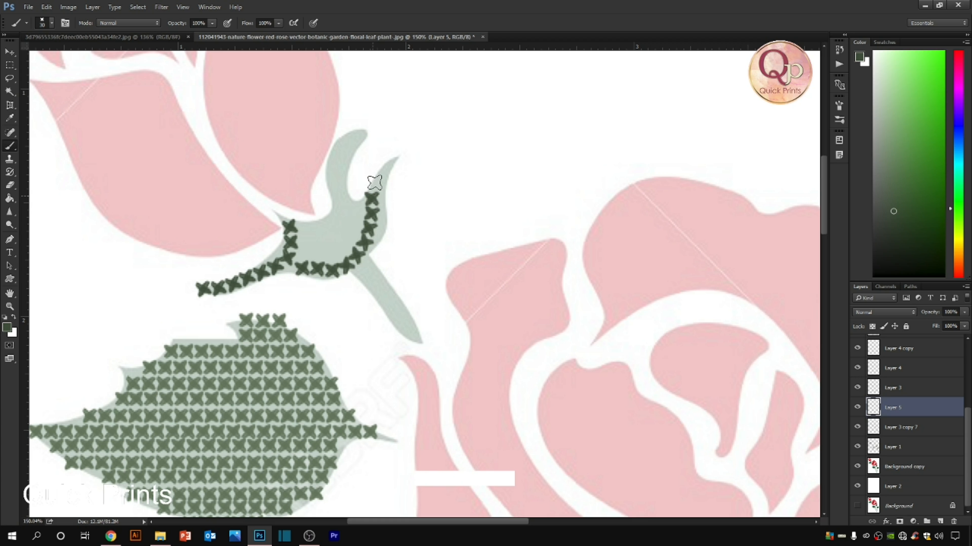
mouse_move(360, 133)
mouse_down()
mouse_move(337, 170)
mouse_move(352, 213)
mouse_move(329, 222)
mouse_move(327, 208)
mouse_move(360, 213)
mouse_move(344, 227)
mouse_move(319, 222)
mouse_move(354, 237)
mouse_move(342, 243)
mouse_move(305, 226)
mouse_move(321, 246)
mouse_move(343, 252)
mouse_move(306, 254)
mouse_move(389, 295)
mouse_move(418, 335)
mouse_up()
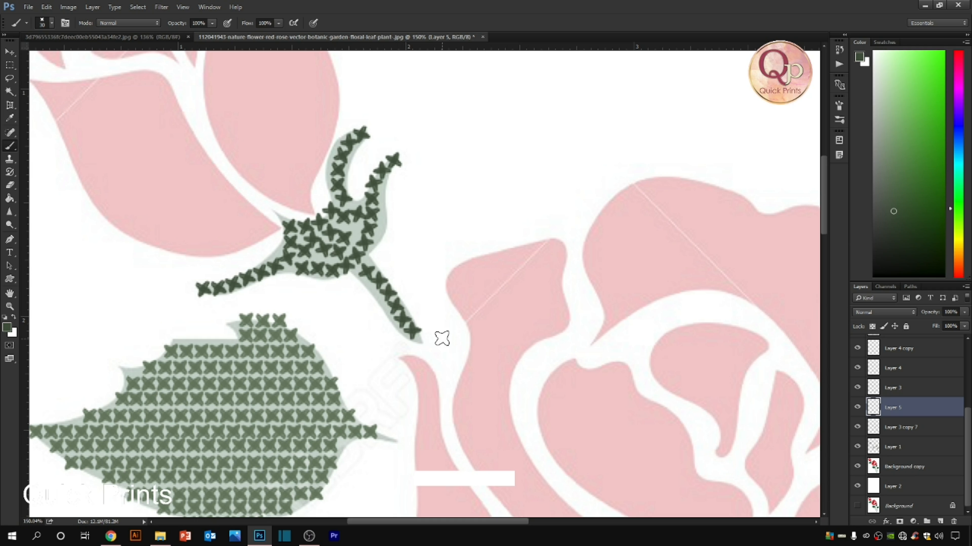
Sample the pink of the rosebud's right petal and set the foreground colour to the stronger pink #de686d
scroll(363, 304, down, 5)
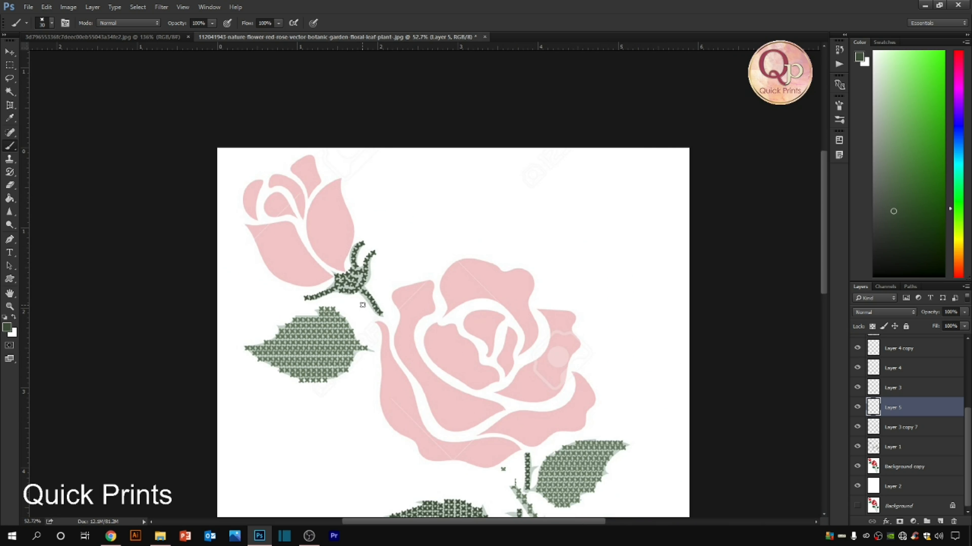
scroll(356, 292, up, 4)
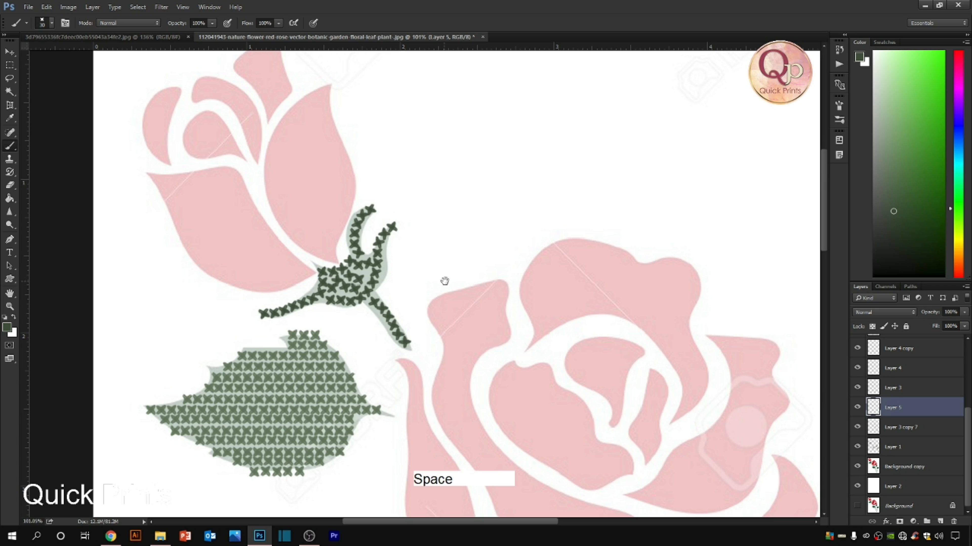
drag(445, 277, 453, 352)
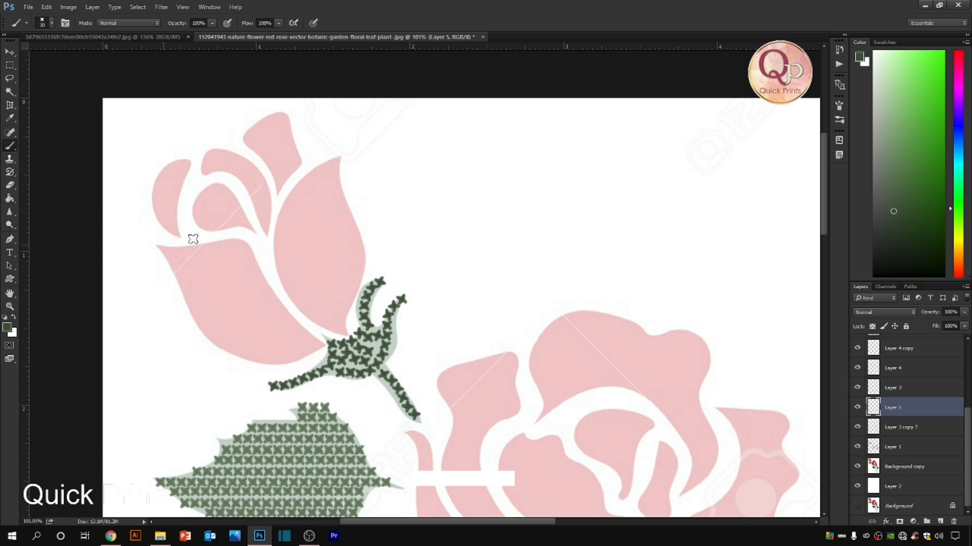
click(8, 330)
click(345, 229)
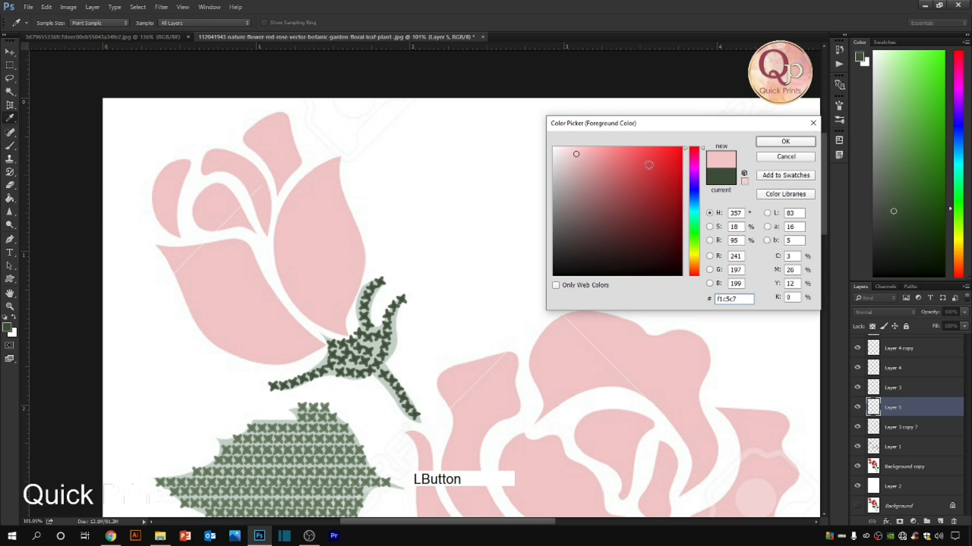
click(622, 164)
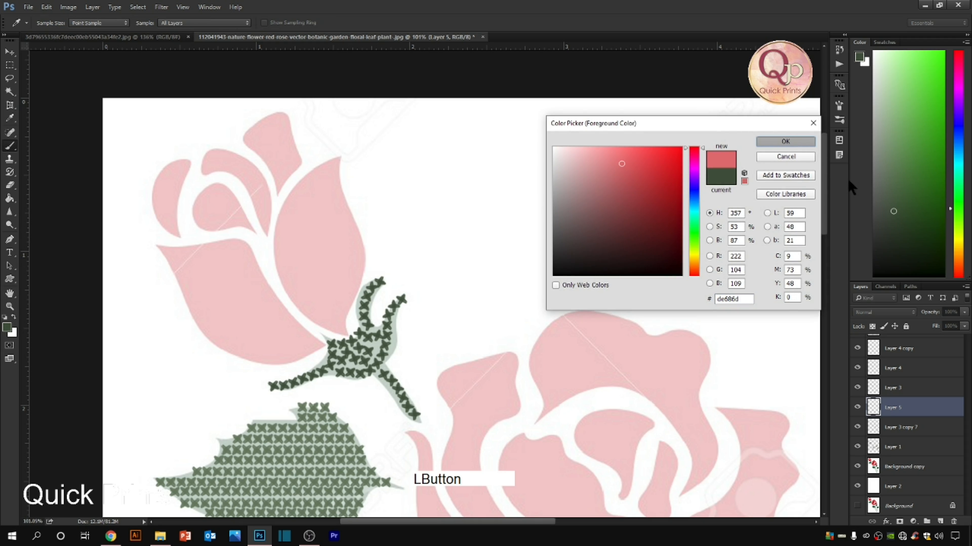
key(Return)
Merge Layer 4 and all its copies up to Layer 4 copy 7 into a single layer
click(914, 342)
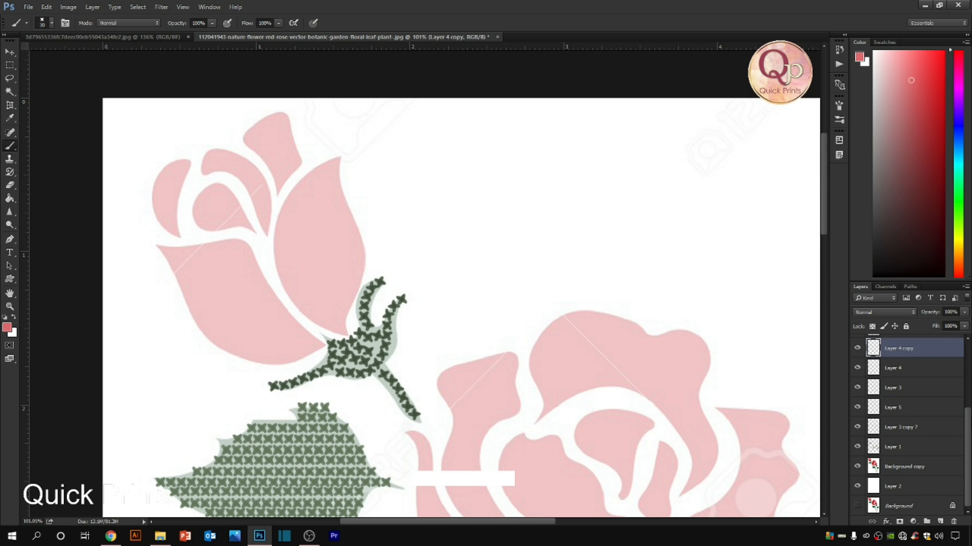
scroll(924, 359, up, 5)
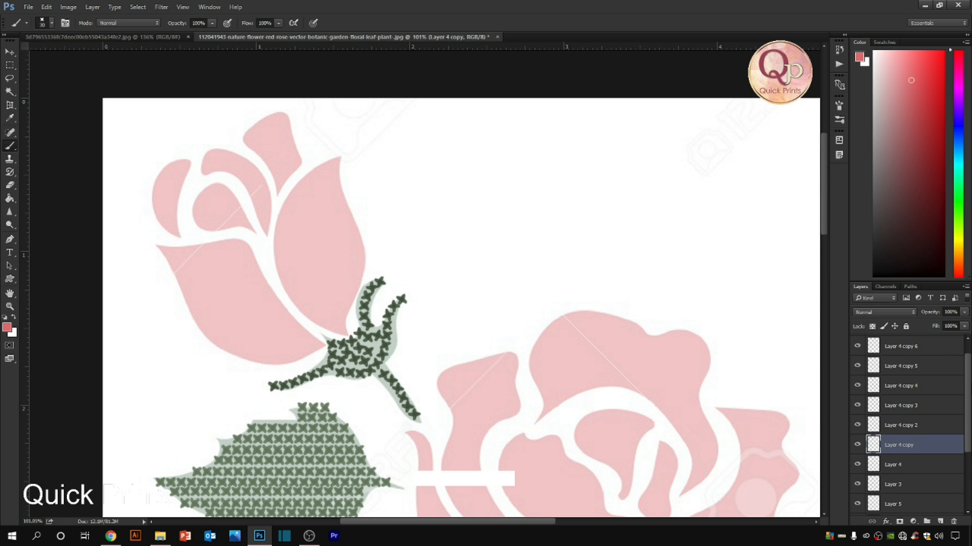
drag(967, 360, 968, 335)
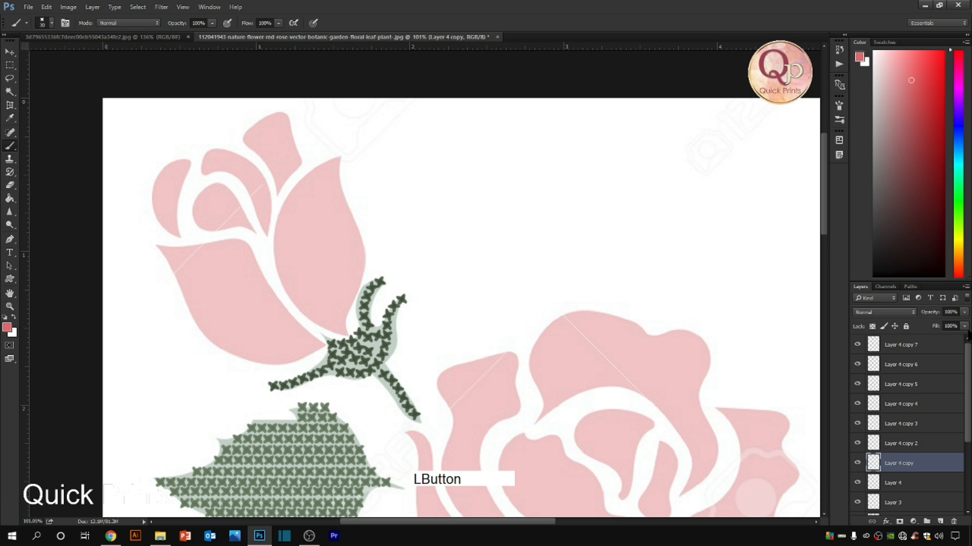
click(926, 345)
shift+click(917, 485)
key(ctrl+e)
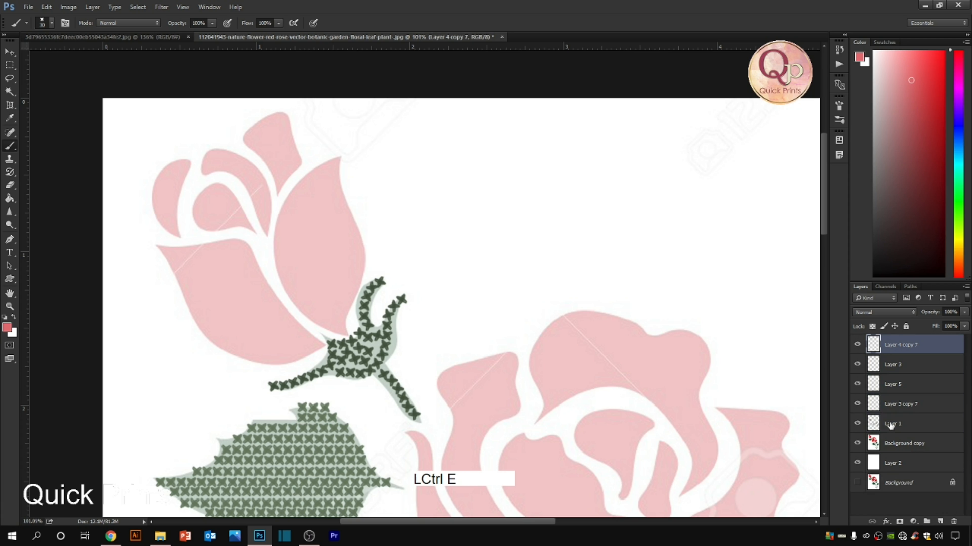
Check the contents of Layer 4 copy 7 and Layer 3 by toggling their visibility, and merge the two layers
key(ctrl+minus)
scroll(225, 63, down, 1)
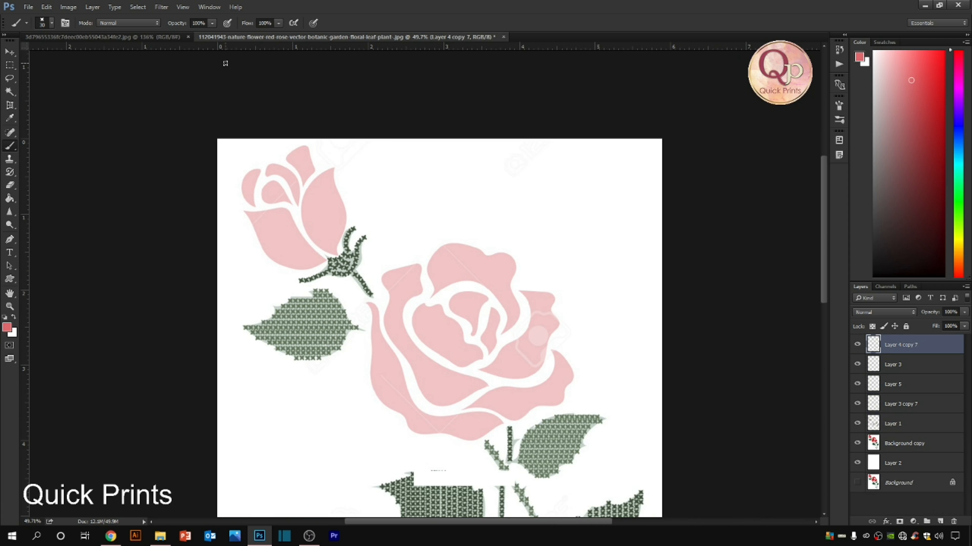
scroll(224, 62, down, 1)
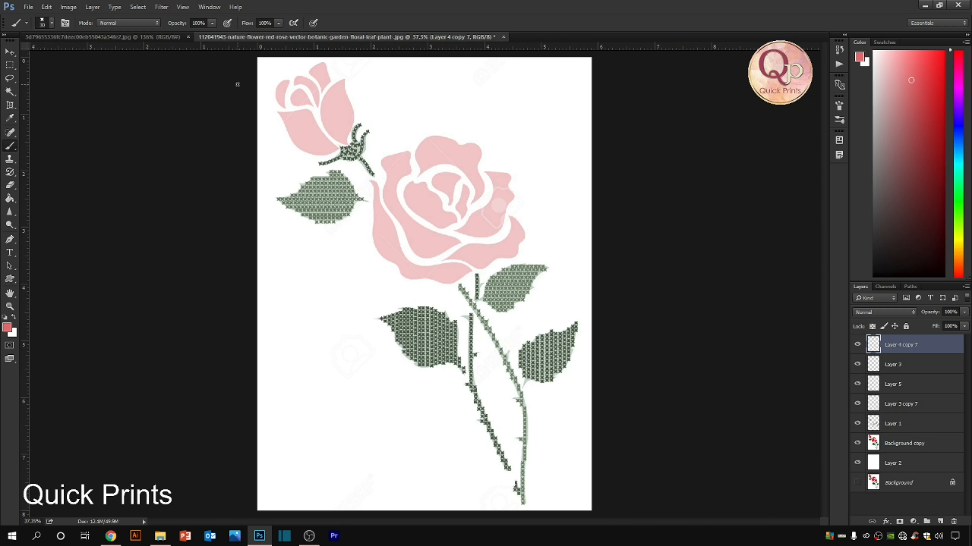
click(857, 345)
click(857, 346)
click(858, 366)
click(858, 367)
ctrl+click(914, 371)
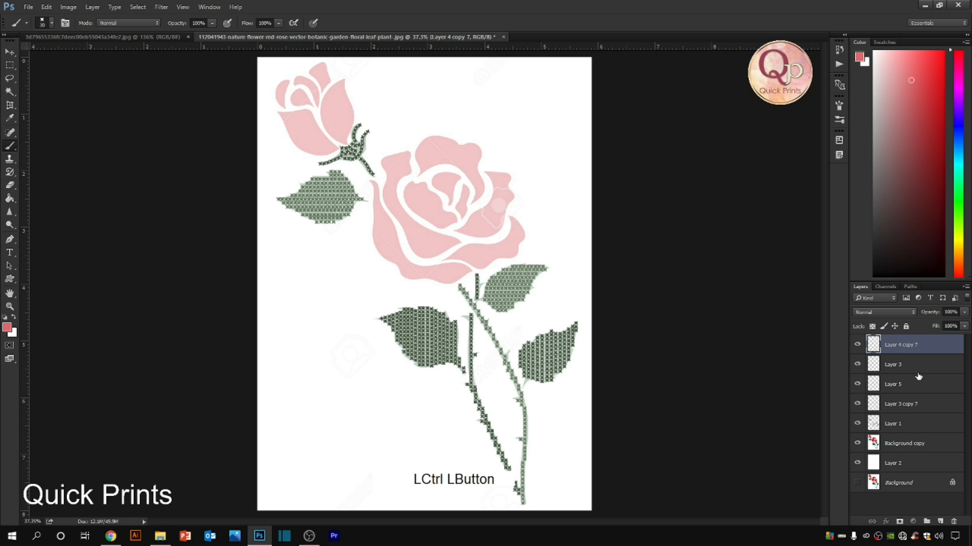
key(ctrl+e)
Check the remaining stitch layers by toggling their visibility and group Layer 4 copy 7, Layer 5, Layer 3 copy 7 and Layer 1
click(856, 346)
click(856, 346)
click(857, 349)
click(857, 350)
click(857, 366)
click(856, 367)
click(858, 385)
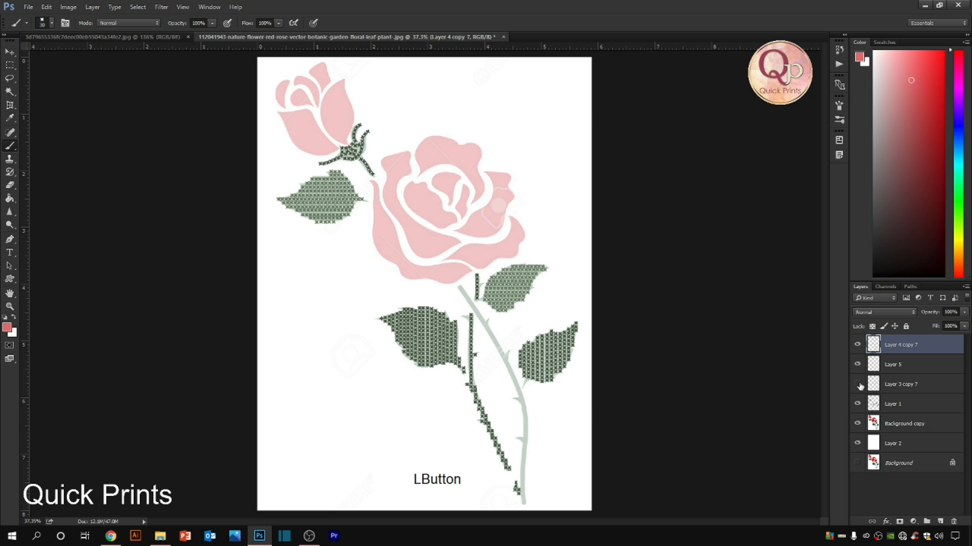
click(857, 385)
shift+click(923, 407)
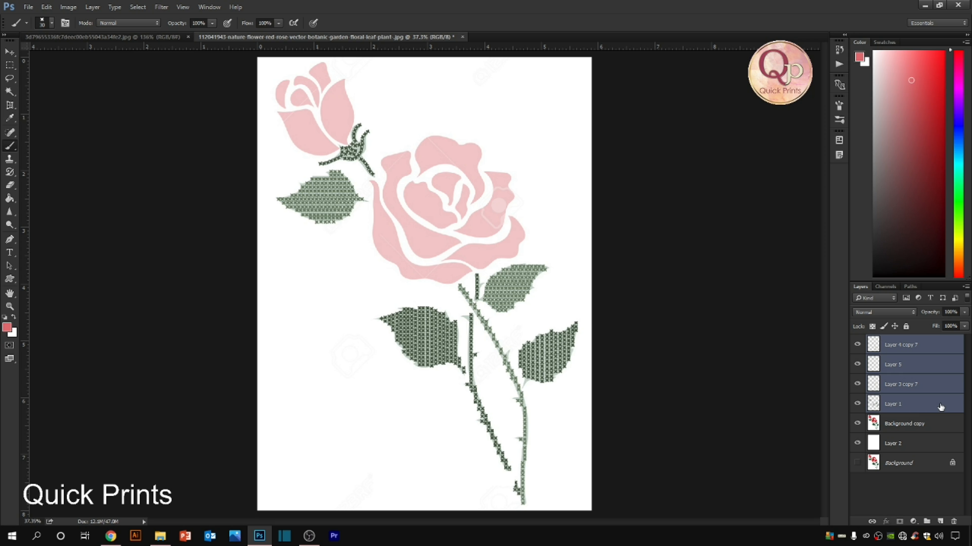
key(ctrl+g)
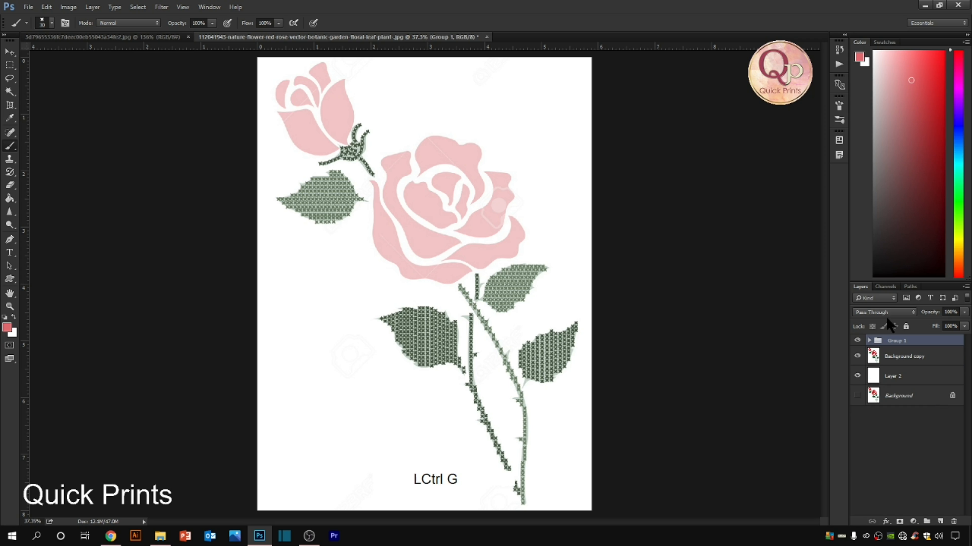
Rename the new layer group as LEAFS
double_click(899, 340)
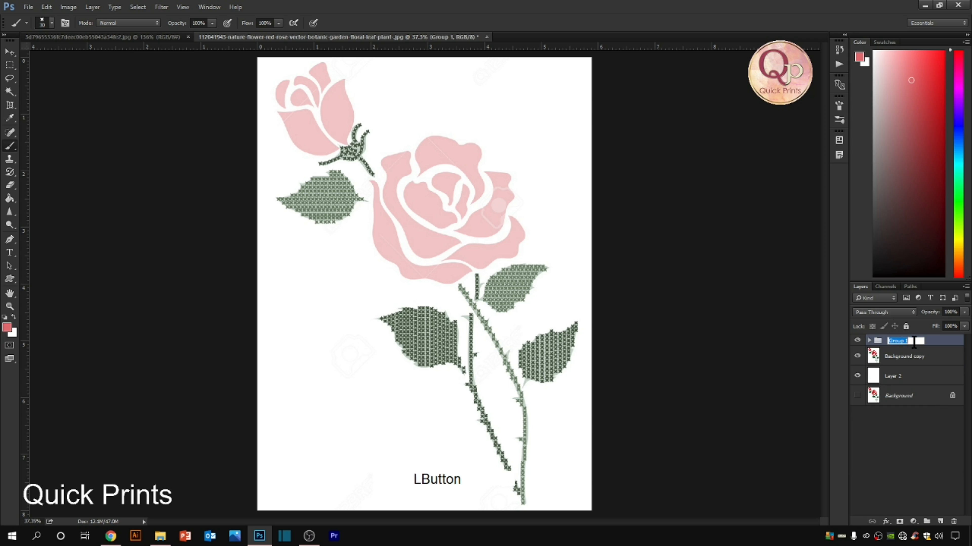
text(EAE)
key(BackSpace)
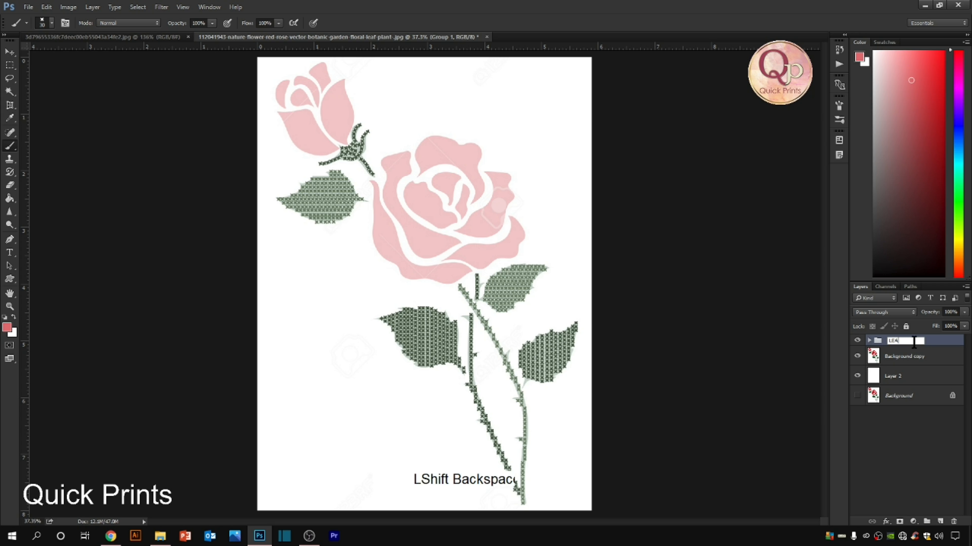
text(DDDDDDDDDDDDDDD)
key(BackSpace)
key(BackSpace)
key(BackSpace)
key(BackSpace)
key(BackSpace)
key(BackSpace)
key(BackSpace)
key(BackSpace)
key(BackSpace)
key(BackSpace)
key(BackSpace)
key(BackSpace)
key(BackSpace)
key(BackSpace)
key(BackSpace)
key(BackSpace)
key(BackSpace)
key(BackSpace)
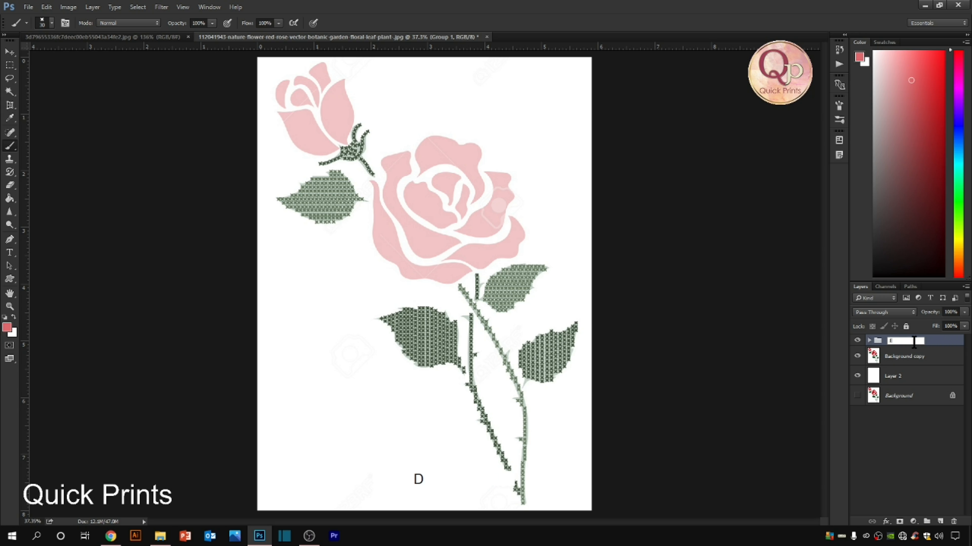
key(BackSpace)
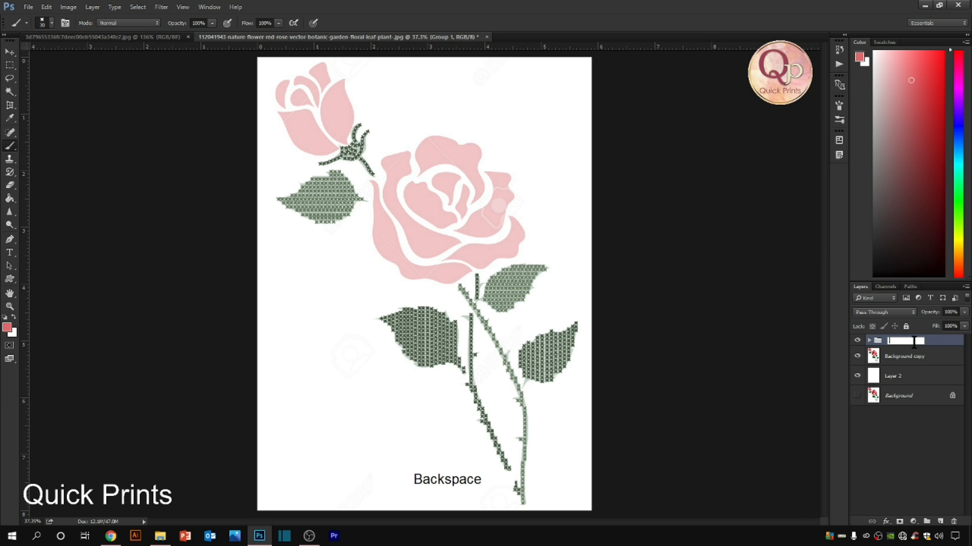
text(LEAFS)
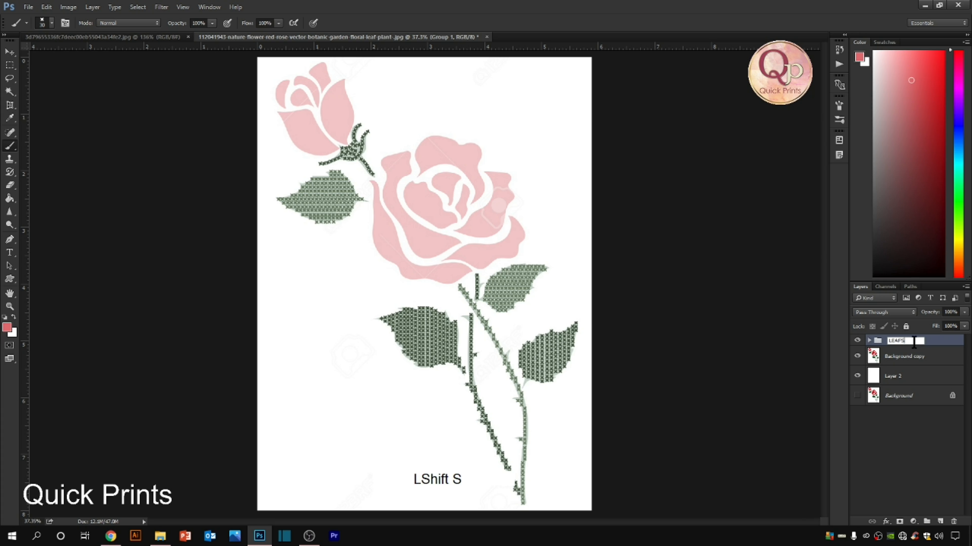
key(Return)
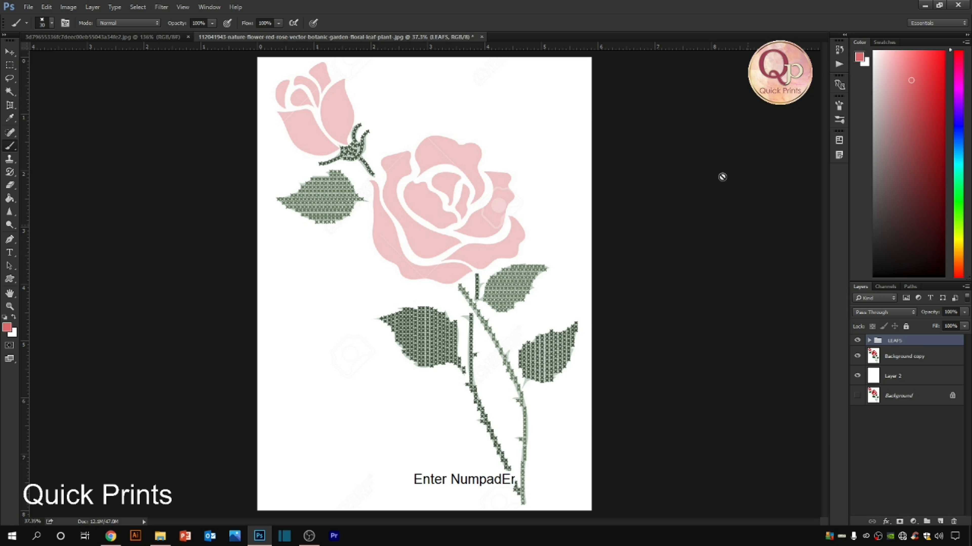
Toggle the visibility of the LEAFS group and the Background copy layer to inspect the green stitches on their own
click(858, 340)
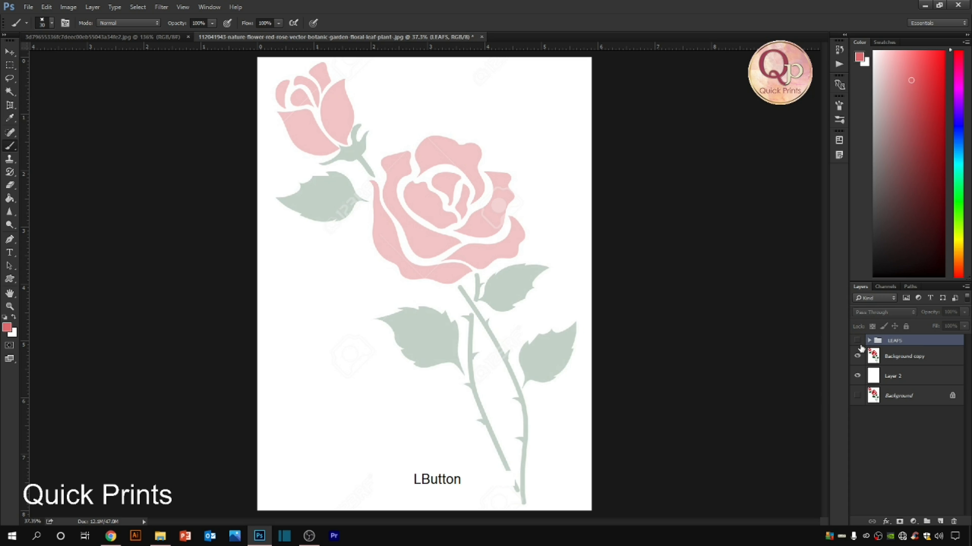
click(857, 341)
click(857, 356)
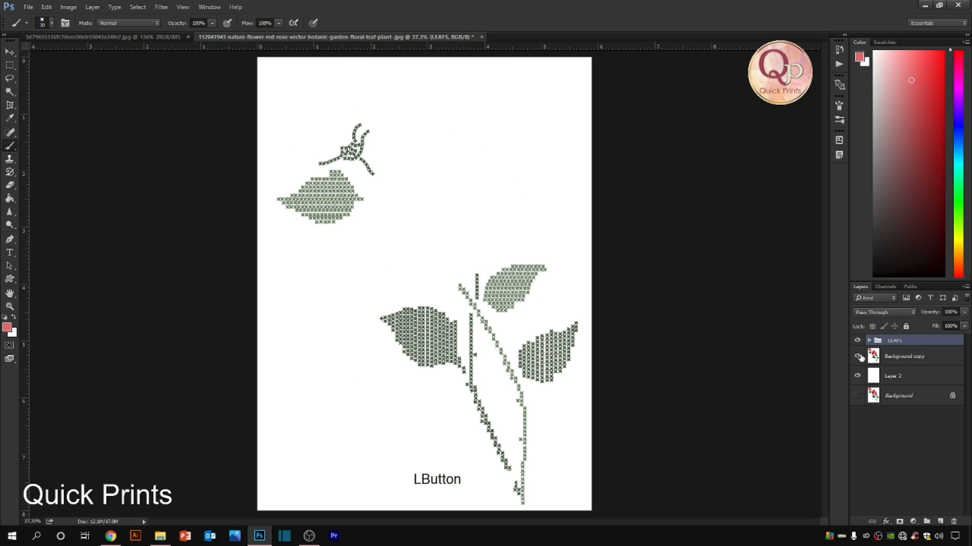
Add a new layer and paint three vertical columns of pink cross stitches along the right edge of the large rose's upper-left petal
click(940, 521)
key(ctrl+space)
ctrl+click(419, 188)
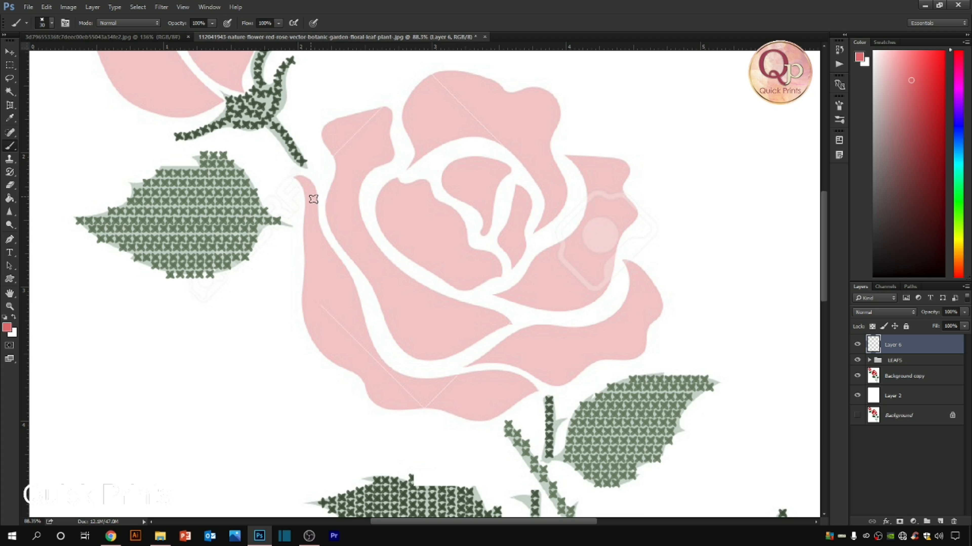
key(ctrl+space)
drag(300, 111, 481, 174)
scroll(326, 263, down, 4)
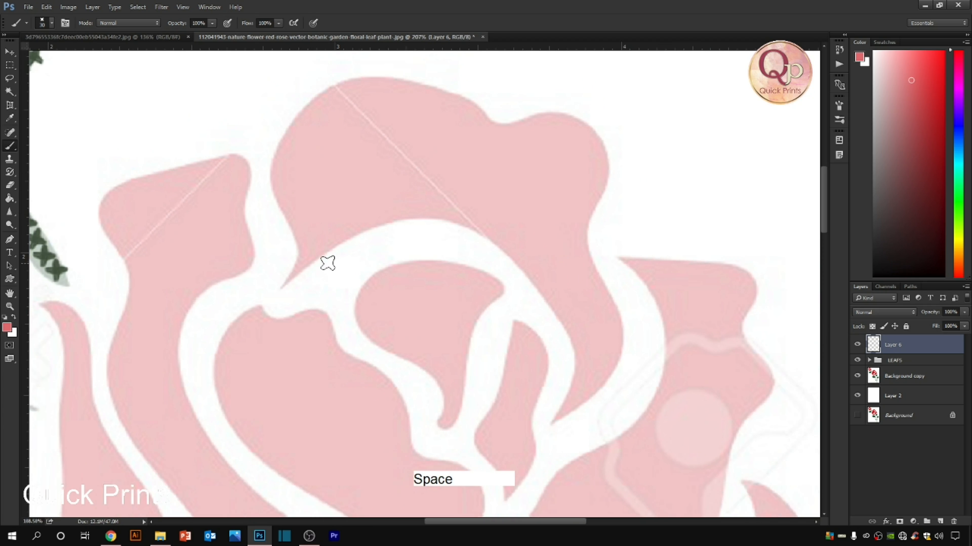
key(space)
drag(353, 256, 390, 181)
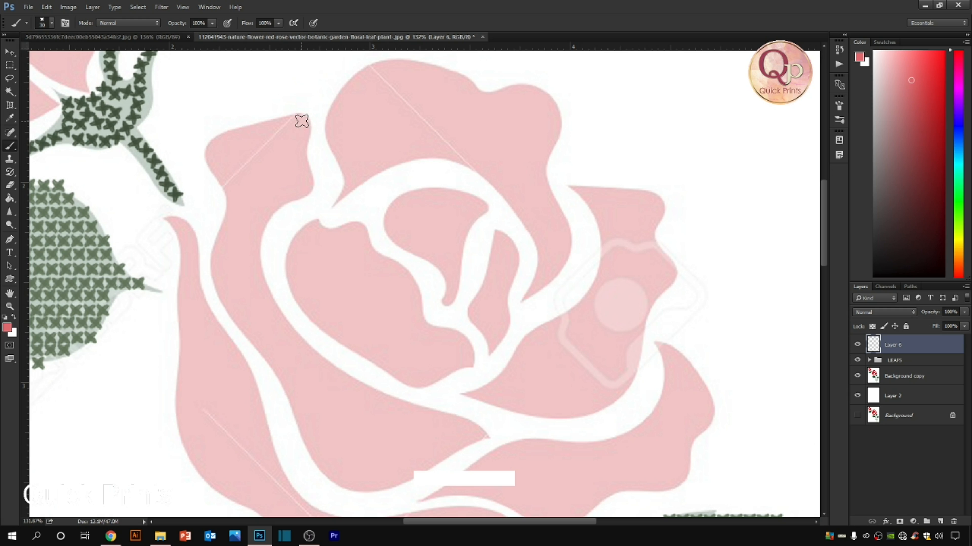
drag(301, 121, 308, 193)
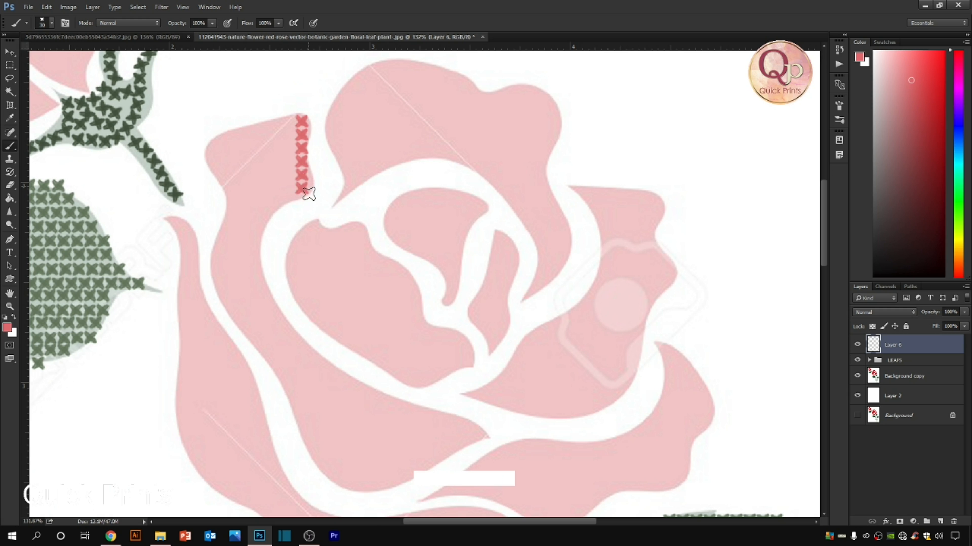
mouse_move(287, 120)
mouse_down()
mouse_move(295, 187)
mouse_move(288, 201)
mouse_up()
drag(273, 123, 277, 207)
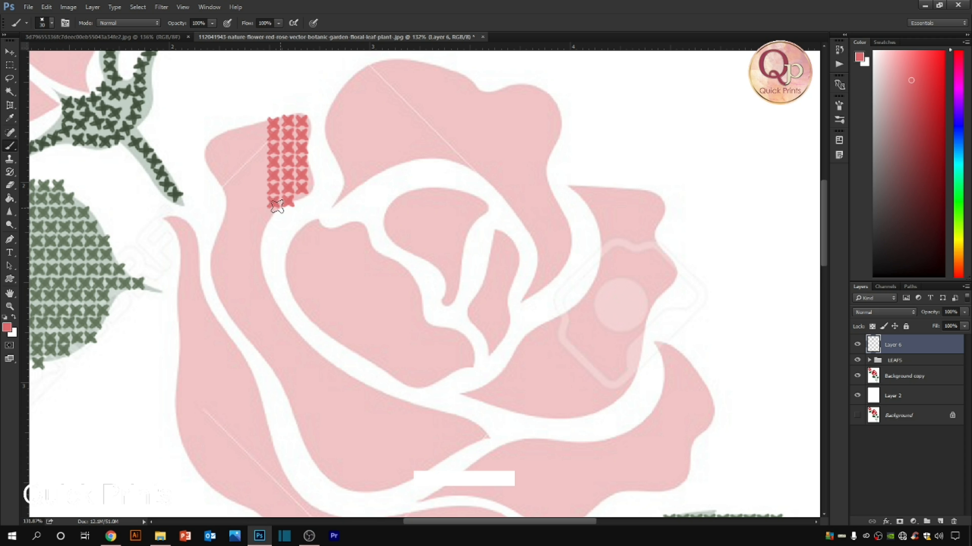
mouse_move(257, 125)
mouse_down()
mouse_move(268, 216)
mouse_move(258, 217)
mouse_up()
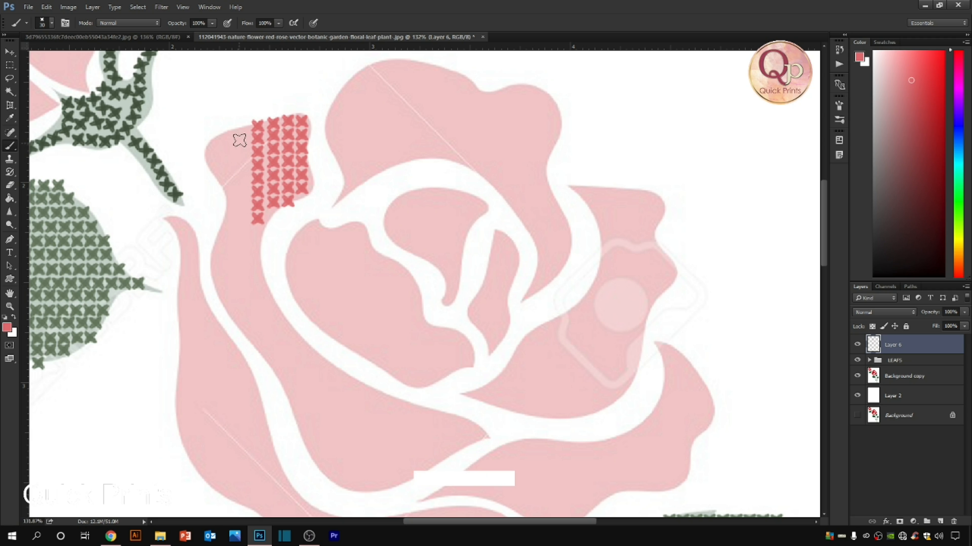
drag(242, 130, 263, 331)
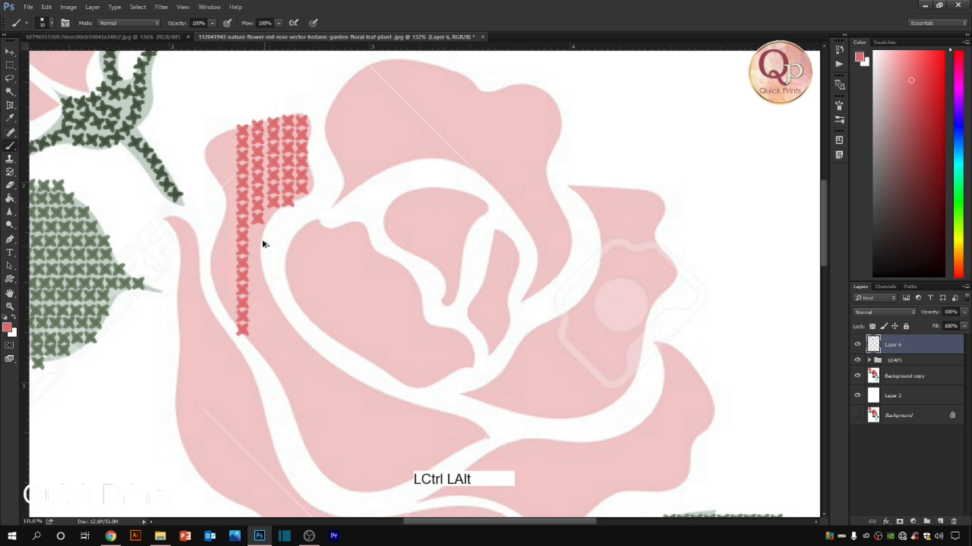
key(ctrl+alt+z)
key(ctrl+alt+z)
key(ctrl+alt+z)
drag(260, 126, 272, 289)
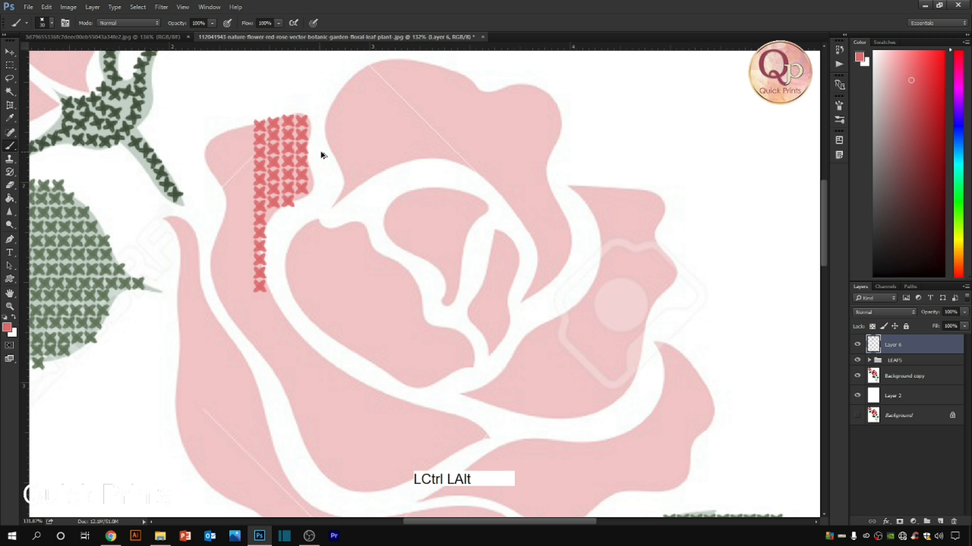
key(ctrl+alt+z)
Paint further vertical columns of pink cross stitches to fill the remaining width of the large rose's upper-left petal
mouse_move(257, 125)
mouse_down()
mouse_move(256, 210)
mouse_move(276, 348)
mouse_up()
drag(245, 130, 258, 332)
drag(229, 133, 238, 314)
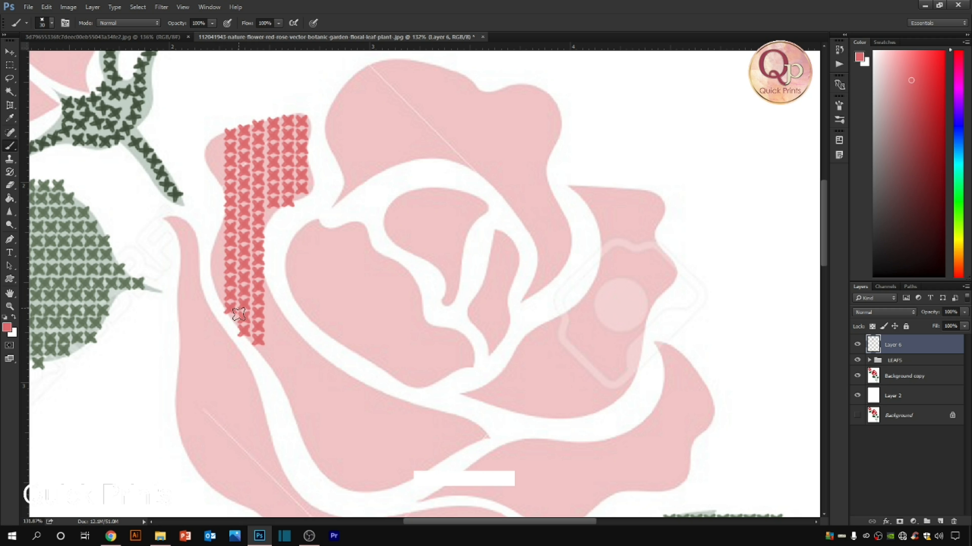
drag(217, 244, 224, 298)
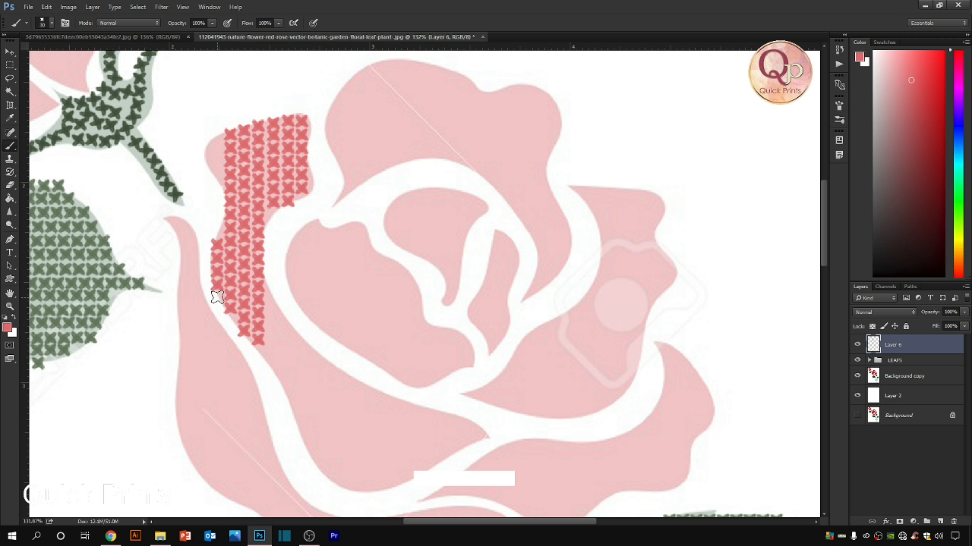
drag(215, 139, 218, 184)
drag(407, 328, 368, 204)
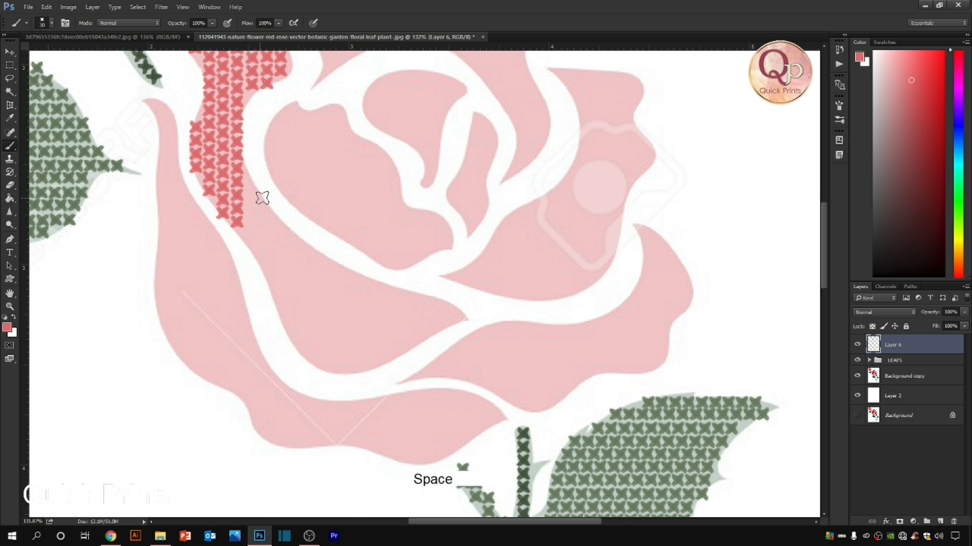
drag(252, 188, 253, 257)
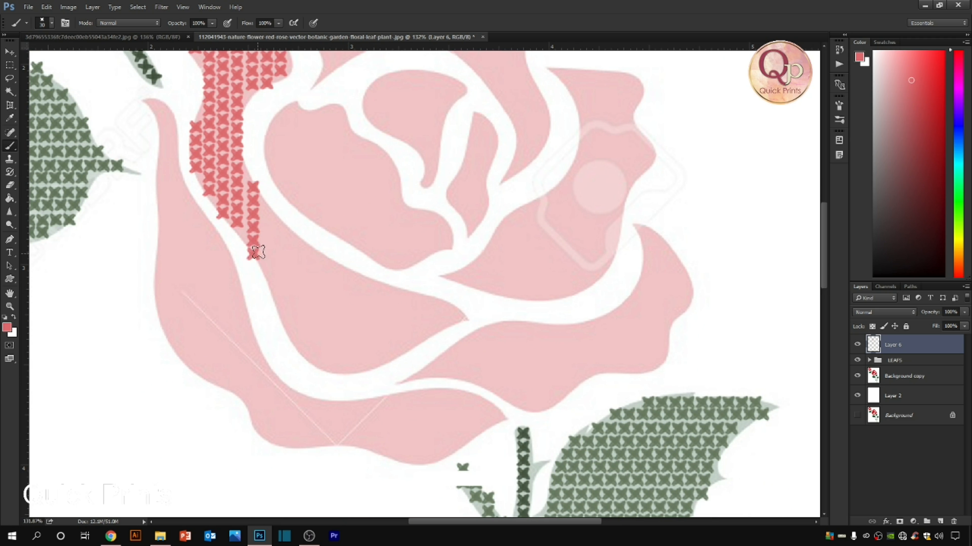
shift+click(269, 216)
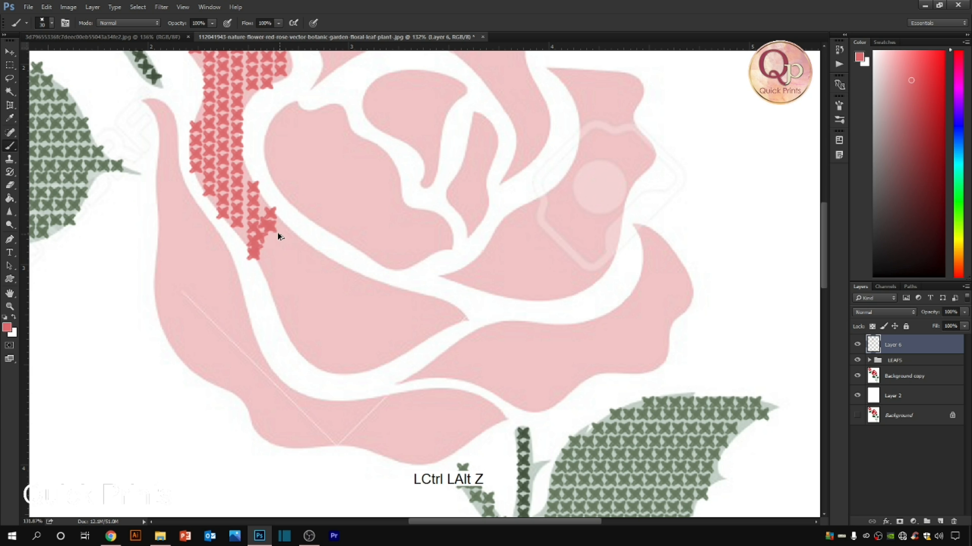
key(ctrl+alt+z)
mouse_move(253, 187)
mouse_down()
mouse_move(256, 244)
mouse_move(269, 212)
mouse_move(271, 267)
mouse_up()
shift+click(289, 230)
key(ctrl+alt+z)
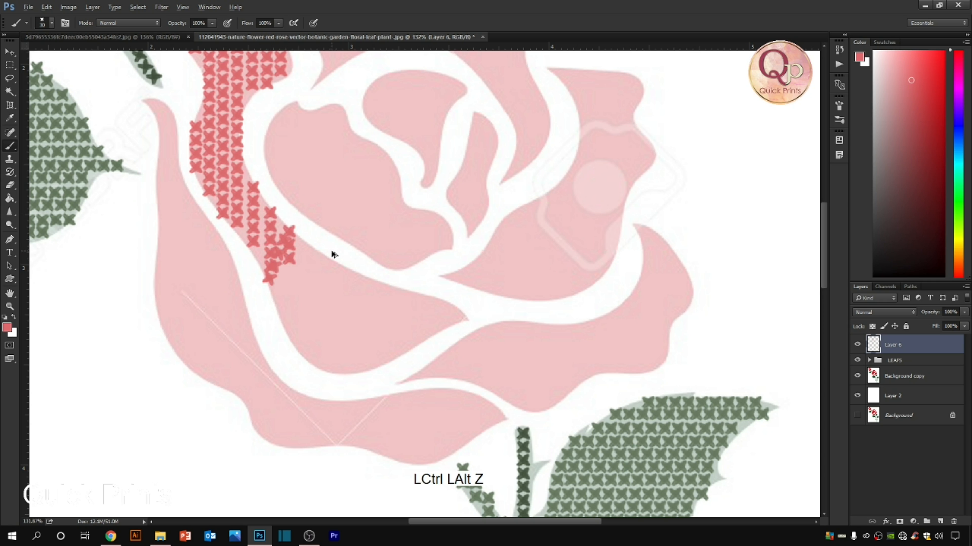
drag(287, 230, 297, 330)
drag(304, 242, 319, 361)
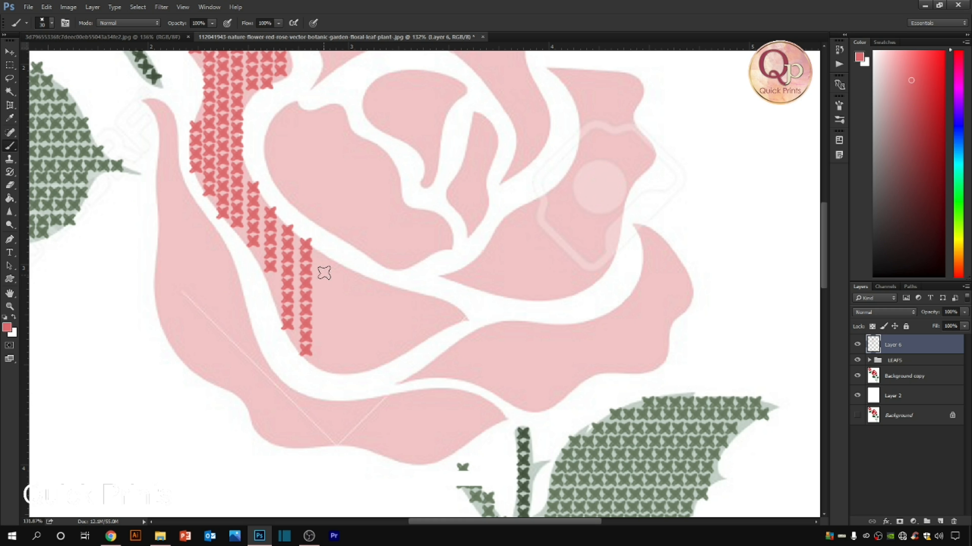
drag(323, 256, 330, 367)
drag(345, 268, 349, 309)
key(ctrl+alt+z)
drag(345, 268, 357, 371)
key(ctrl+alt+z)
key(ctrl+alt+z)
key(ctrl+alt+z)
key(ctrl+alt+z)
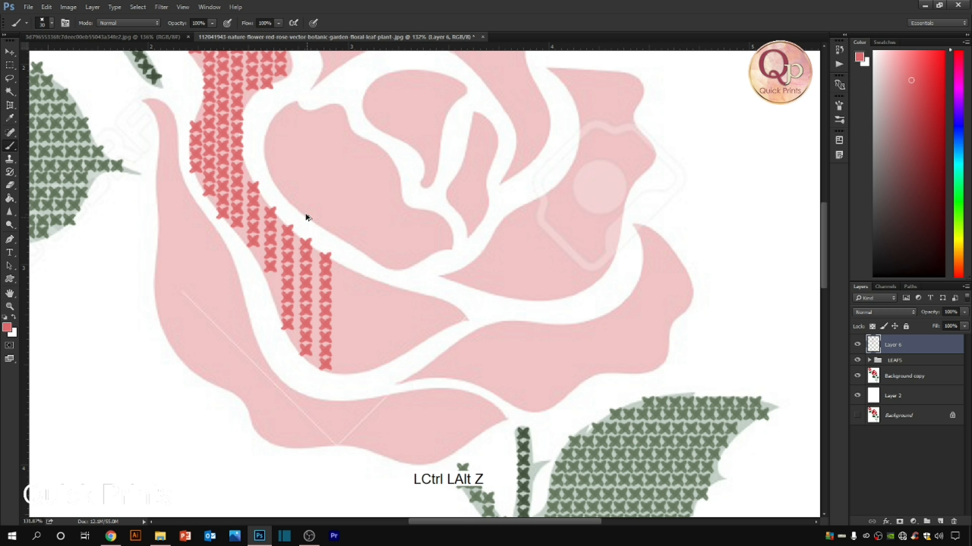
key(ctrl+alt+z)
key(ctrl+alt+z)
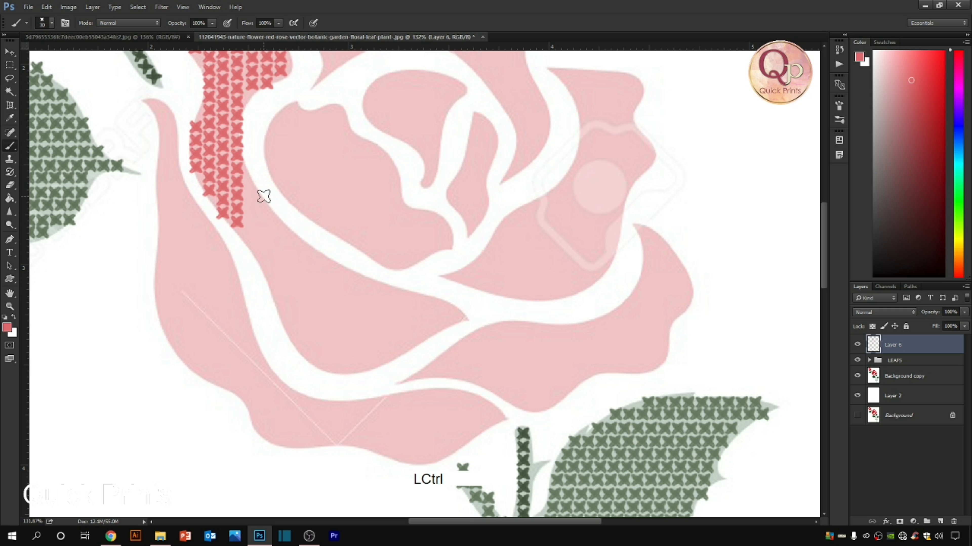
Paint six closely spaced vertical stitch columns following the same petal as it curves down below the rose's center
shift+click(250, 184)
drag(250, 184, 257, 245)
drag(264, 201, 267, 270)
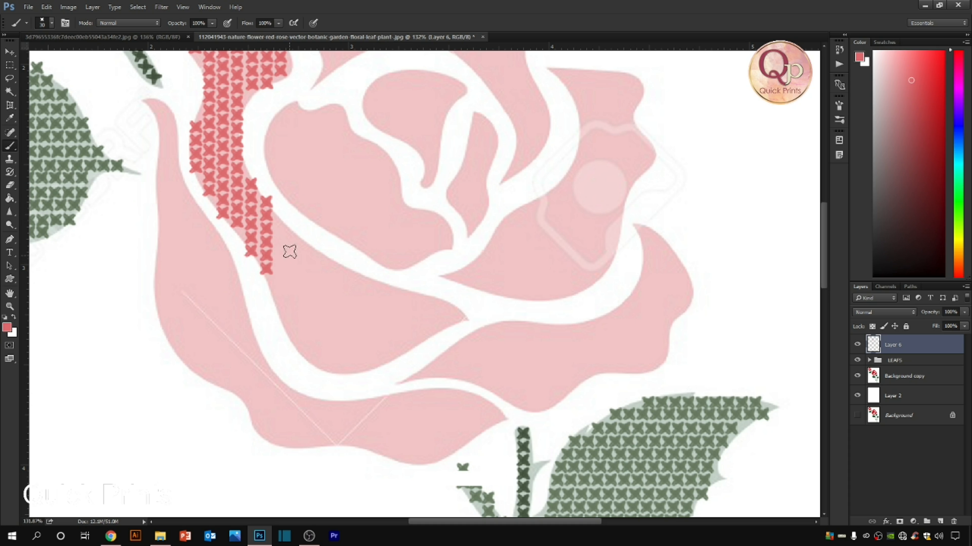
drag(282, 220, 286, 305)
drag(297, 236, 301, 353)
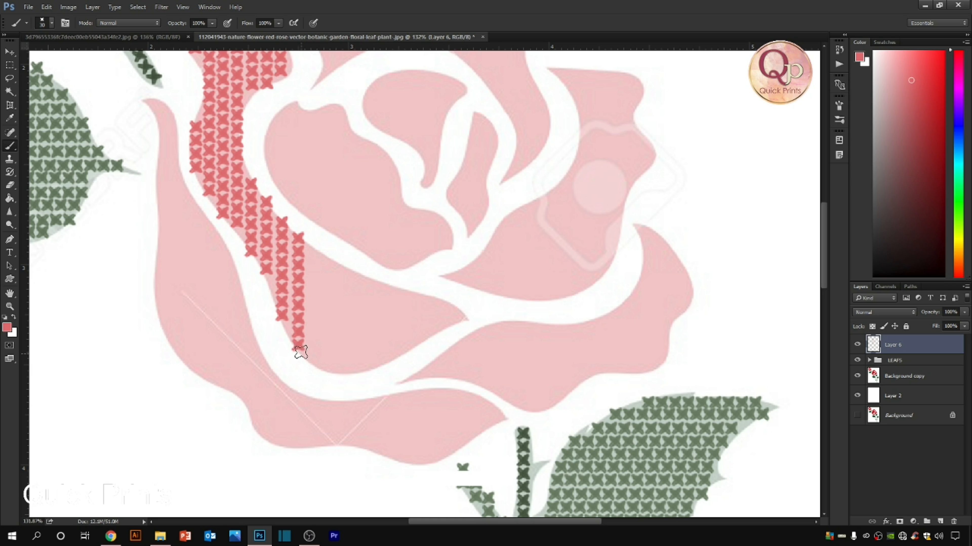
drag(314, 252, 314, 361)
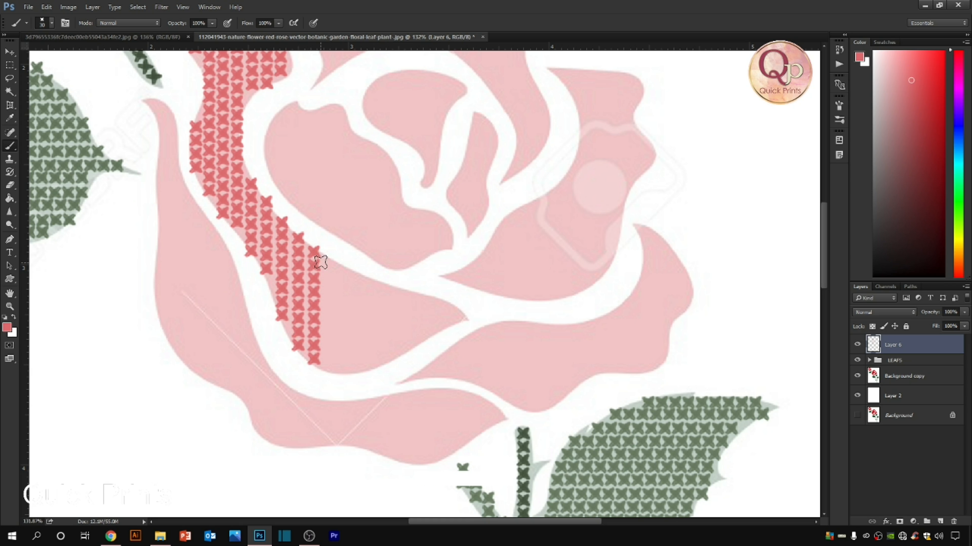
drag(329, 263, 336, 374)
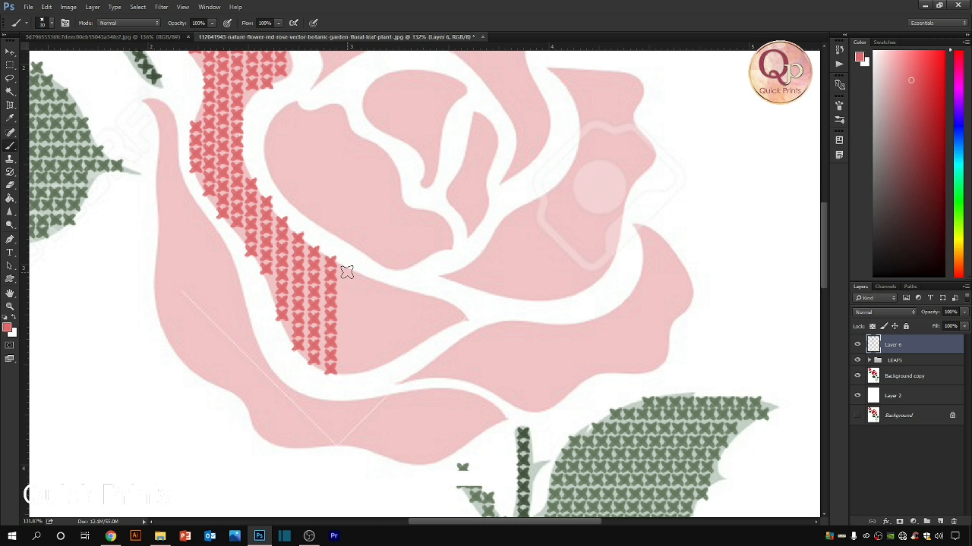
Add three more stitch columns across the widest part of the petal's lower end, spaced like the previous ones
drag(347, 272, 350, 357)
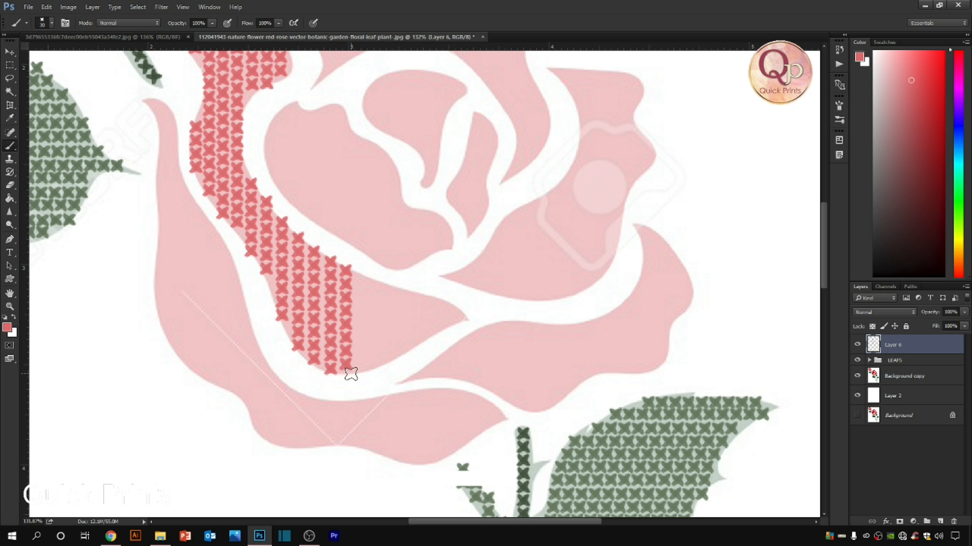
drag(362, 278, 363, 369)
drag(379, 285, 379, 370)
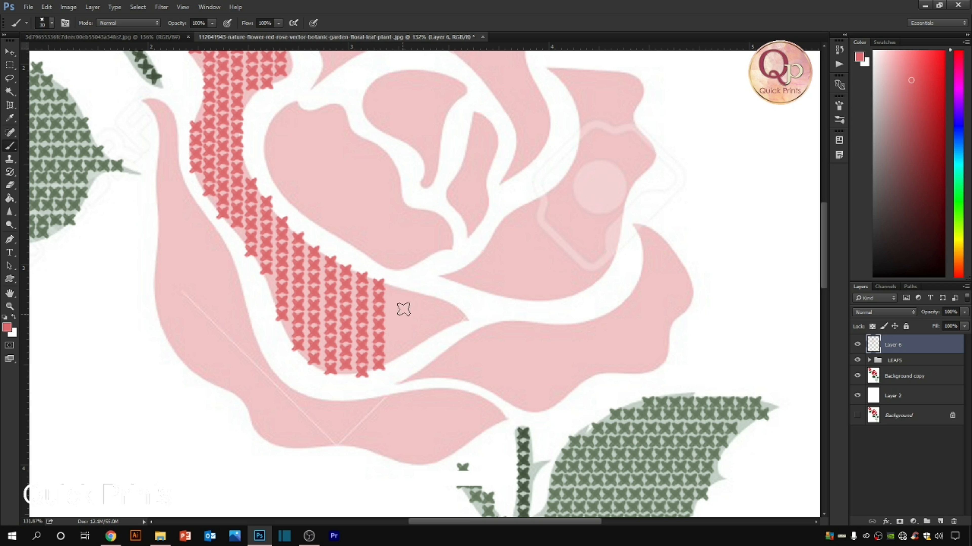
drag(394, 290, 394, 363)
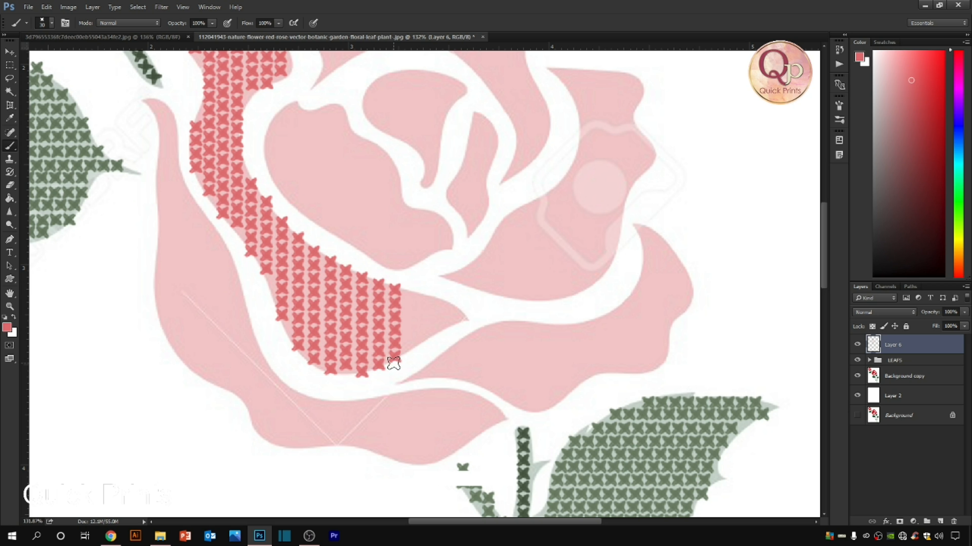
drag(412, 290, 409, 349)
key(ctrl+alt)
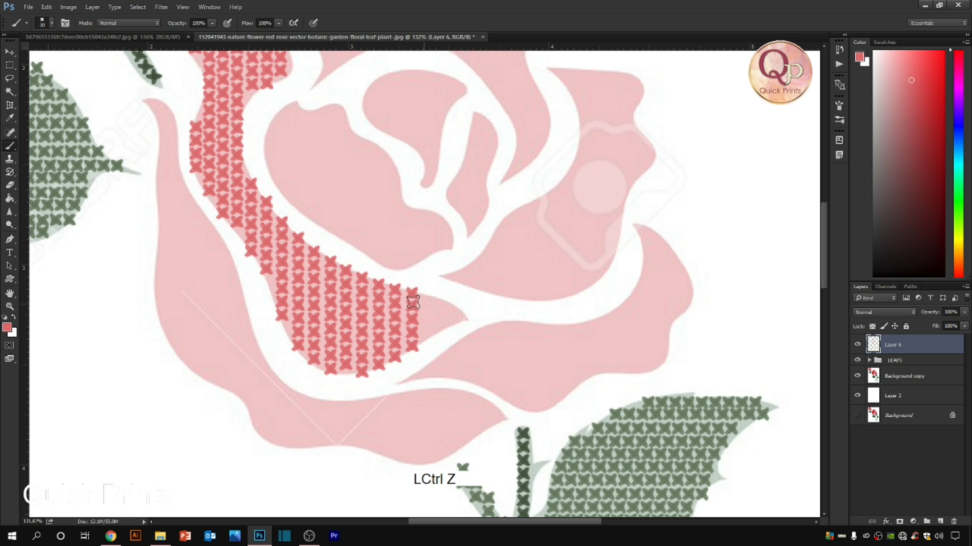
key(ctrl+alt+z)
key(ctrl+alt+z)
key(ctrl+alt+z)
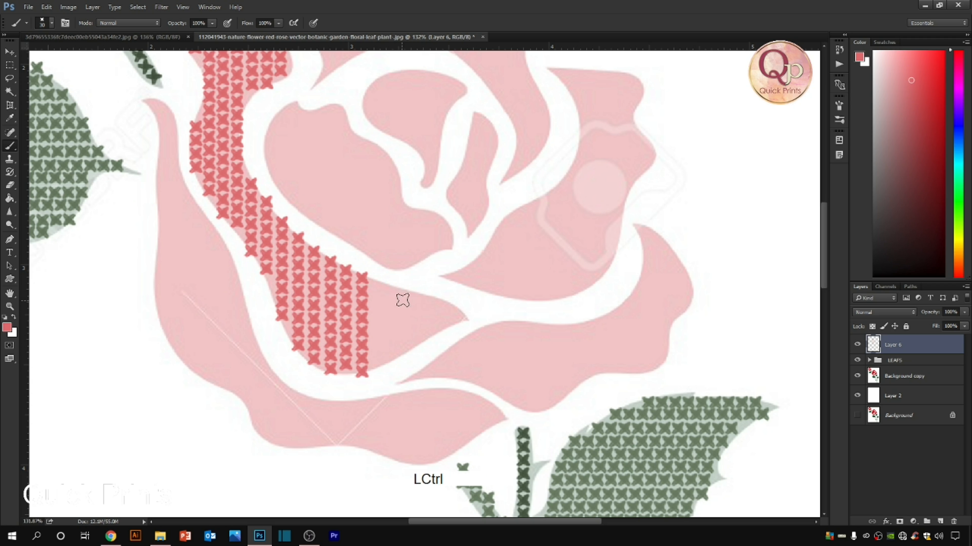
key(ctrl+z)
key(ctrl+alt+z)
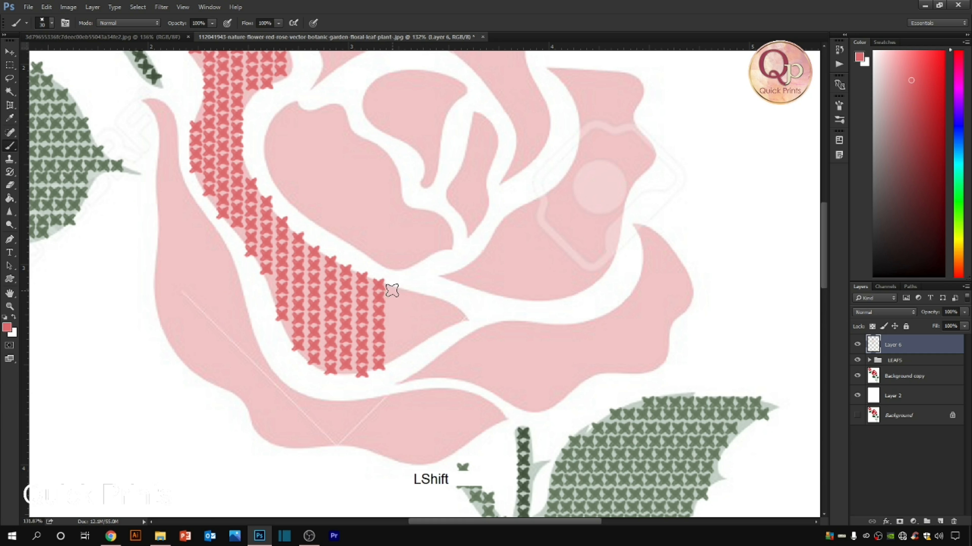
Paint two shorter stitch columns close beside the last one, following the petal's narrowing outline
drag(388, 286, 399, 354)
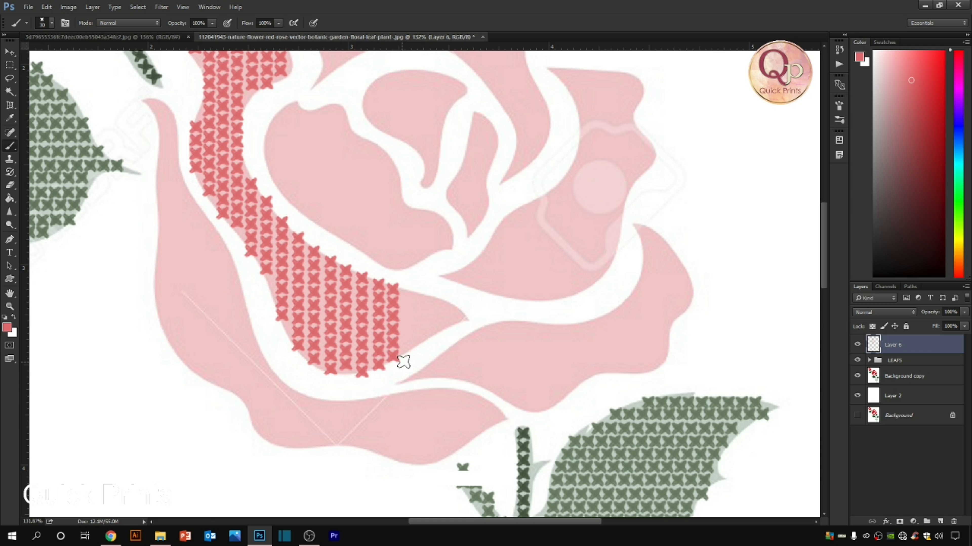
drag(409, 293, 410, 332)
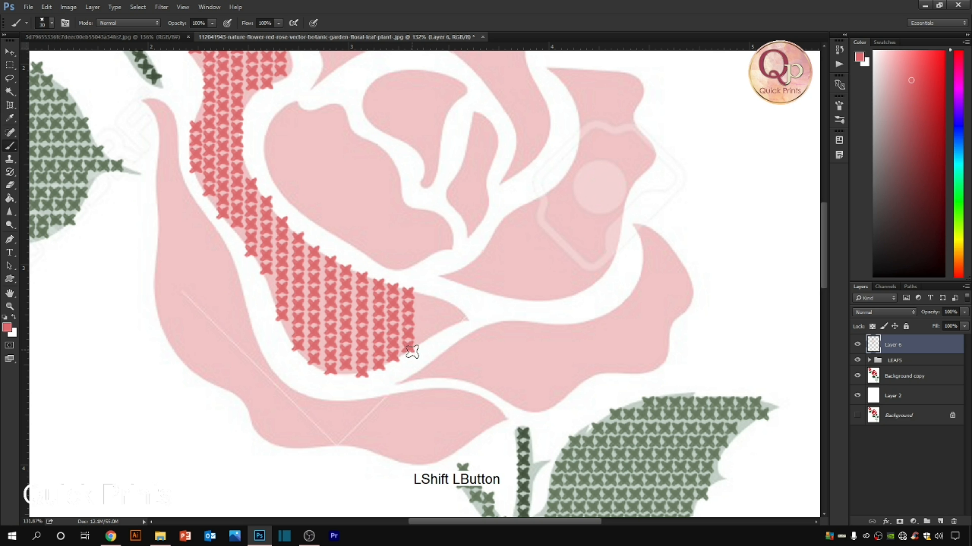
click(424, 297)
drag(423, 318, 425, 346)
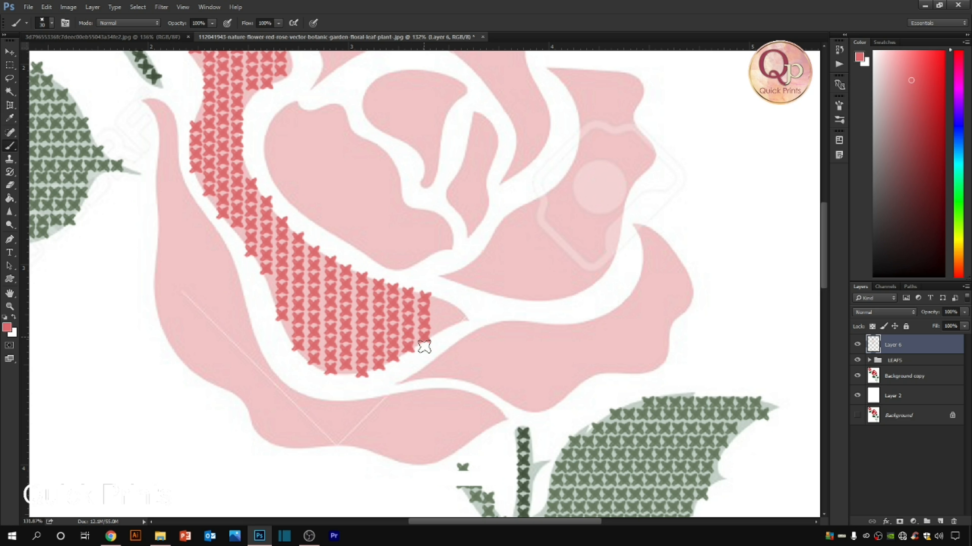
drag(440, 300, 440, 332)
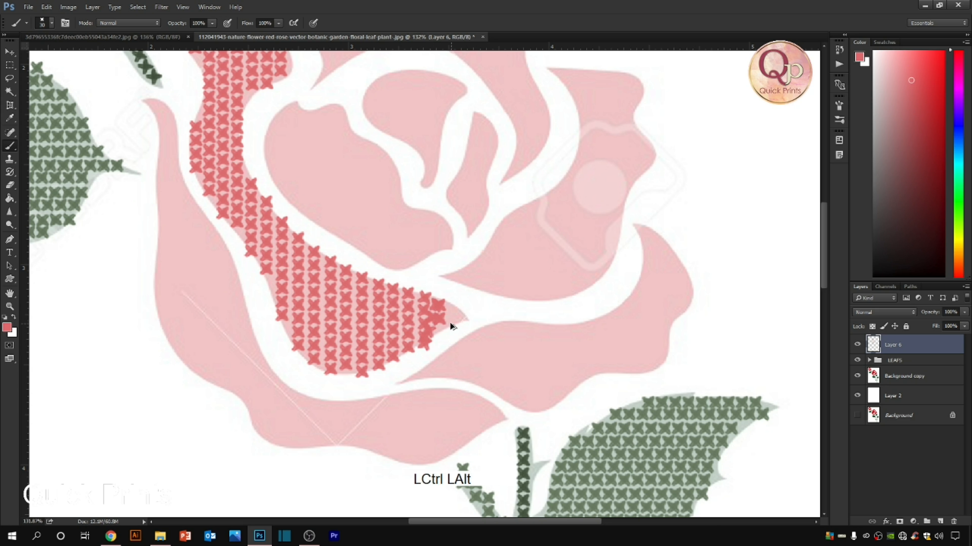
key(ctrl+alt+z)
key(ctrl+alt+z)
shift+click(426, 322)
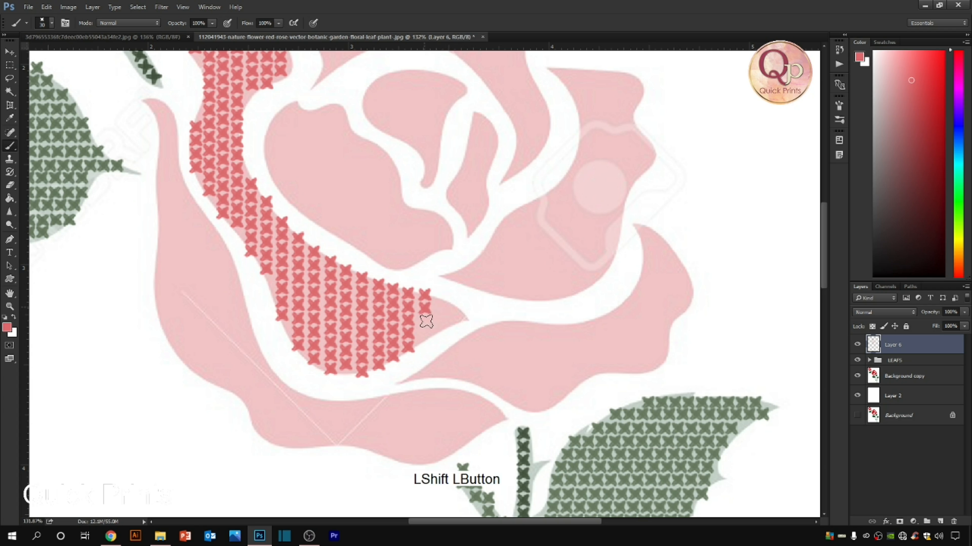
drag(439, 304, 439, 331)
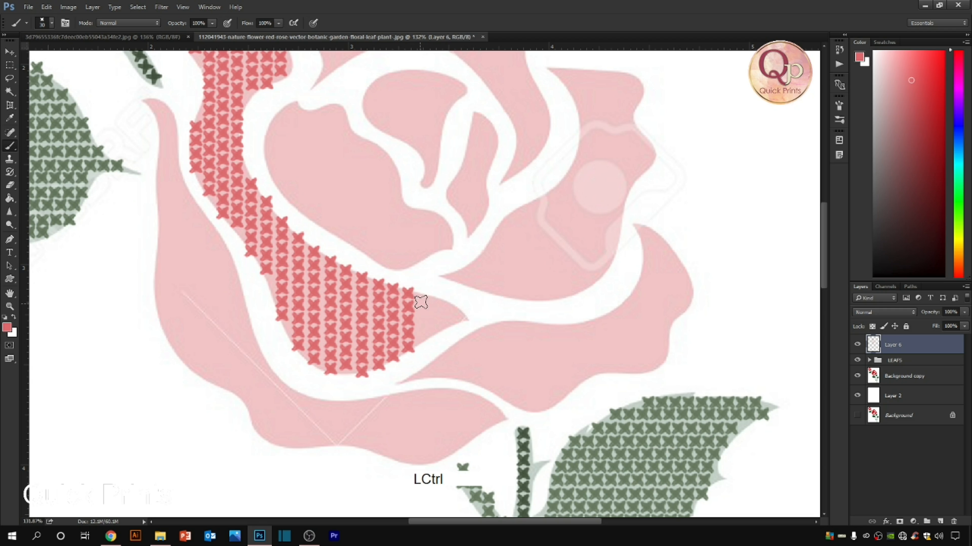
Complete the petal's pointed lower-right tip with two short stitch columns and single cross stitches at the end
mouse_move(422, 293)
mouse_down()
mouse_move(422, 319)
mouse_move(437, 318)
mouse_move(435, 301)
mouse_move(436, 329)
mouse_up()
key(ctrl+alt+z)
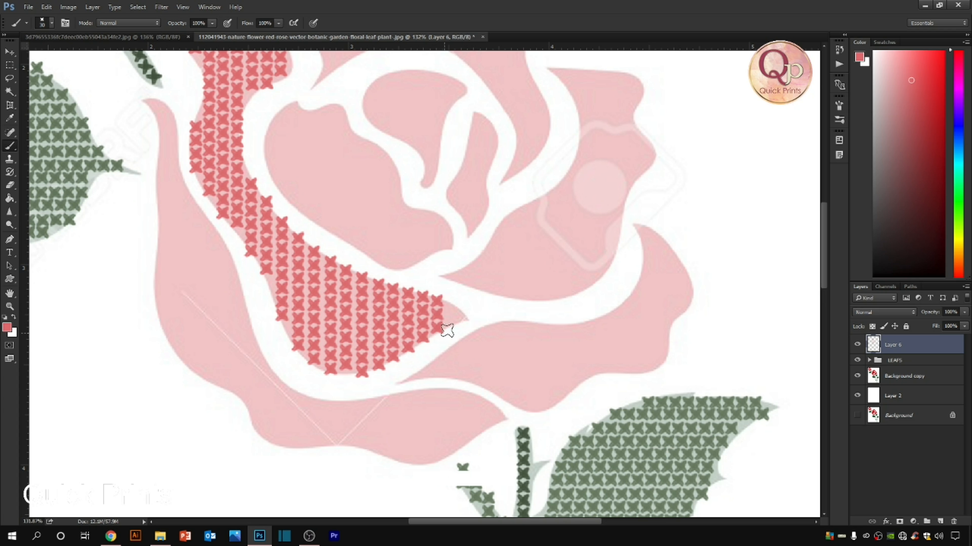
shift+click(450, 309)
key(ctrl+alt+z)
shift+click(451, 321)
click(466, 318)
Paint three horizontal rows of pink cross stitches across the top of the large rose's right-hand petal
scroll(474, 298, down, 5)
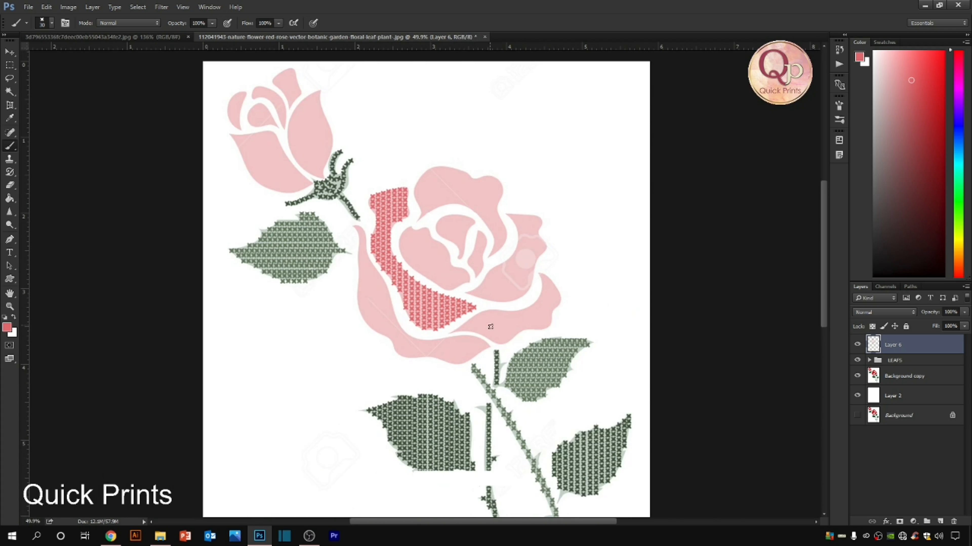
scroll(488, 325, up, 2)
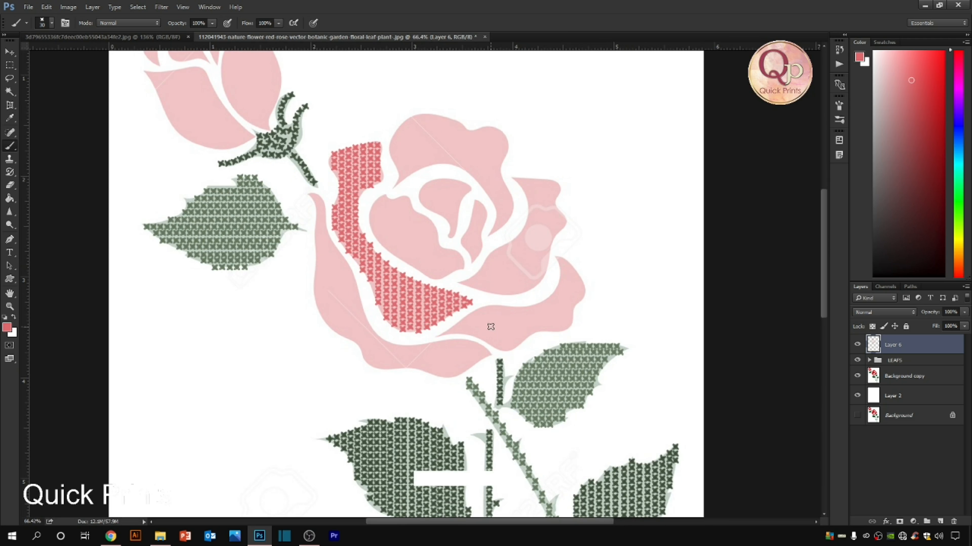
drag(479, 158, 766, 311)
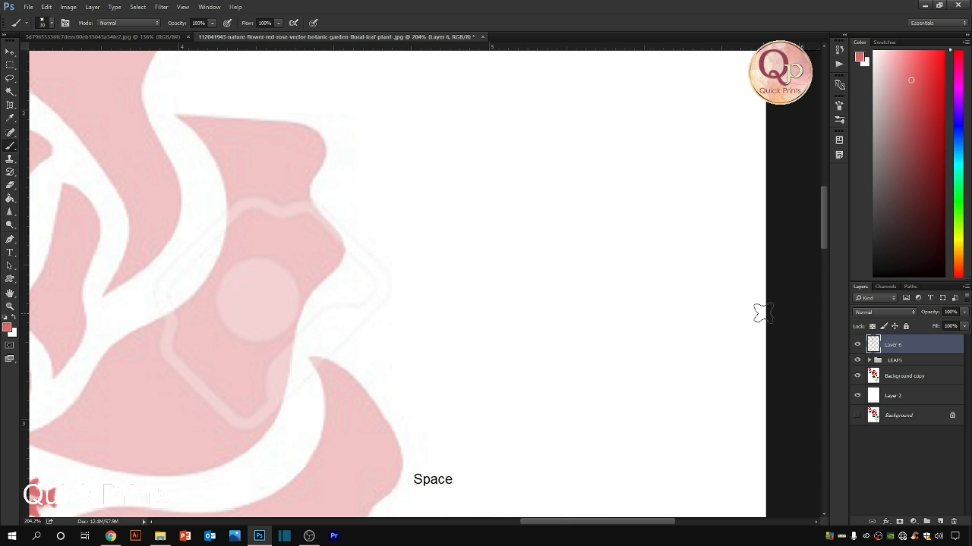
drag(313, 206, 443, 173)
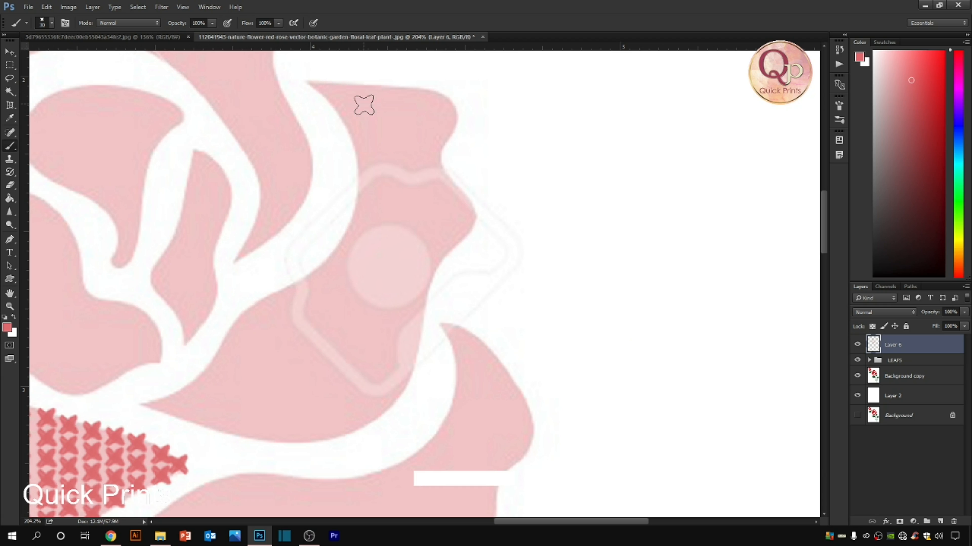
drag(349, 109, 452, 102)
shift+click(360, 131)
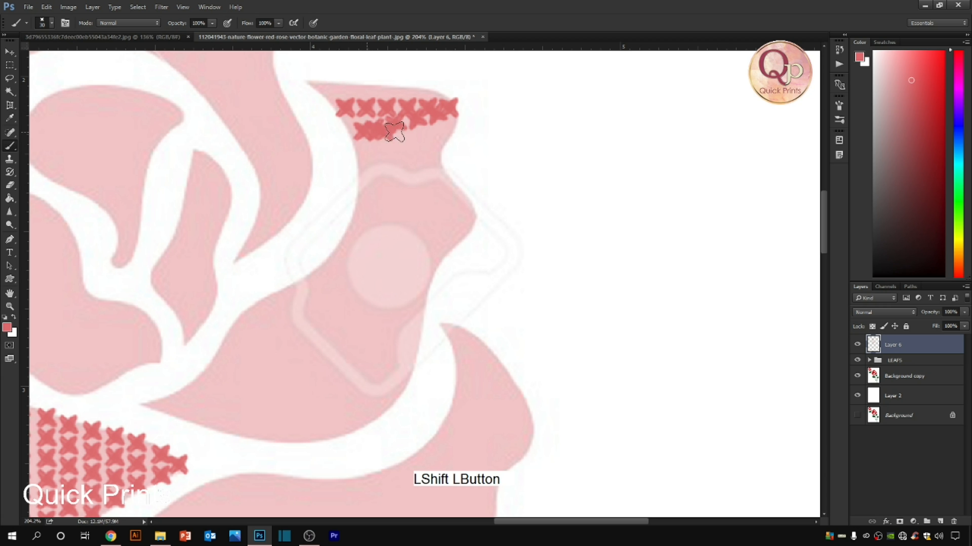
key(ctrl+z)
shift+click(361, 130)
drag(361, 130, 449, 129)
drag(364, 153, 441, 152)
Add two more horizontal stitch rows across the narrow waist of the right-hand petal
shift+click(365, 179)
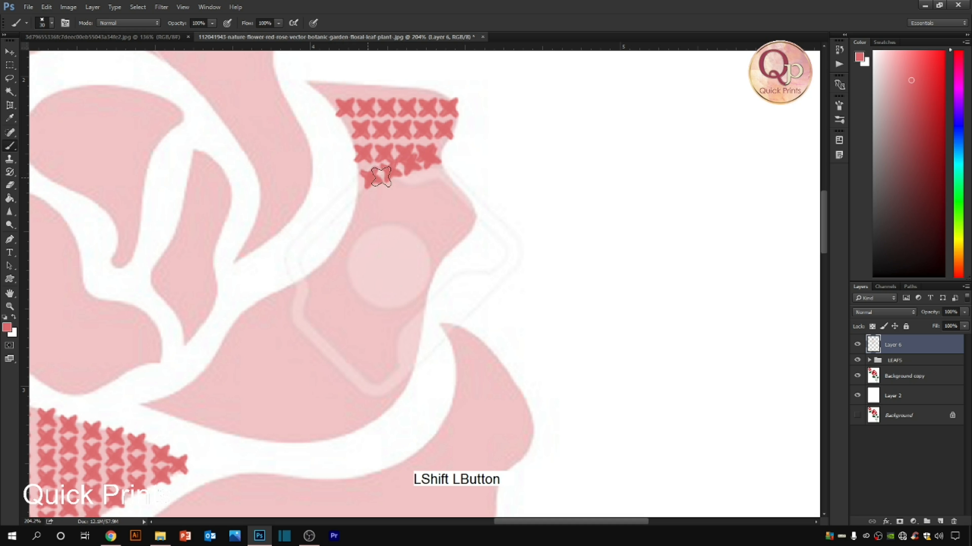
key(ctrl+alt+z)
drag(363, 173, 440, 174)
shift+click(366, 199)
key(ctrl+alt+z)
shift+click(366, 197)
shift+click(449, 196)
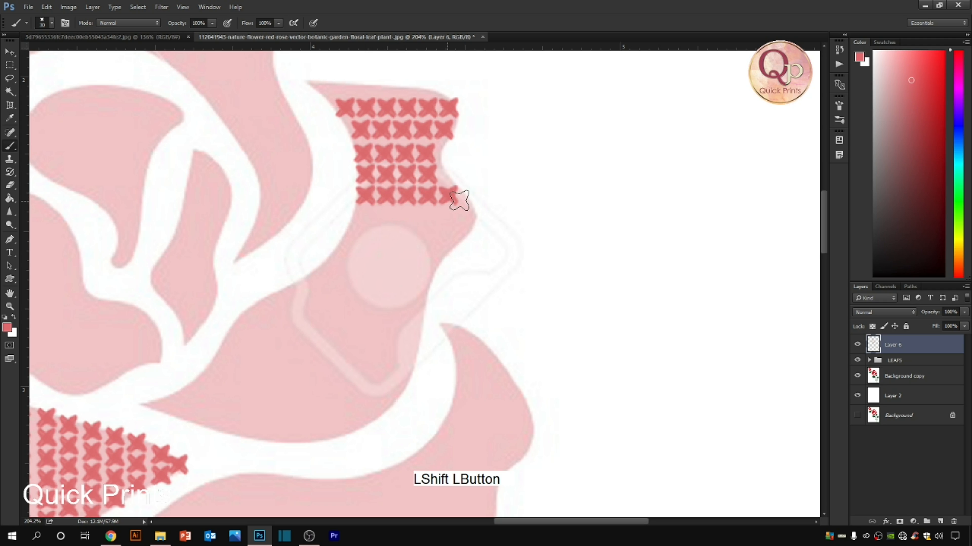
Paint three horizontal stitch rows across the right-hand petal's outward bulge, shifting their starts to follow its slanting inner edge
drag(363, 218, 466, 218)
drag(350, 240, 452, 249)
shift+click(332, 265)
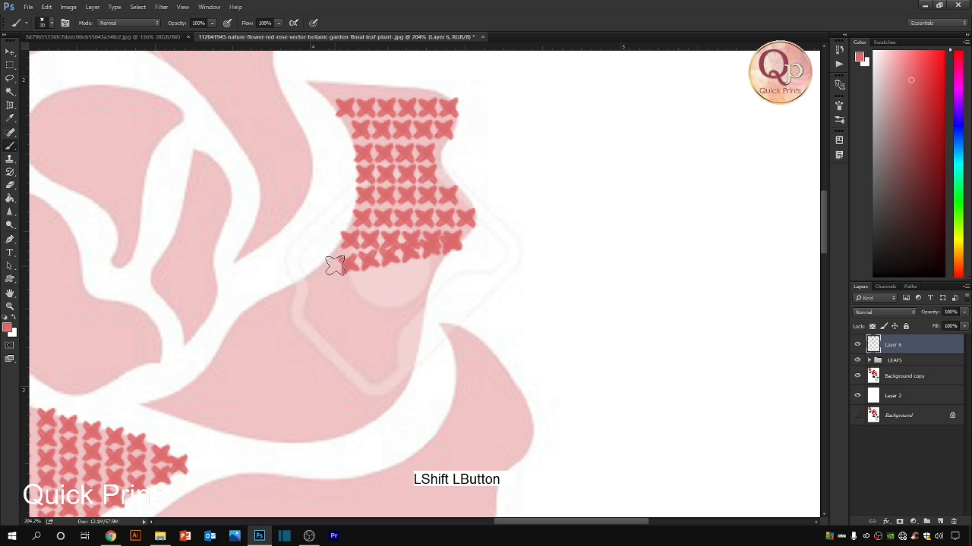
key(ctrl+alt+z)
drag(333, 261, 434, 263)
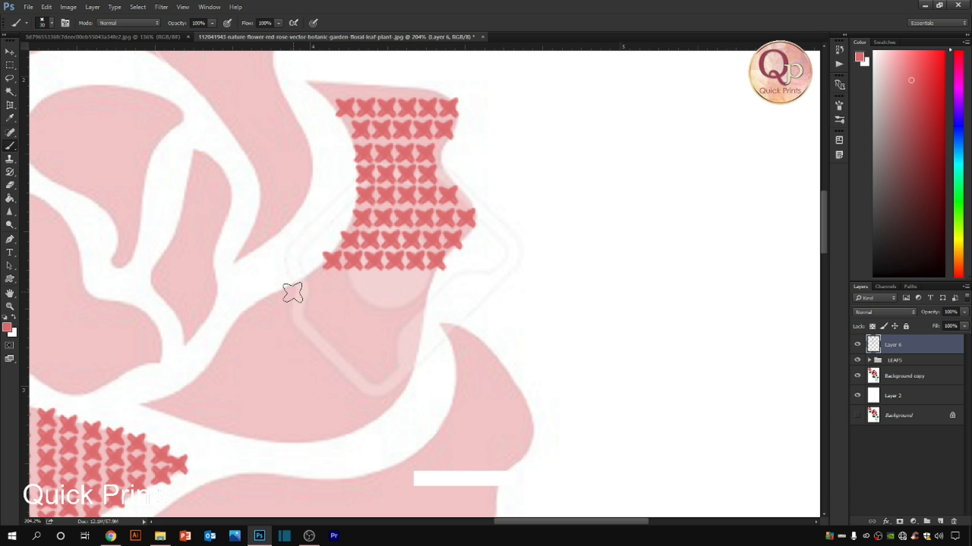
Paint four more horizontal rows of cross stitches across the large rose's right-hand petal, each starting farther left along its widening inner edge
mouse_move(311, 281)
mouse_down()
mouse_move(425, 284)
mouse_move(494, 206)
mouse_move(500, 175)
mouse_up()
drag(354, 186, 501, 191)
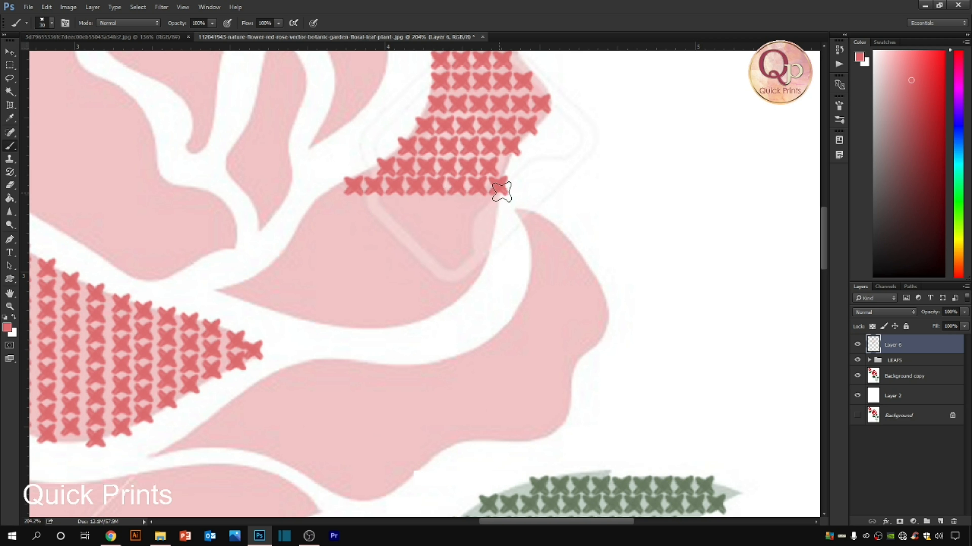
drag(327, 205, 498, 206)
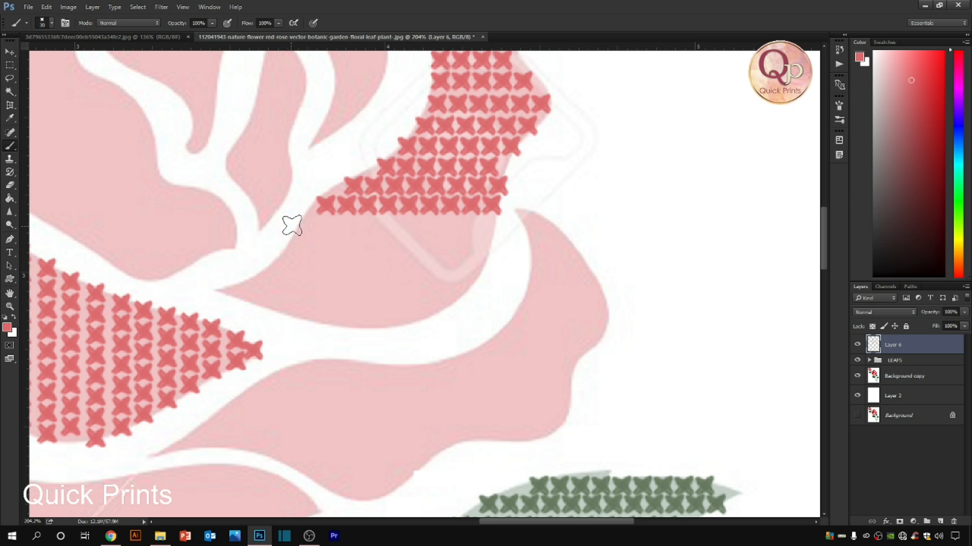
drag(309, 226, 498, 228)
drag(293, 248, 487, 248)
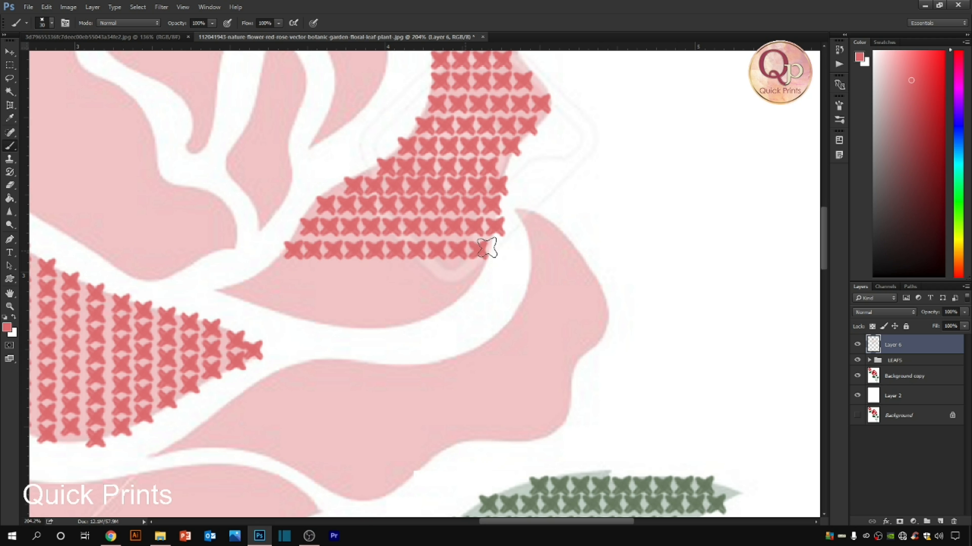
Finish the right-hand petal with three horizontal stitch rows following its curved lower edge, redoing the bottom row so it lies straight
mouse_move(272, 271)
mouse_down()
mouse_move(480, 273)
mouse_move(472, 276)
mouse_up()
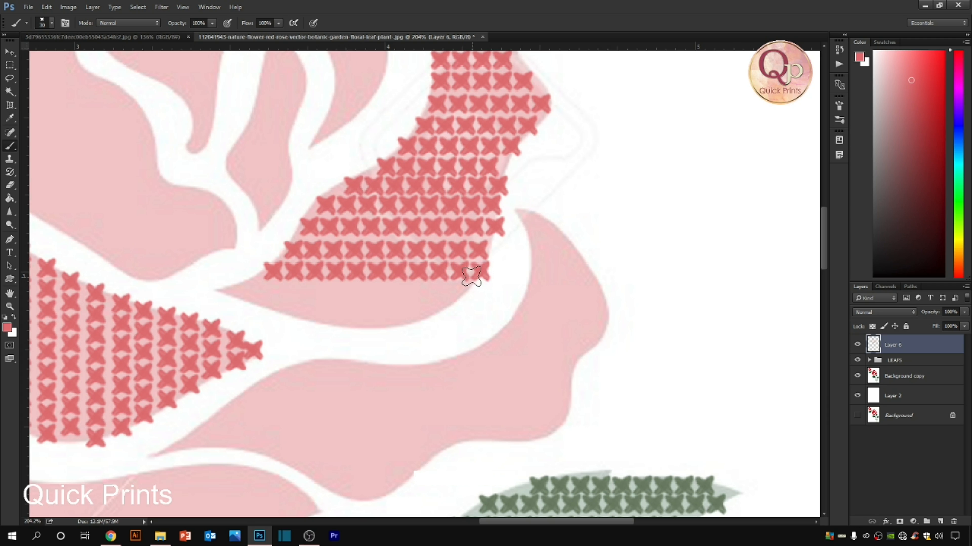
drag(252, 290, 467, 287)
drag(281, 308, 434, 310)
key(ctrl+alt+z)
drag(282, 311, 440, 311)
Fill the small curled petal in the large rose's centre with horizontal stitch rows that narrow to its lower tip
key(space)
drag(389, 161, 284, 402)
drag(308, 210, 395, 204)
scroll(453, 178, down, 5)
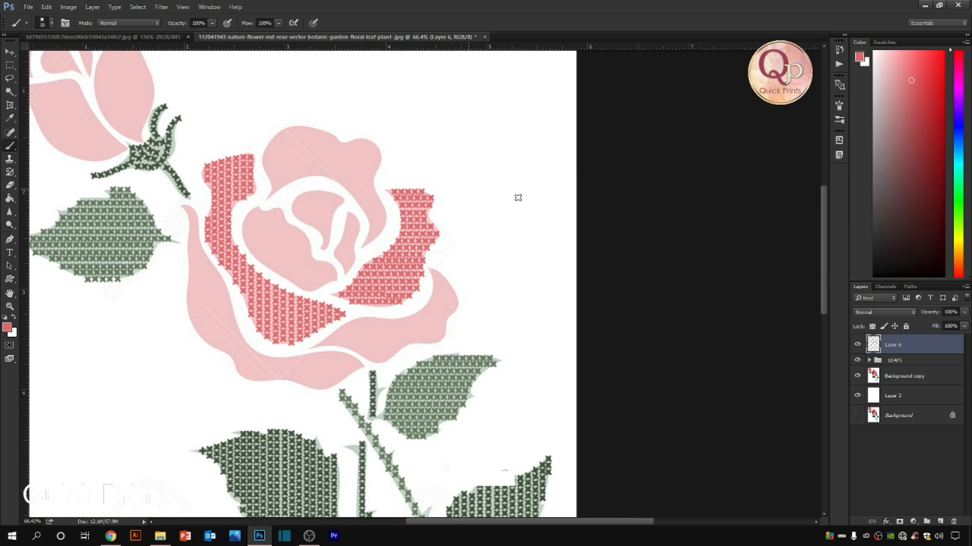
key(ctrl+space)
drag(619, 345, 264, 203)
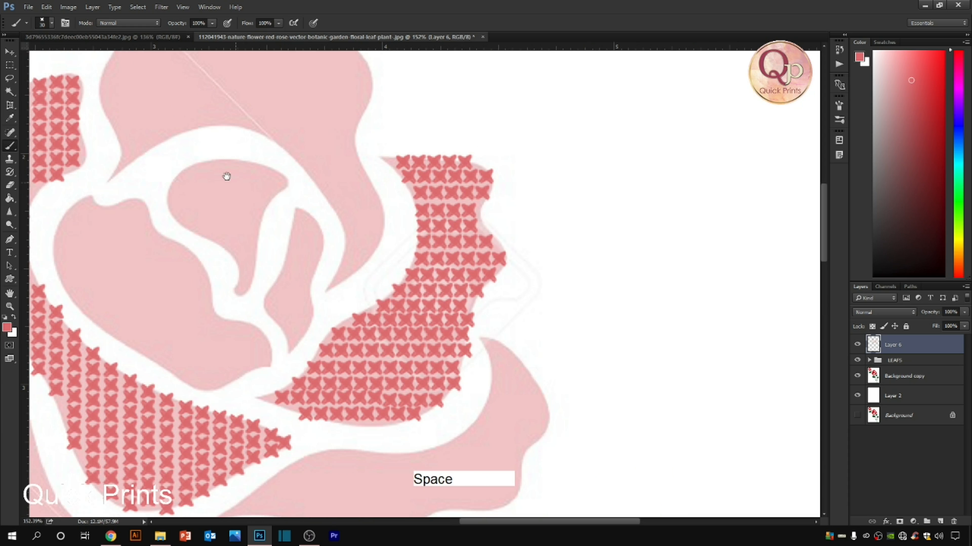
drag(227, 176, 297, 176)
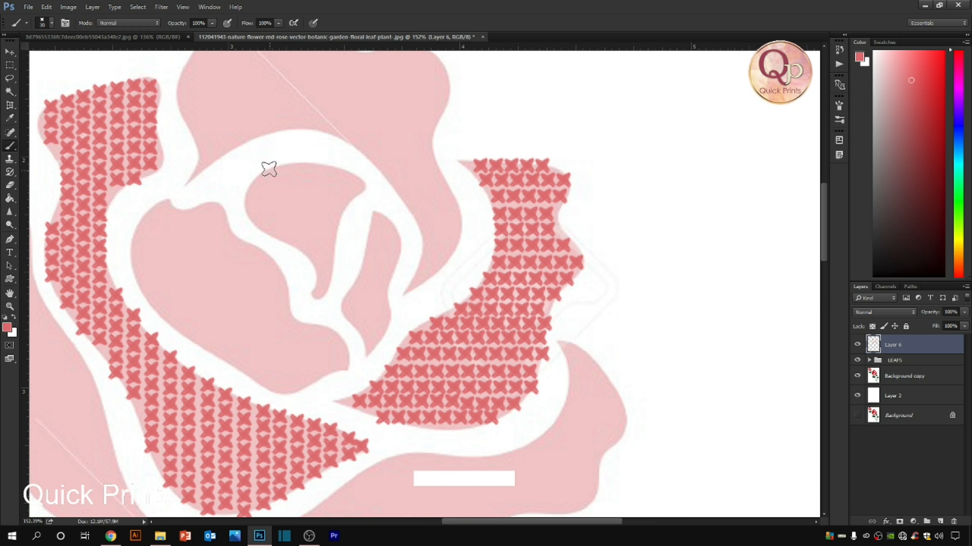
drag(269, 175, 348, 174)
drag(253, 194, 360, 193)
drag(257, 210, 330, 213)
mouse_move(267, 228)
mouse_down()
mouse_move(334, 223)
mouse_move(283, 241)
mouse_move(334, 240)
mouse_move(305, 256)
mouse_move(335, 256)
mouse_move(320, 289)
mouse_up()
key(ctrl+alt+z)
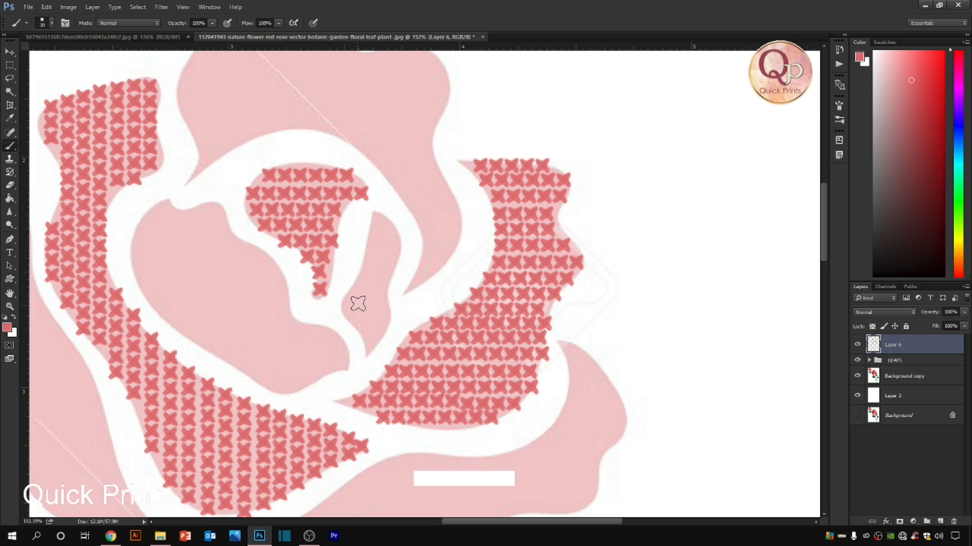
Fill the narrow petal beside the curled centre petal with two slanted, nearly vertical columns of pink cross stitches
click(374, 216)
shift+click(361, 323)
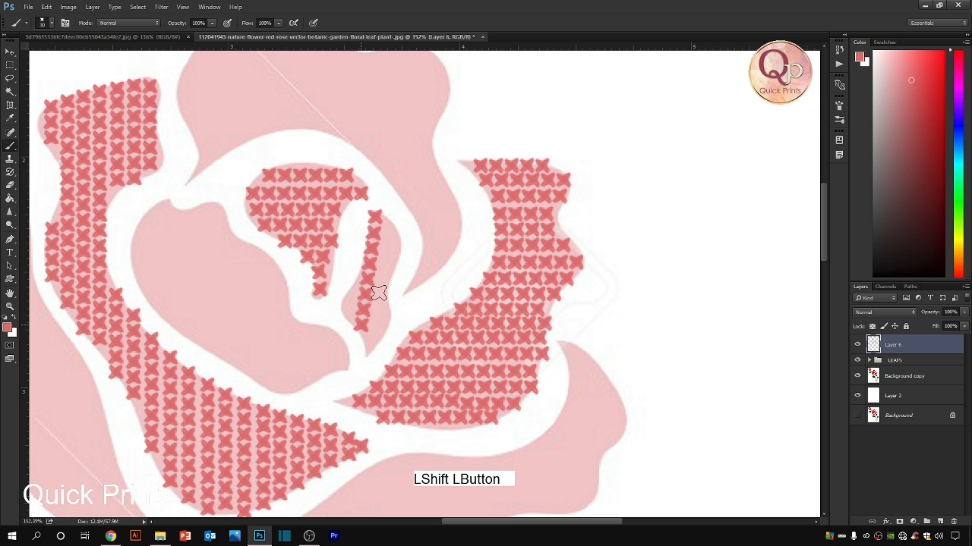
click(389, 233)
shift+click(370, 348)
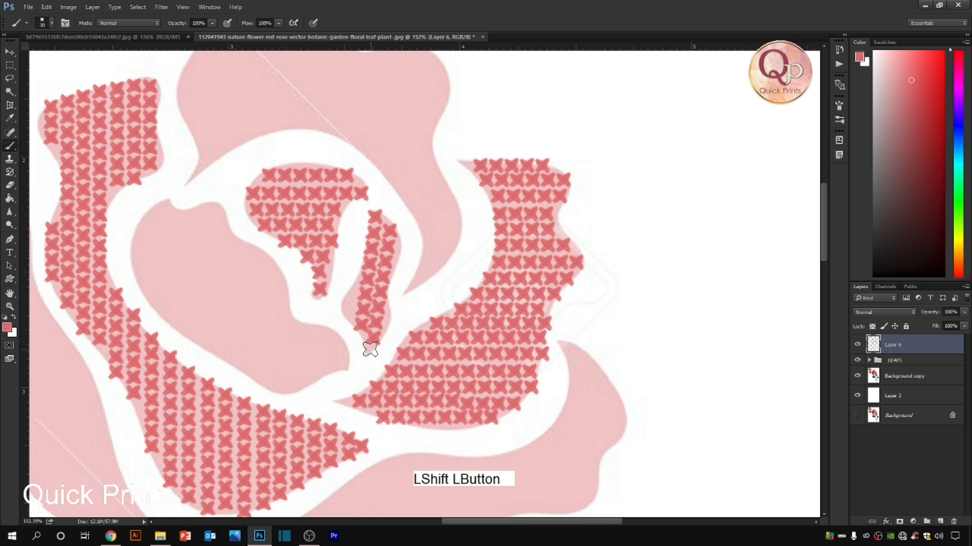
Paint a vertical column of five pink cross stitches down the middle of the rosebud's small inner petal
key(space)
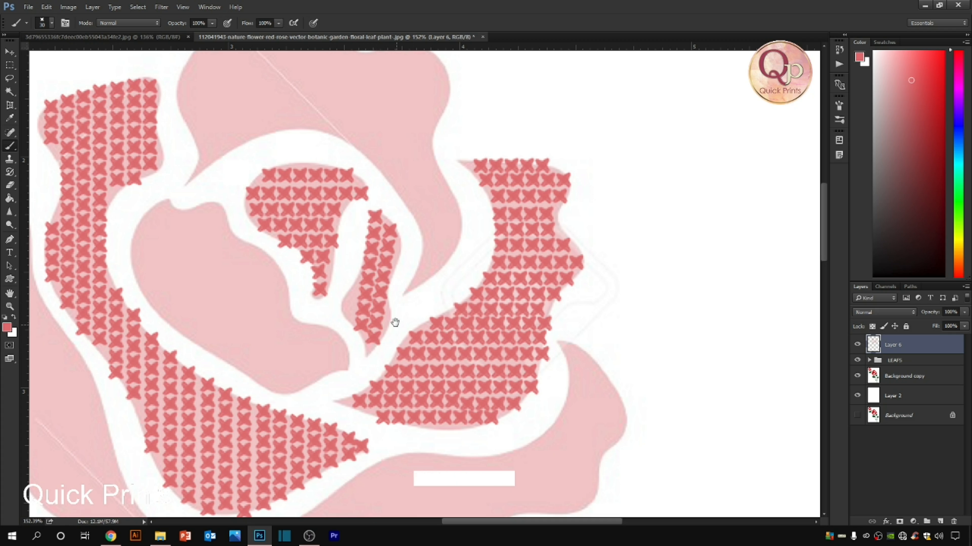
drag(236, 217, 425, 211)
scroll(425, 216, down, 10)
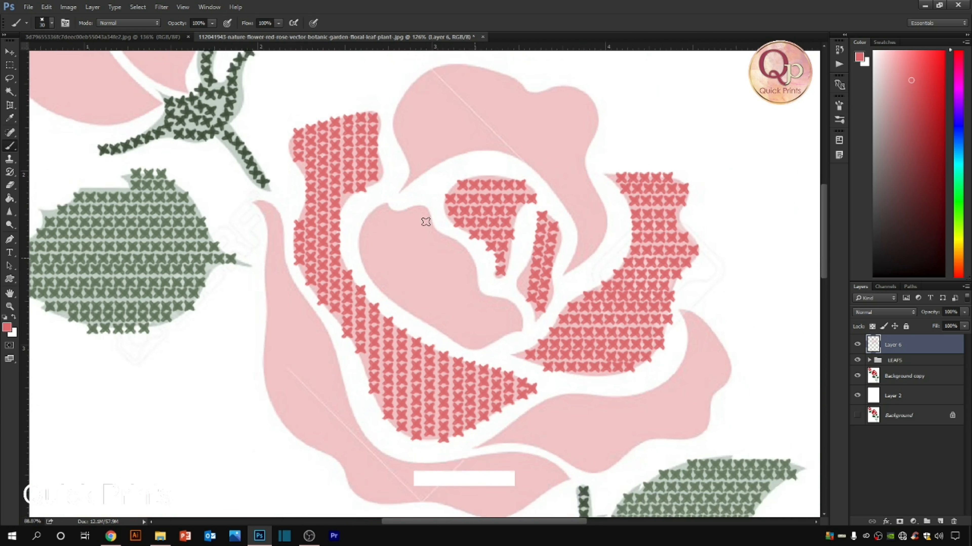
scroll(290, 121, up, 5)
drag(291, 121, 306, 390)
scroll(250, 390, up, 5)
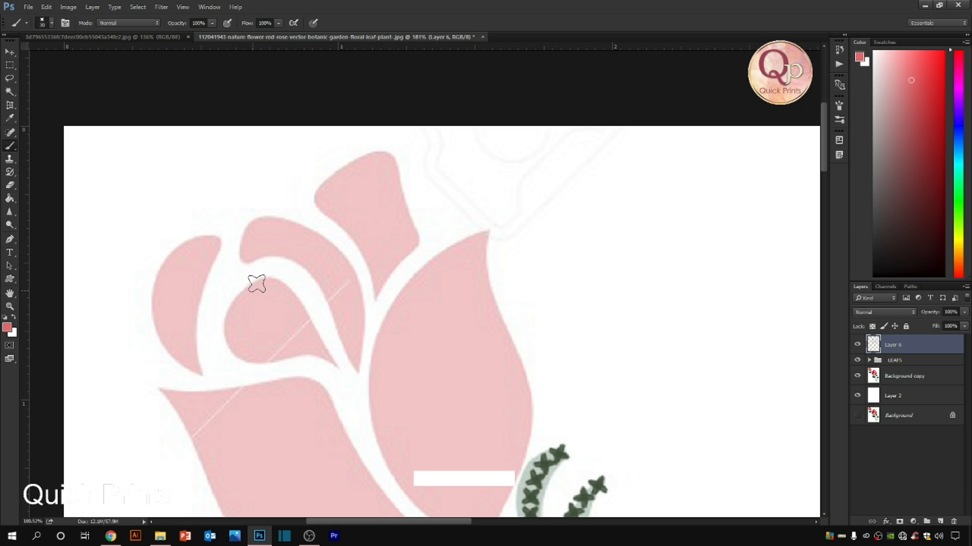
click(271, 283)
shift+click(270, 359)
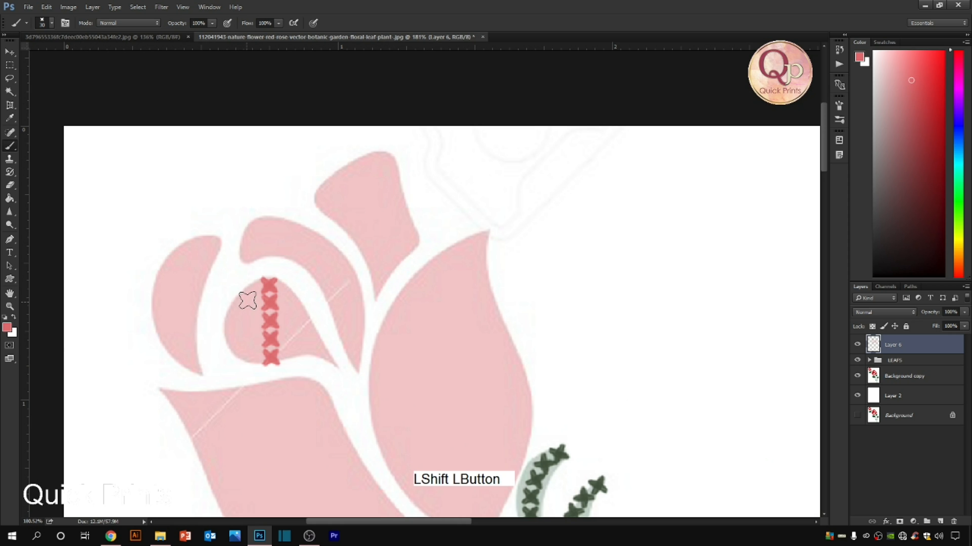
click(251, 289)
shift+click(253, 344)
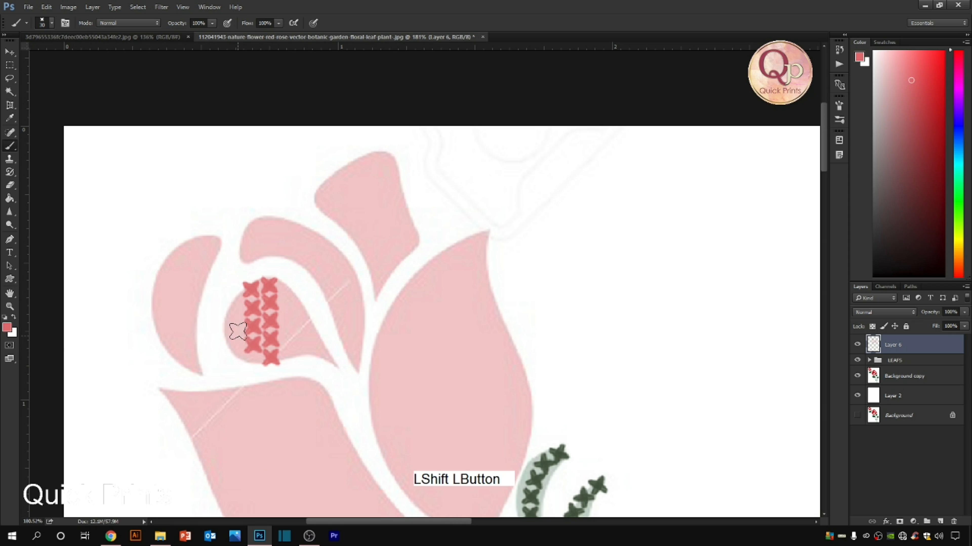
key(ctrl+alt+z)
key(ctrl+alt+z)
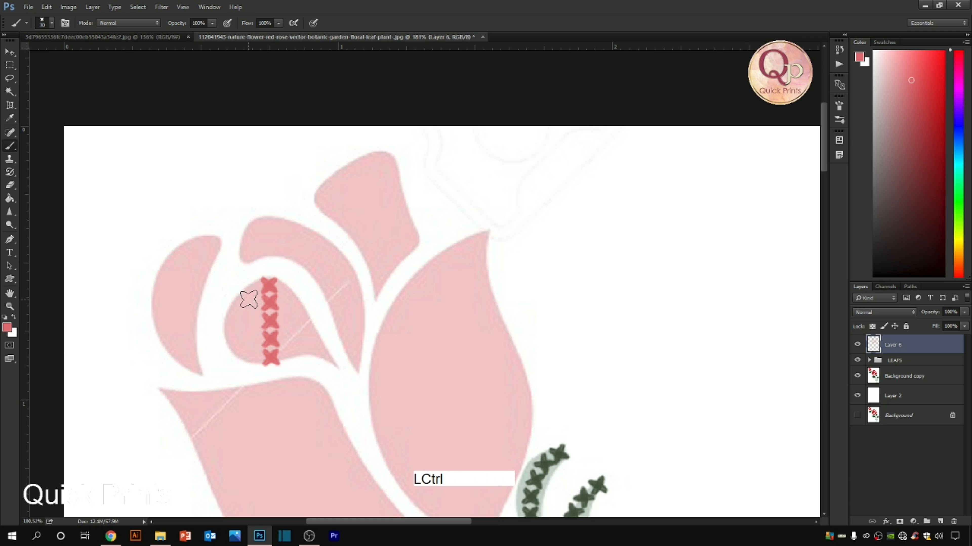
Fill the rest of the bud's inner petal with aligned shorter stitch columns on both sides, ending at its pointed lower-right corner
click(251, 301)
shift+click(251, 339)
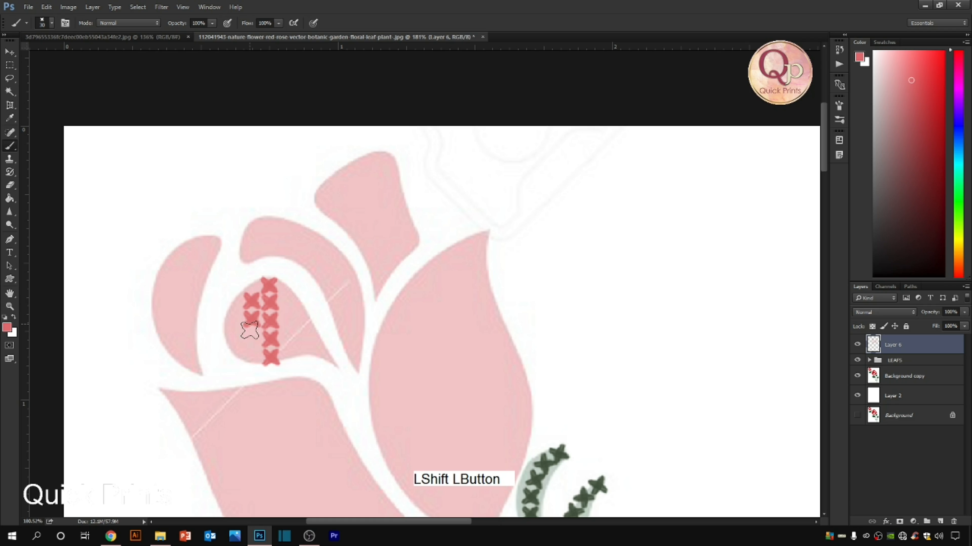
click(249, 357)
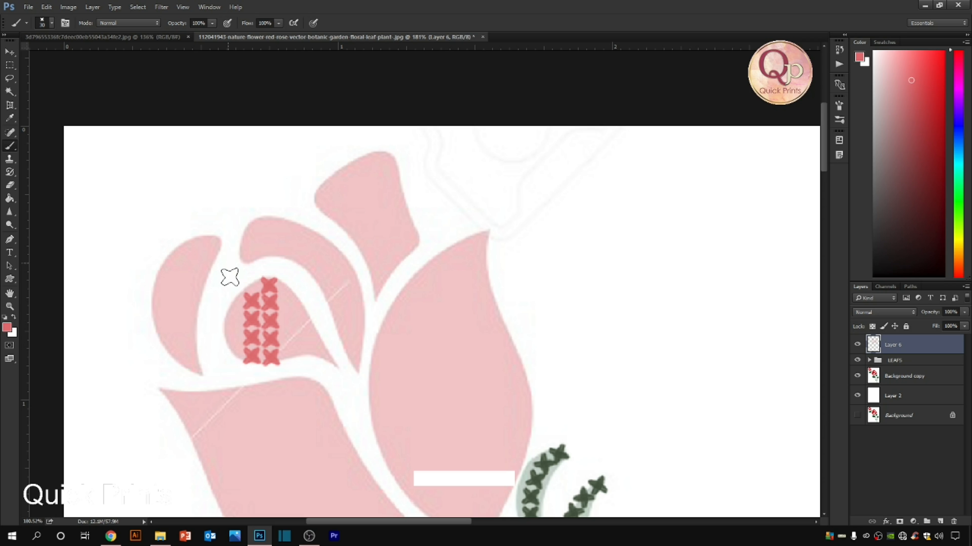
click(231, 308)
shift+click(231, 344)
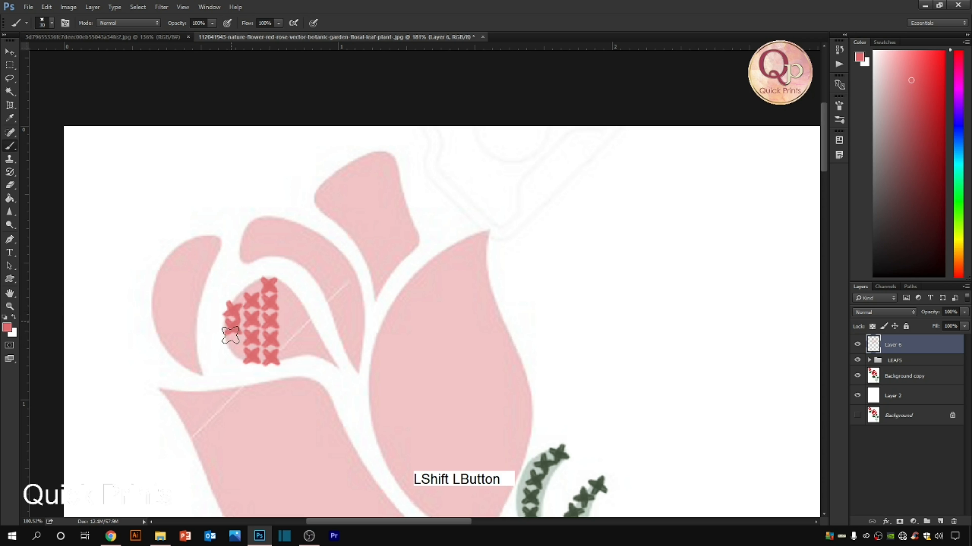
drag(291, 298, 288, 358)
mouse_move(311, 318)
mouse_down()
mouse_move(314, 357)
mouse_move(328, 359)
mouse_move(311, 357)
mouse_move(332, 359)
mouse_up()
Paint a row of five cross stitches across the bud's topmost petal and a straight row of four directly beneath it
drag(389, 373, 383, 191)
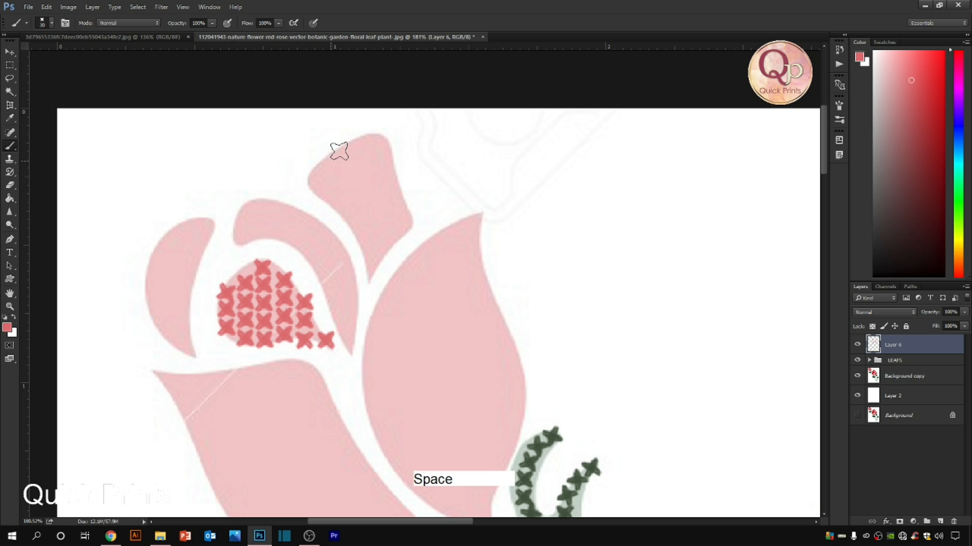
click(314, 178)
drag(332, 176, 400, 175)
shift+click(325, 198)
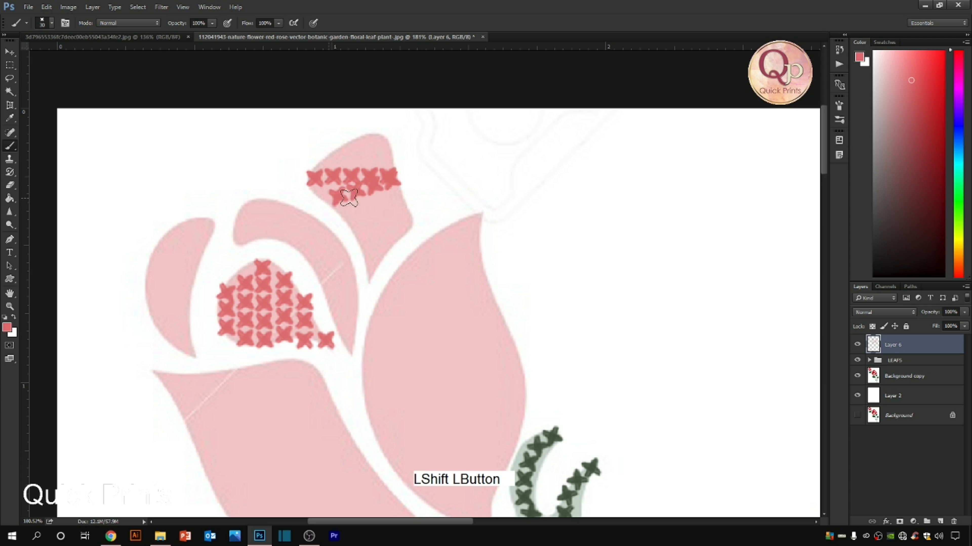
key(ctrl+alt+z)
shift+click(330, 198)
drag(348, 195, 403, 189)
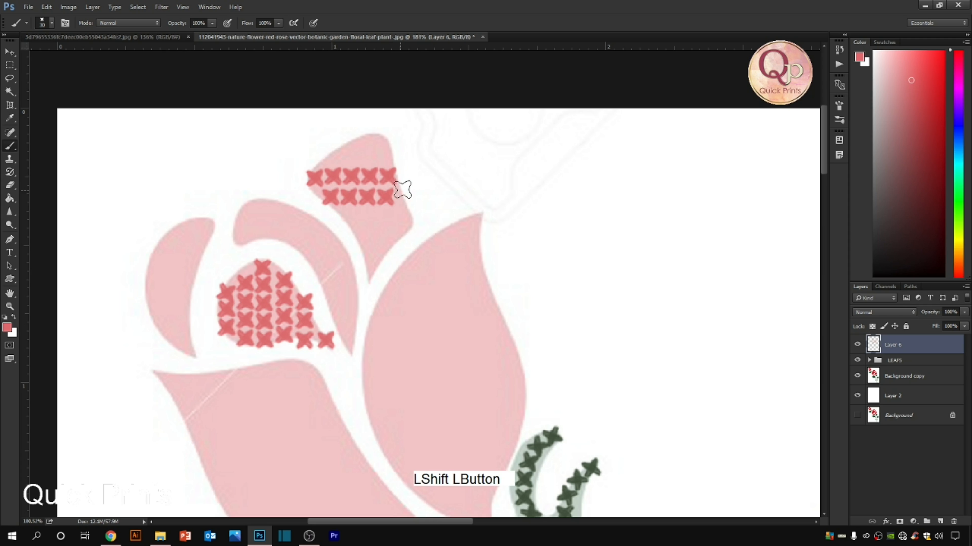
Continue the topmost bud petal downward with two narrowing stitch rows and two single stitches at its pointed lower tip
drag(348, 214, 415, 215)
click(360, 234)
shift+click(407, 232)
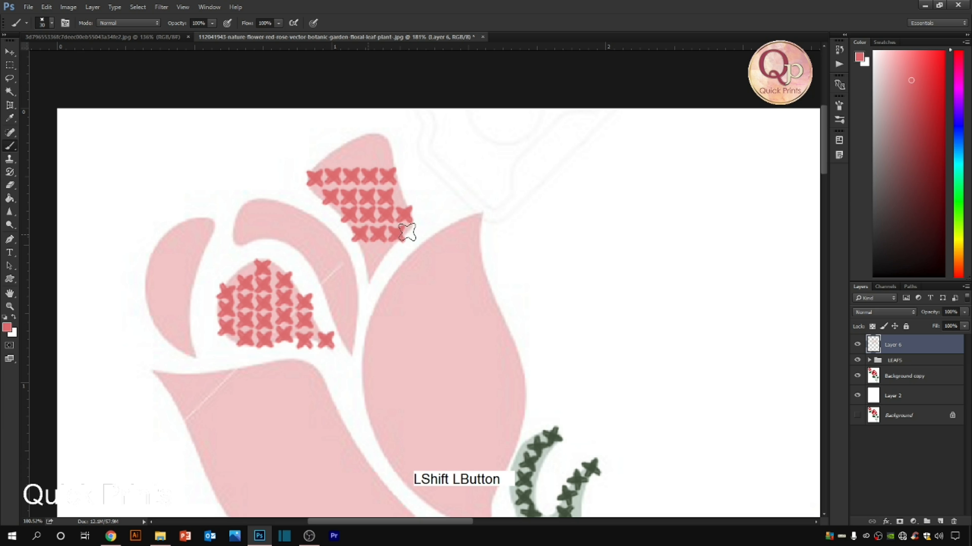
click(372, 252)
click(373, 272)
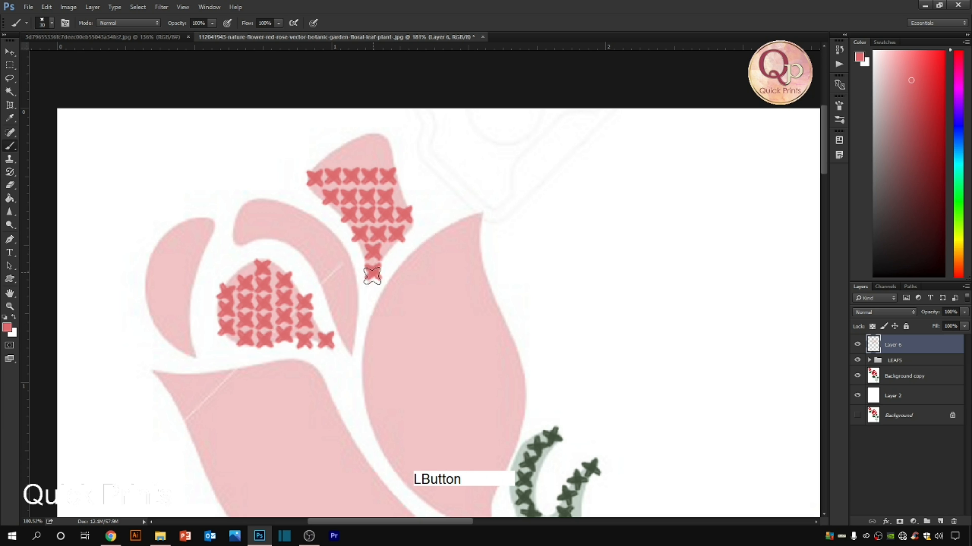
Complete the rounded upper end of the topmost bud petal with two shorter horizontal stitch rows
click(330, 158)
shift+click(385, 158)
shift+click(361, 139)
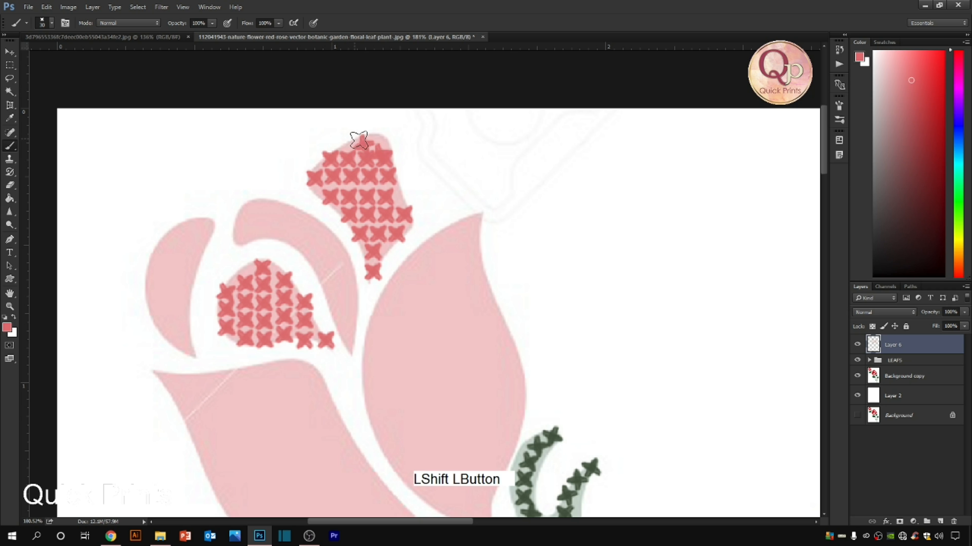
key(ctrl+alt+z)
drag(353, 141, 386, 141)
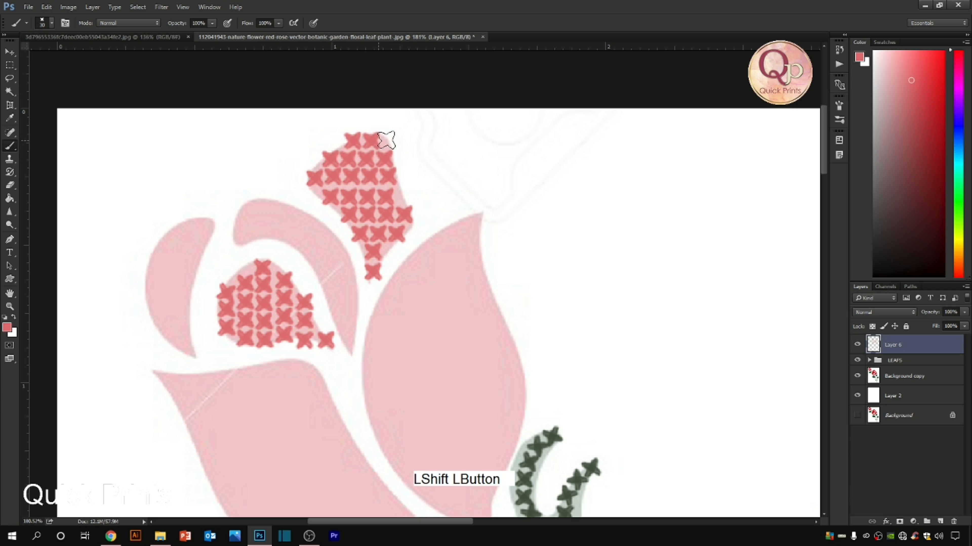
Paint a straight vertical column of pink cross stitches from the base to the pointed tip of the bud's large right-hand petal
scroll(383, 141, down, 10)
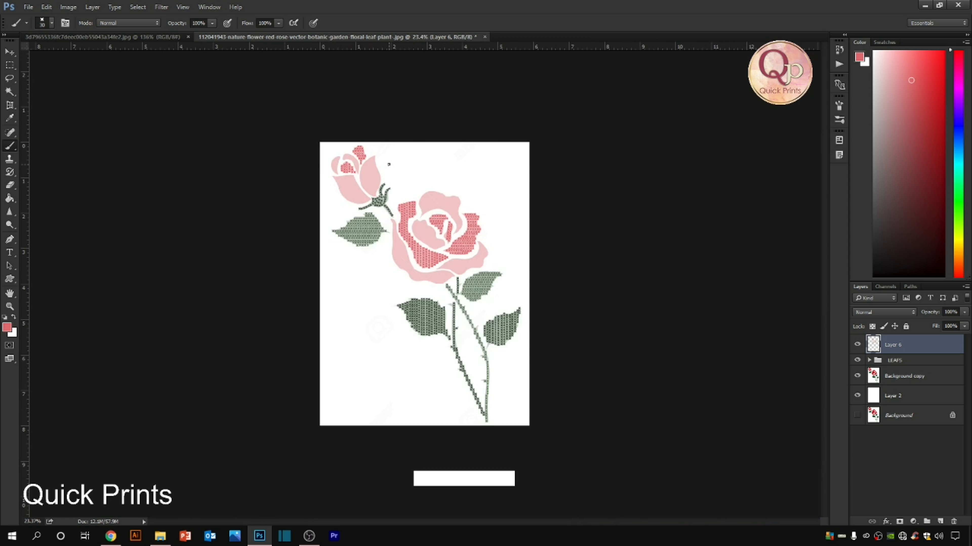
scroll(461, 230, up, 7)
drag(353, 99, 348, 268)
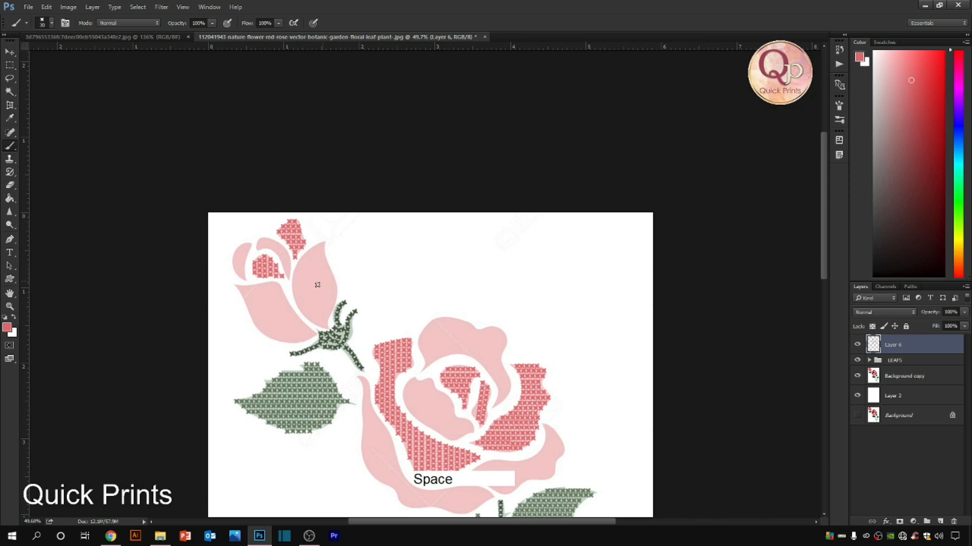
scroll(317, 286, up, 4)
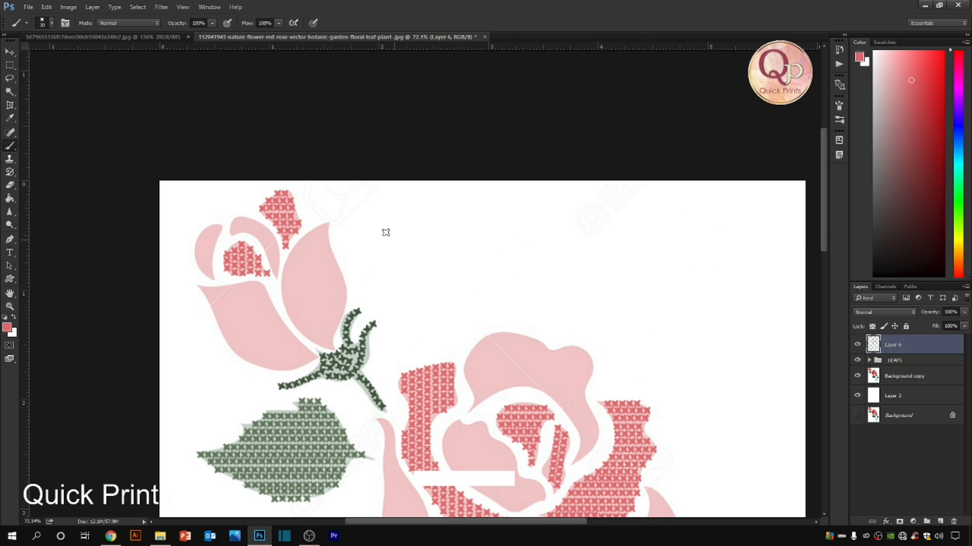
drag(258, 210, 687, 350)
key(ctrl+z)
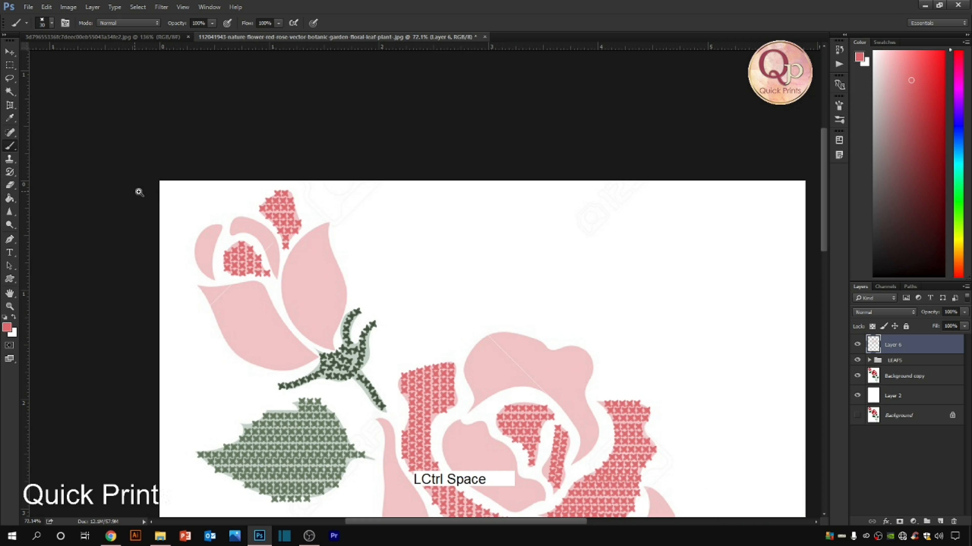
drag(139, 192, 599, 387)
drag(345, 292, 335, 244)
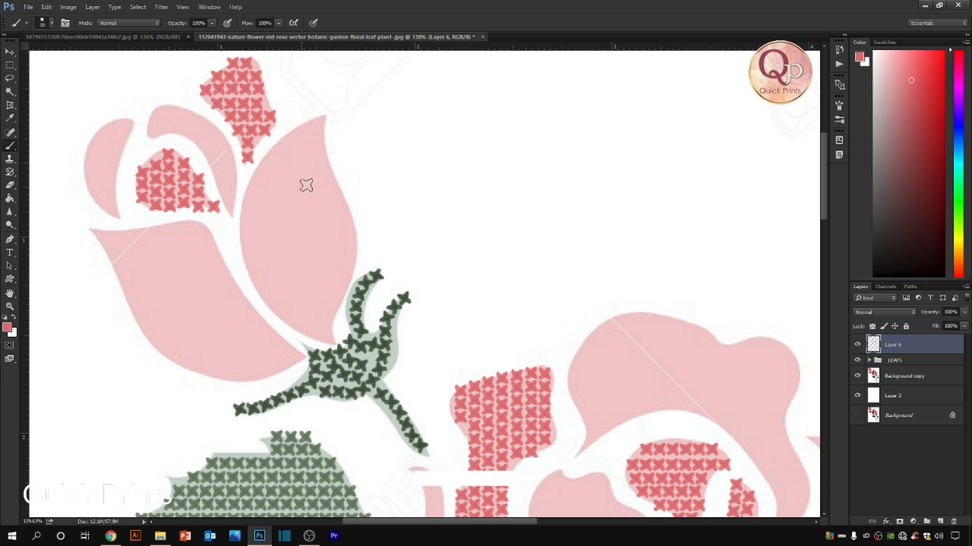
click(325, 339)
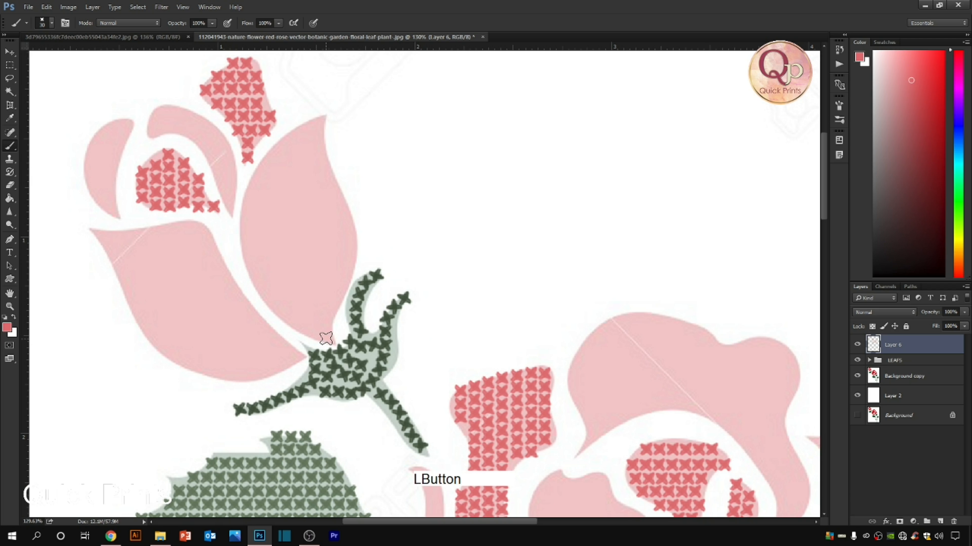
key(z)
key(ctrl+z)
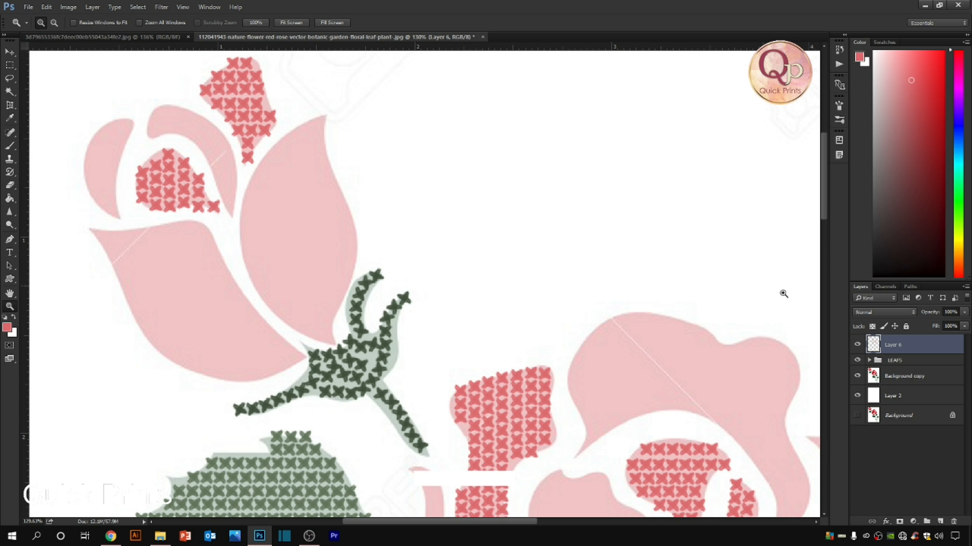
key(b)
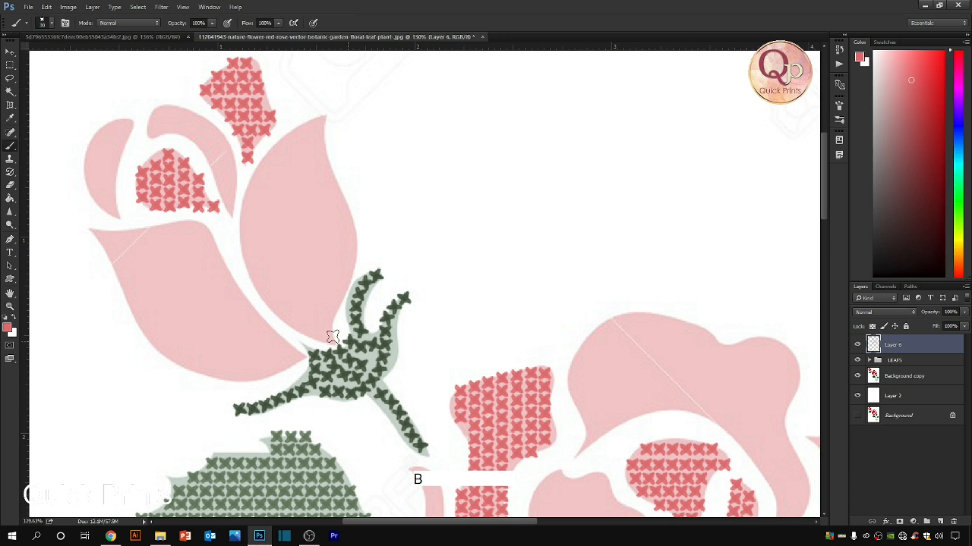
mouse_move(321, 338)
mouse_down()
mouse_move(287, 166)
mouse_move(297, 122)
mouse_up()
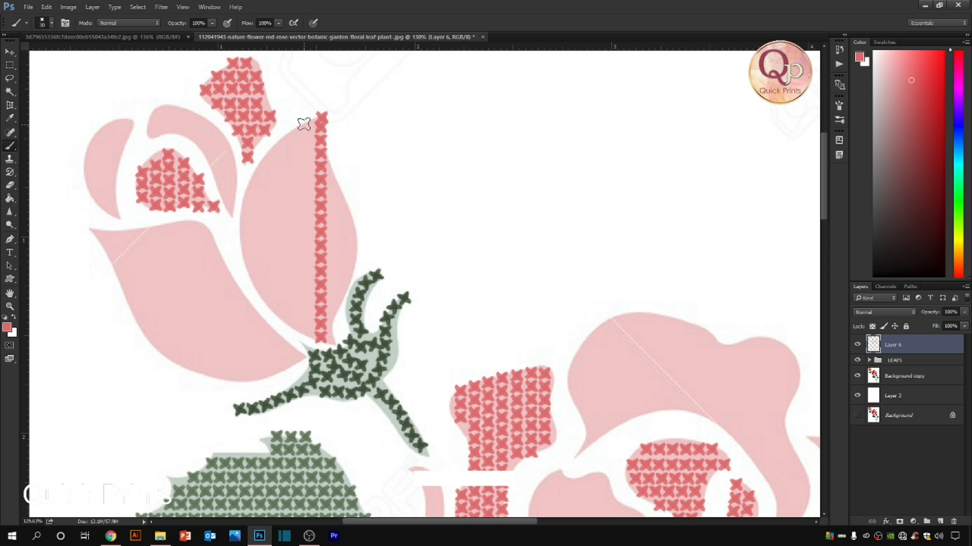
Try to cover the bud's large right-hand petal with four parallel vertical columns of pink cross stitches
key(ctrl+alt+z)
mouse_move(290, 322)
mouse_down()
mouse_move(271, 188)
mouse_move(300, 129)
mouse_move(323, 133)
mouse_move(305, 127)
mouse_move(307, 310)
mouse_up()
key(ctrl+alt+z)
drag(302, 134, 308, 330)
key(shift)
drag(318, 123, 322, 336)
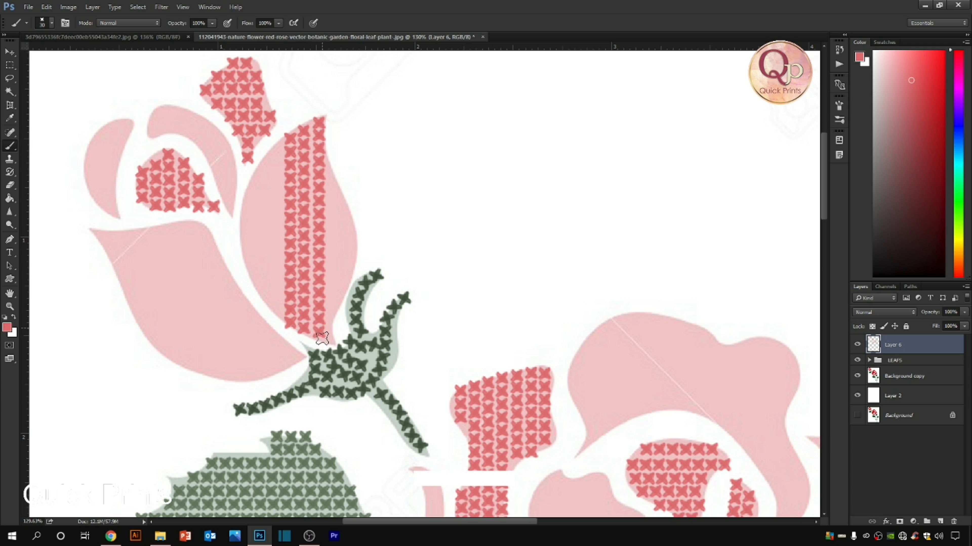
mouse_move(329, 183)
mouse_down()
mouse_move(354, 191)
mouse_move(336, 264)
mouse_move(334, 338)
mouse_up()
key(ctrl+alt+z)
key(ctrl+z)
drag(331, 176, 338, 325)
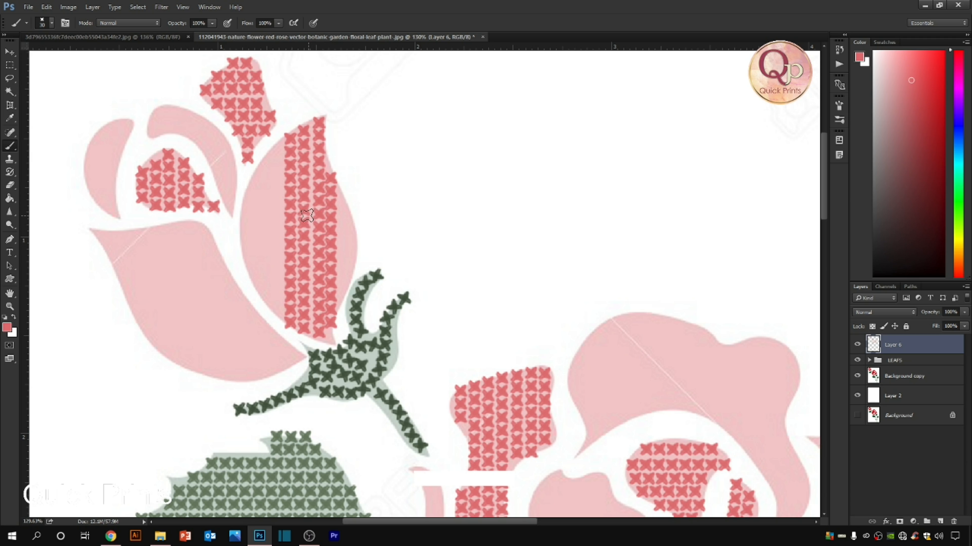
Undo all the vertical stitch columns on the bud's large right-hand petal
key(ctrl+alt+z)
key(ctrl+alt+z)
key(ctrl+alt+z)
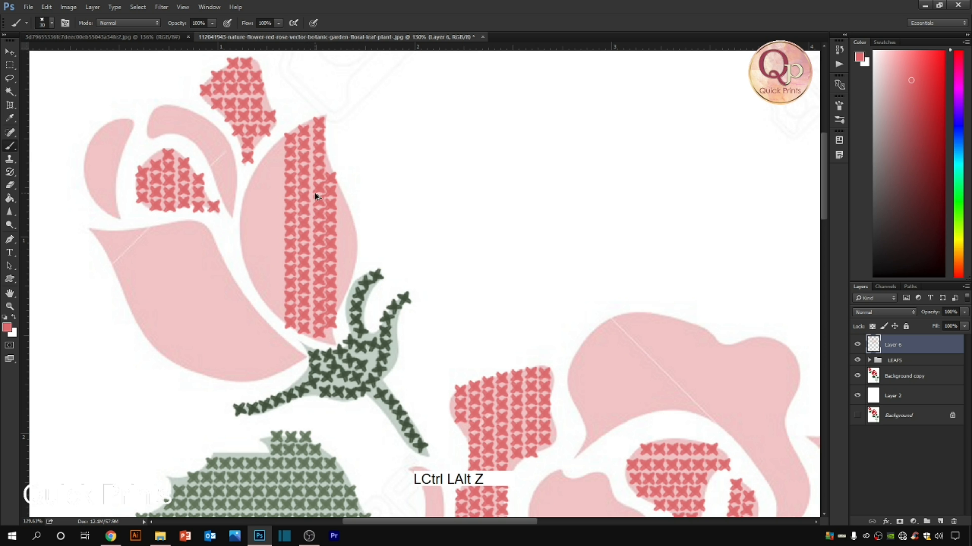
key(ctrl+alt+z)
Paint a single stitch at the large right-hand bud petal's tip, with horizontal rows of two and three stitches beneath it
key(ctrl+space)
drag(213, 123, 633, 280)
drag(302, 370, 382, 277)
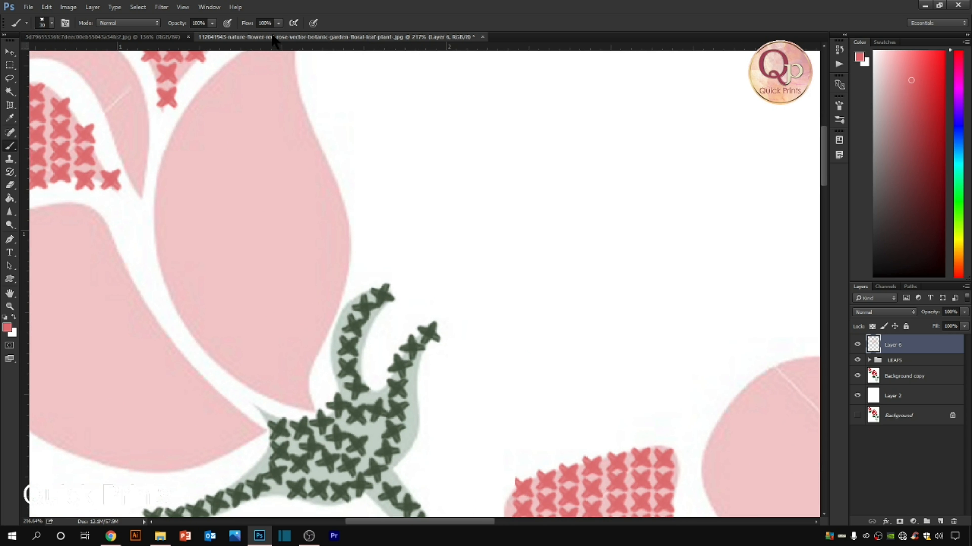
drag(420, 335, 318, 136)
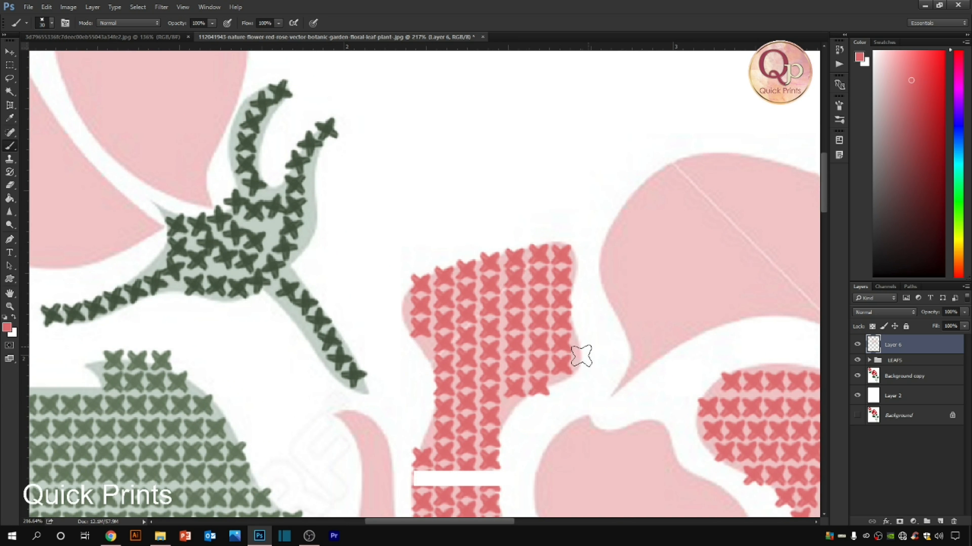
drag(198, 184, 508, 470)
drag(455, 268, 372, 206)
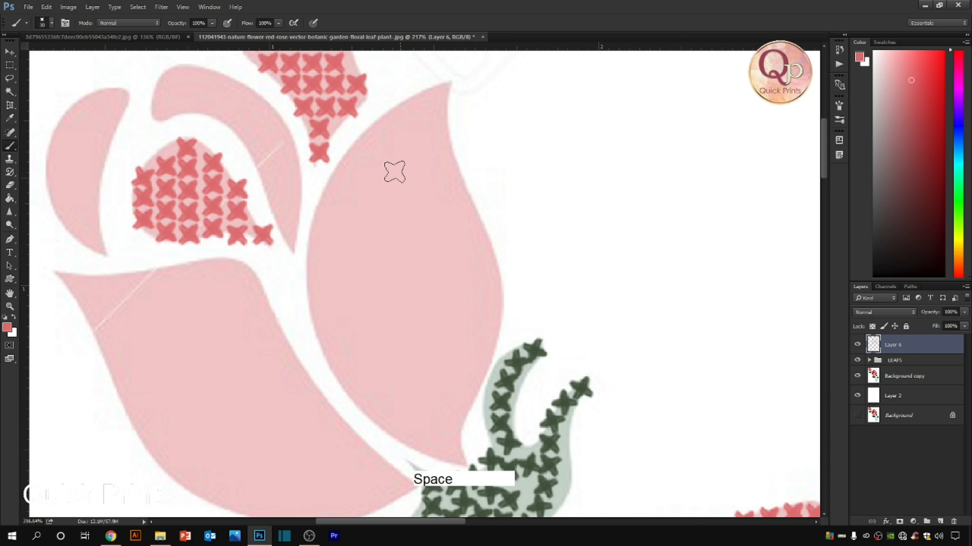
click(442, 93)
shift+click(422, 111)
key(ctrl+alt+z)
shift+click(406, 110)
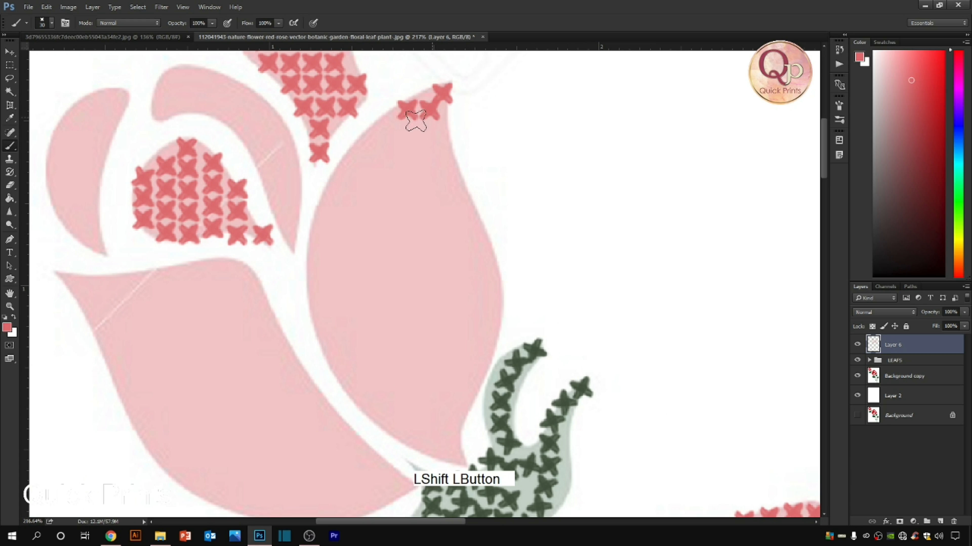
drag(383, 129, 442, 134)
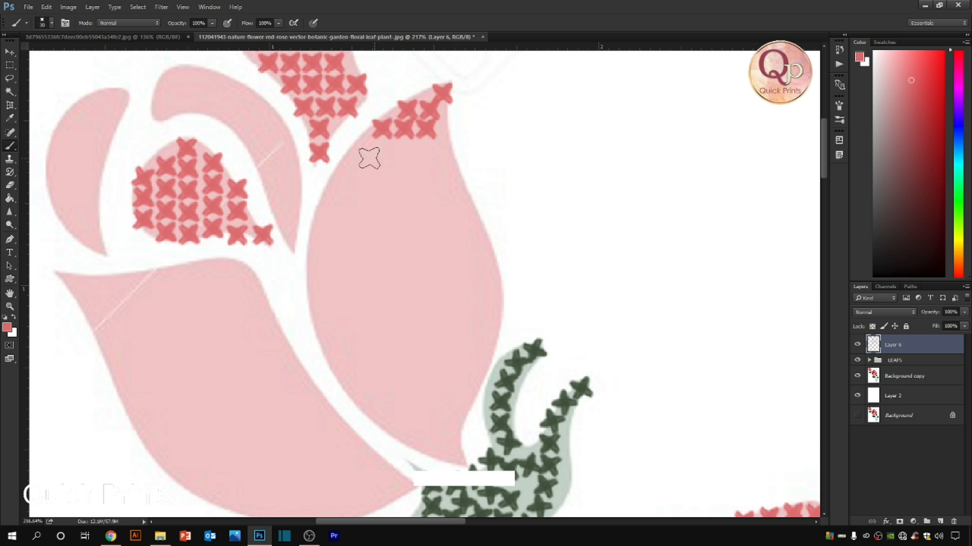
Extend the large right-hand bud petal's shading with three horizontal rows of four stitches following its left edge
shift+click(360, 149)
key(ctrl+alt+z)
drag(360, 147, 424, 151)
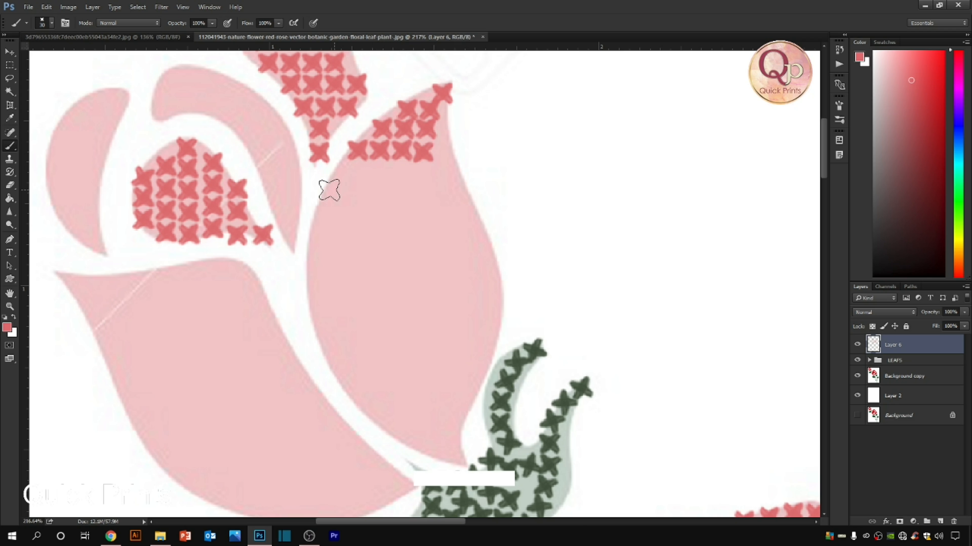
shift+click(342, 175)
key(ctrl+alt+z)
drag(341, 173, 409, 174)
drag(330, 197, 400, 198)
Paint a straight row of five stitches and a row of four below it at the right-hand petal's left edge
shift+click(321, 224)
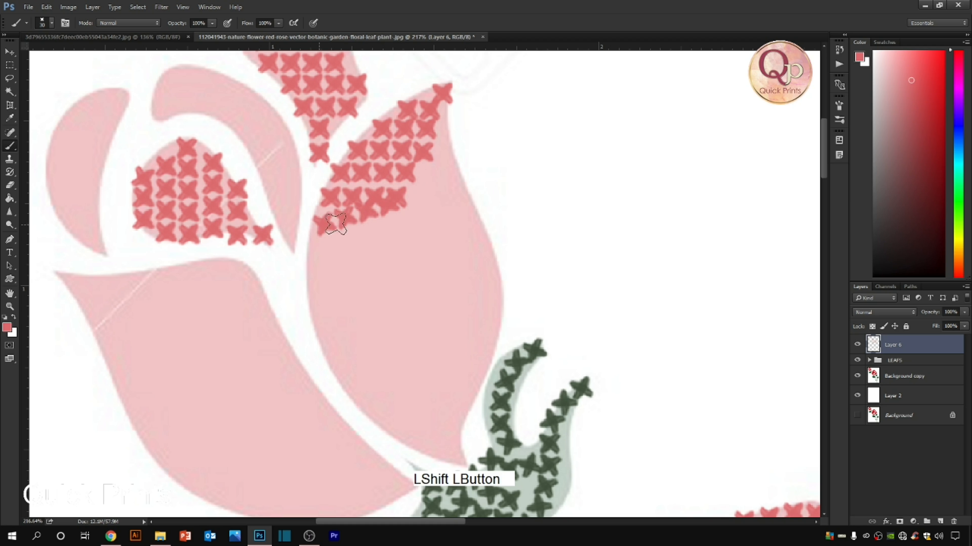
key(ctrl+alt+z)
drag(318, 225, 403, 225)
click(316, 252)
drag(317, 252, 395, 253)
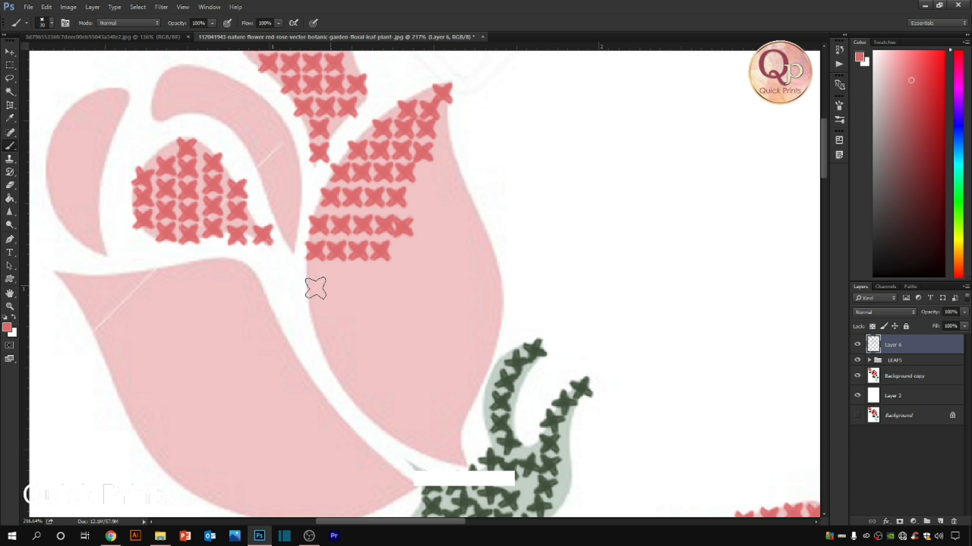
Add two more horizontal rows of four stitches along the middle of the right-hand petal's left edge
click(316, 275)
drag(338, 274, 387, 274)
click(316, 301)
shift+click(382, 301)
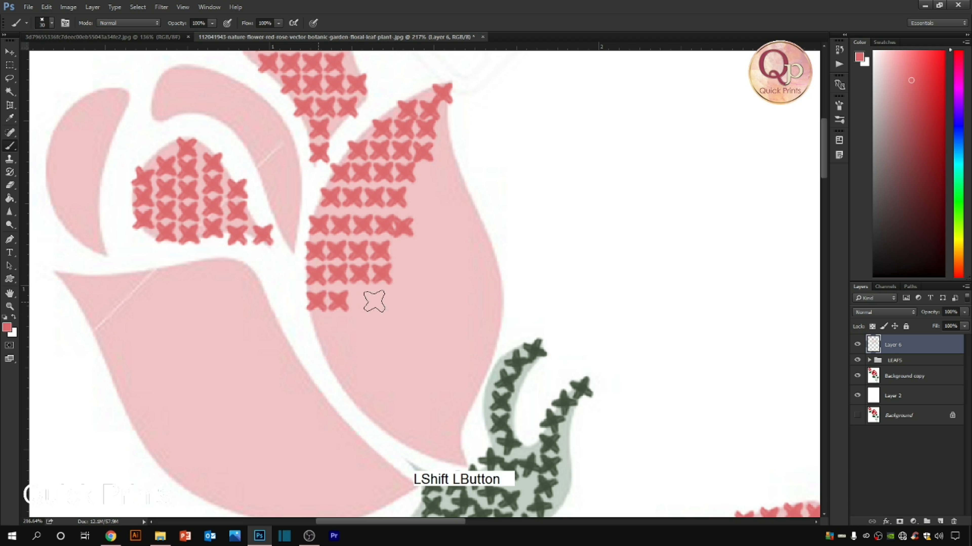
Continue the right-hand petal's left side down to its base with four rows of four stitches, narrowing to three and two
drag(323, 327, 390, 326)
drag(334, 352, 399, 352)
drag(348, 379, 413, 379)
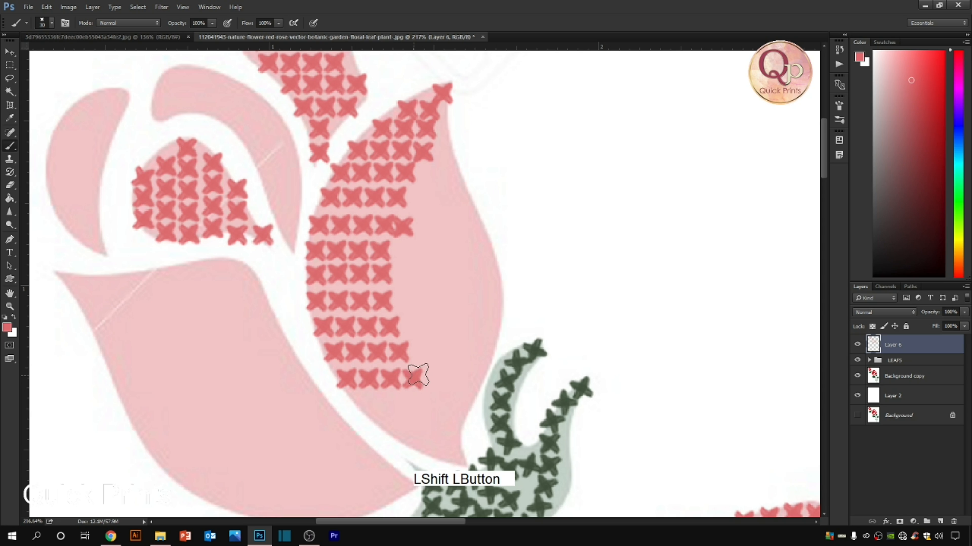
mouse_move(364, 404)
mouse_down()
mouse_move(439, 403)
mouse_move(392, 427)
mouse_move(432, 429)
mouse_move(444, 440)
mouse_move(412, 428)
mouse_move(453, 425)
mouse_move(436, 457)
mouse_move(428, 451)
mouse_move(455, 449)
mouse_move(465, 463)
mouse_move(432, 449)
mouse_move(462, 452)
mouse_up()
key(ctrl+alt+z)
key(ctrl+alt+z)
scroll(499, 276, down, 5)
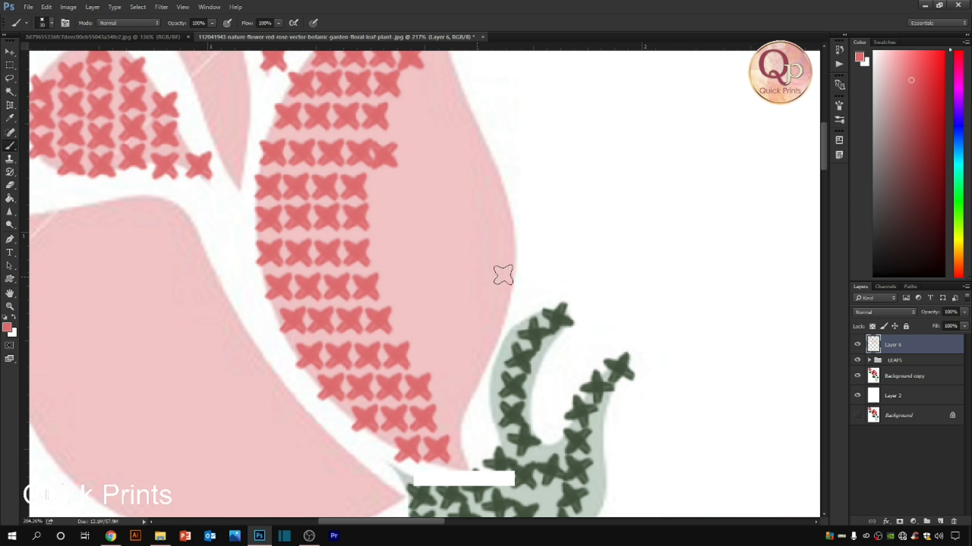
Paint one stitch at the pointed upper-left corner of the bud's large lower-left petal and a row of three below it
key(space)
key(ctrl+space)
drag(178, 213, 479, 346)
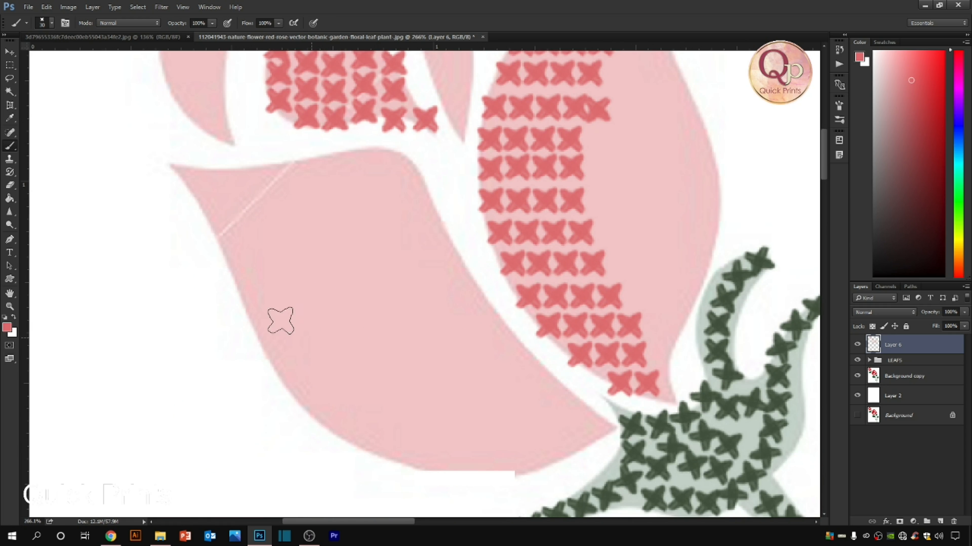
click(197, 180)
shift+click(212, 205)
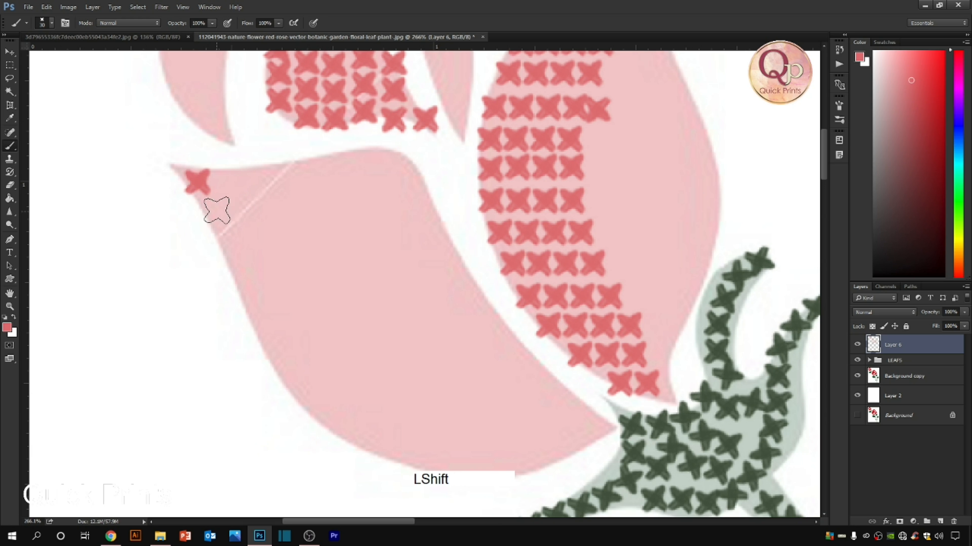
shift+click(234, 210)
key(ctrl+alt+z)
key(ctrl+alt+z)
shift+click(214, 208)
shift+click(267, 209)
Paint two straight horizontal rows of four stitches along the upper left edge of the lower-left petal
shift+click(244, 237)
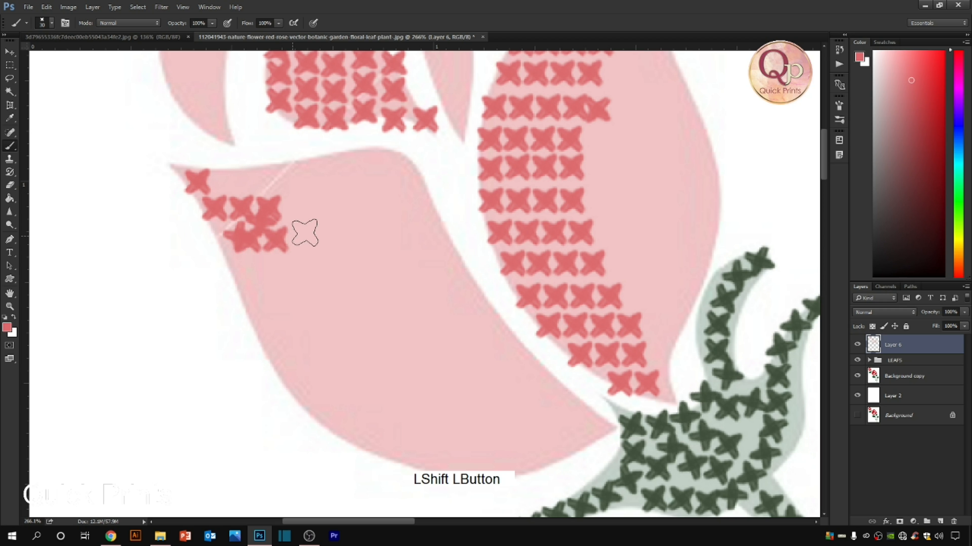
shift+click(302, 237)
key(ctrl+alt+z)
key(ctrl+alt+z)
click(232, 241)
shift+click(312, 241)
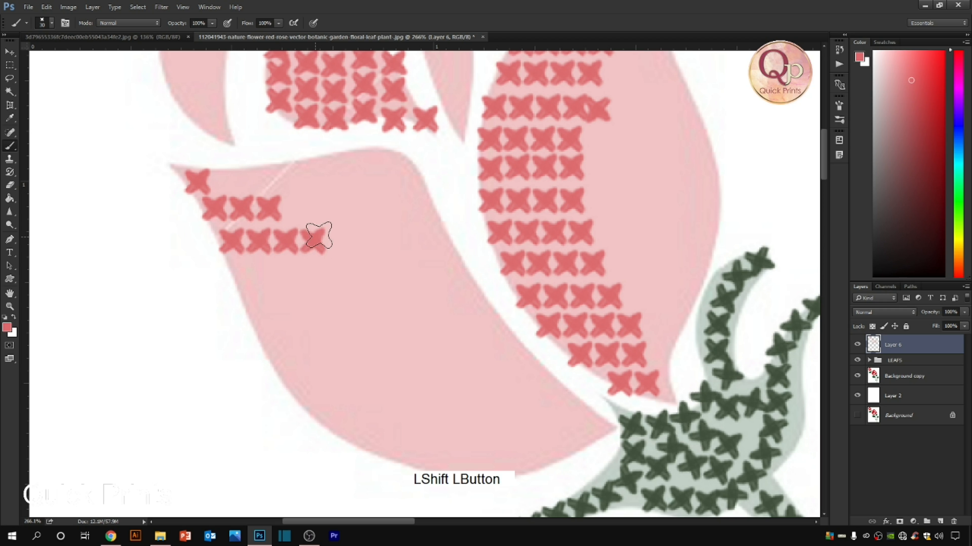
click(246, 274)
shift+click(302, 273)
shift+click(350, 276)
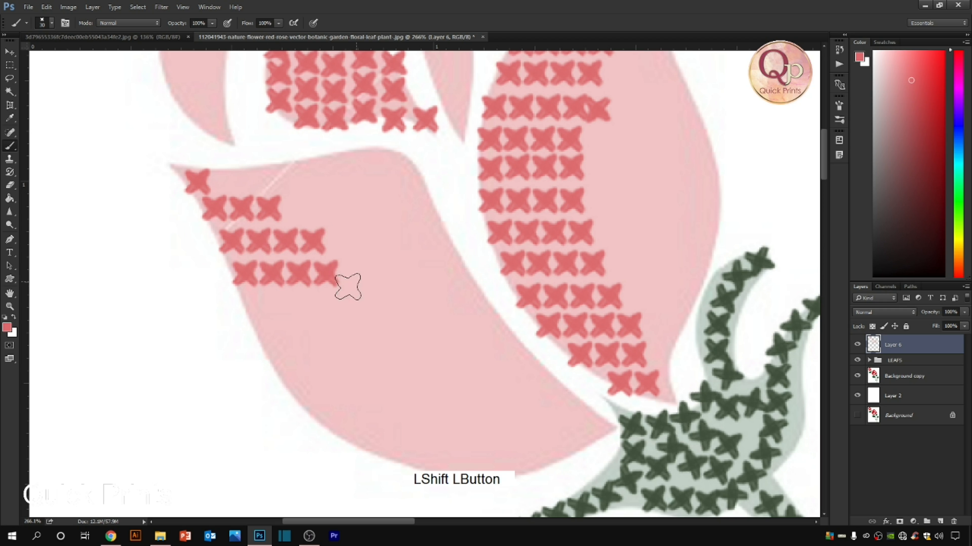
Add a row of five stitches and a row of six beneath it along the lower-left petal's left edge
shift+click(273, 306)
drag(273, 305, 359, 302)
key(ctrl+alt+z)
shift+click(267, 342)
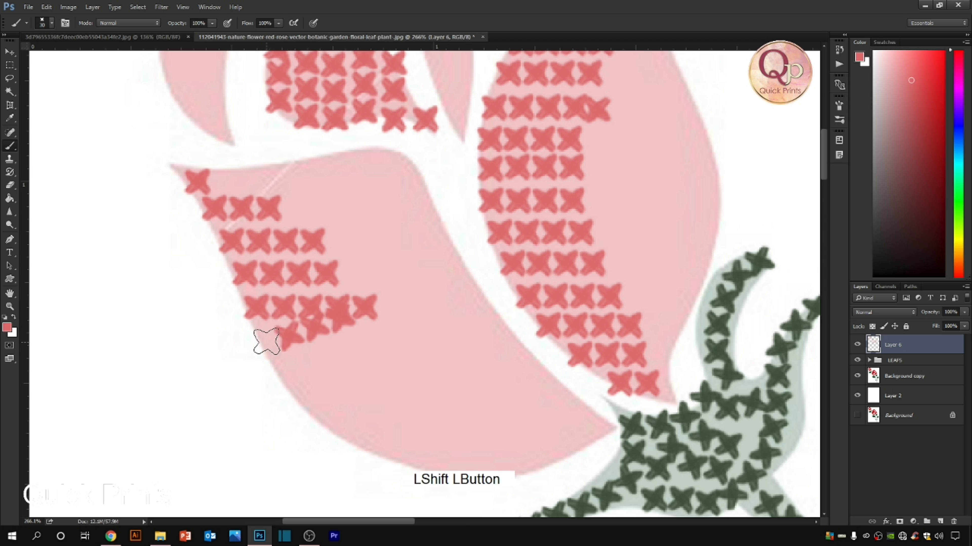
key(ctrl+alt+z)
drag(265, 340, 401, 339)
Fill the lower-left petal's bottom edge with four horizontal stitch rows that follow its curve toward the sepals
drag(288, 370, 425, 370)
drag(307, 404, 466, 404)
drag(346, 437, 530, 434)
drag(403, 462, 540, 459)
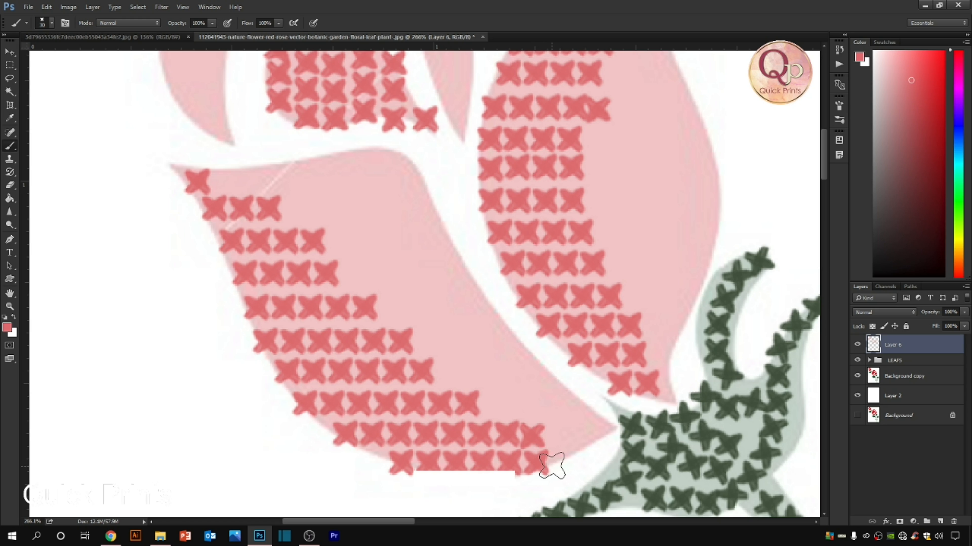
scroll(468, 220, down, 5)
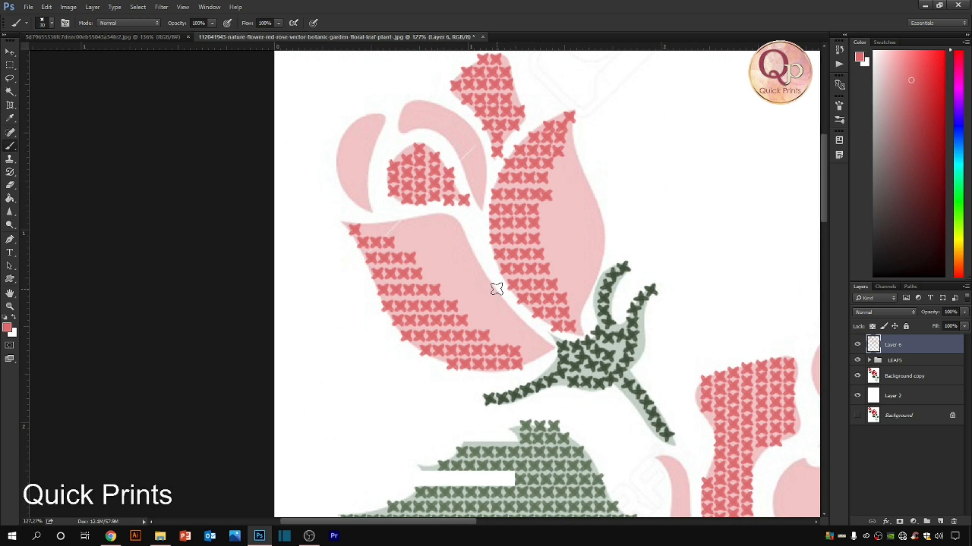
drag(434, 164, 436, 207)
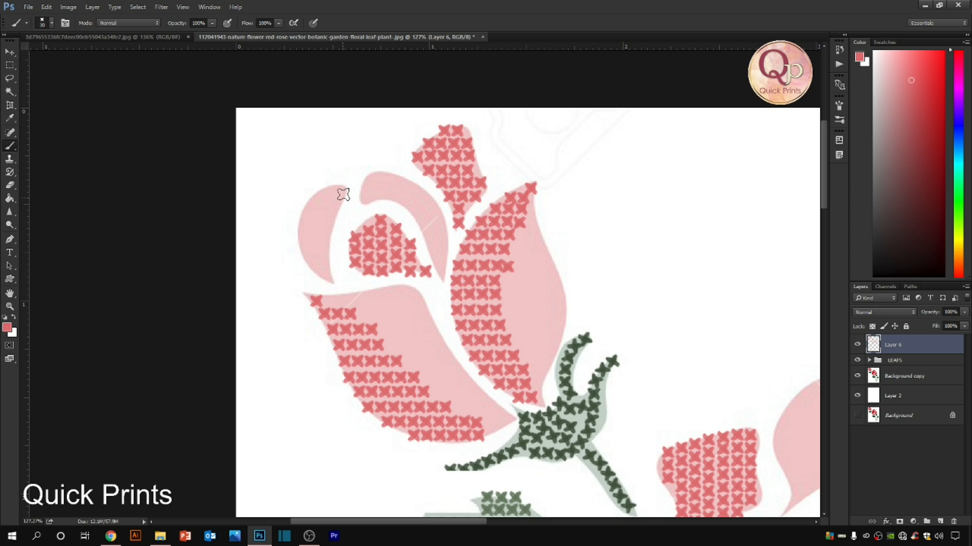
mouse_move(579, 403)
mouse_down()
mouse_move(503, 337)
mouse_move(229, 224)
mouse_move(412, 284)
mouse_move(262, 259)
mouse_up()
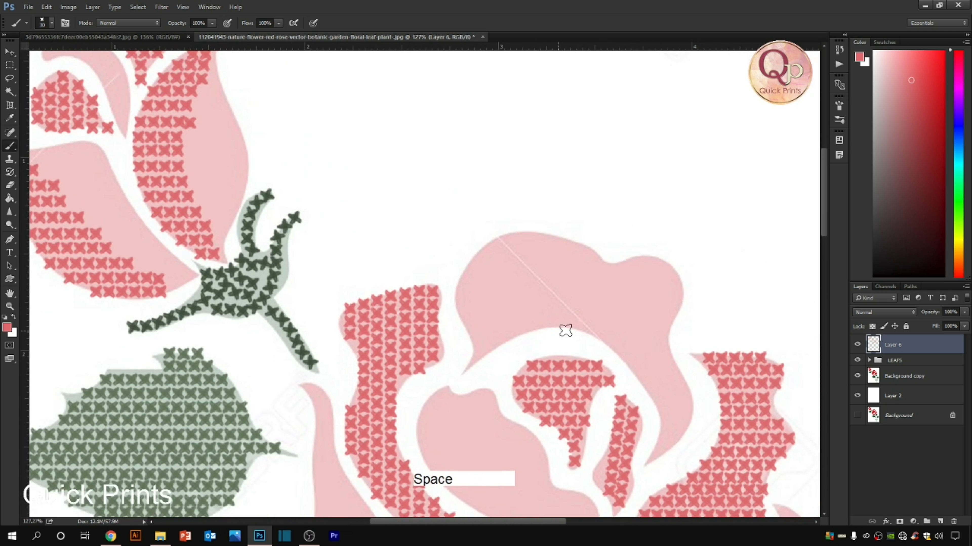
drag(48, 189, 410, 353)
drag(613, 272, 792, 412)
drag(231, 216, 278, 158)
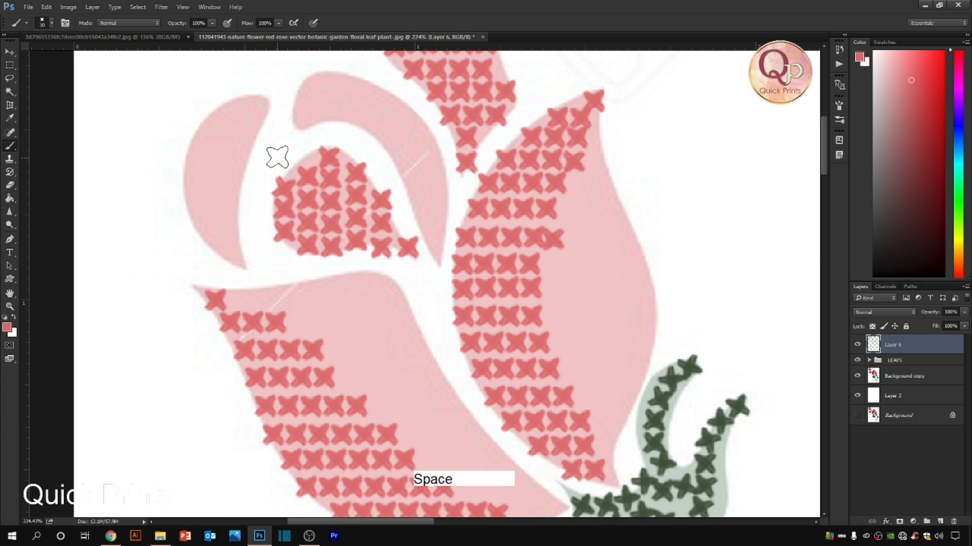
shift+click(257, 104)
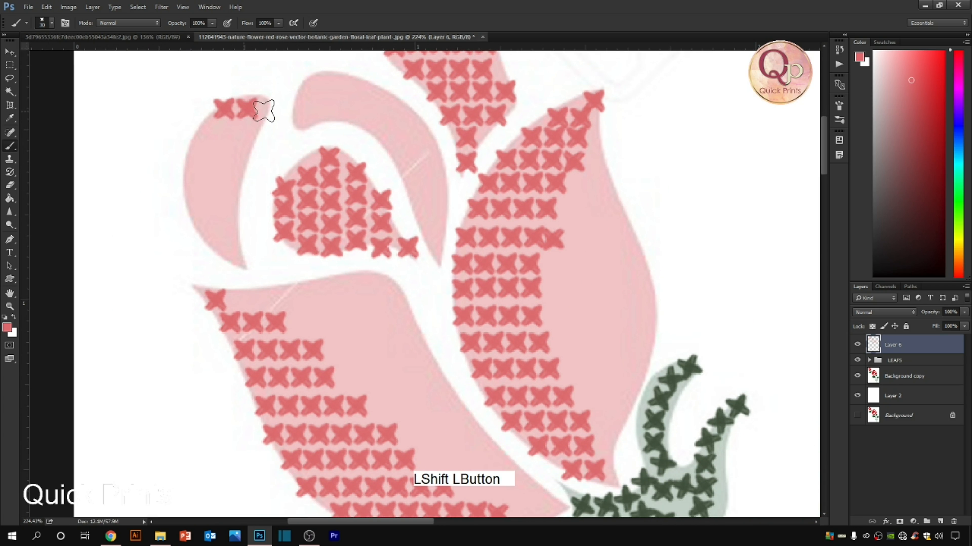
key(ctrl+alt+z)
scroll(229, 120, down, 6)
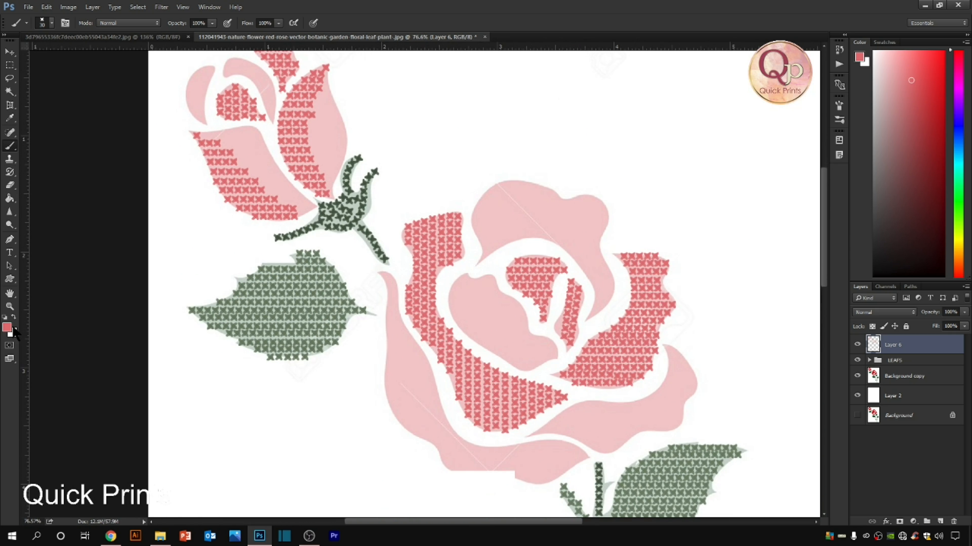
Change the foreground colour to the light pink ffa8ac
click(7, 328)
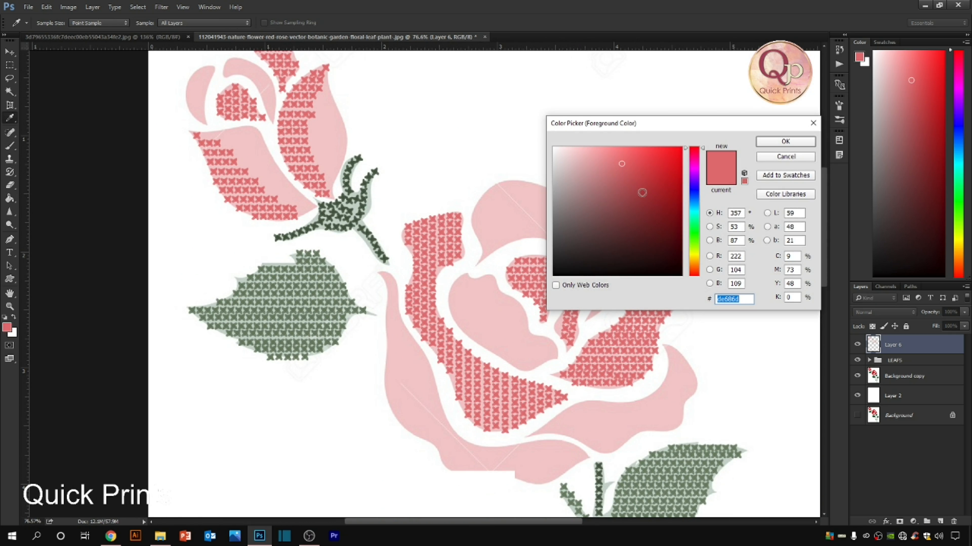
click(592, 165)
click(596, 148)
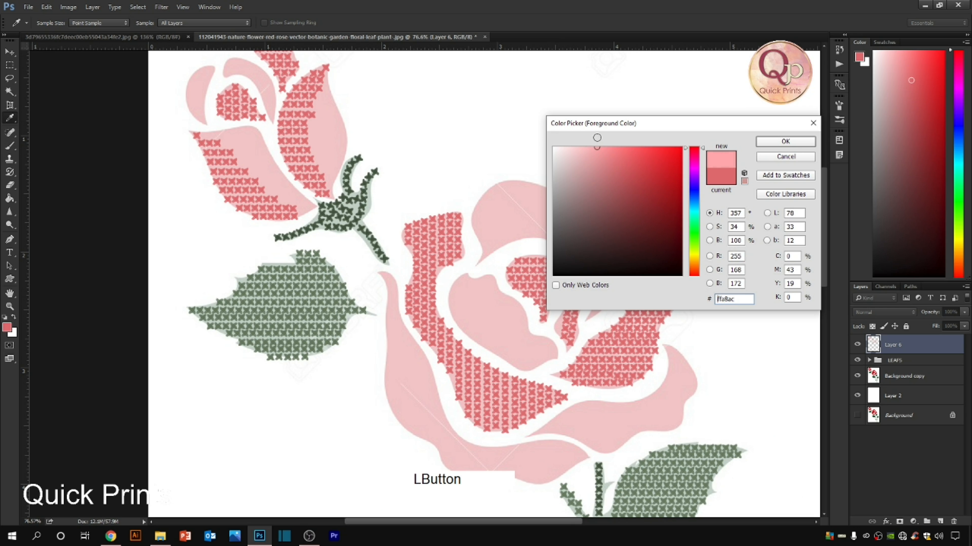
click(796, 142)
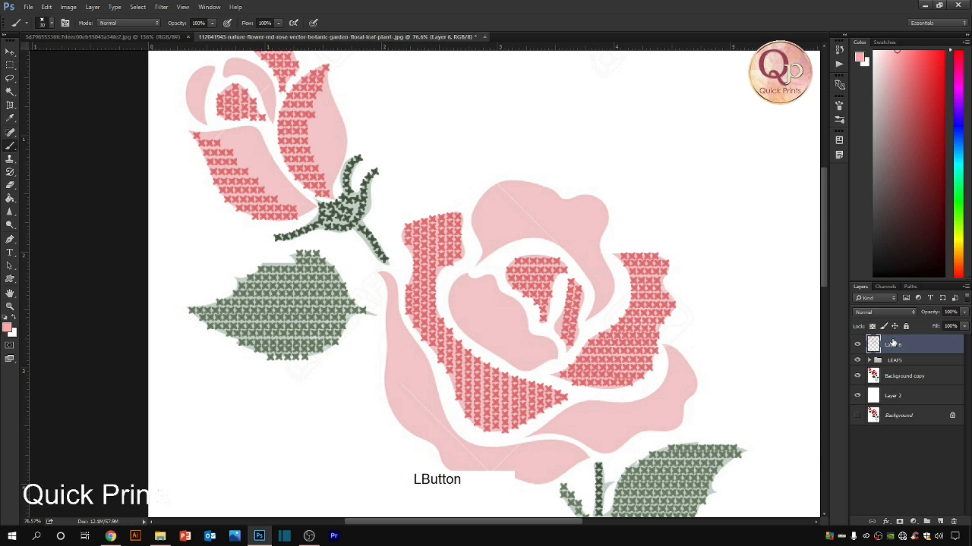
Rename the layer holding the dark pink stitches as DARK FLORAL PART and add a new layer above it
text(DA)
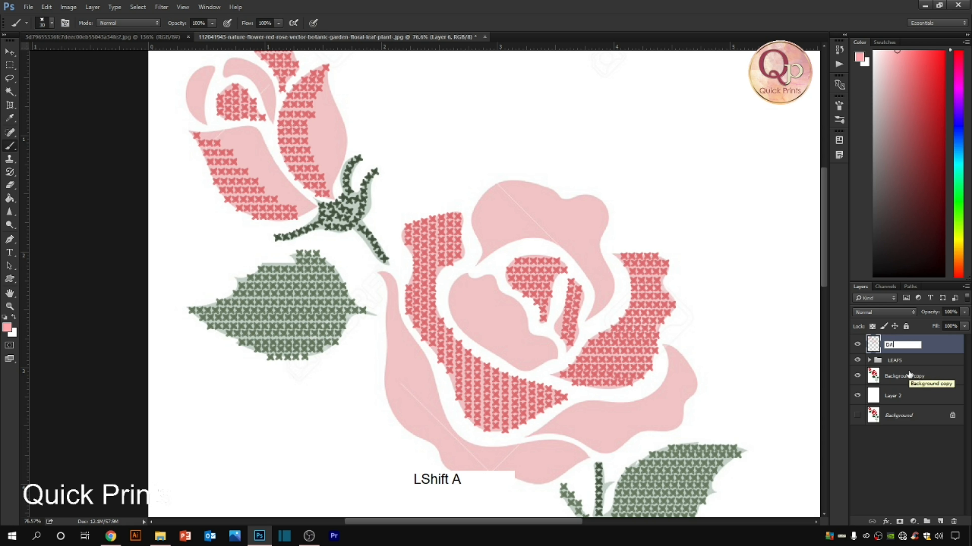
text(RK FLORAL PART)
key(Return)
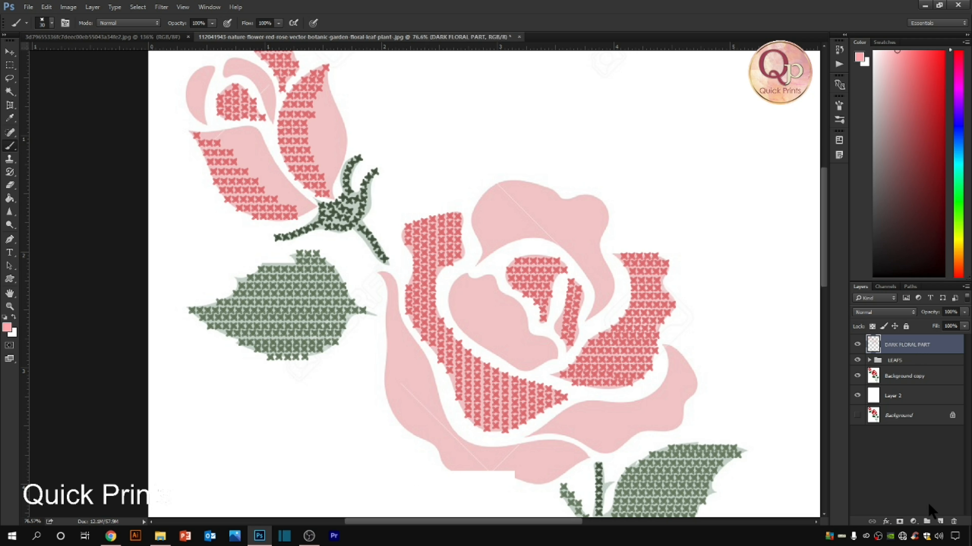
click(940, 522)
On the new layer, extend the top two stitch rows of the bud's lower-left petal to its right edge in light pink
key(space)
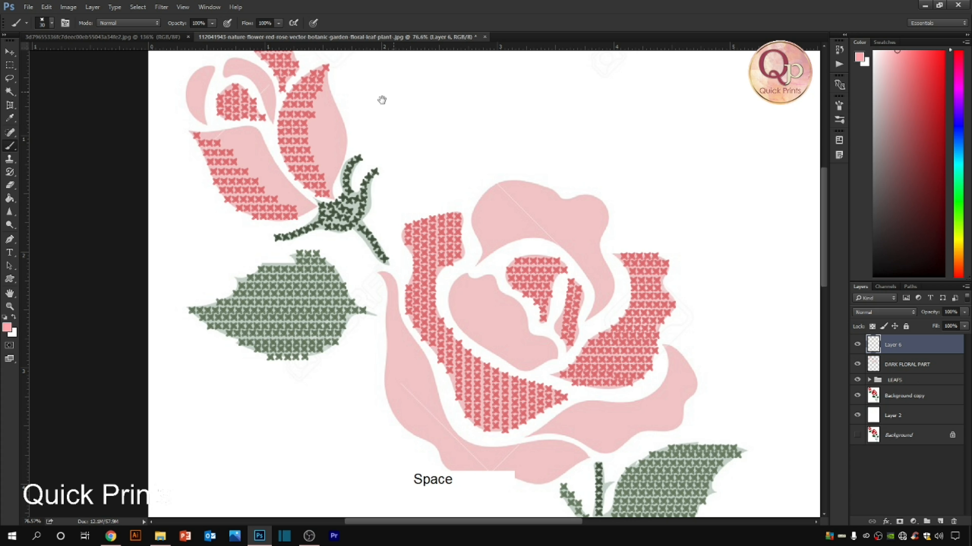
key(ctrl+space)
drag(213, 93, 527, 223)
drag(126, 243, 351, 256)
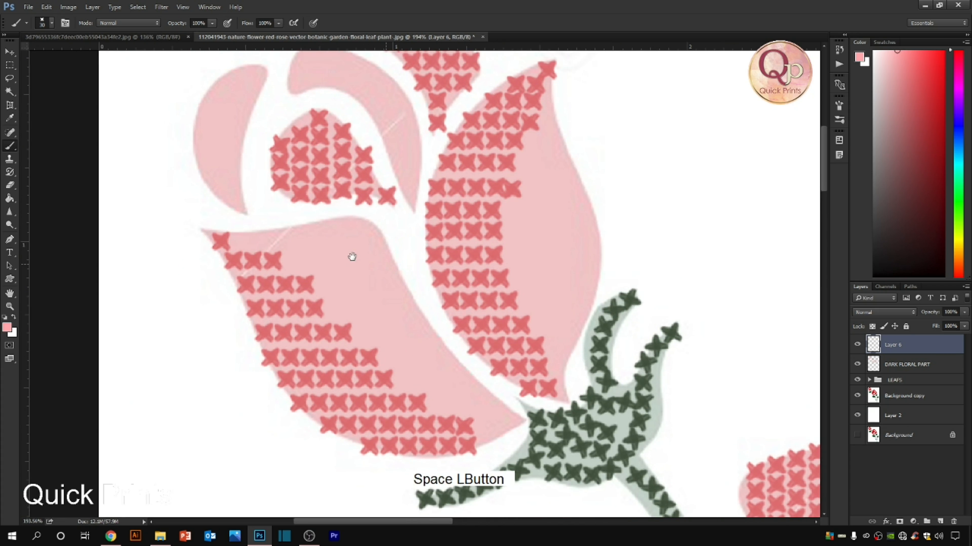
drag(240, 242, 382, 229)
drag(297, 260, 385, 257)
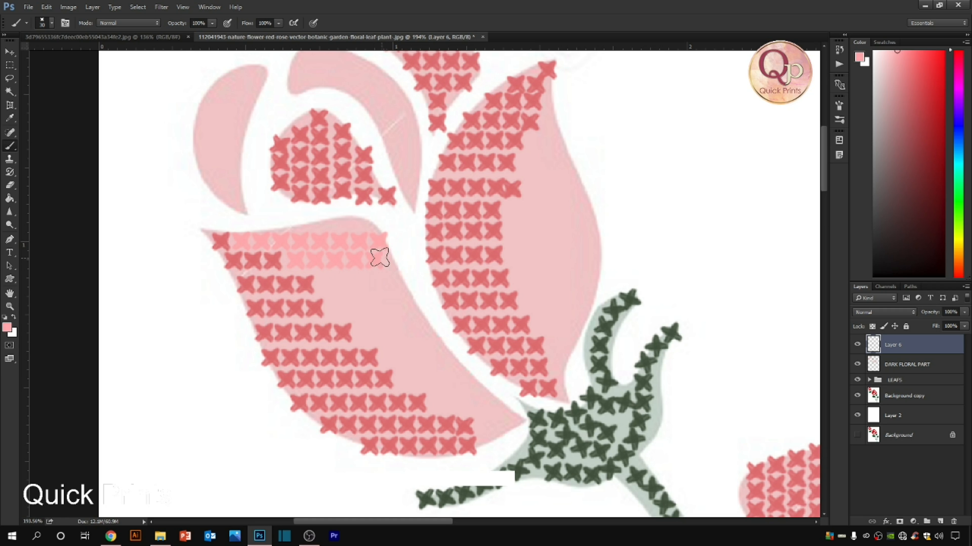
Add a short light pink row along the lower-left petal's top edge and extend the third to fifth dark rows to its right edge
drag(329, 222, 378, 221)
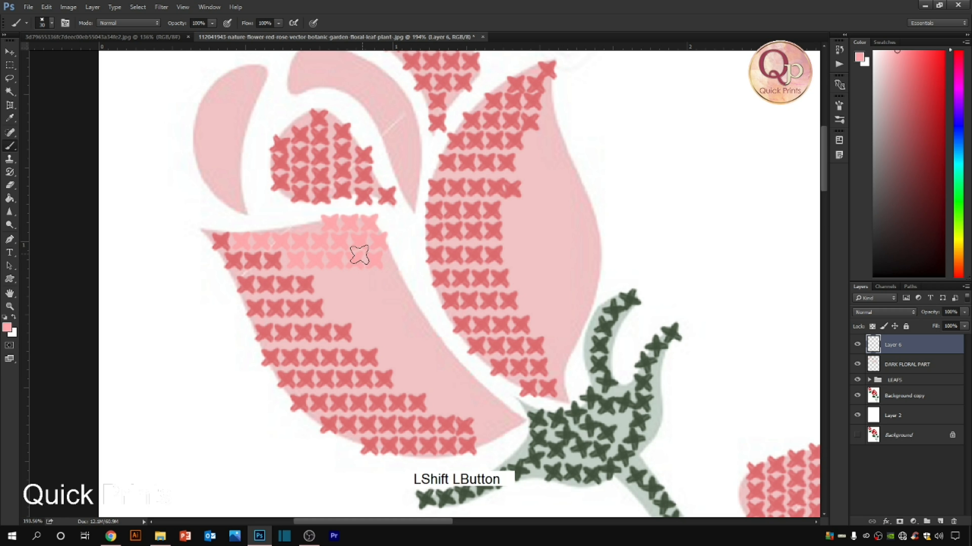
drag(327, 283, 397, 282)
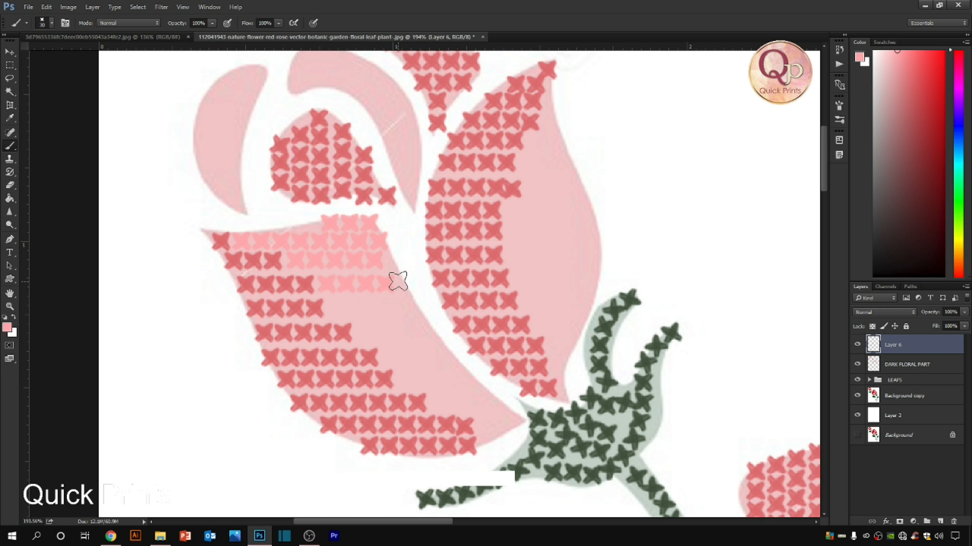
shift+click(331, 305)
key(ctrl+alt+z)
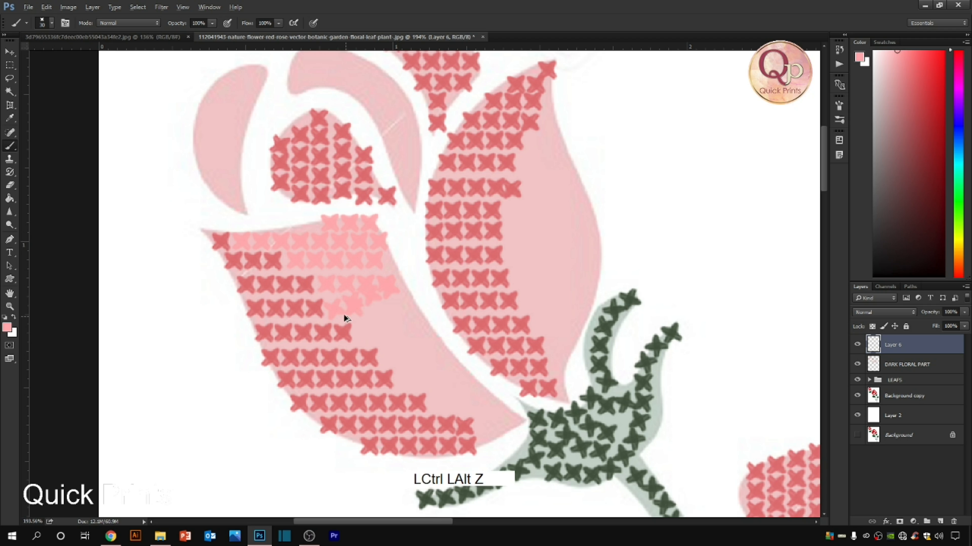
mouse_move(337, 305)
mouse_down()
mouse_move(407, 302)
mouse_move(412, 313)
mouse_move(363, 330)
mouse_move(429, 325)
mouse_up()
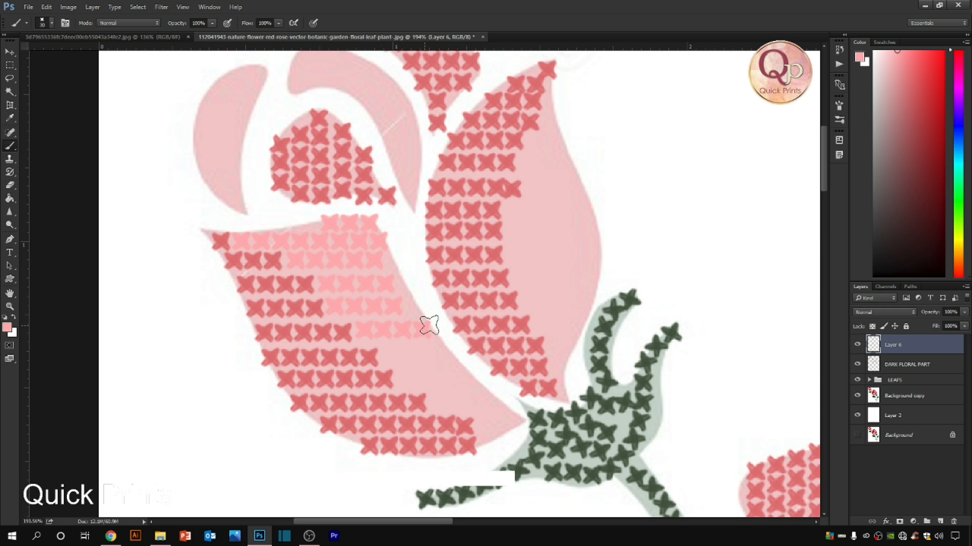
Extend the next four dark rows of the bud's lower-left petal to its right edge in light pink, down toward the sepals
drag(390, 352, 423, 353)
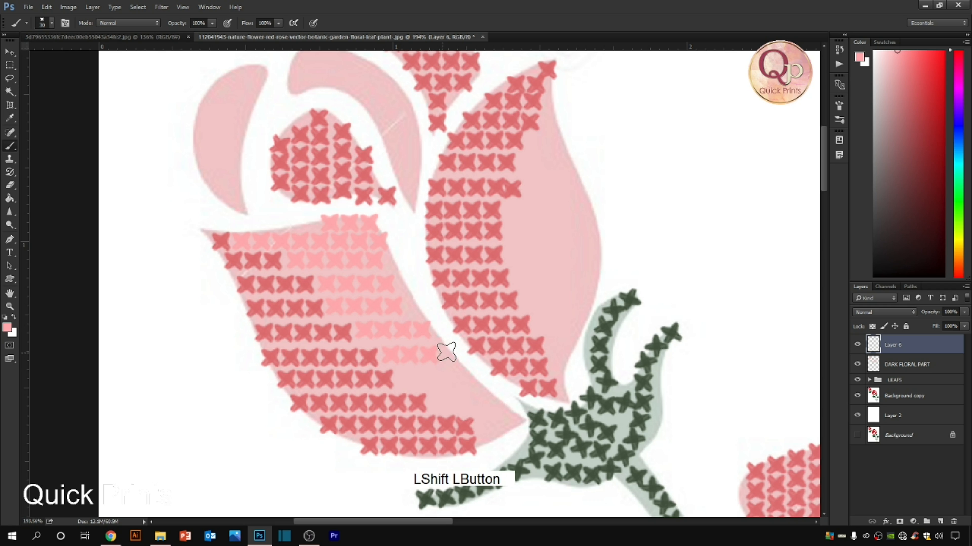
drag(405, 379, 468, 375)
click(437, 401)
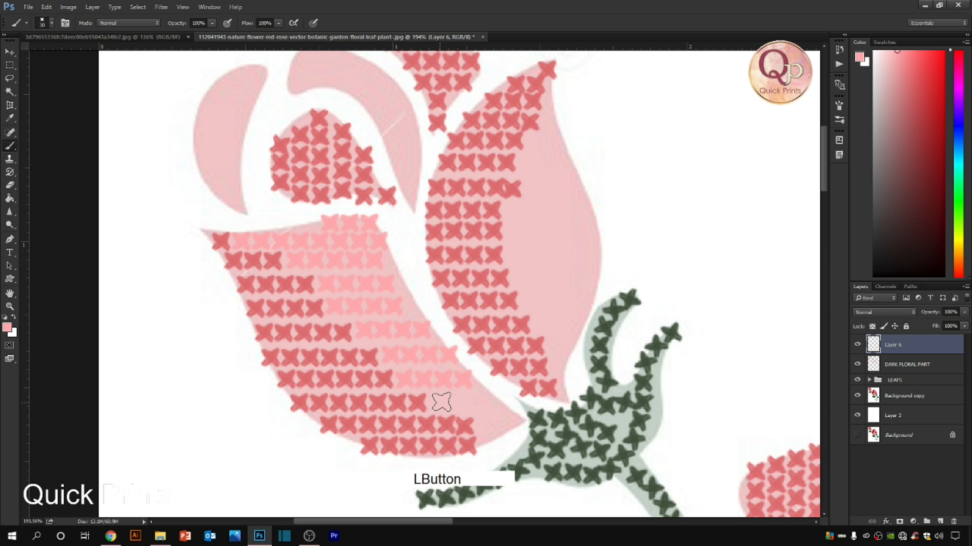
shift+click(490, 396)
shift+click(510, 421)
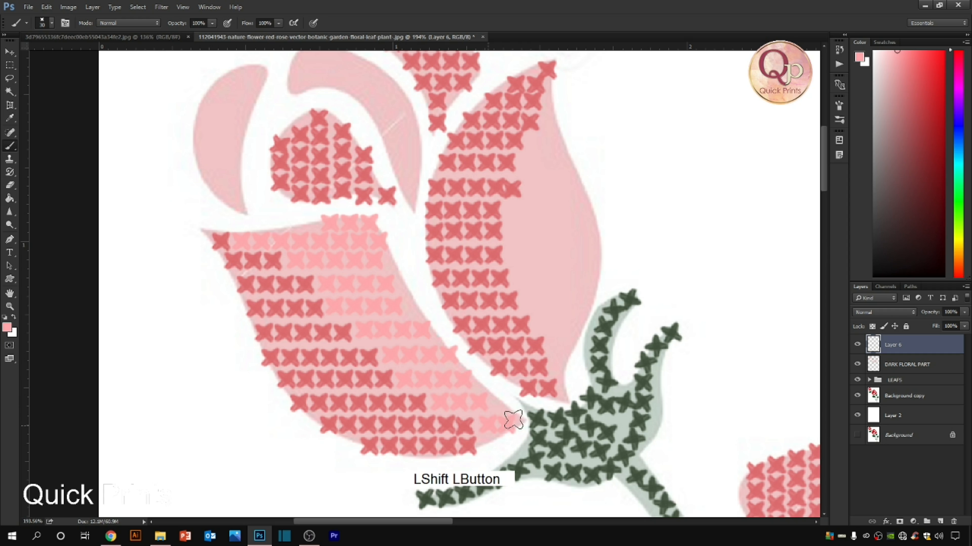
Fill the light area near the upper tip of the bud's right petal with short light pink stitch rows
key(space)
drag(533, 241, 448, 211)
click(474, 184)
click(473, 206)
shift+click(465, 225)
key(ctrl+alt+z)
shift+click(456, 222)
shift+click(452, 243)
shift+click(504, 246)
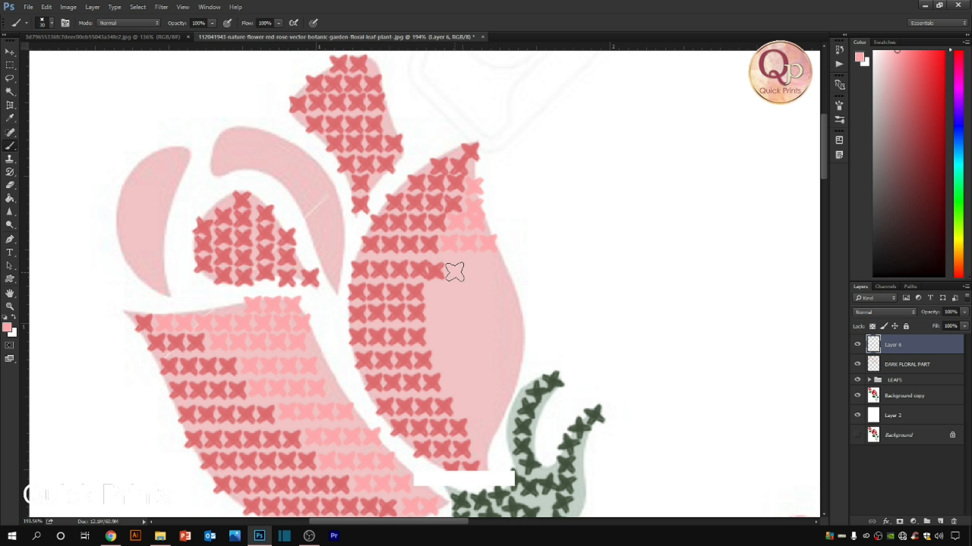
Extend three stitch rows in the upper middle of the bud's right petal to its right edge in light pink
shift+click(502, 271)
click(434, 292)
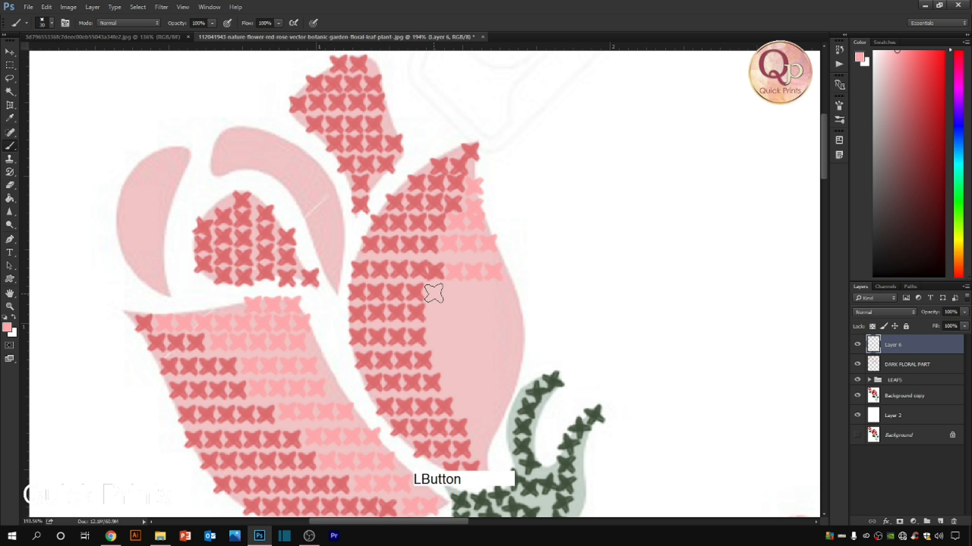
shift+click(462, 292)
shift+click(506, 292)
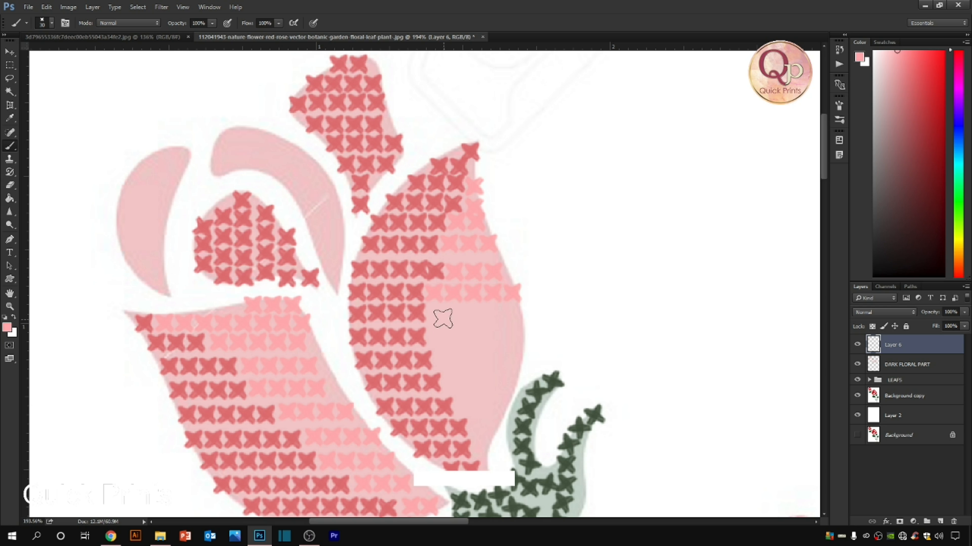
drag(436, 312, 520, 311)
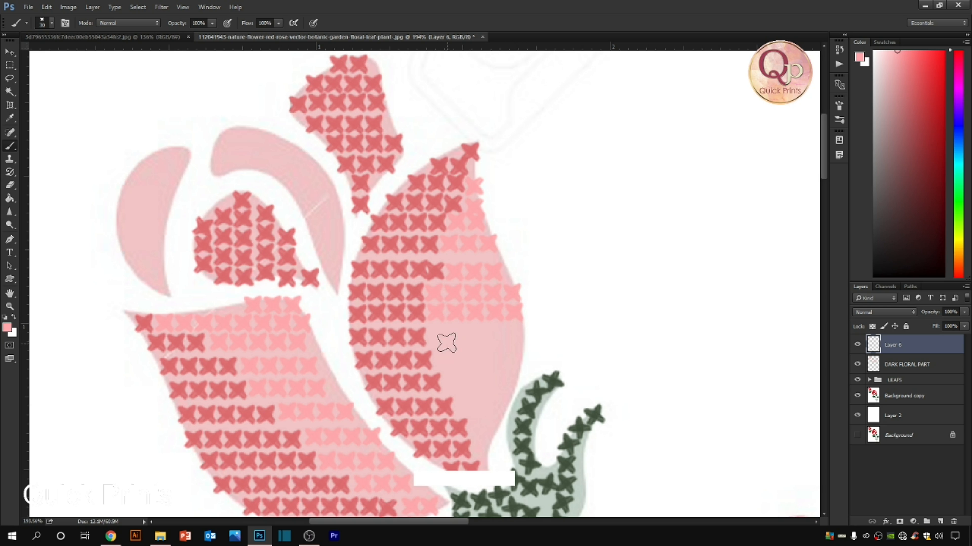
Continue the bud's right petal with three light pink rows across the lower middle of its light area
shift+click(477, 336)
key(ctrl+alt+z)
shift+click(472, 335)
drag(472, 335, 524, 333)
drag(442, 362, 519, 362)
mouse_move(450, 384)
mouse_down()
mouse_move(513, 382)
mouse_move(470, 381)
mouse_move(433, 232)
mouse_move(397, 171)
mouse_up()
Fill the narrowing lower end of the bud's right petal with short light pink rows down to the sepals
key(space)
shift+click(424, 212)
mouse_move(424, 212)
mouse_down()
mouse_move(446, 215)
mouse_move(412, 224)
mouse_move(403, 211)
mouse_move(447, 210)
mouse_move(437, 239)
mouse_move(414, 248)
mouse_move(445, 232)
mouse_up()
key(ctrl+z)
shift+click(420, 253)
key(ctrl+alt+z)
shift+click(428, 272)
drag(428, 273, 441, 289)
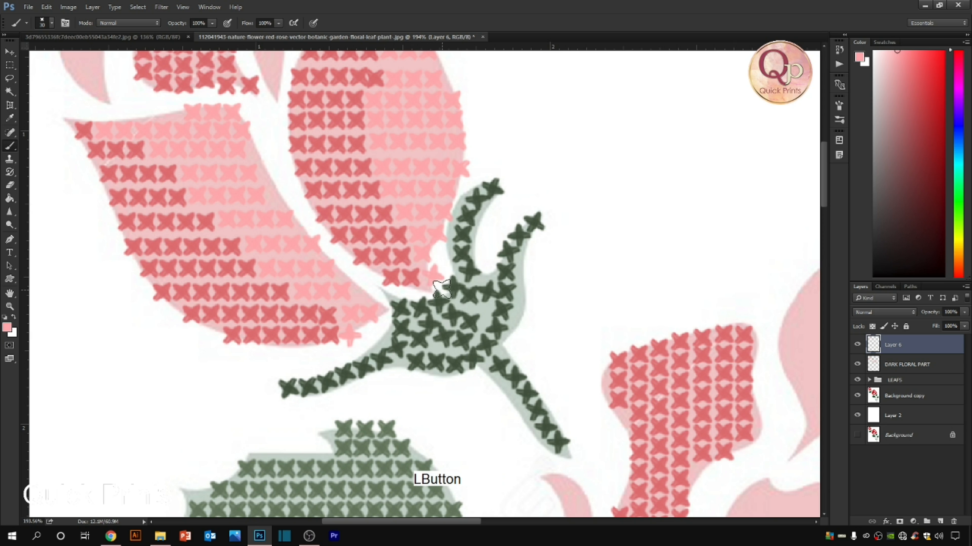
scroll(441, 289, down, 3)
scroll(321, 152, up, 3)
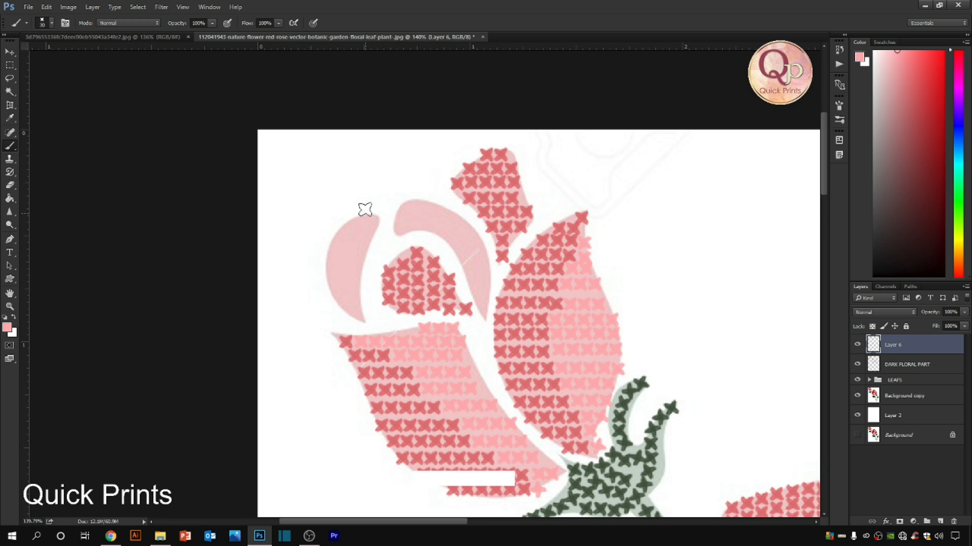
Cover the crescent-shaped outer petal on the bud's left side with horizontal light pink stitch rows
drag(358, 223, 357, 222)
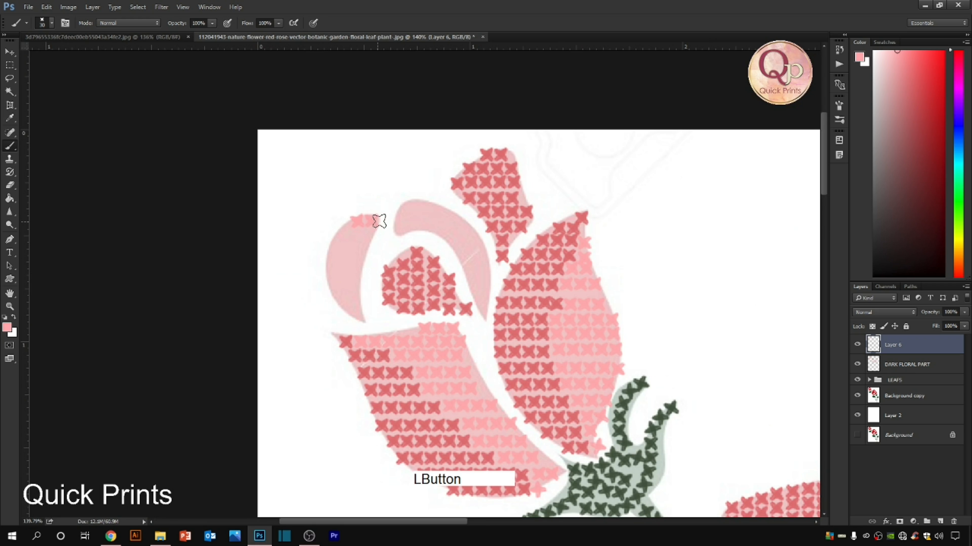
shift+click(344, 236)
key(ctrl+alt+z)
mouse_move(342, 234)
mouse_down()
mouse_move(379, 237)
mouse_move(327, 251)
mouse_move(364, 250)
mouse_move(326, 266)
mouse_move(362, 266)
mouse_move(331, 281)
mouse_move(359, 281)
mouse_move(341, 298)
mouse_move(360, 296)
mouse_move(369, 317)
mouse_up()
shift+click(333, 281)
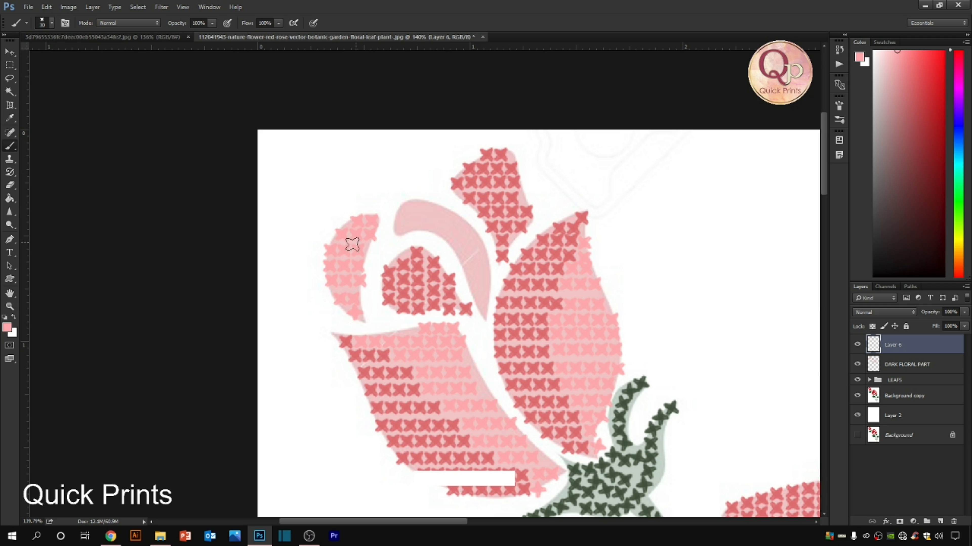
click(400, 211)
shift+click(401, 234)
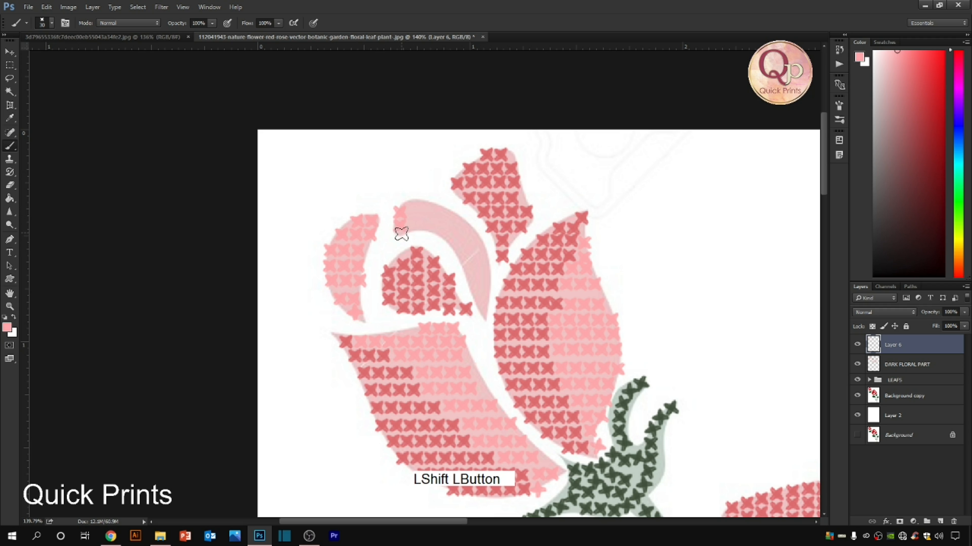
shift+click(414, 204)
key(ctrl+alt+z)
shift+click(412, 204)
shift+click(434, 206)
shift+click(449, 226)
shift+click(460, 244)
key(ctrl+alt+z)
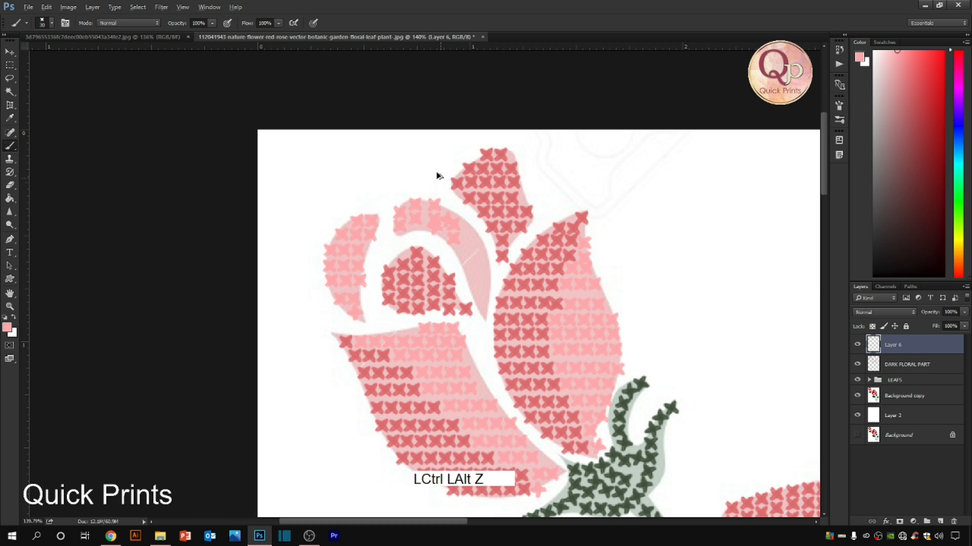
key(ctrl+alt+z)
key(ctrl+alt+z)
drag(380, 182, 445, 224)
drag(251, 193, 505, 281)
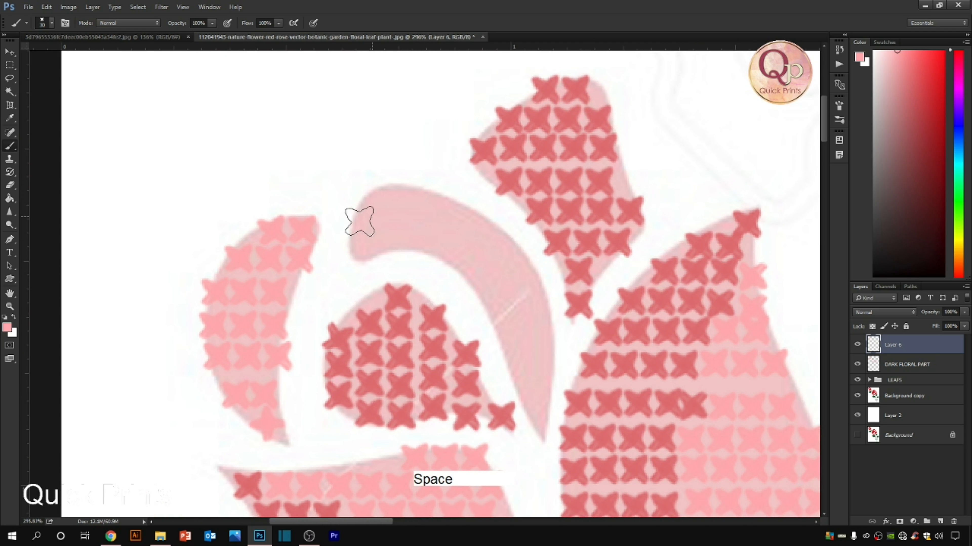
shift+click(367, 229)
key(ctrl+alt+z)
drag(362, 198, 360, 260)
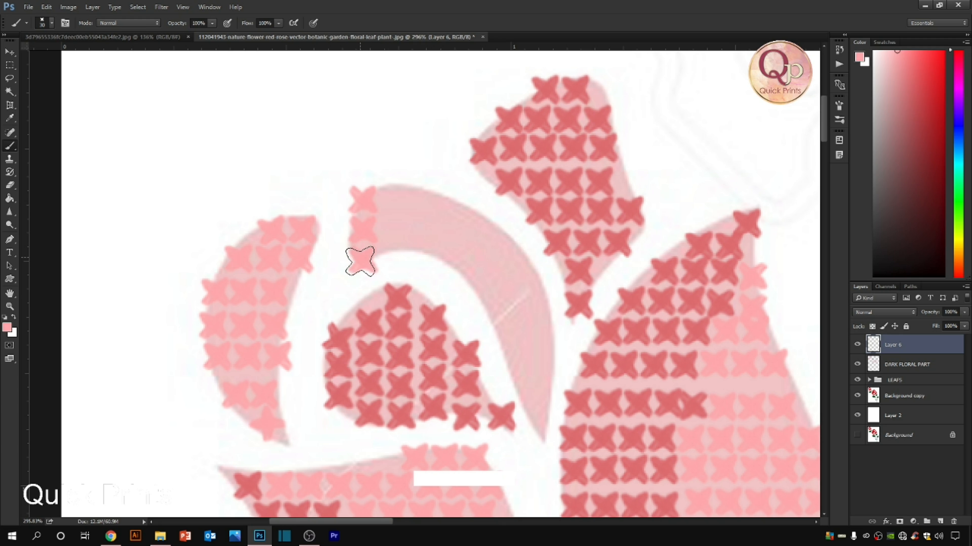
click(393, 193)
shift+click(393, 241)
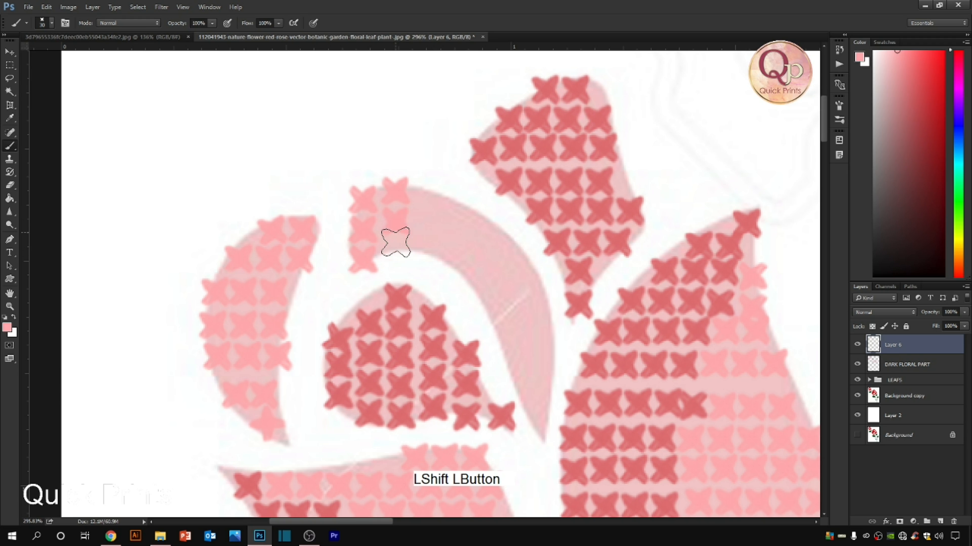
click(397, 247)
shift+click(428, 195)
shift+click(427, 224)
key(ctrl+alt+z)
mouse_move(430, 195)
mouse_down()
mouse_move(426, 229)
mouse_move(445, 253)
mouse_up()
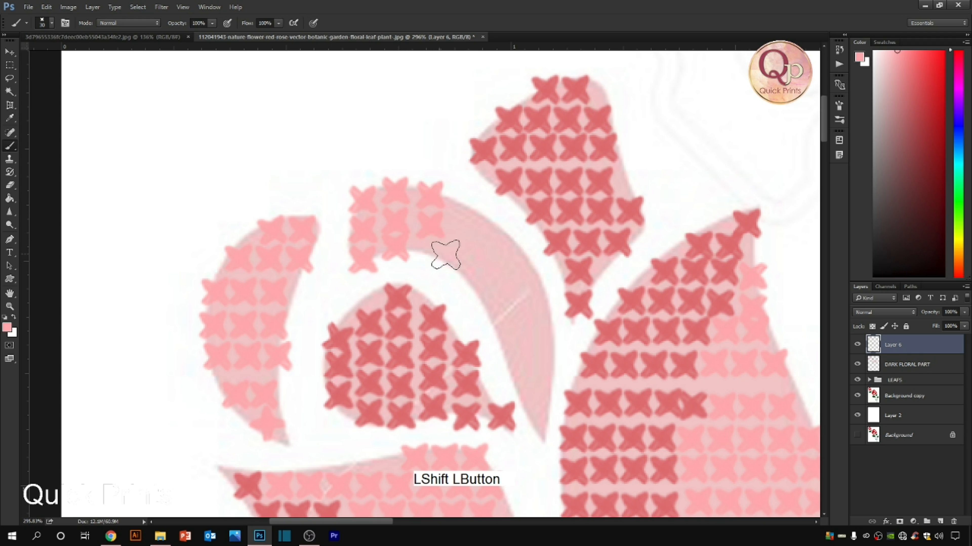
shift+click(458, 263)
key(ctrl+alt+z)
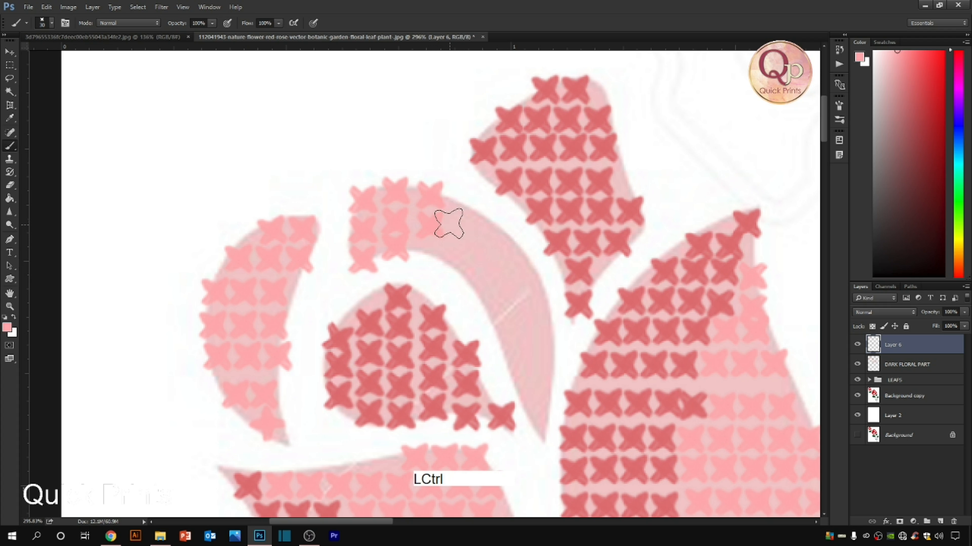
key(ctrl+alt+z)
key(ctrl+alt+z)
key(ctrl+alt+z)
key(ctrl+alt+z)
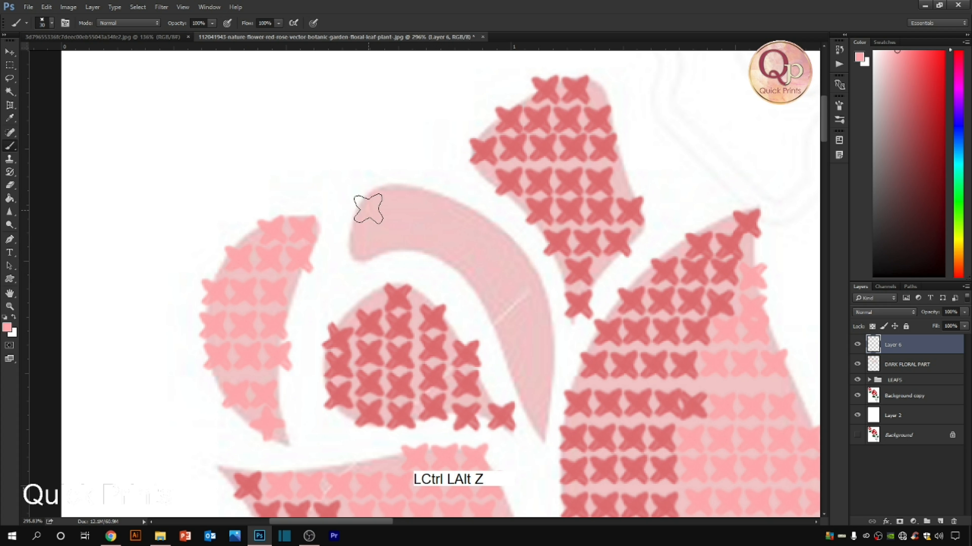
Cover the rounded left end of the bud's arched upper petal with three short vertical light pink stitch columns
shift+click(362, 211)
drag(362, 210, 364, 256)
drag(395, 195, 394, 231)
drag(432, 198, 428, 247)
Continue the light pink stitch columns along the arched petal's descending right arm to its pointed lower tip
mouse_move(473, 218)
mouse_down()
mouse_move(466, 272)
mouse_move(518, 273)
mouse_move(509, 243)
mouse_move(507, 293)
mouse_up()
key(ctrl+alt+z)
drag(506, 240, 501, 332)
click(541, 298)
drag(542, 297, 545, 435)
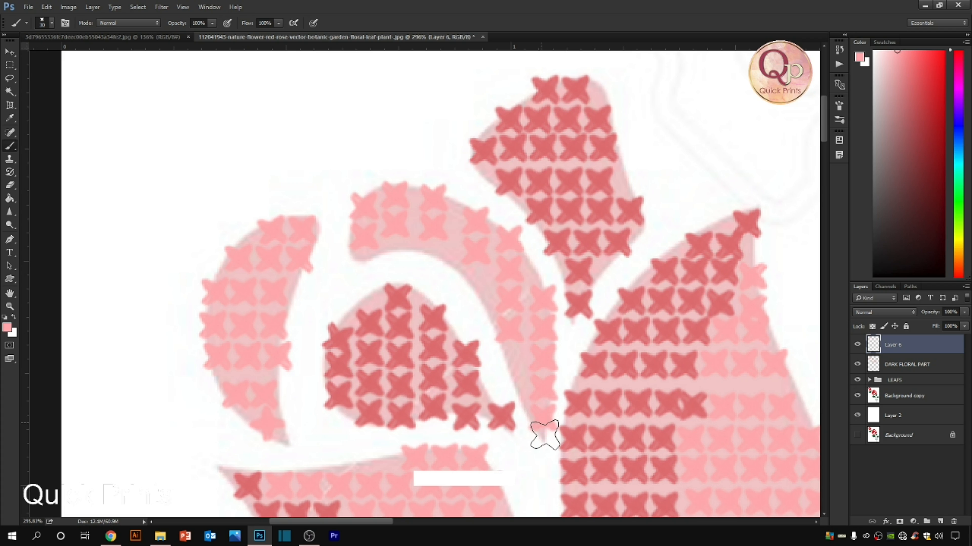
Fill the body of the large rose's lower-right outer petal with horizontal light pink stitch rows
scroll(544, 435, down, 8)
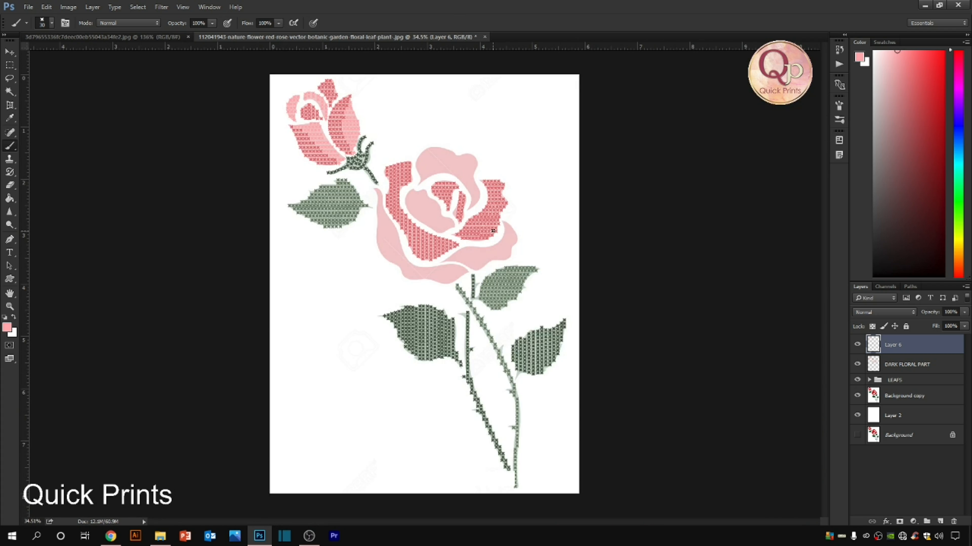
scroll(494, 230, up, 3)
drag(425, 253, 399, 341)
drag(136, 224, 645, 419)
mouse_move(458, 404)
mouse_down()
mouse_move(342, 407)
mouse_move(369, 385)
mouse_move(493, 374)
mouse_up()
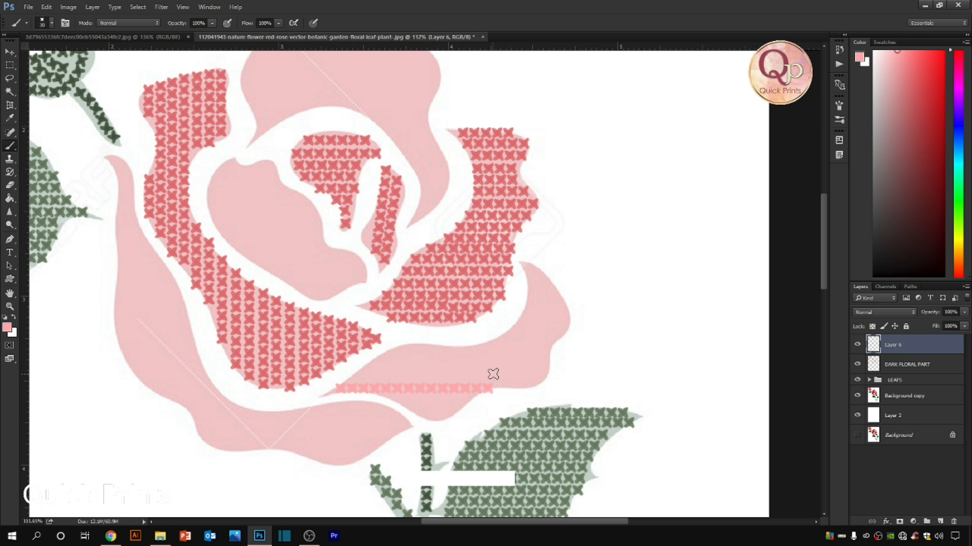
drag(356, 377, 536, 371)
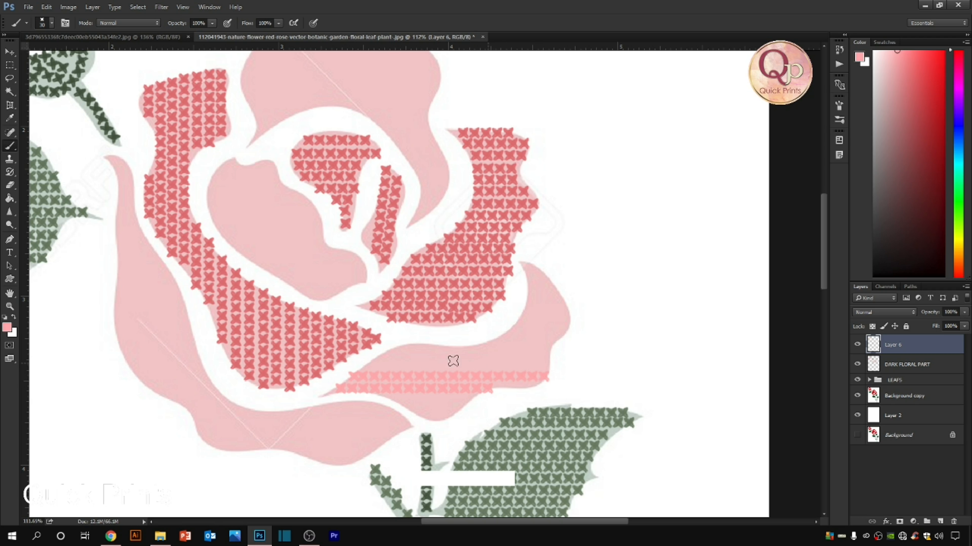
drag(369, 364, 544, 362)
mouse_move(396, 352)
mouse_down()
mouse_move(552, 350)
mouse_move(531, 339)
mouse_up()
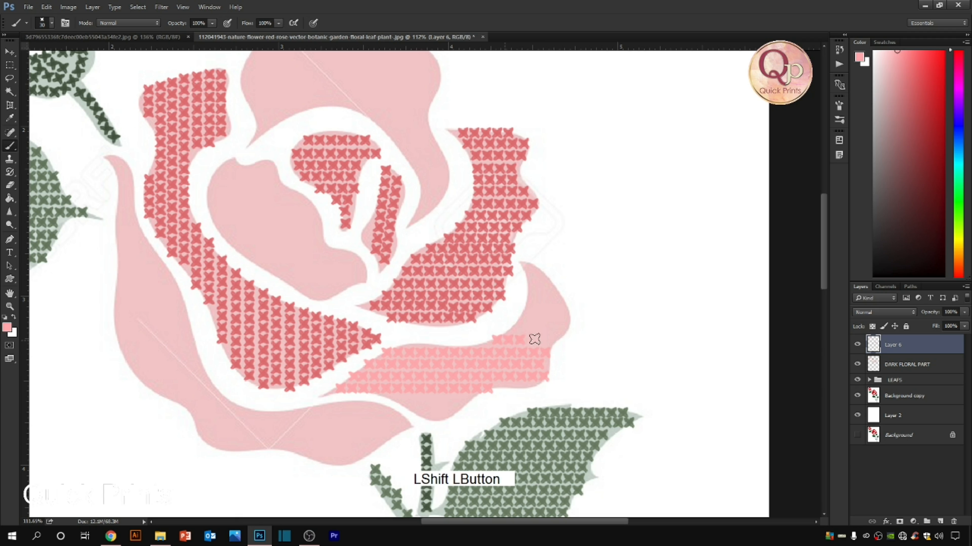
Continue the light pink rows up the right end of the rose's lower-right outer petal to its upper tip
click(516, 325)
shift+click(560, 327)
shift+click(526, 313)
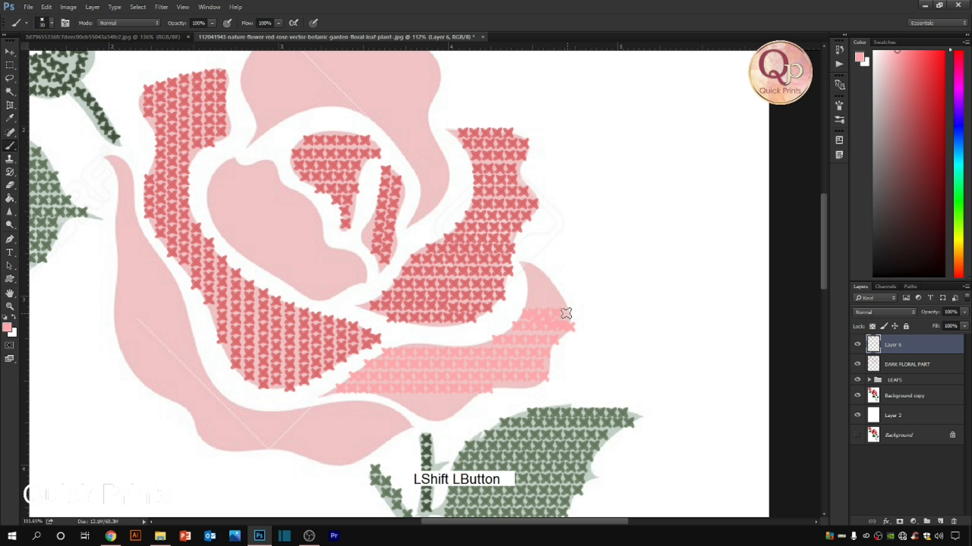
key(ctrl+alt+z)
shift+click(532, 313)
shift+click(530, 301)
shift+click(546, 289)
shift+click(538, 276)
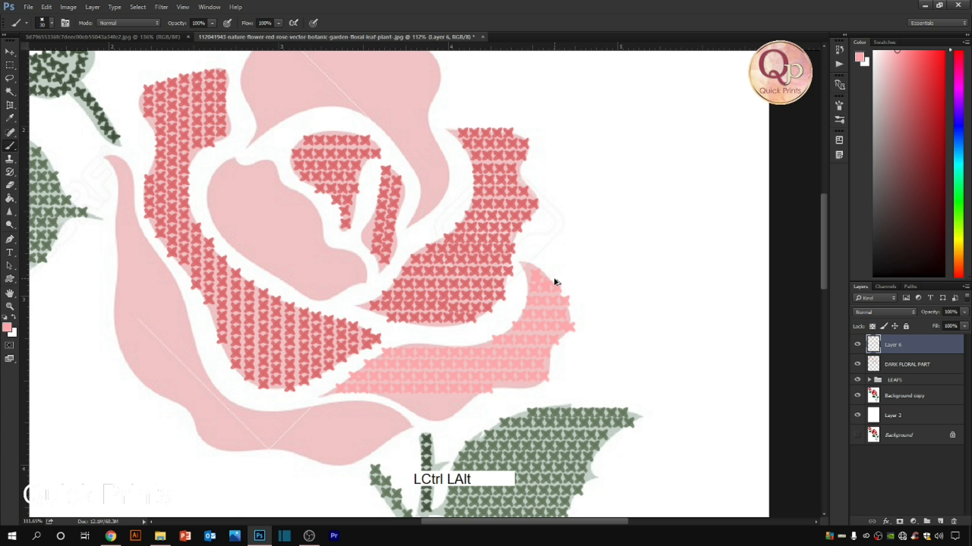
click(542, 275)
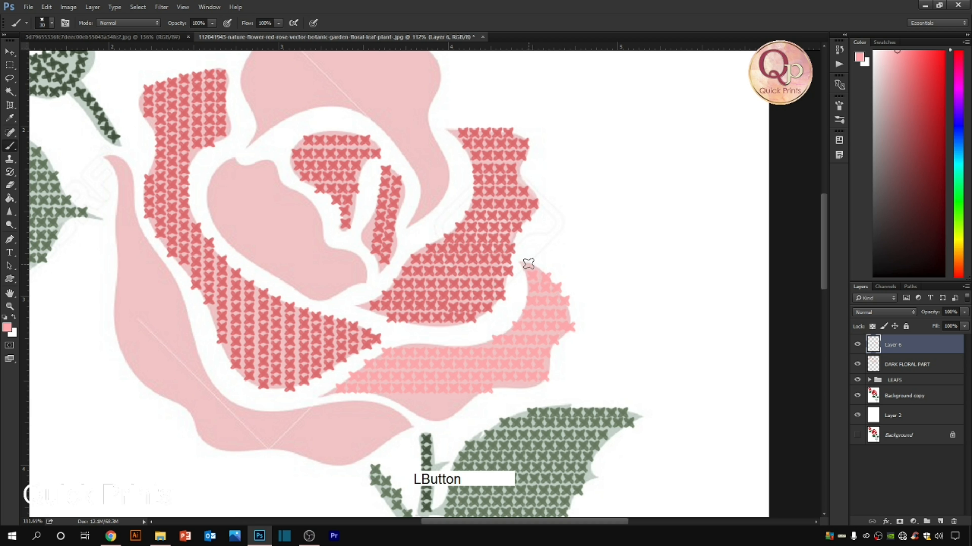
Fill the bulge at the bottom of the rose's lower-right outer petal with short light pink stitch rows
drag(407, 427, 420, 362)
click(415, 336)
shift+click(461, 335)
mouse_move(478, 333)
mouse_down()
mouse_move(434, 349)
mouse_move(471, 349)
mouse_up()
Fill the upper and middle part of the large rose's lower-left outer petal with vertical light pink stitch columns
key(space)
drag(360, 376, 479, 359)
drag(214, 294, 218, 359)
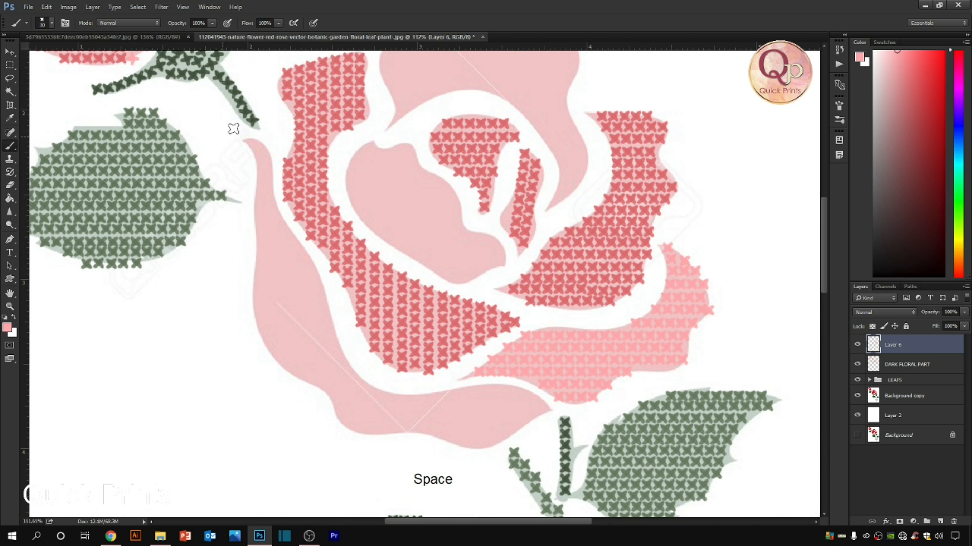
drag(259, 146, 273, 325)
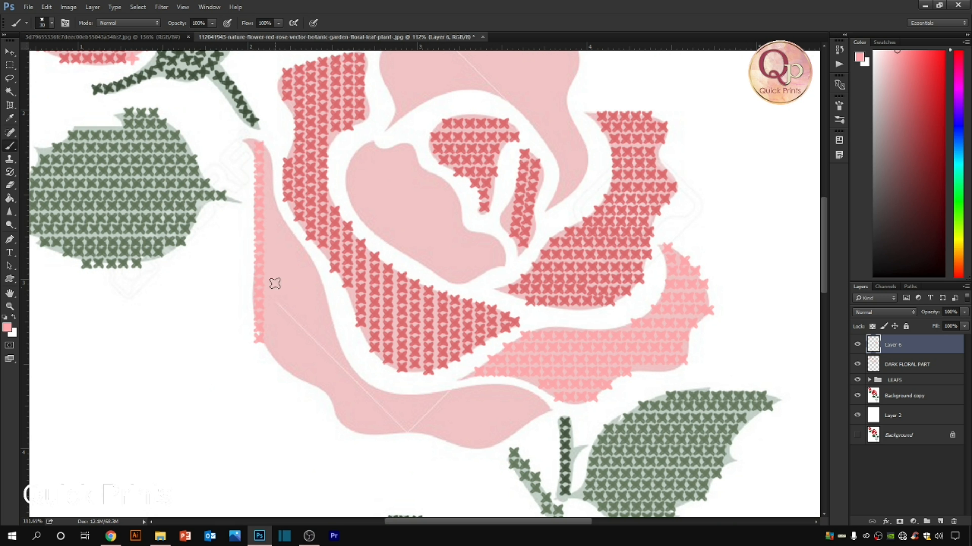
drag(269, 168, 278, 325)
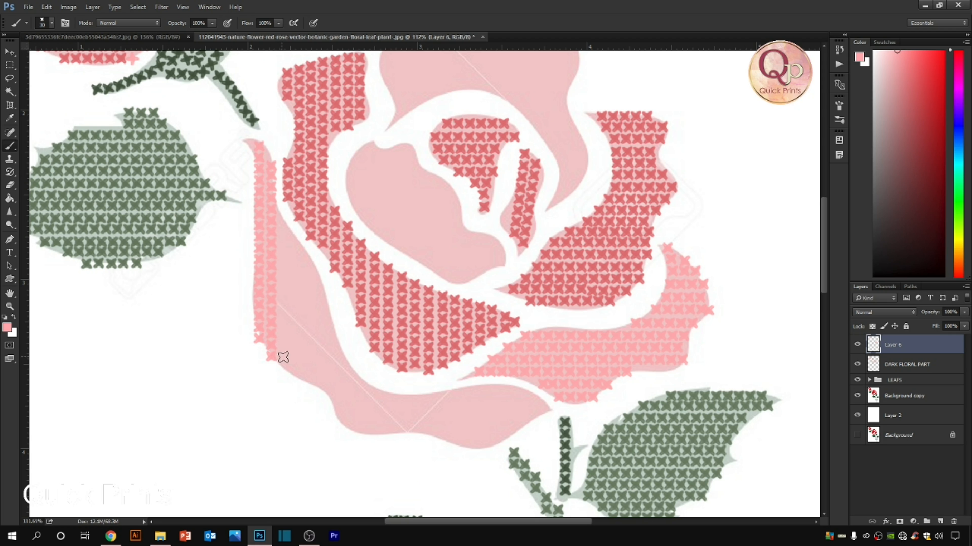
drag(284, 225, 284, 362)
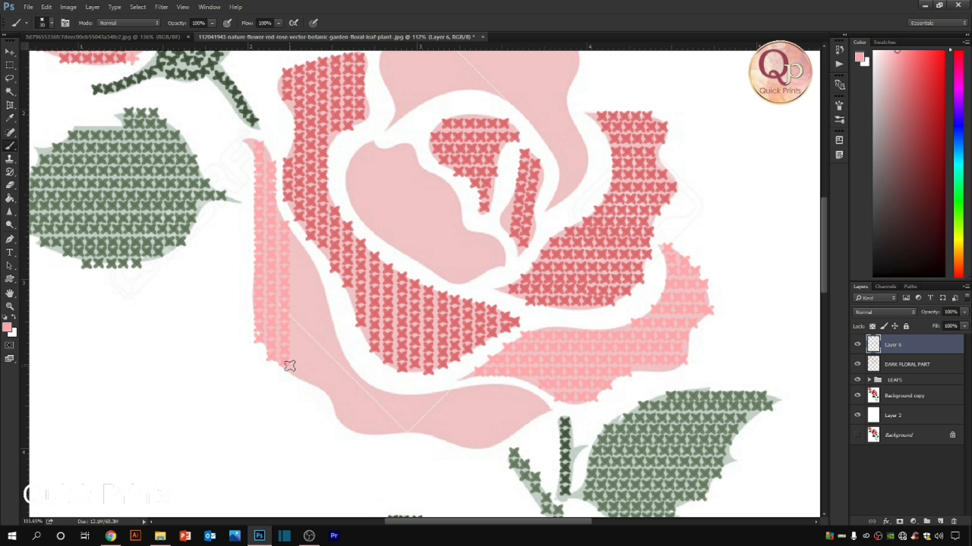
drag(298, 244, 303, 379)
drag(310, 263, 308, 386)
drag(327, 282, 328, 388)
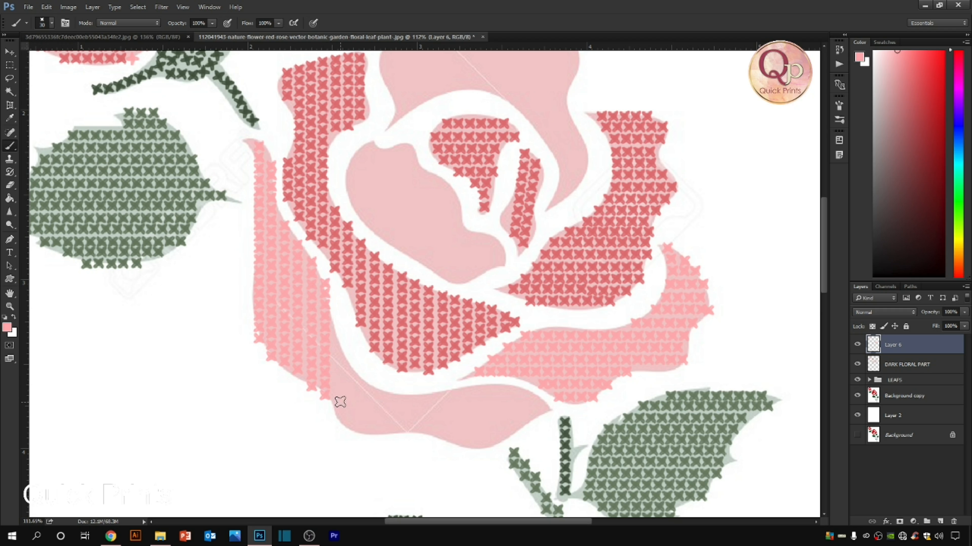
Continue the light pink stitch columns around the lower-left bend of the rose's outer petal
drag(337, 342, 347, 422)
drag(350, 368, 350, 440)
click(366, 388)
shift+click(369, 409)
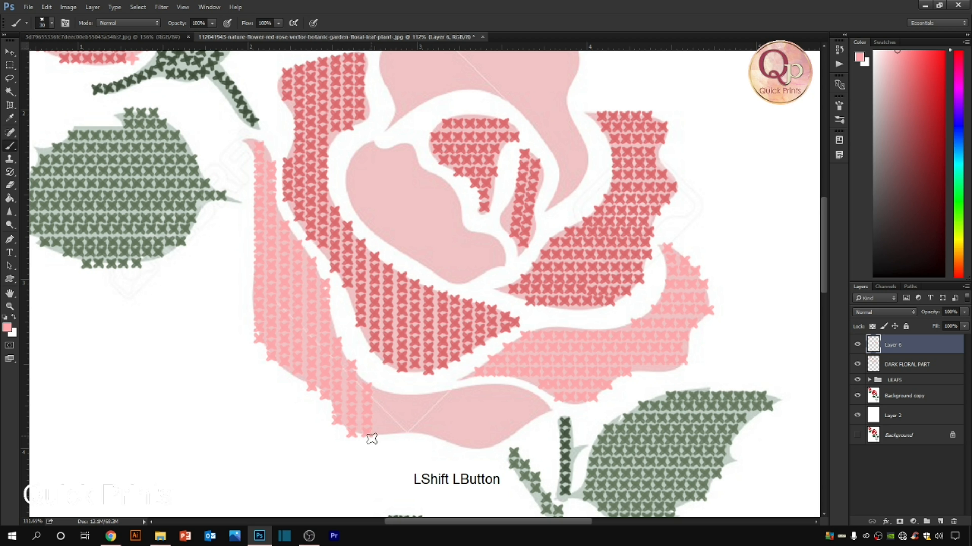
click(382, 391)
shift+click(384, 440)
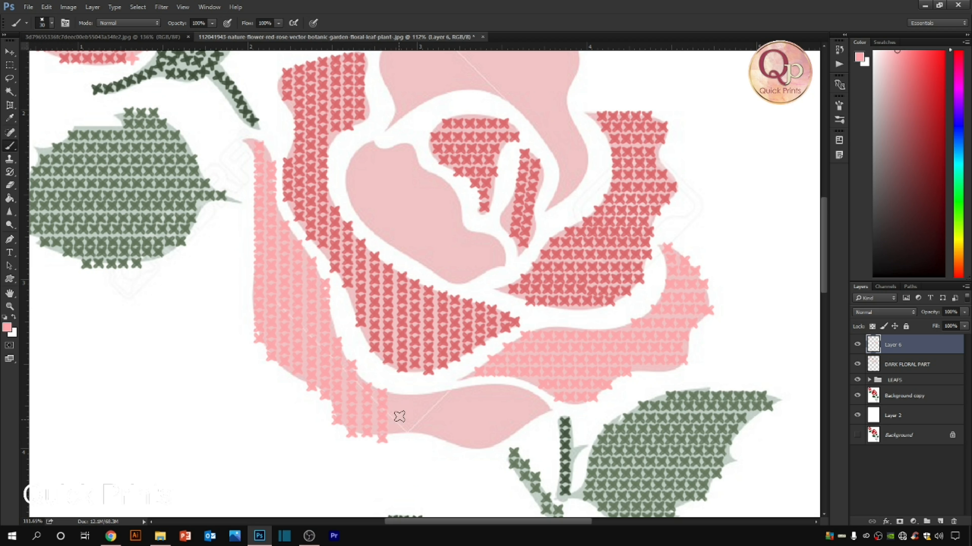
Extend the short light pink columns along the narrow bottom band of the outer petal, just past the bend
click(398, 394)
shift+click(400, 426)
key(ctrl+alt+z)
click(398, 397)
shift+click(401, 423)
shift+click(414, 400)
key(ctrl+alt+z)
click(412, 400)
shift+click(412, 436)
shift+click(431, 400)
key(ctrl+alt+z)
shift+click(427, 430)
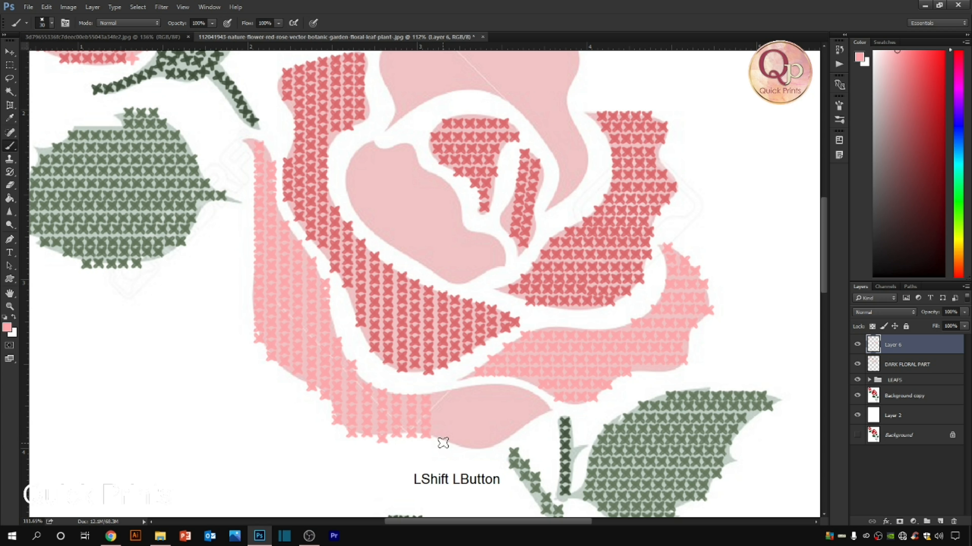
Add light pink stitch columns across the middle of the outer petal's bottom band into its lower bulge
shift+click(440, 396)
key(ctrl+alt+z)
shift+click(439, 398)
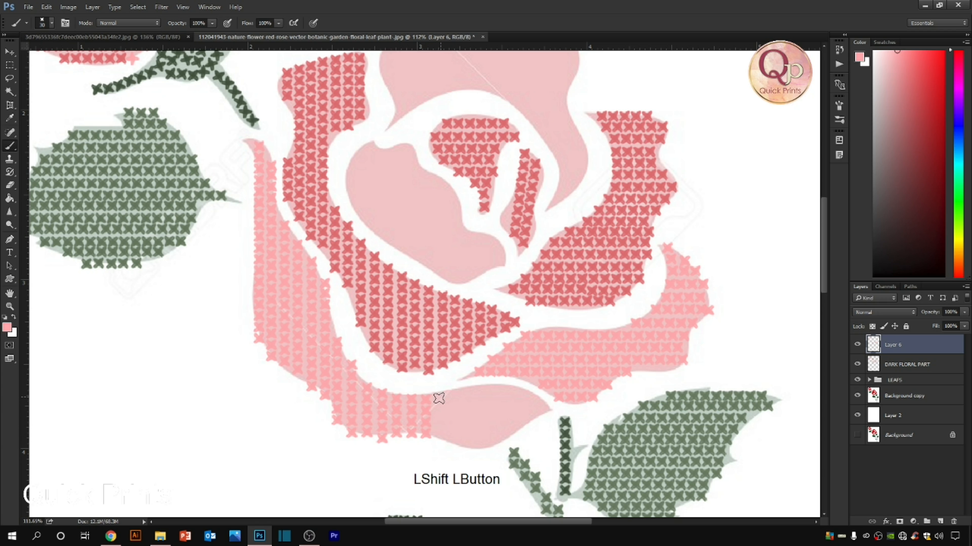
shift+click(458, 395)
key(ctrl+alt+z)
drag(457, 394, 456, 445)
shift+click(471, 390)
key(ctrl+alt+z)
shift+click(471, 389)
drag(476, 429, 477, 444)
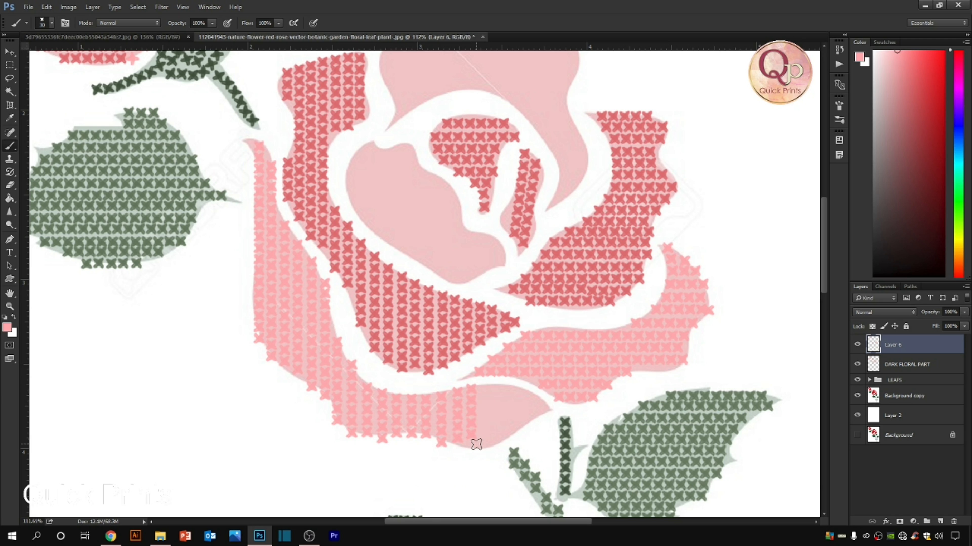
Complete the outer petal's bottom bulge with progressively shorter light pink columns up to its pointed right tip
click(487, 389)
shift+click(486, 406)
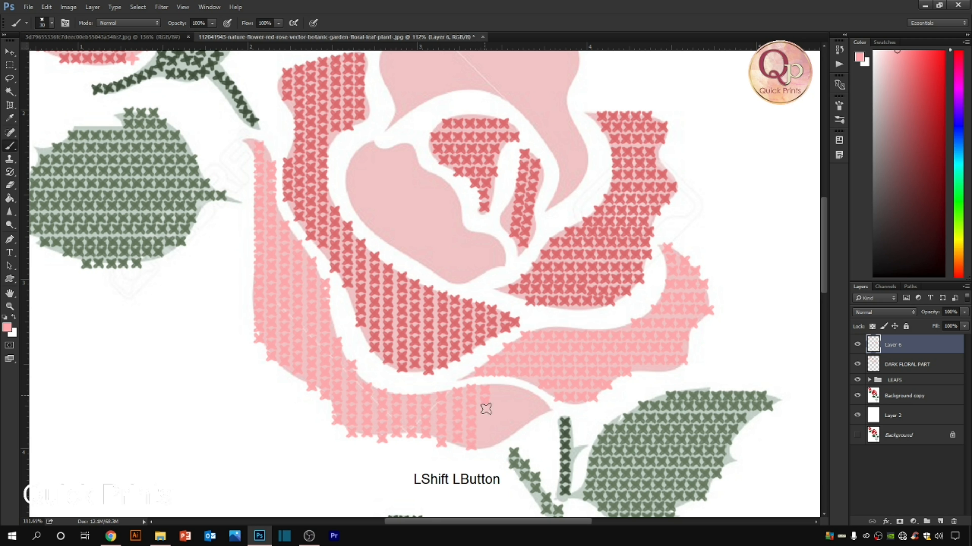
drag(488, 437, 491, 446)
shift+click(498, 389)
key(ctrl+alt+z)
shift+click(504, 418)
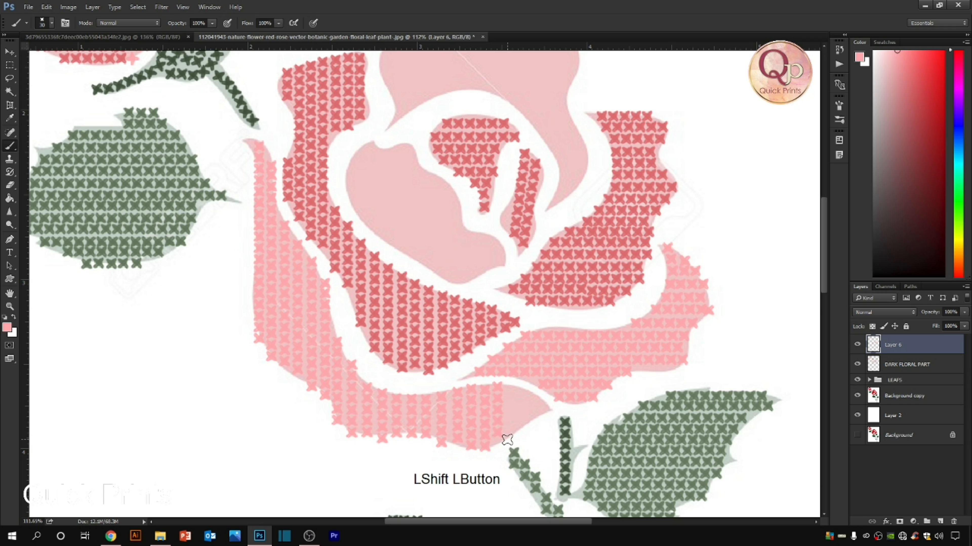
shift+click(515, 402)
click(528, 391)
key(ctrl+alt+z)
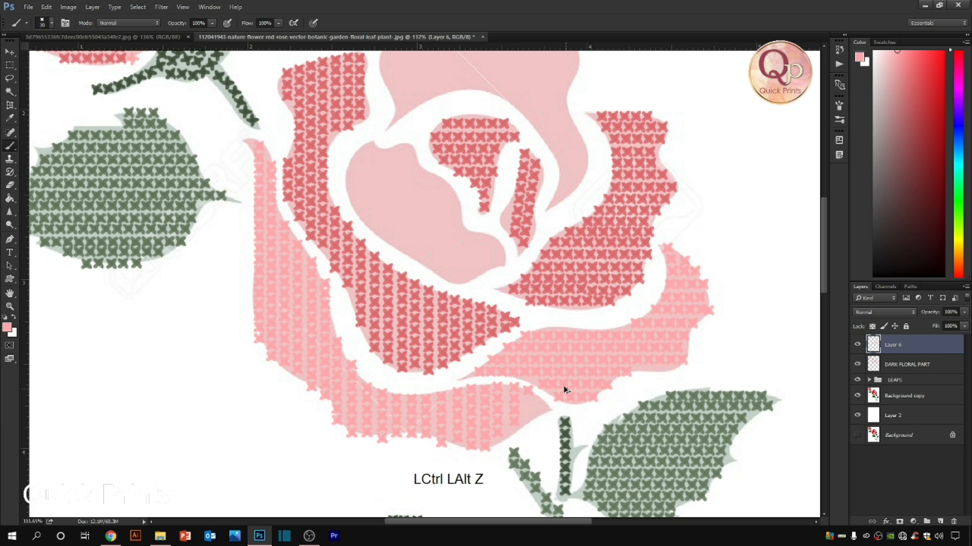
shift+click(511, 388)
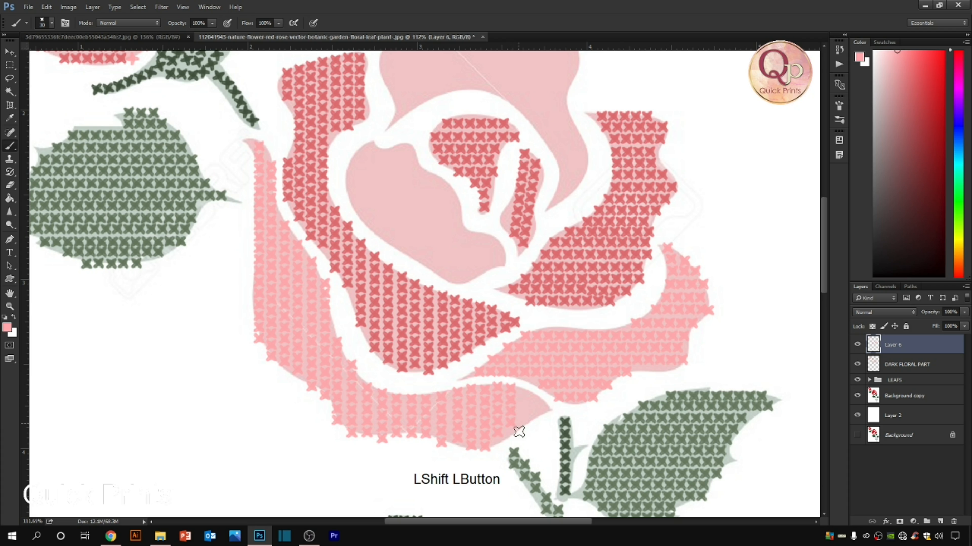
click(524, 394)
shift+click(523, 408)
shift+click(539, 399)
Cover the central body of the large rose's top petal with five horizontal light pink stitch rows
key(space)
click(278, 166)
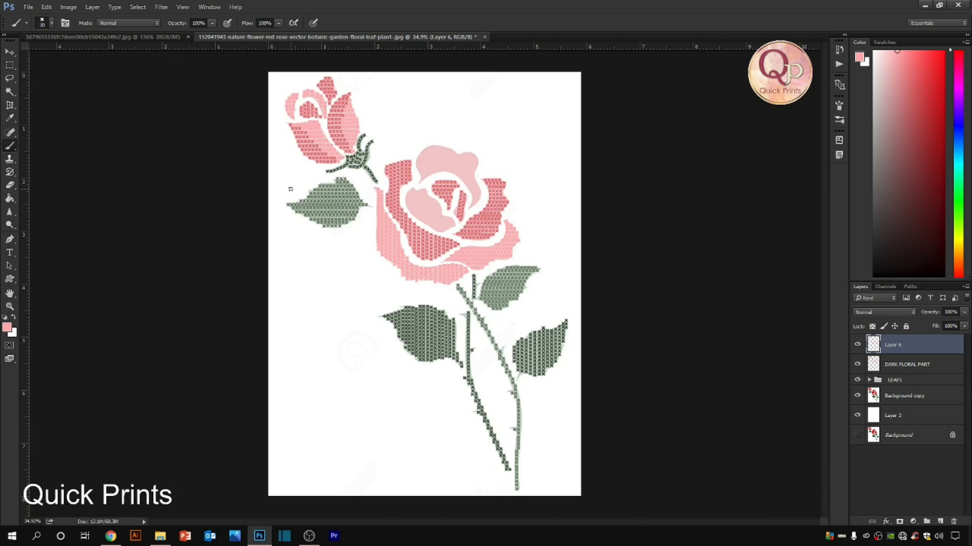
scroll(370, 132, up, 3)
key(space)
drag(481, 165, 270, 384)
drag(488, 388, 473, 213)
key(ctrl+space)
drag(371, 217, 729, 369)
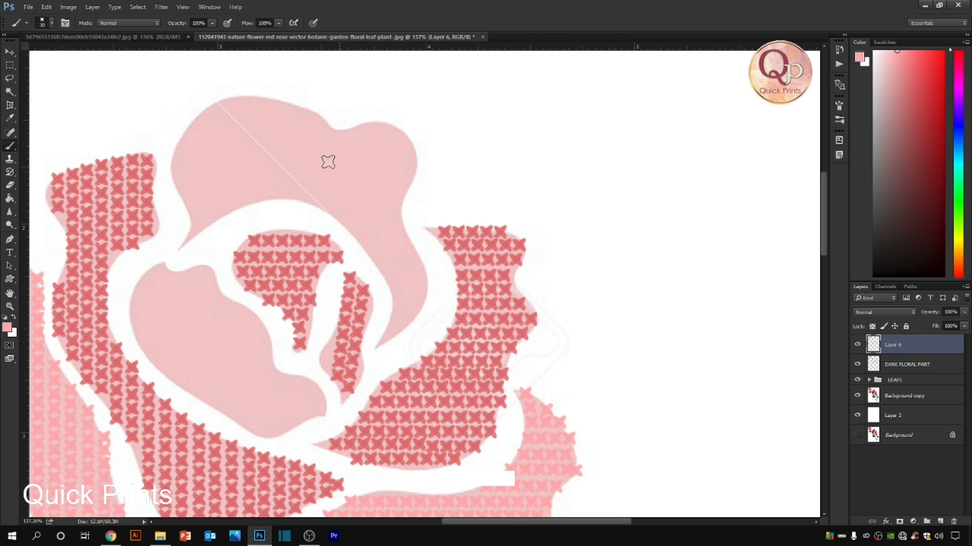
click(326, 129)
key(ctrl+alt+z)
click(317, 122)
key(ctrl+alt+z)
drag(193, 144, 403, 143)
drag(179, 154, 412, 149)
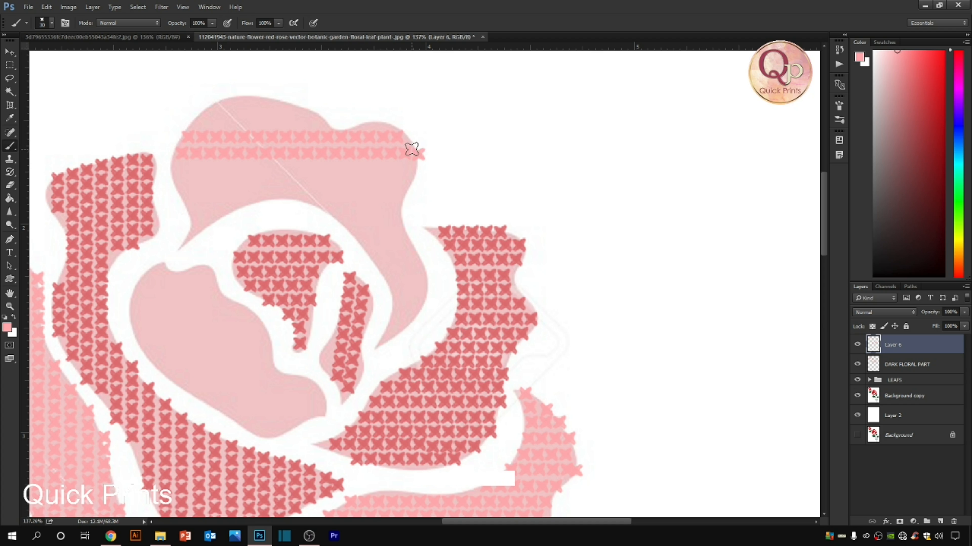
drag(177, 169, 417, 167)
drag(182, 185, 407, 185)
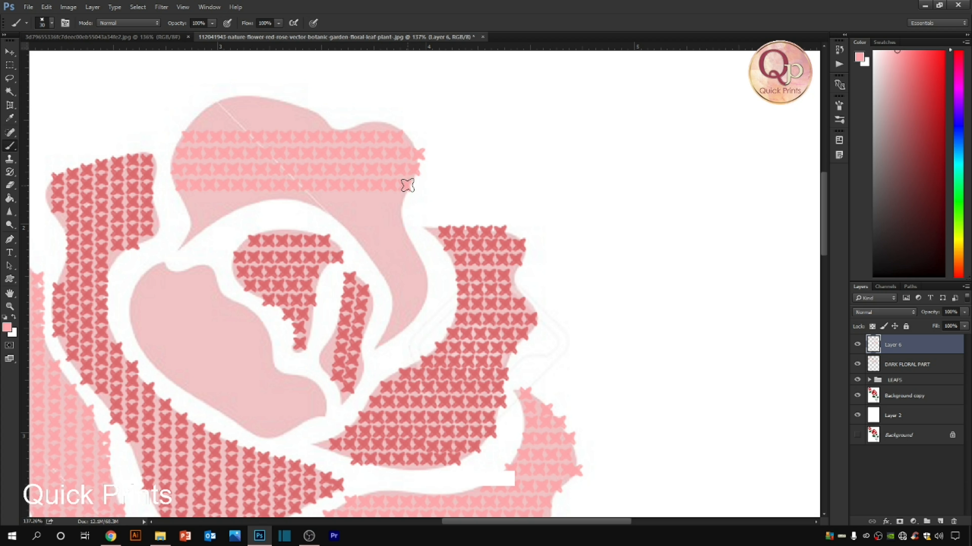
drag(186, 201, 402, 198)
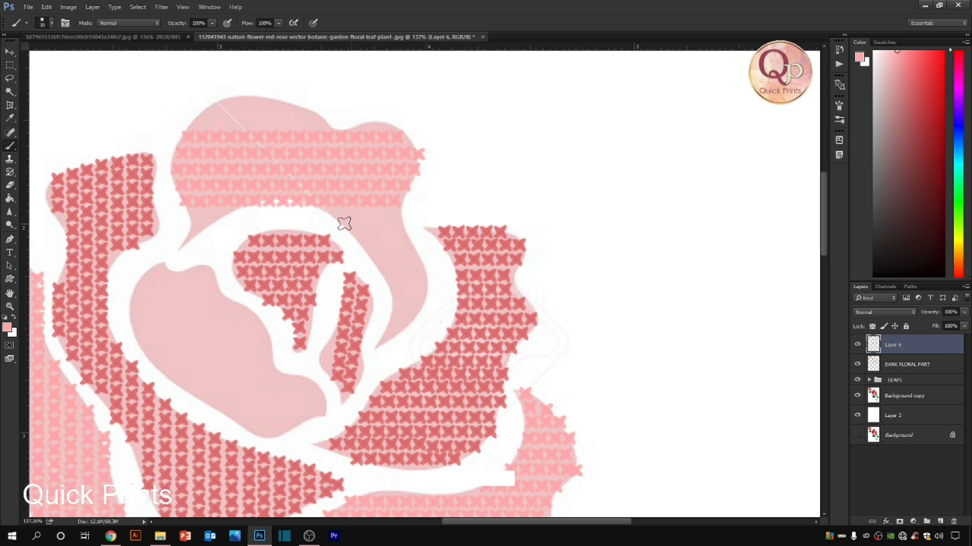
Fill the top petal's curved right arm with short light pink rows down to its pointed lower tip
mouse_move(342, 216)
mouse_down()
mouse_move(400, 216)
mouse_move(354, 234)
mouse_move(399, 238)
mouse_move(356, 230)
mouse_move(404, 229)
mouse_move(394, 260)
mouse_move(367, 247)
mouse_move(408, 246)
mouse_move(376, 263)
mouse_move(412, 263)
mouse_move(418, 276)
mouse_move(379, 262)
mouse_move(423, 261)
mouse_move(388, 280)
mouse_move(424, 277)
mouse_move(417, 294)
mouse_up()
key(ctrl+alt+z)
key(ctrl+alt+z)
click(390, 279)
click(398, 311)
shift+click(415, 311)
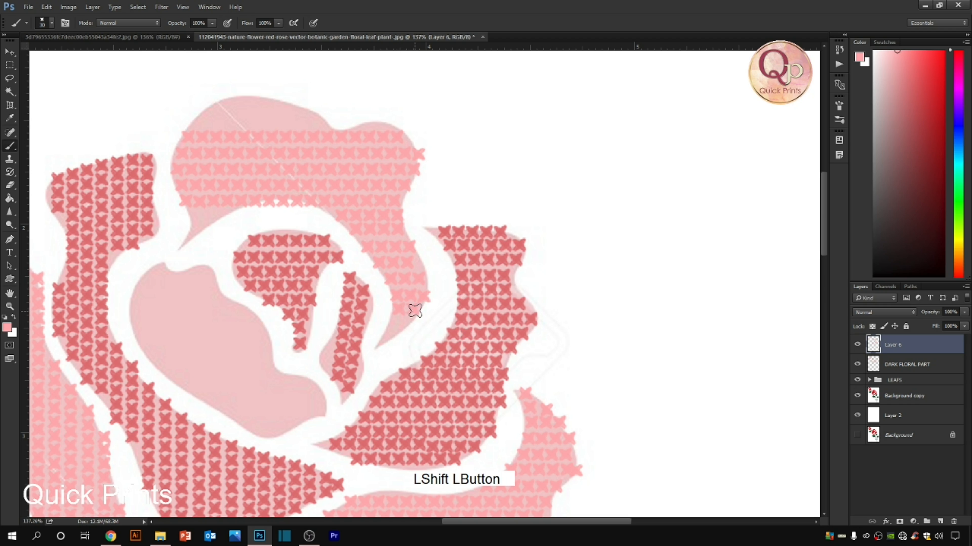
key(ctrl+alt+z)
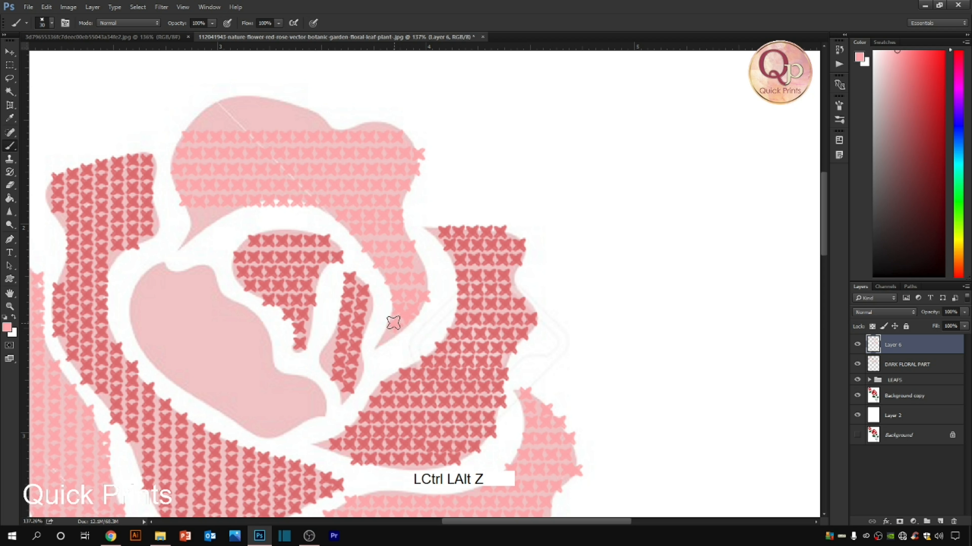
drag(395, 323, 409, 323)
click(388, 336)
Fill the top petal's lower-left corner and its upper bumps with short light pink stitch rows
drag(196, 217, 223, 217)
click(195, 233)
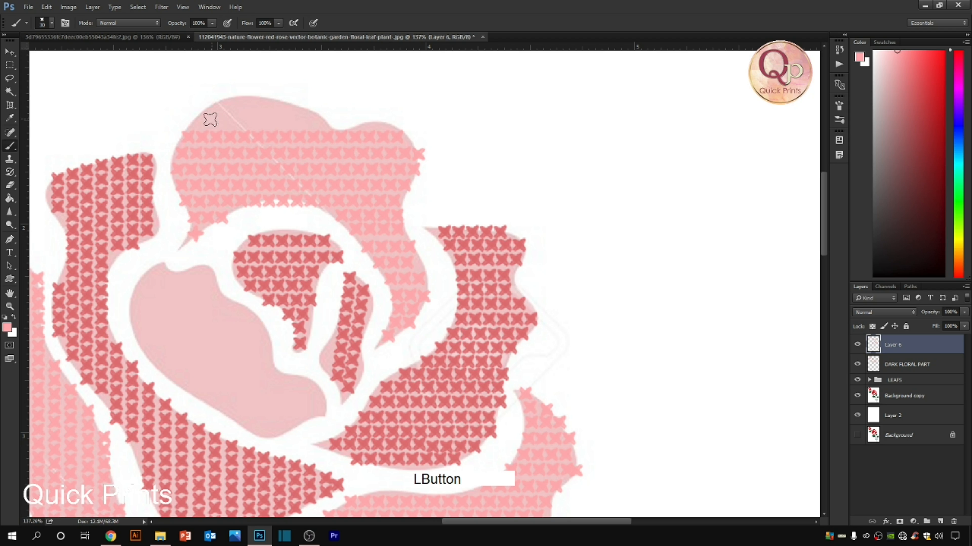
drag(196, 124, 317, 115)
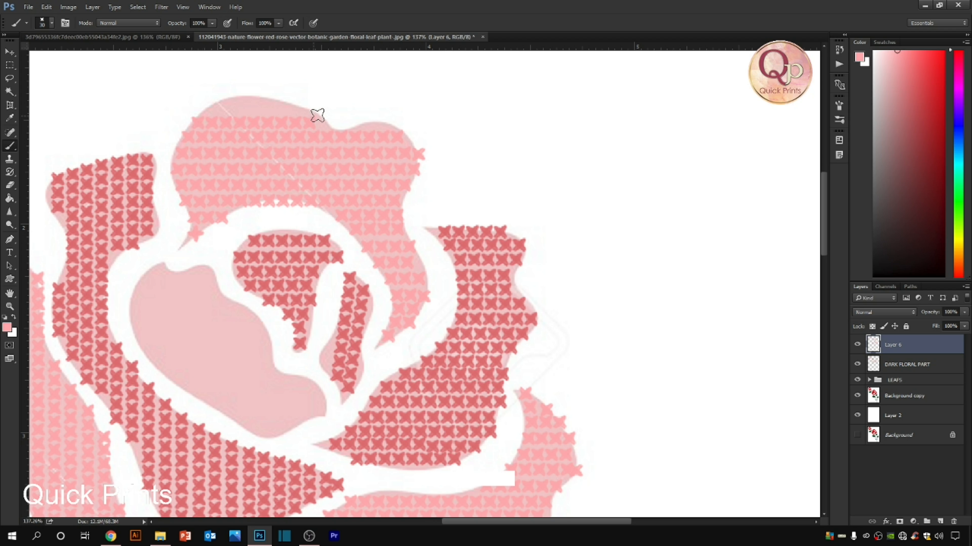
drag(213, 102, 289, 108)
click(369, 124)
shift+click(395, 123)
Fill the upper half of the rose's inner left petal with horizontal light pink stitch rows
key(space)
drag(364, 382, 385, 256)
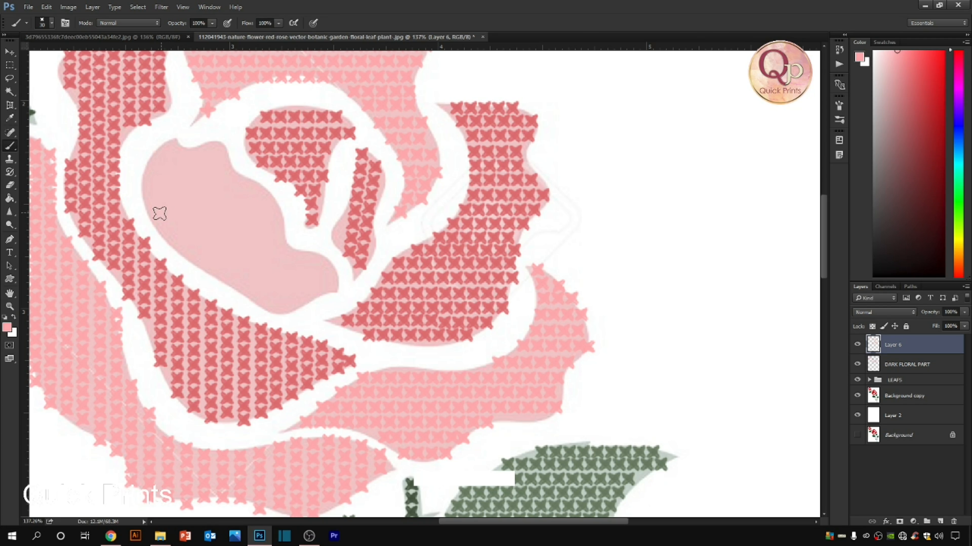
drag(154, 213, 283, 209)
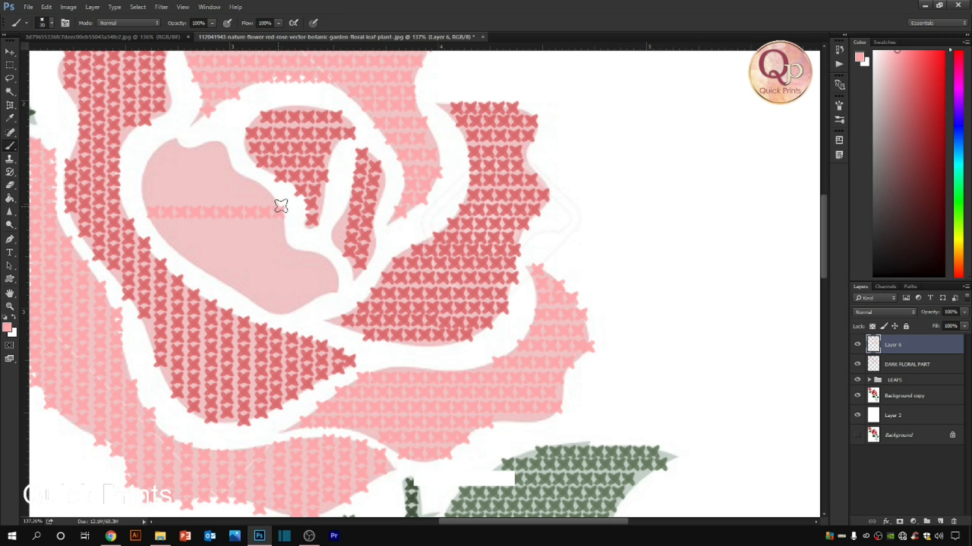
drag(149, 195, 258, 195)
mouse_move(148, 181)
mouse_down()
mouse_move(197, 178)
mouse_move(179, 189)
mouse_move(237, 174)
mouse_up()
key(ctrl+alt+z)
drag(152, 165, 230, 163)
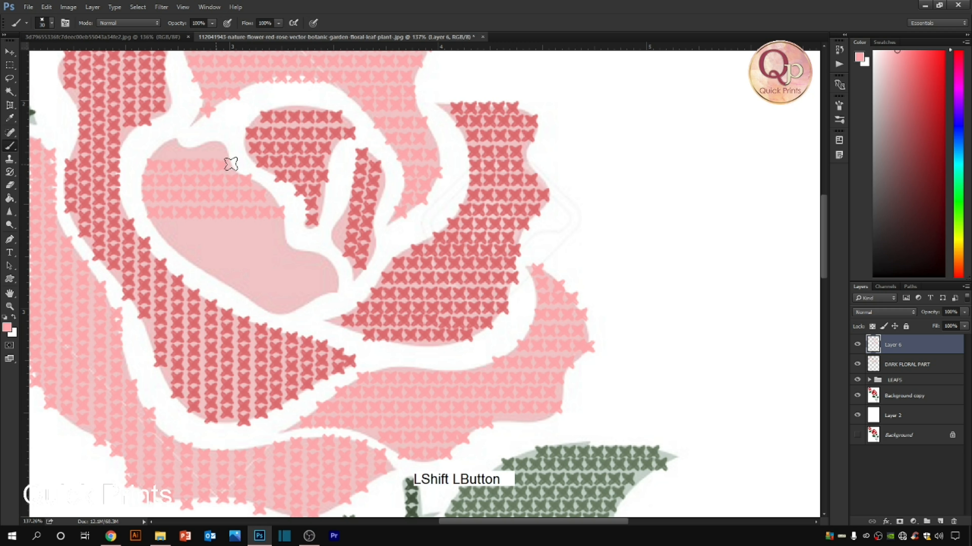
click(164, 148)
mouse_move(164, 148)
mouse_down()
mouse_move(221, 149)
mouse_move(197, 161)
mouse_move(187, 151)
mouse_move(217, 151)
mouse_up()
key(ctrl+alt+z)
Continue the light pink rows across the middle of the inner left petal, following its slanted edge
click(163, 230)
drag(163, 230, 279, 223)
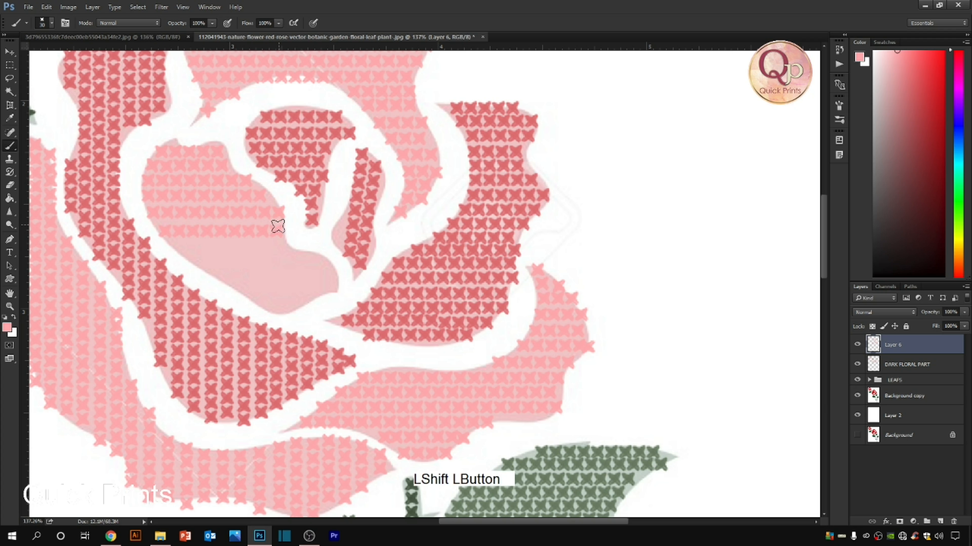
key(ctrl+alt+z)
drag(158, 228, 283, 223)
drag(178, 247, 283, 234)
drag(200, 261, 319, 252)
Fill the lower end of the inner left petal with shortening light pink rows down to its rounded bottom
mouse_move(227, 279)
mouse_down()
mouse_move(252, 291)
mouse_move(277, 273)
mouse_move(337, 266)
mouse_up()
key(ctrl+alt+z)
drag(250, 293, 320, 289)
key(ctrl+alt+z)
drag(243, 293, 330, 285)
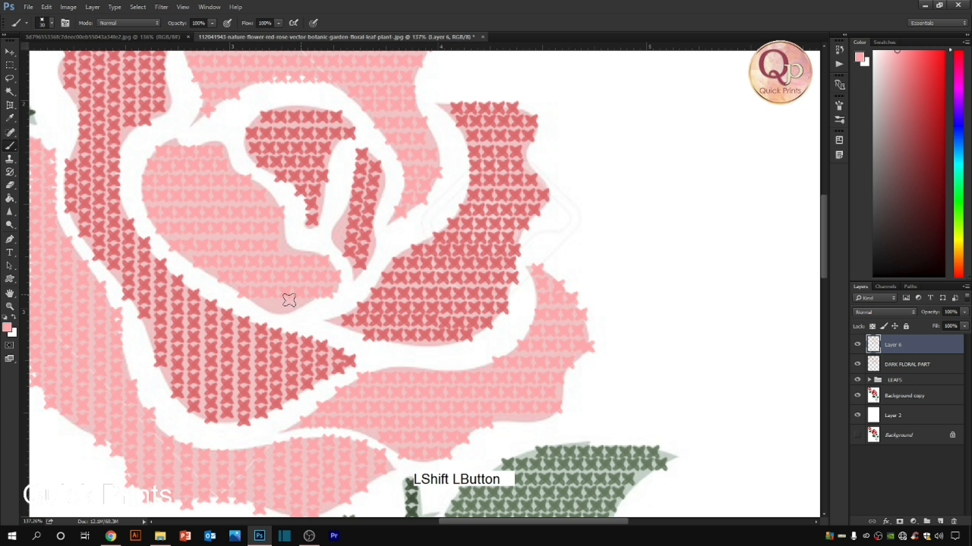
drag(271, 308, 300, 306)
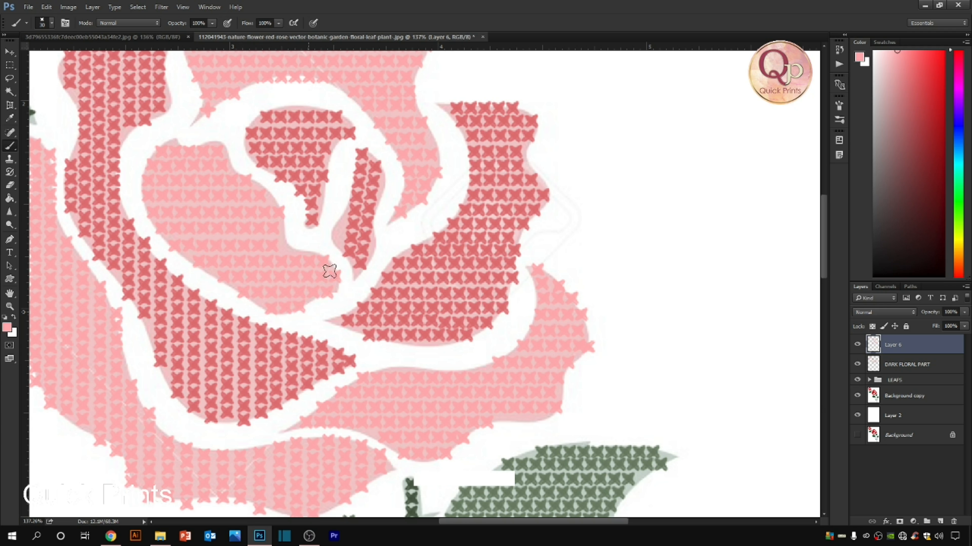
Hide the Background copy layer and keep Layer 2 visible so only the stitches show on white
scroll(355, 76, down, 10)
scroll(433, 296, up, 5)
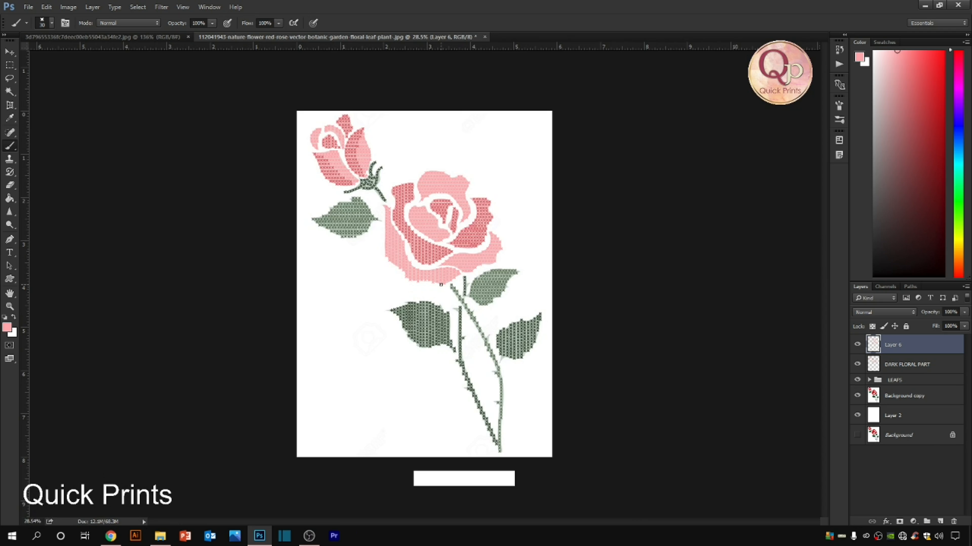
click(856, 395)
click(857, 415)
click(857, 415)
scroll(448, 312, down, 2)
scroll(447, 312, up, 1)
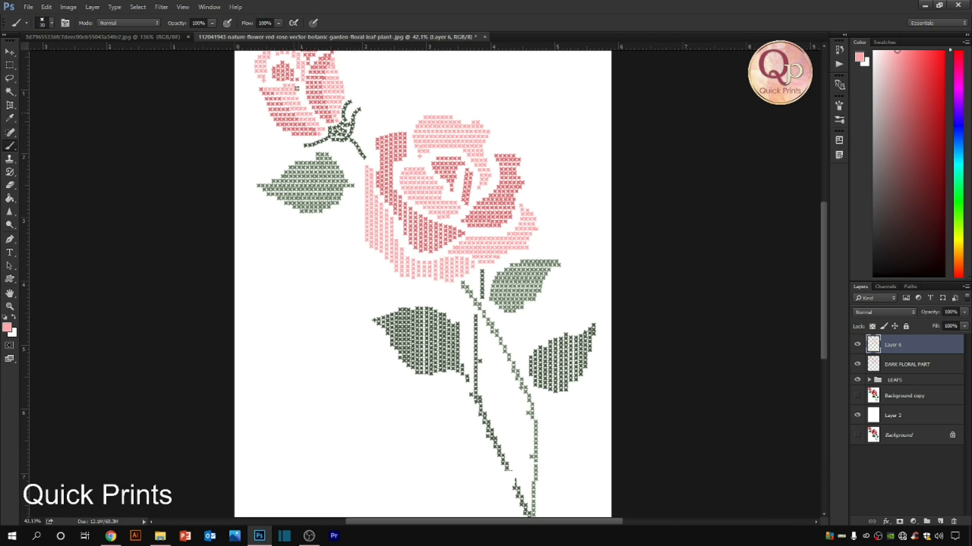
Float the rose pattern and the poppy cross-stitch reference in separate windows and arrange them side by side for comparison
drag(310, 37, 436, 101)
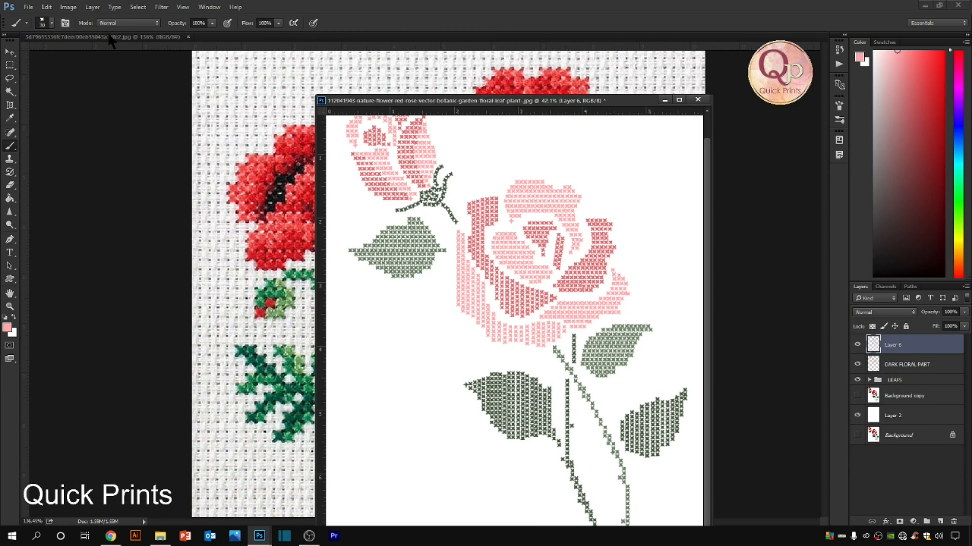
click(113, 37)
drag(113, 37, 103, 118)
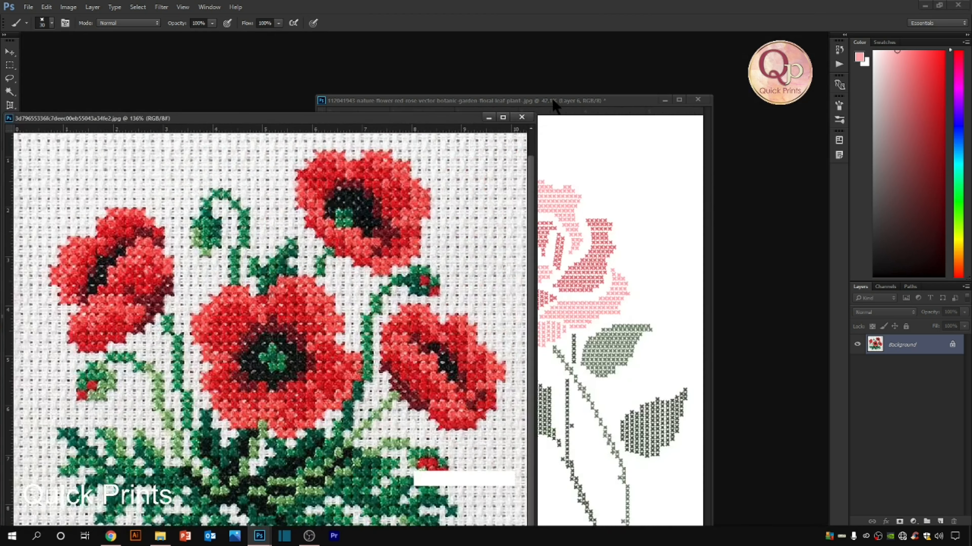
drag(555, 104, 699, 92)
click(229, 80)
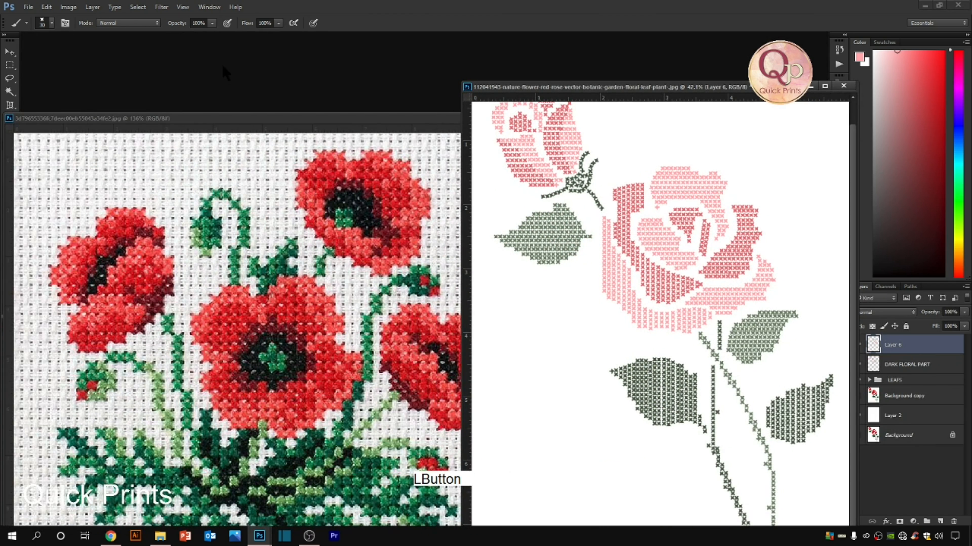
drag(260, 118, 221, 70)
drag(490, 85, 475, 61)
scroll(398, 140, down, 3)
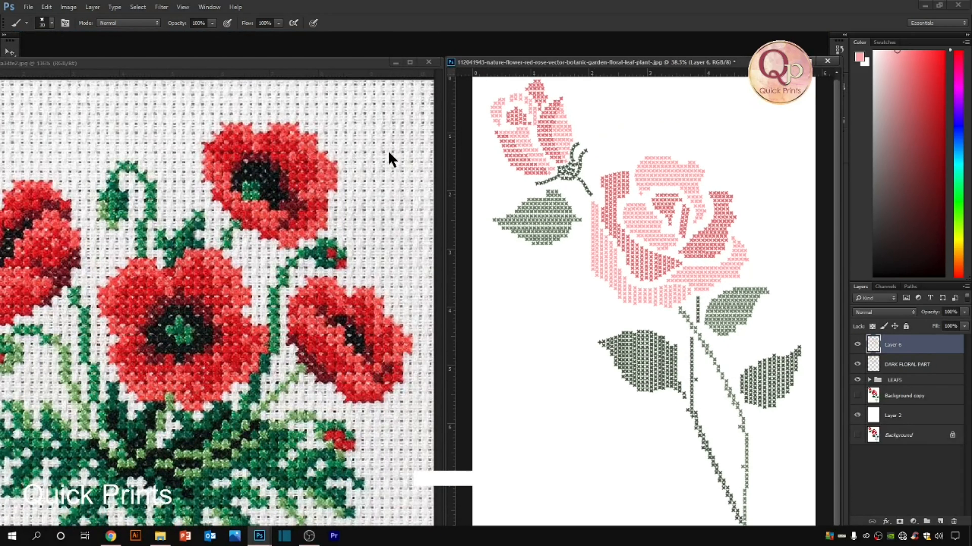
scroll(388, 150, down, 1)
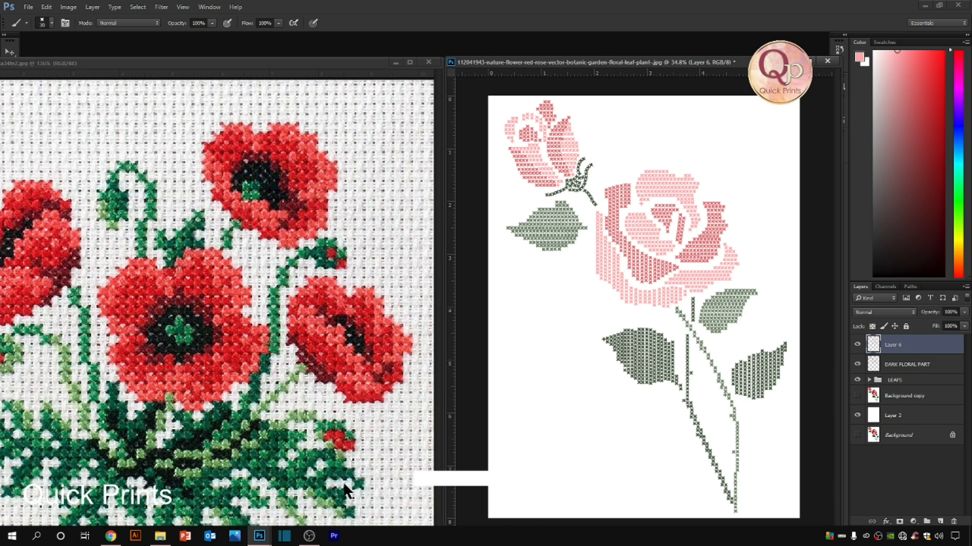
mouse_move(317, 537)
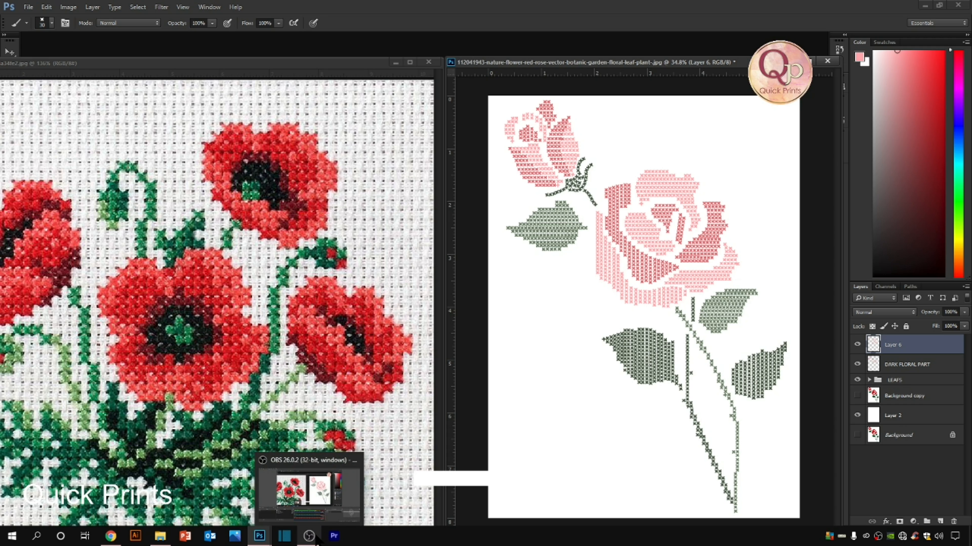